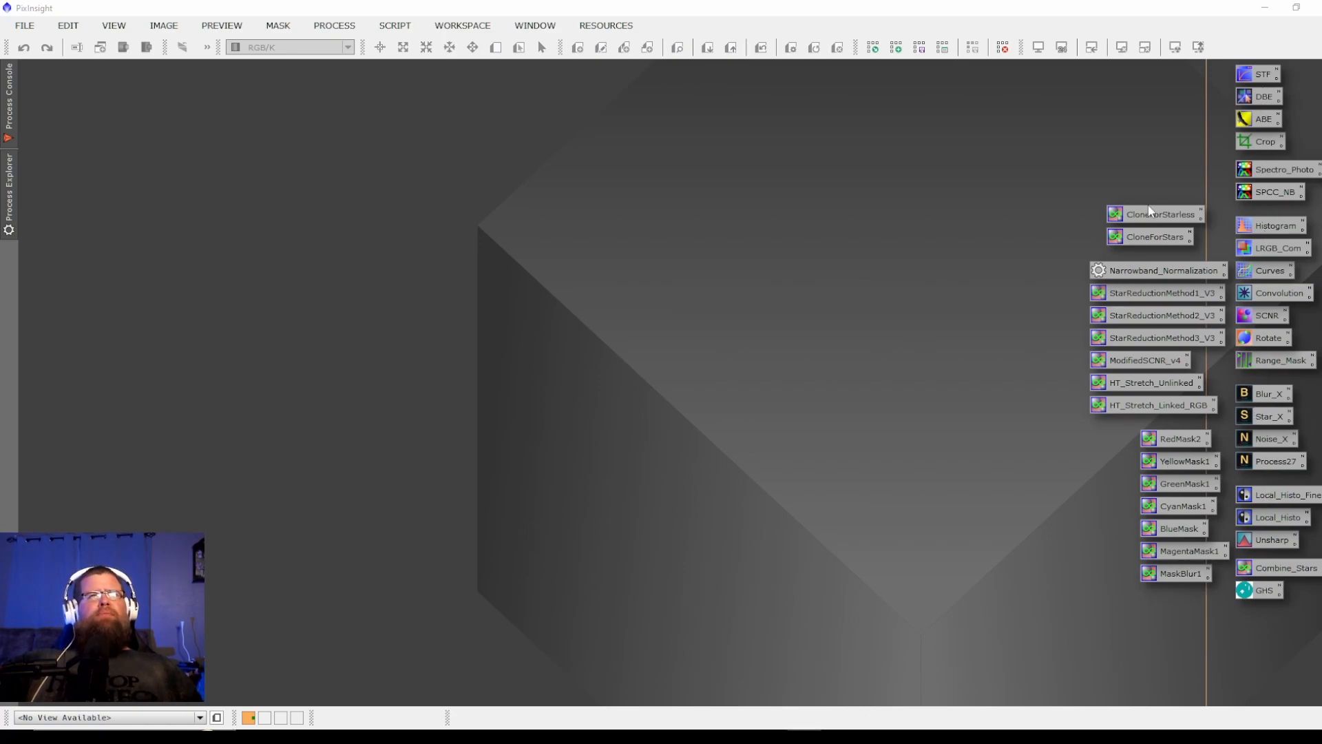
Load the saved process icons from Base.xpsm in the Processes folder onto the workspace
right_click(888, 480)
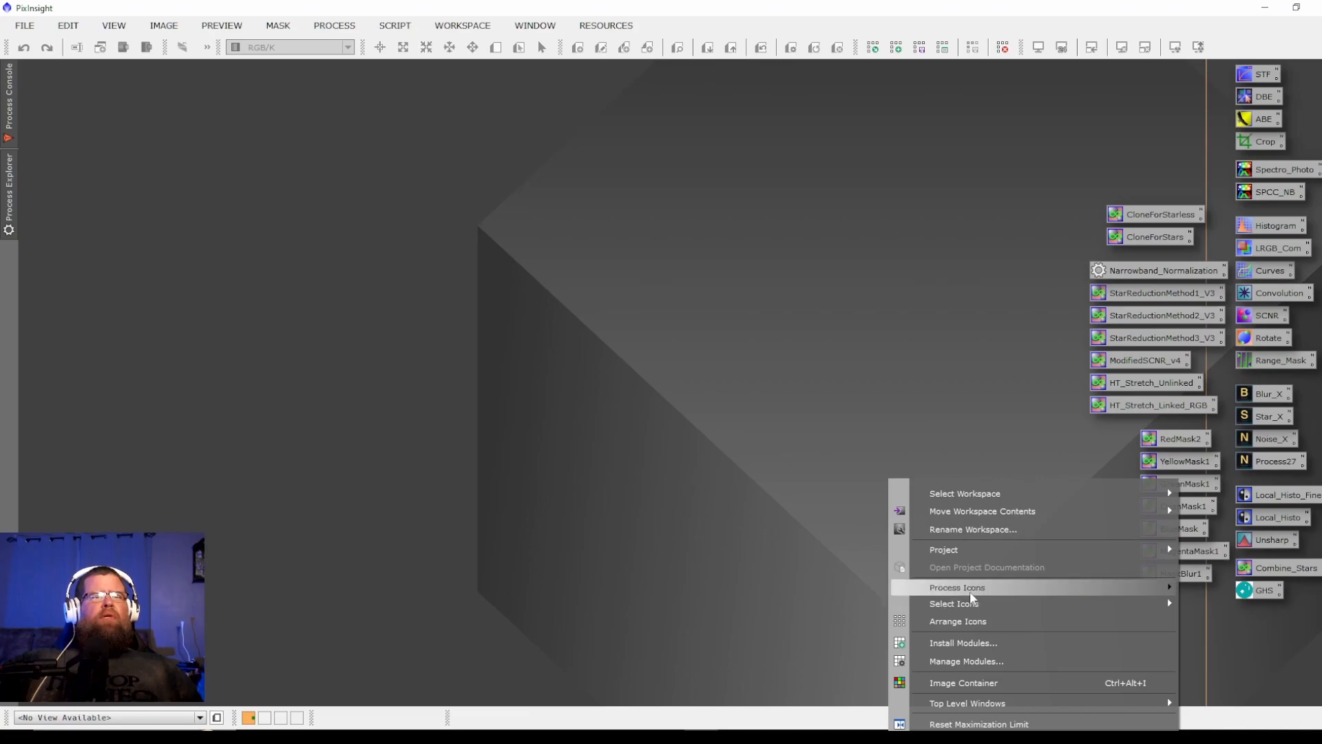
mouse_move(972, 593)
left_click(742, 591)
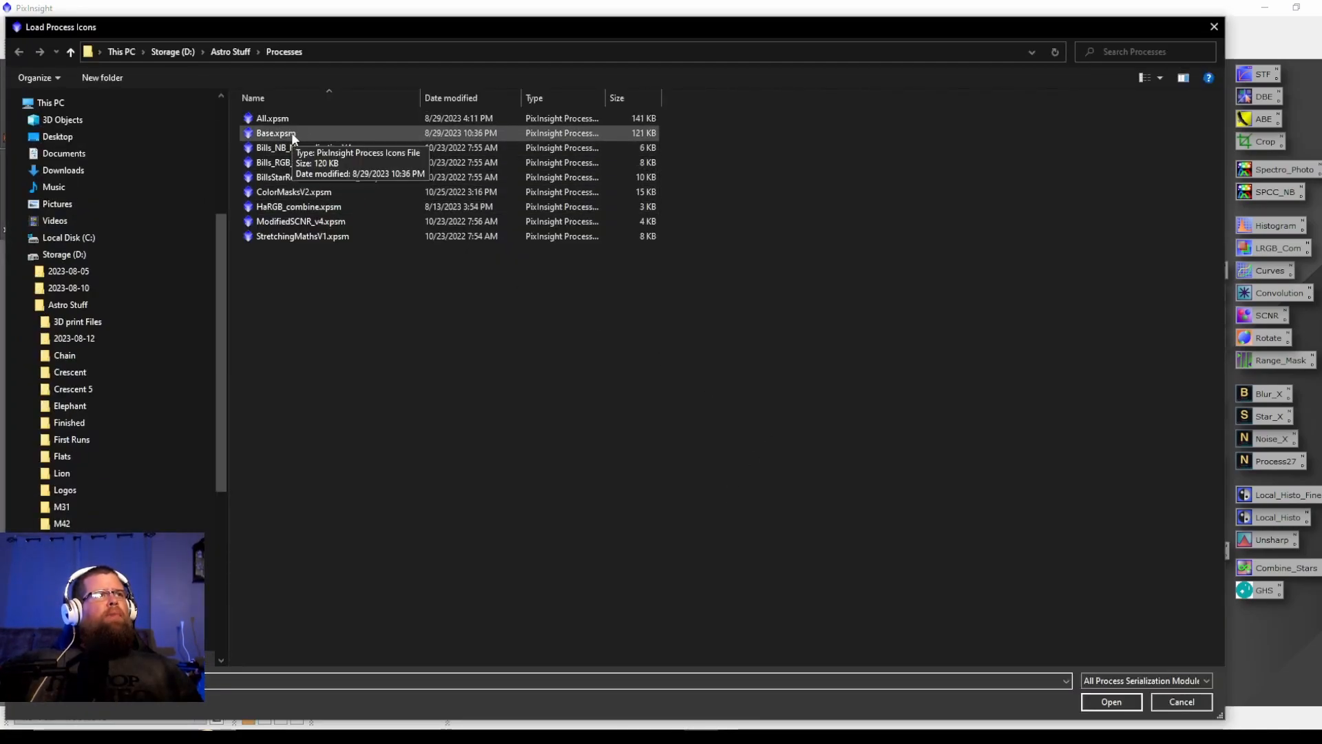
left_click(292, 132)
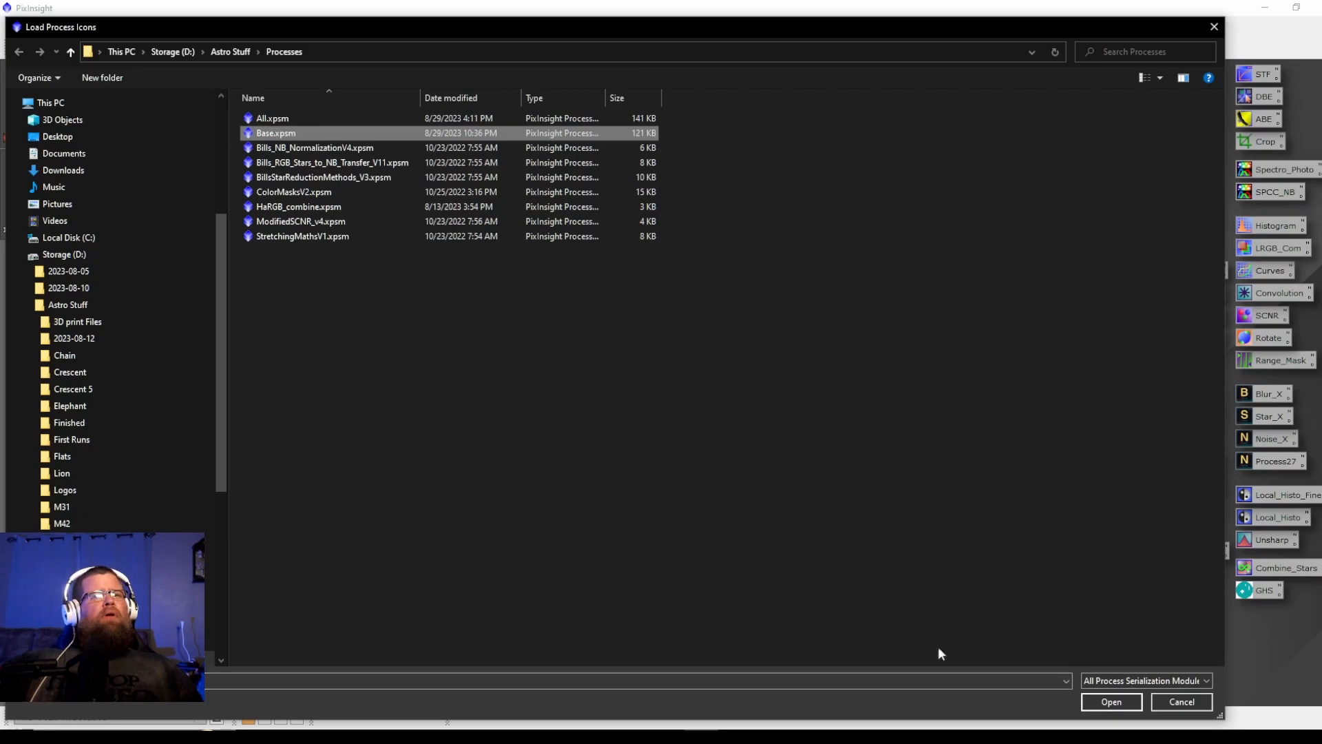
left_click(1109, 701)
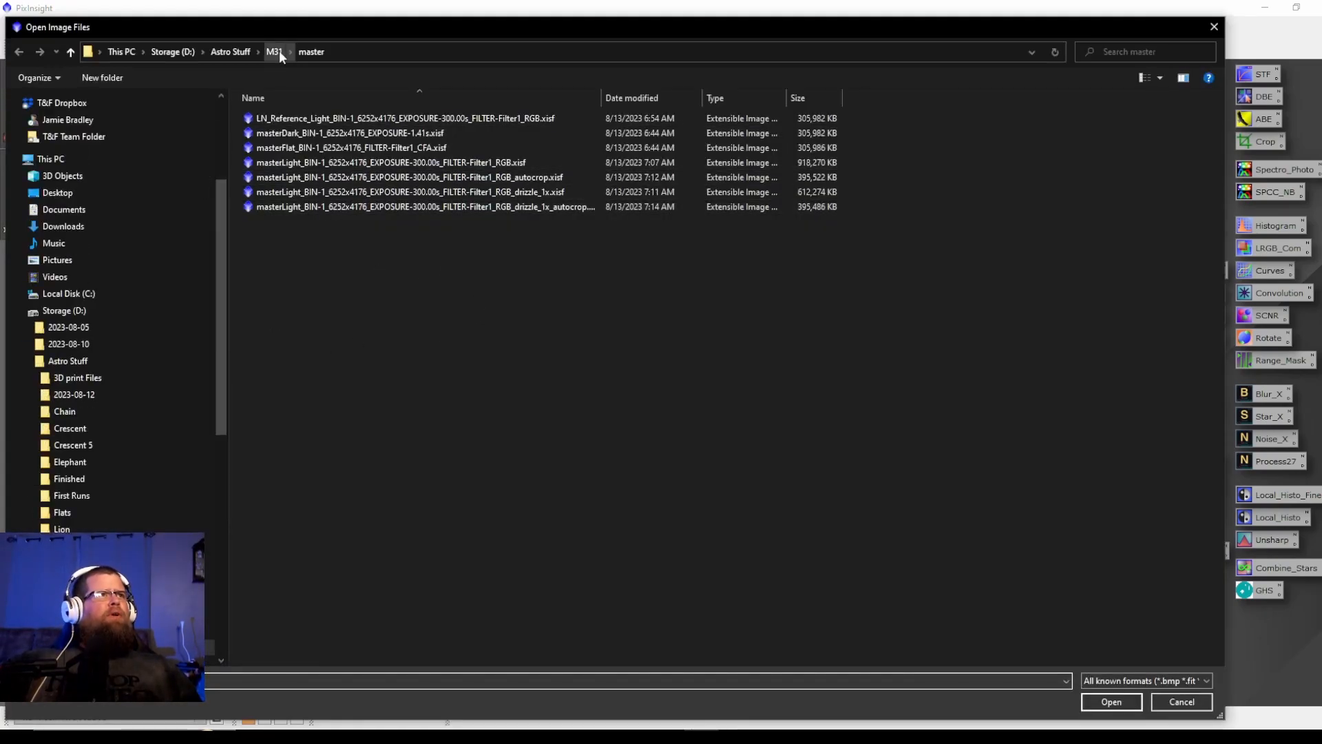
Open the drizzle_1x_autocrop RGB master light from the M31 master folder and close its grayscale crop mask
double_click(432, 207)
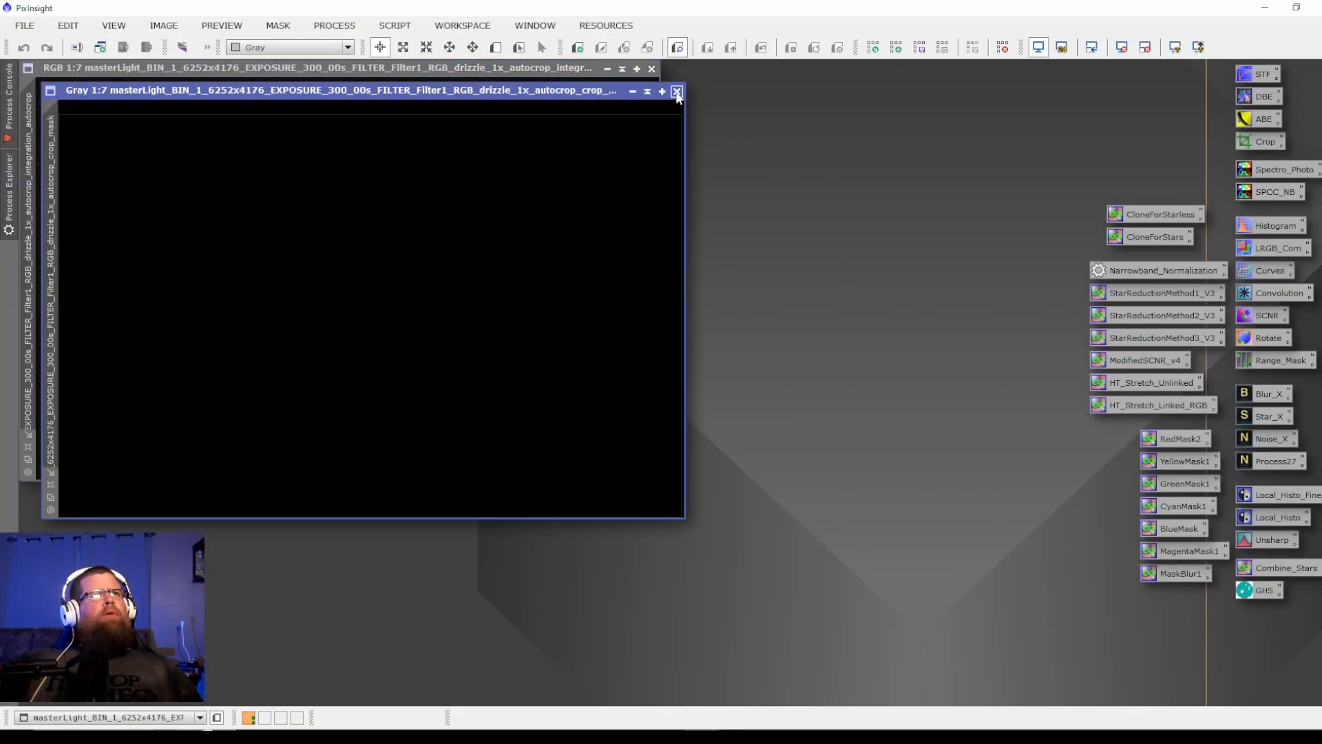
left_click_drag(544, 66, 587, 108)
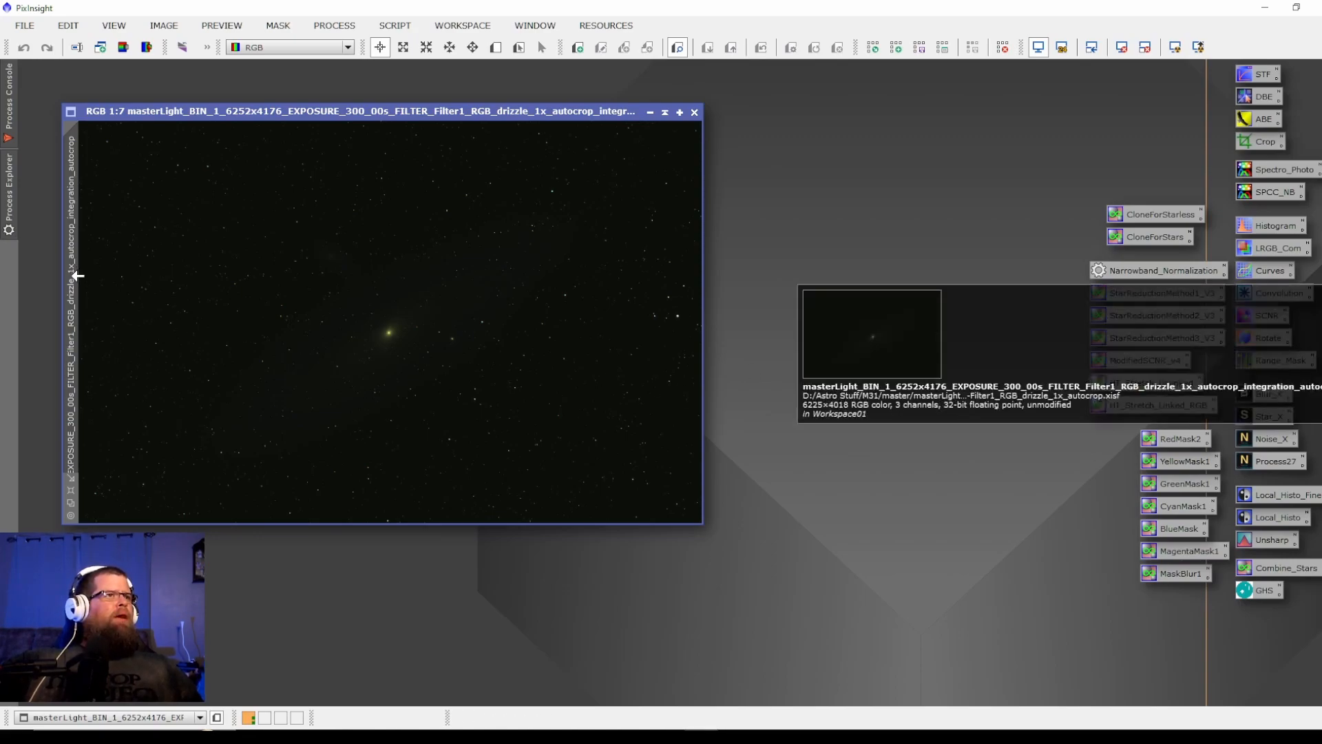
Rename the master light's image identifier to M31
double_click(78, 276)
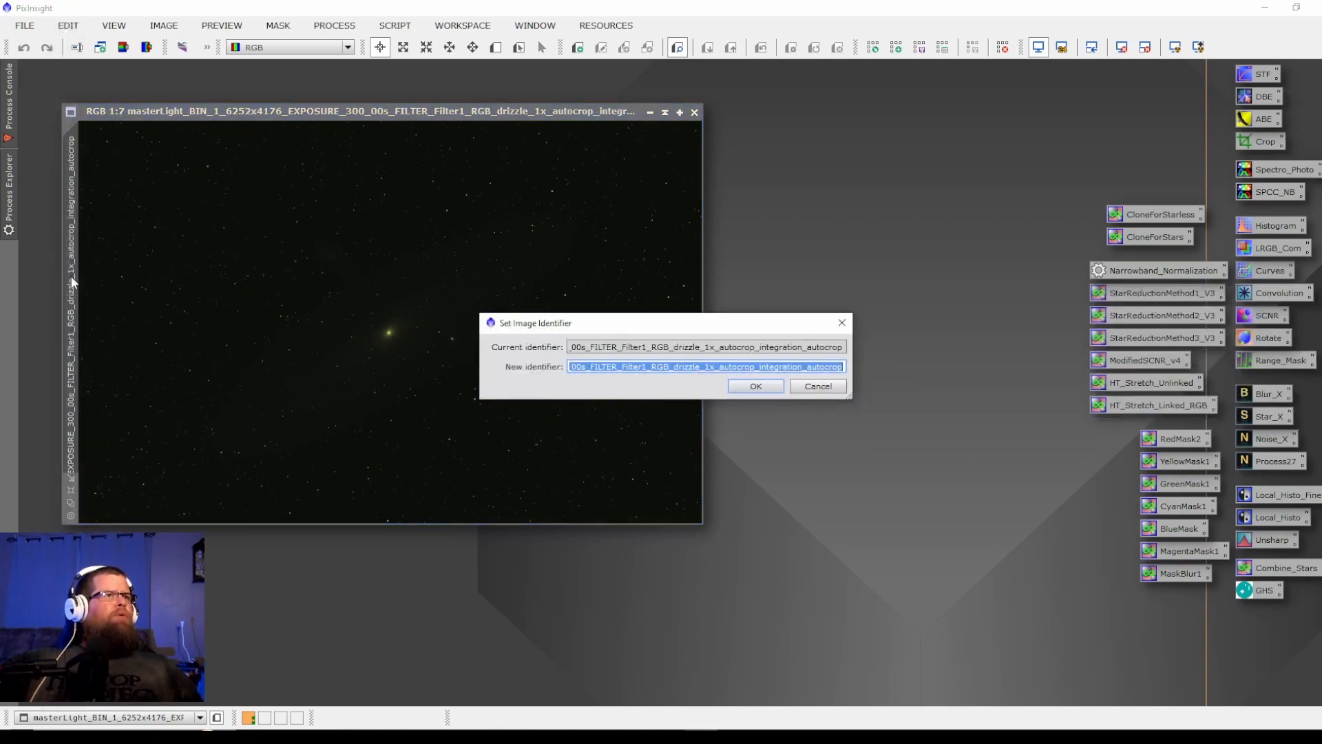
left_click(818, 386)
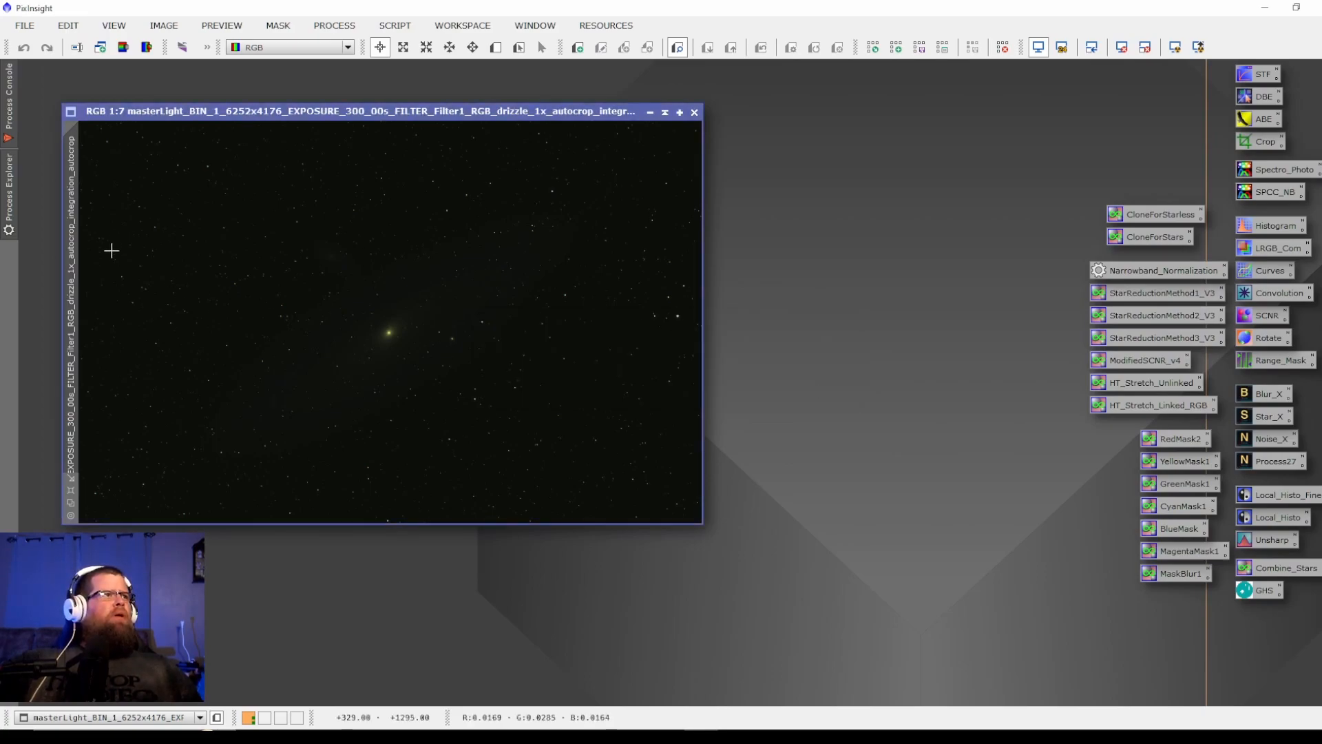
double_click(76, 271)
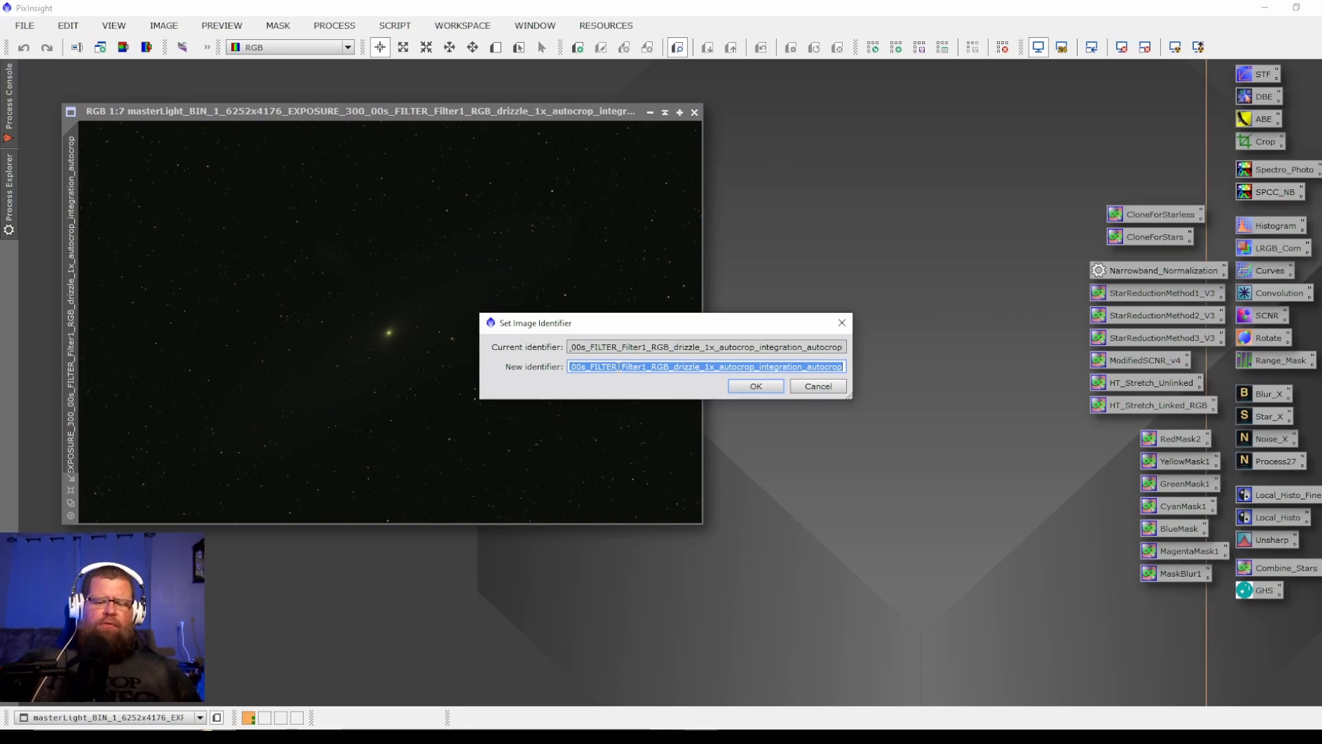
type("M31")
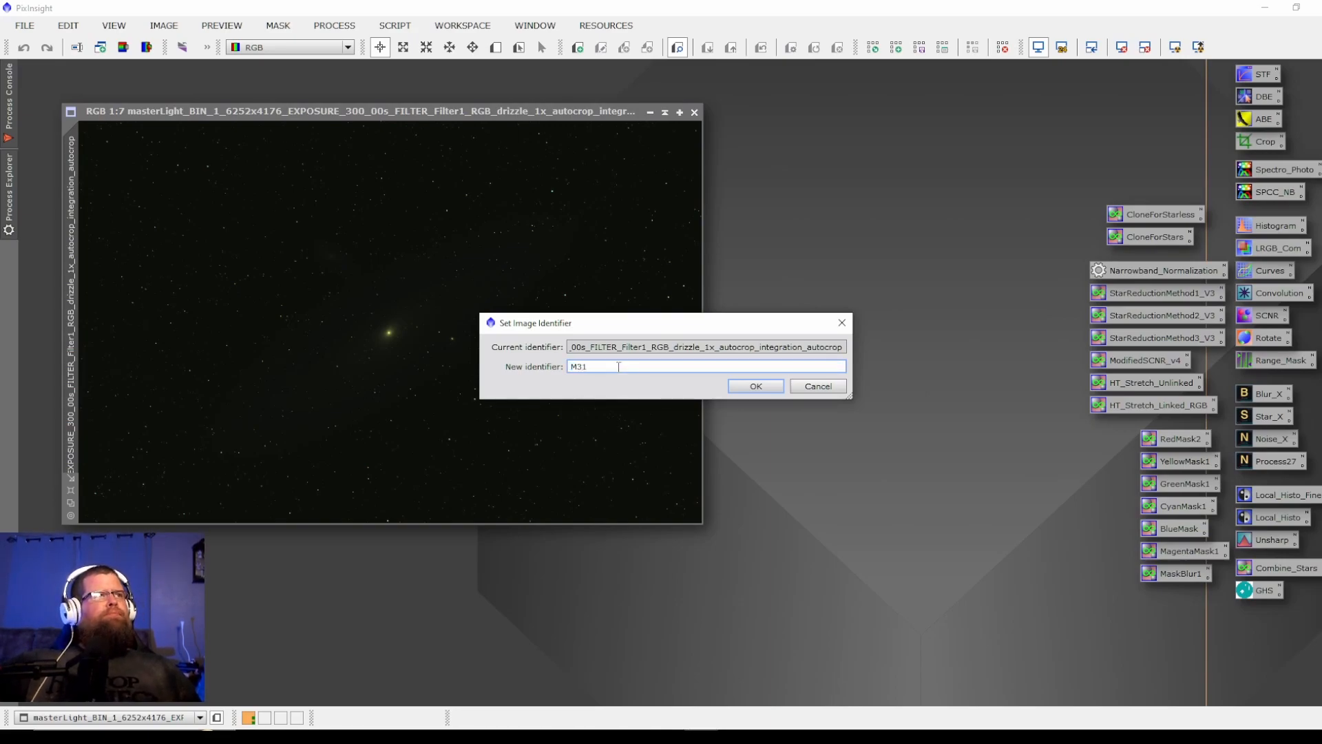
key("Return")
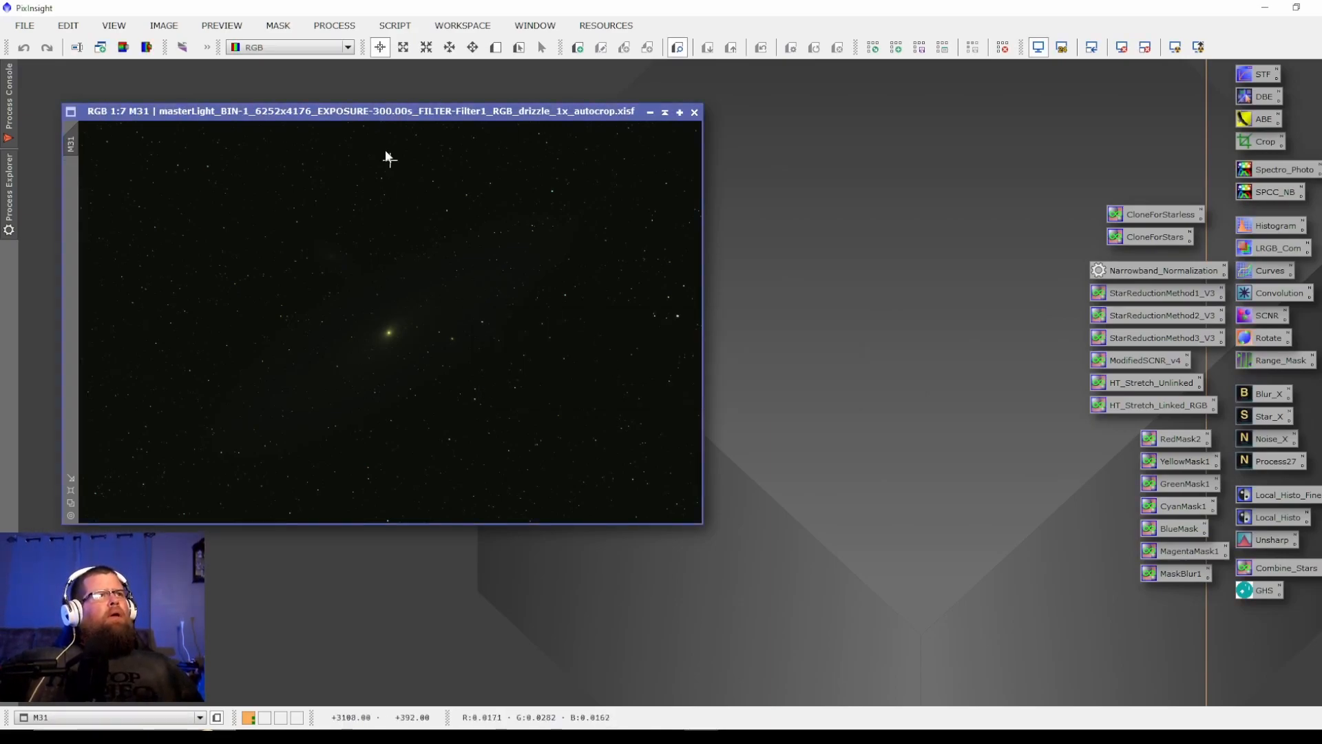
mouse_move(366, 118)
left_mouse_down()
mouse_move(336, 96)
mouse_move(357, 104)
left_mouse_up()
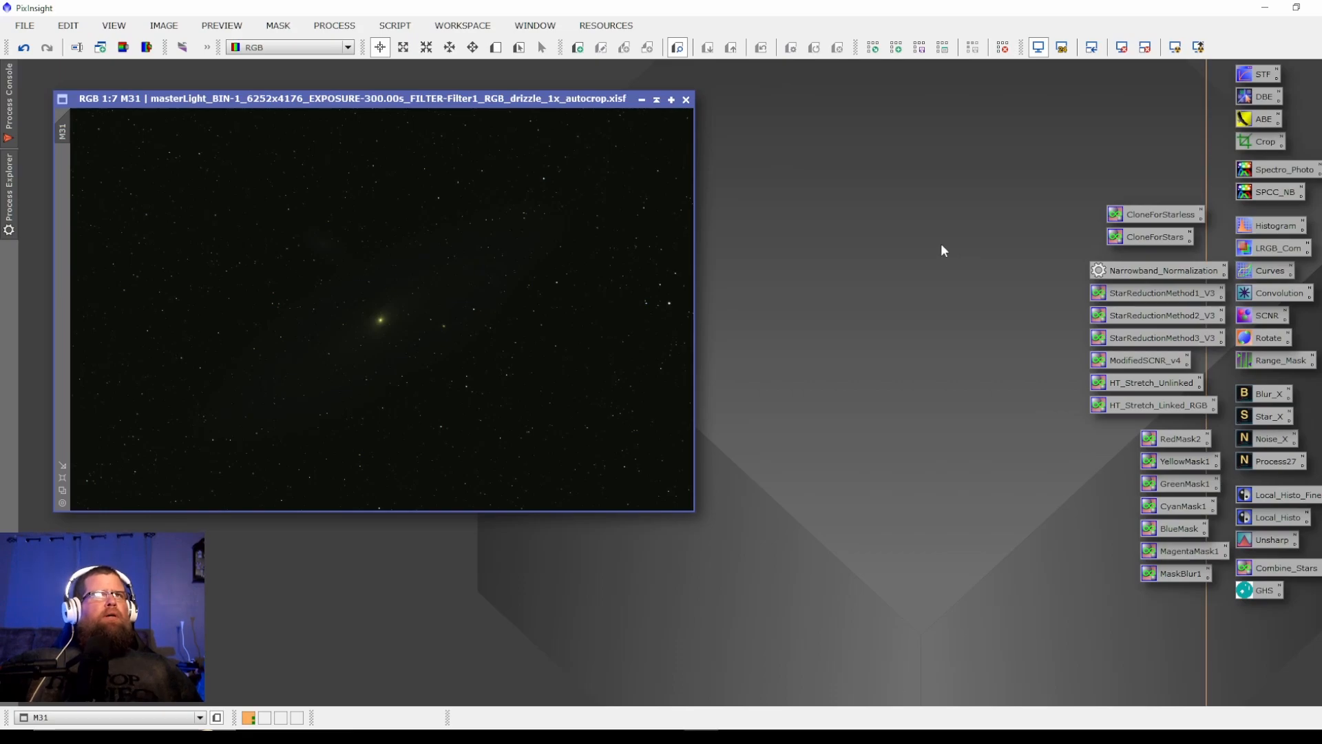
Start DynamicBackgroundExtraction on the M31 image from its saved icon and set the model tolerance to 1.000
left_click(1259, 101)
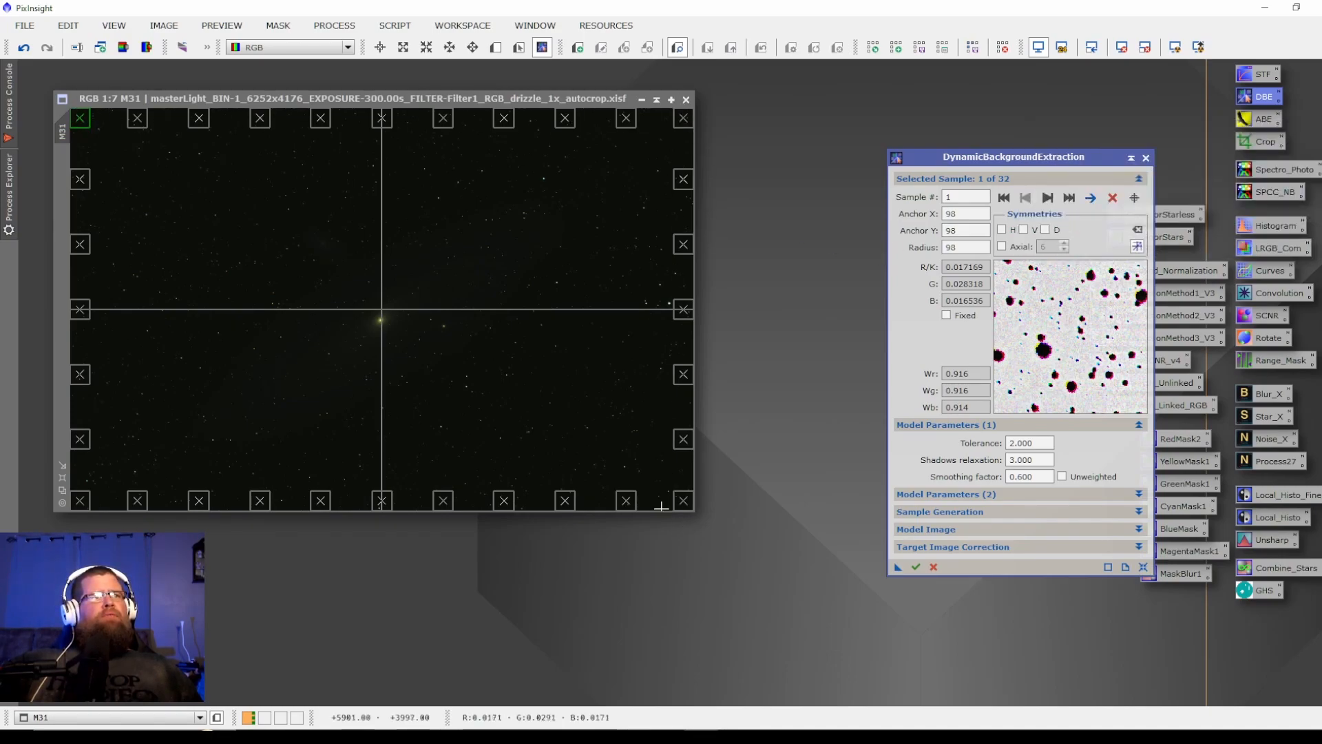
double_click(1040, 444)
type("1")
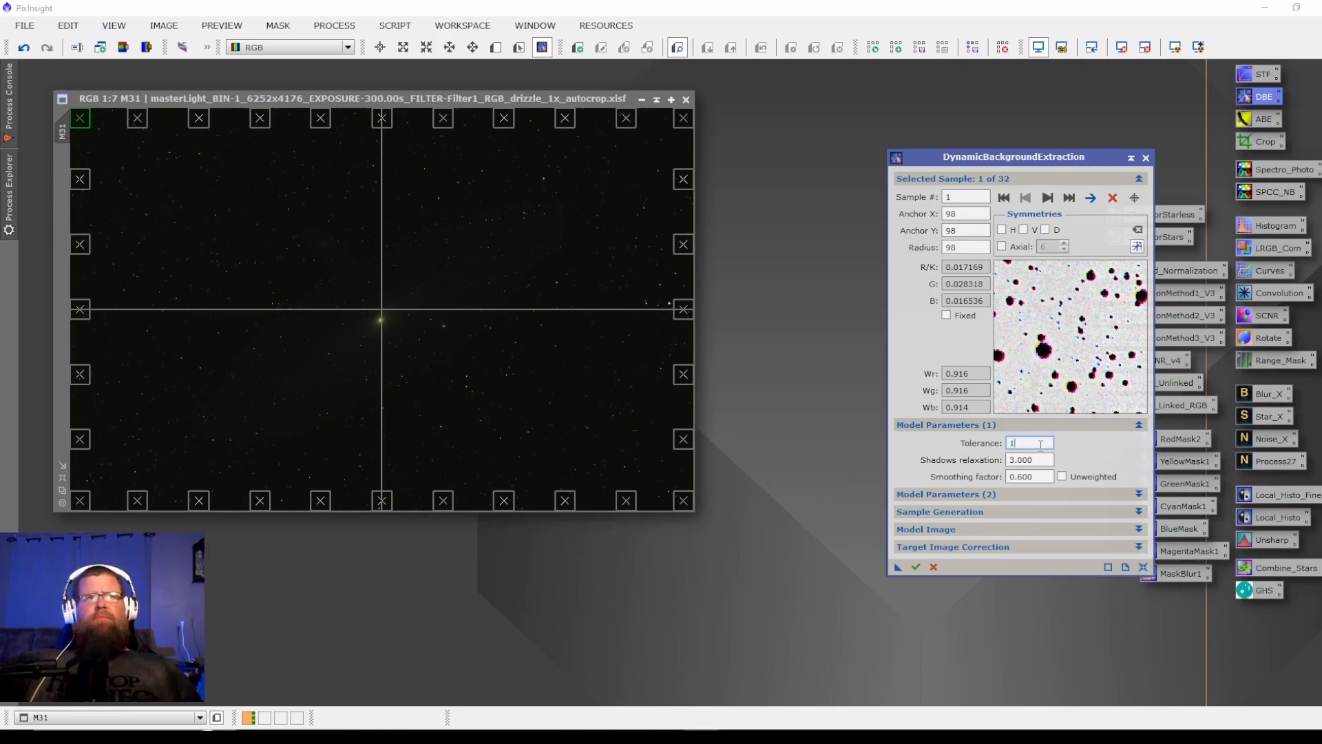
key("Return")
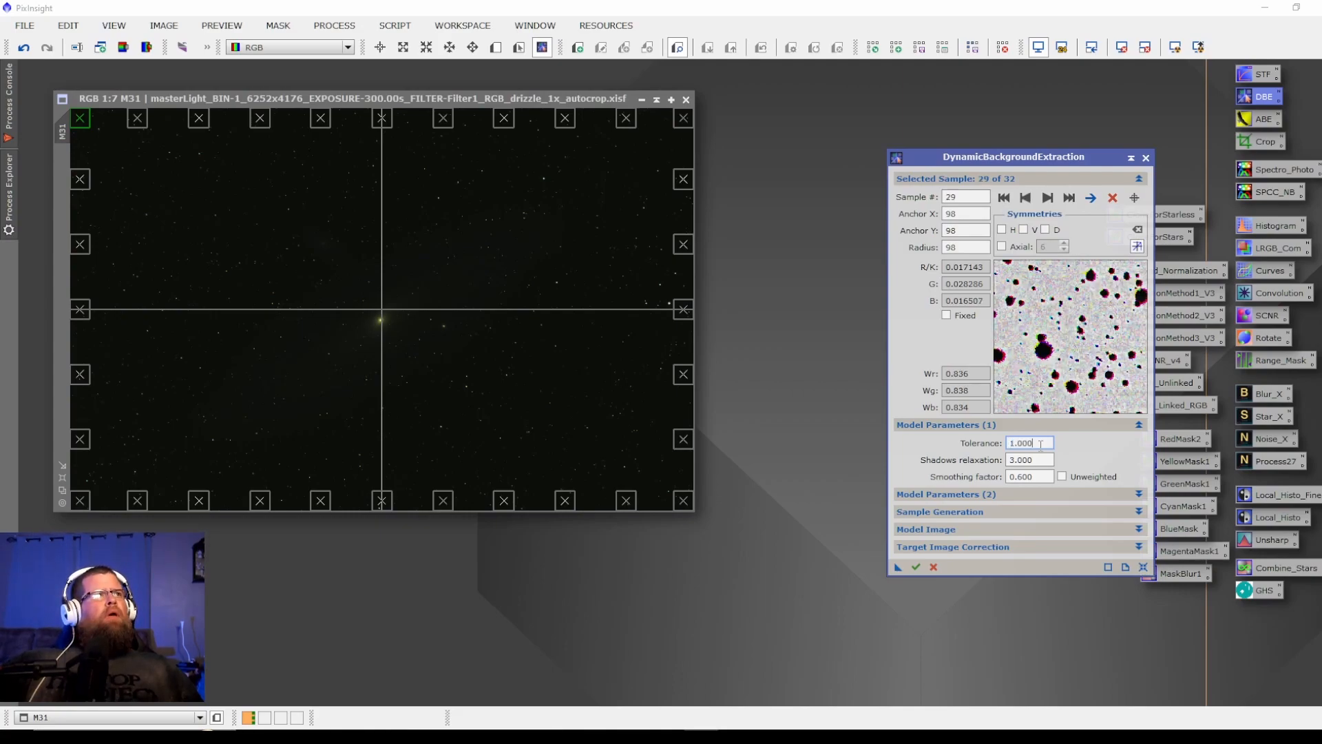
Resize all background samples to the default sample radius of 98
left_click(1043, 511)
left_click(1085, 530)
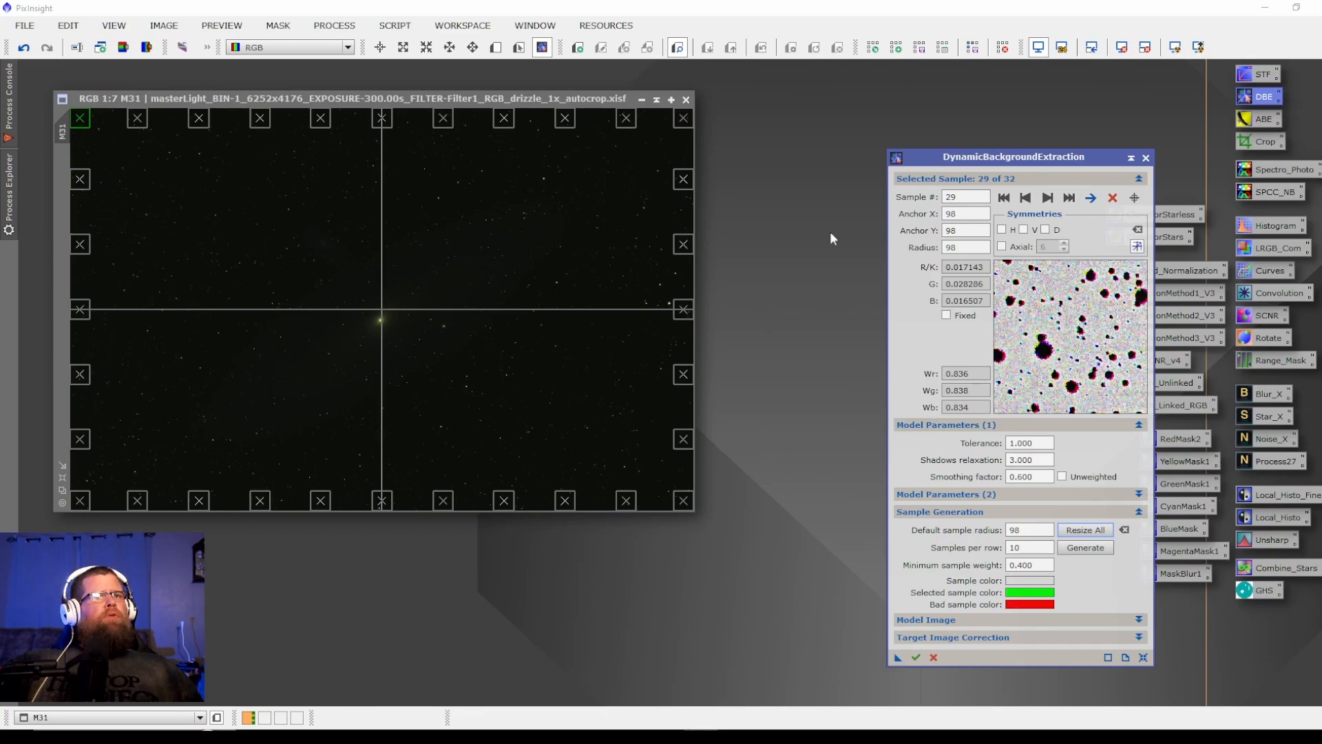
left_click_drag(1048, 166, 1044, 83)
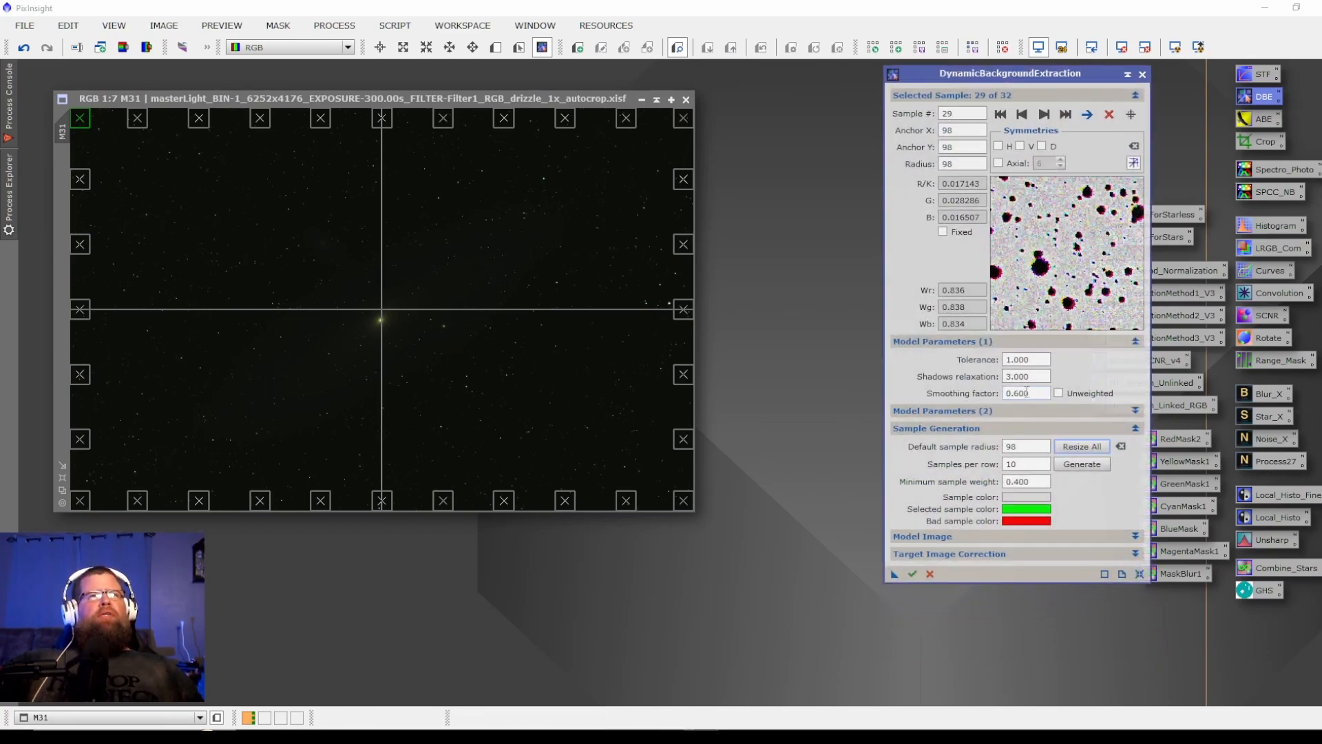
left_click(1136, 428)
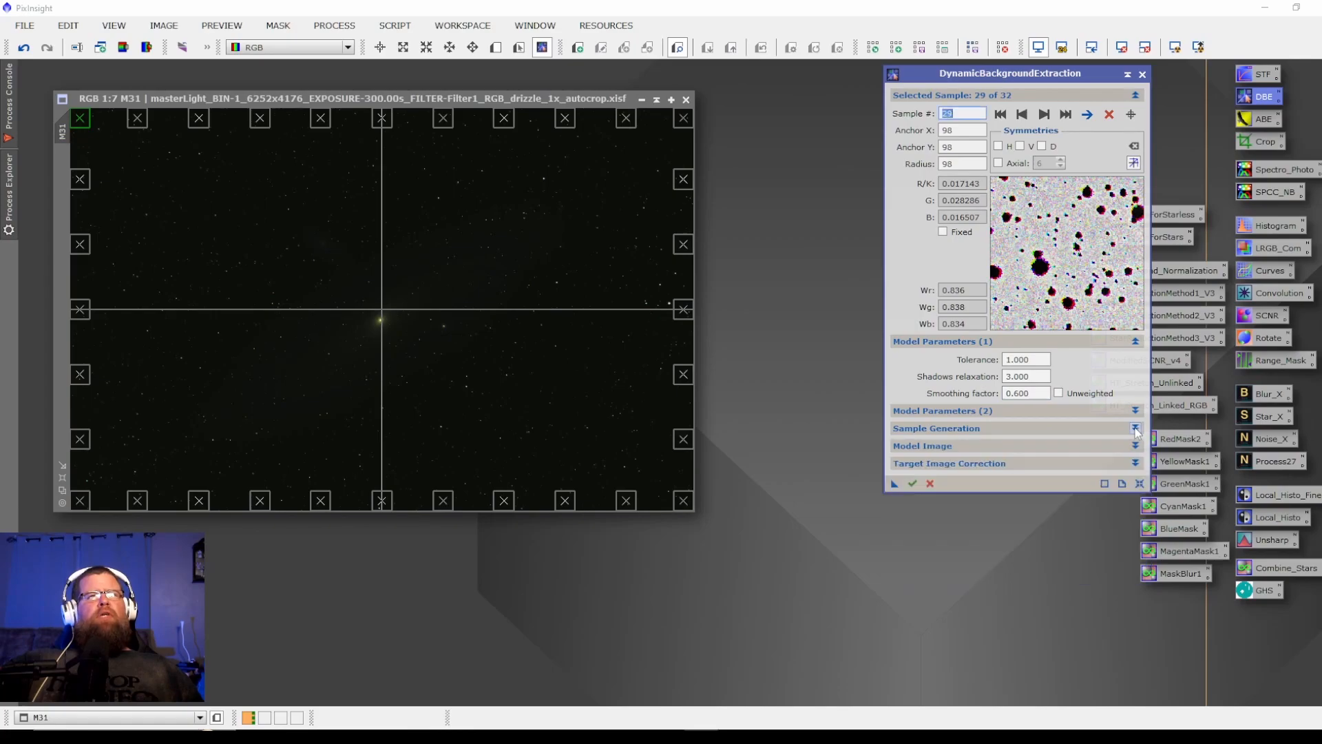
Run the background extraction with Division correction, discarding the background model and replacing the target image, and close the process
left_click(983, 466)
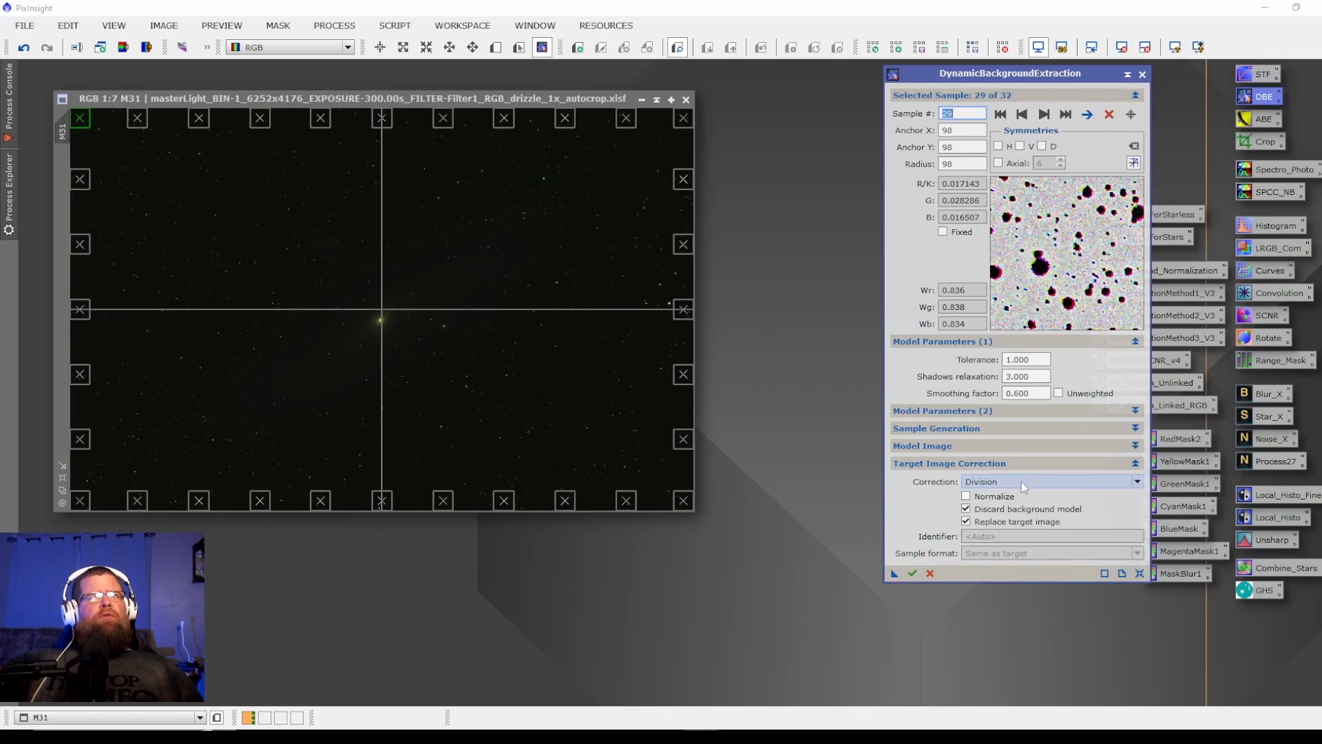
mouse_move(1022, 482)
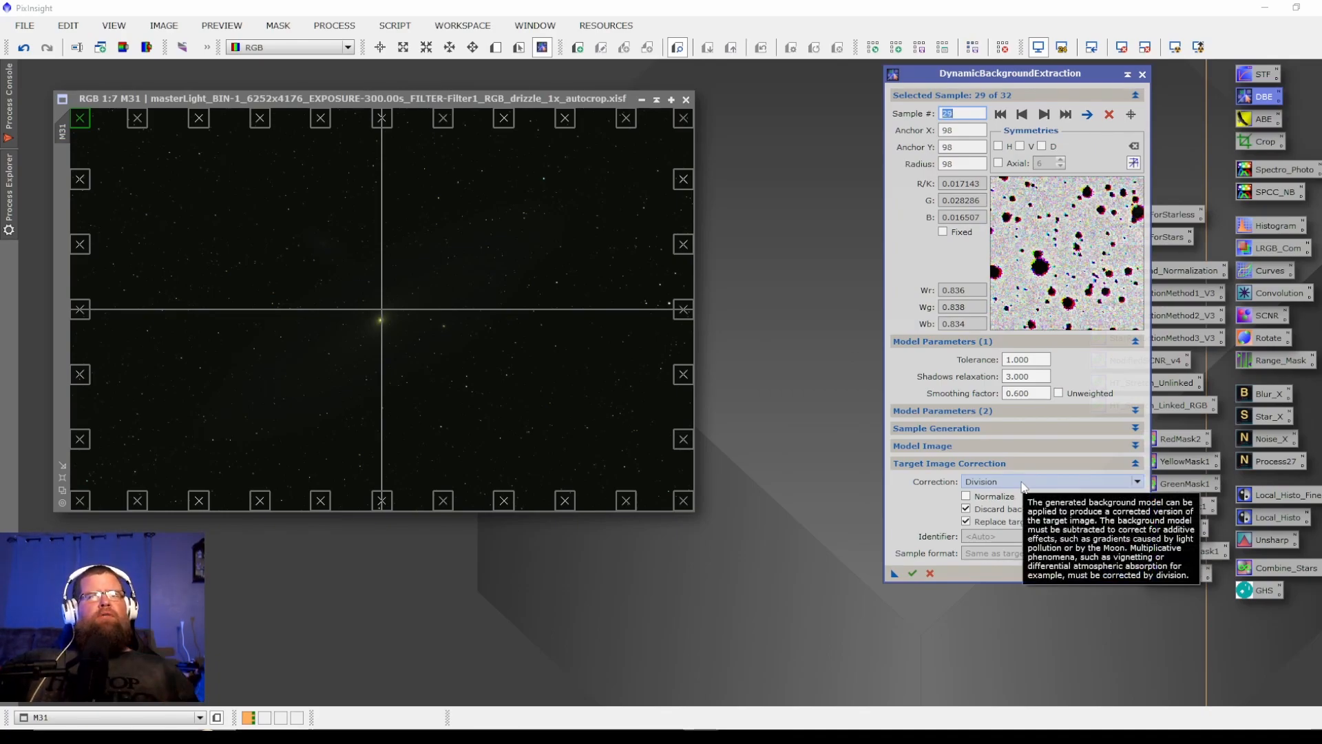
left_click(1022, 483)
left_click(1010, 460)
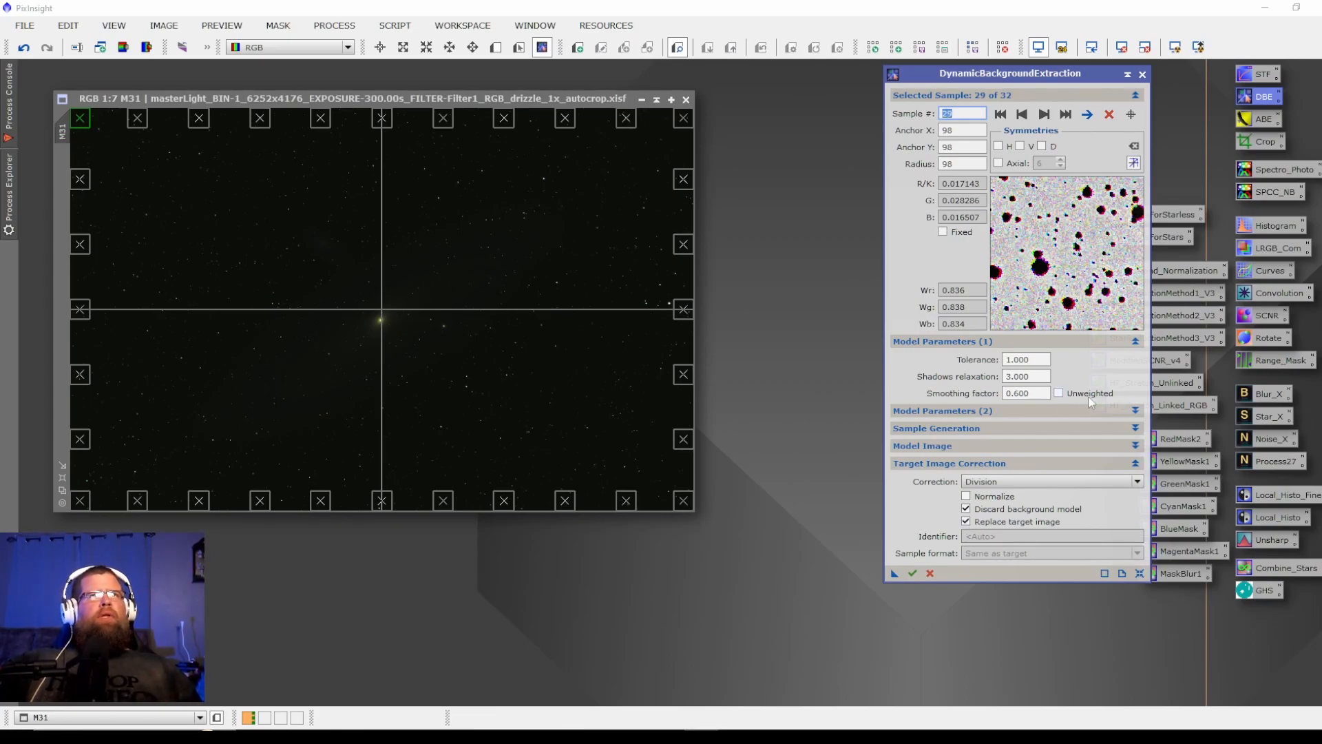
left_click(911, 573)
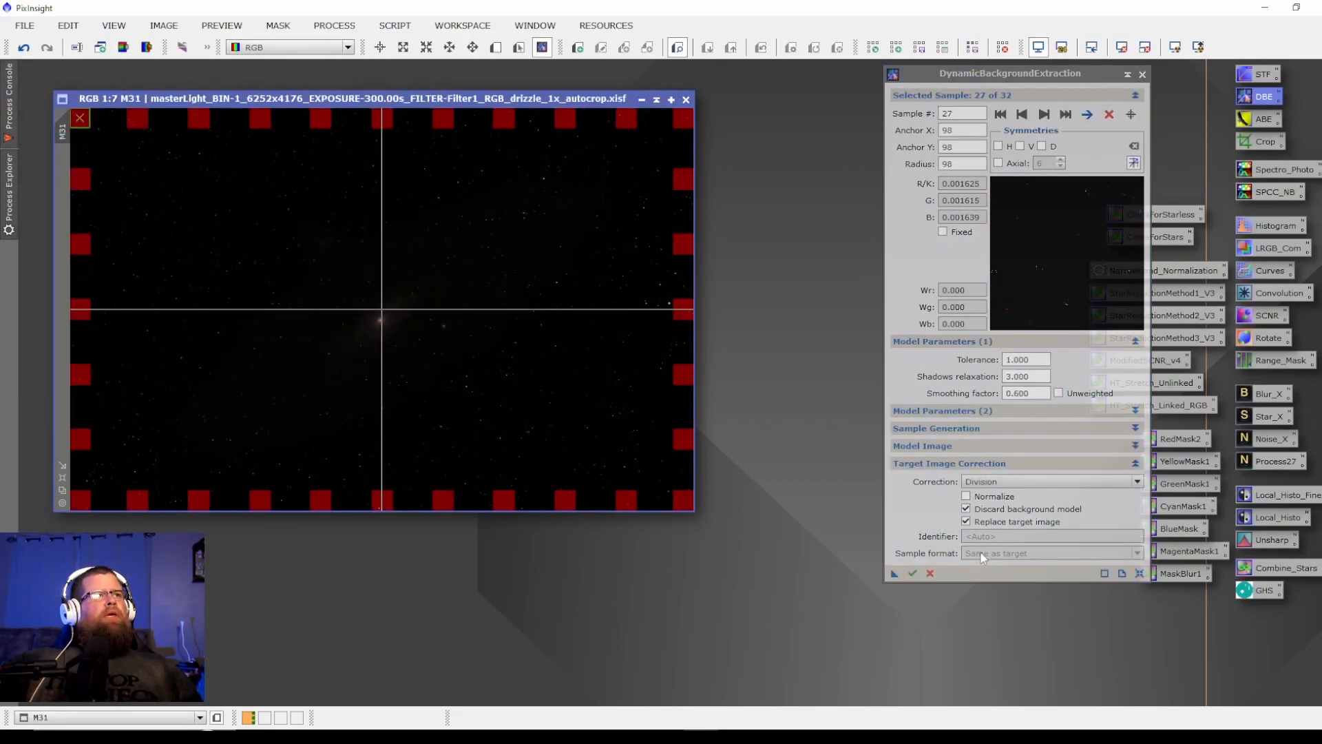
left_click(930, 575)
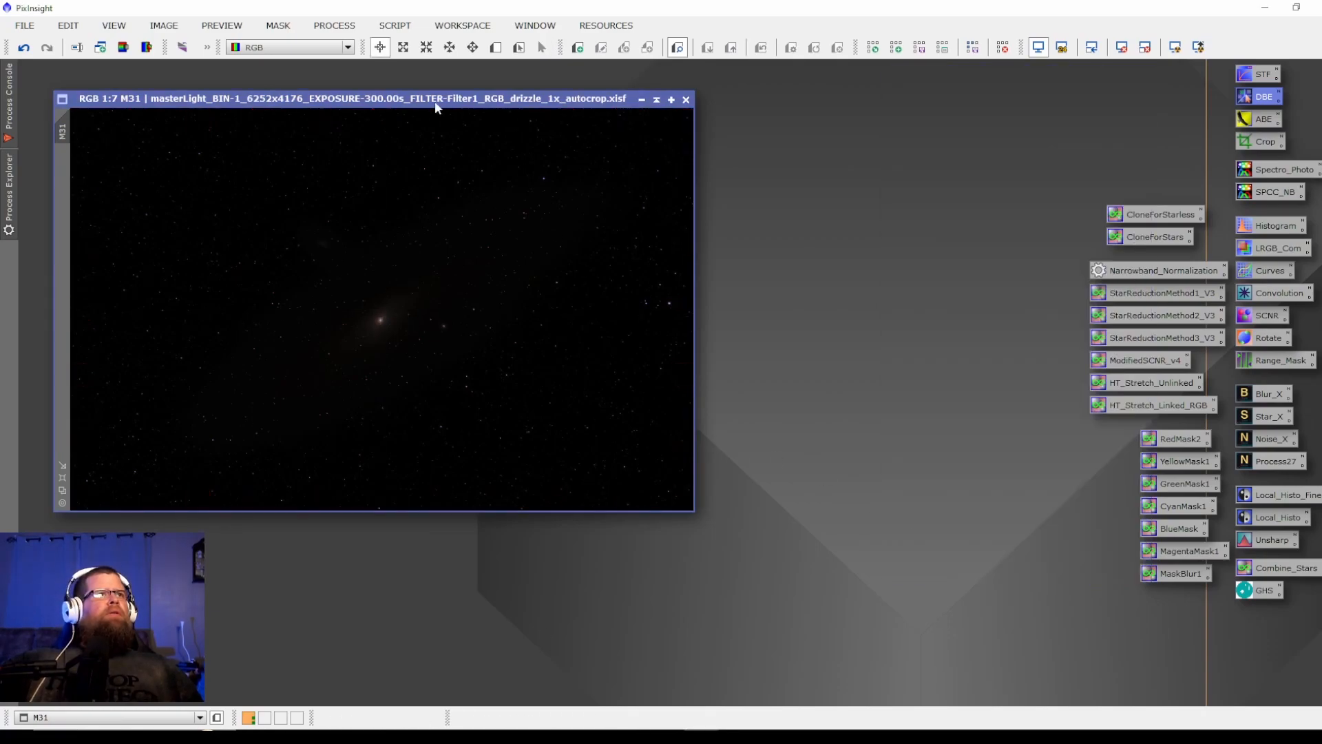
Apply a screen auto-stretch to the M31 image and reposition its window
left_click_drag(434, 102, 440, 119)
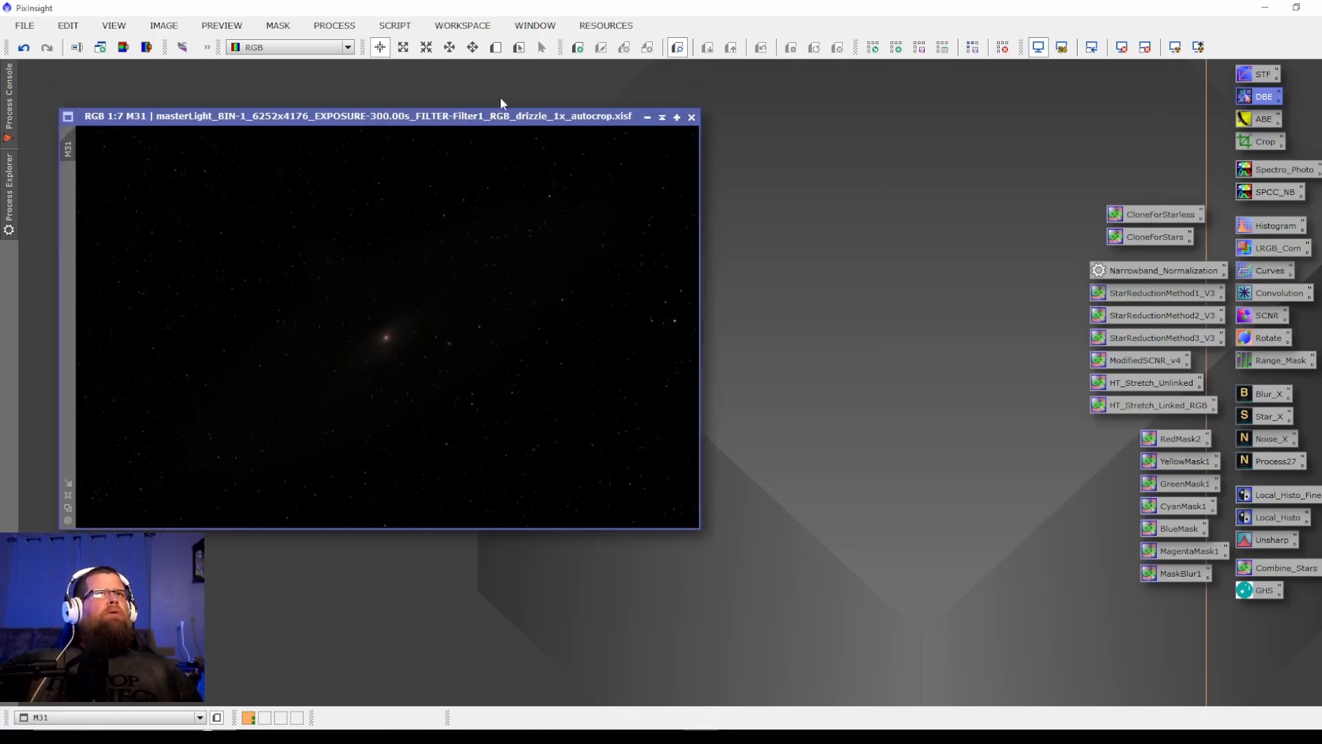
left_click(1174, 53)
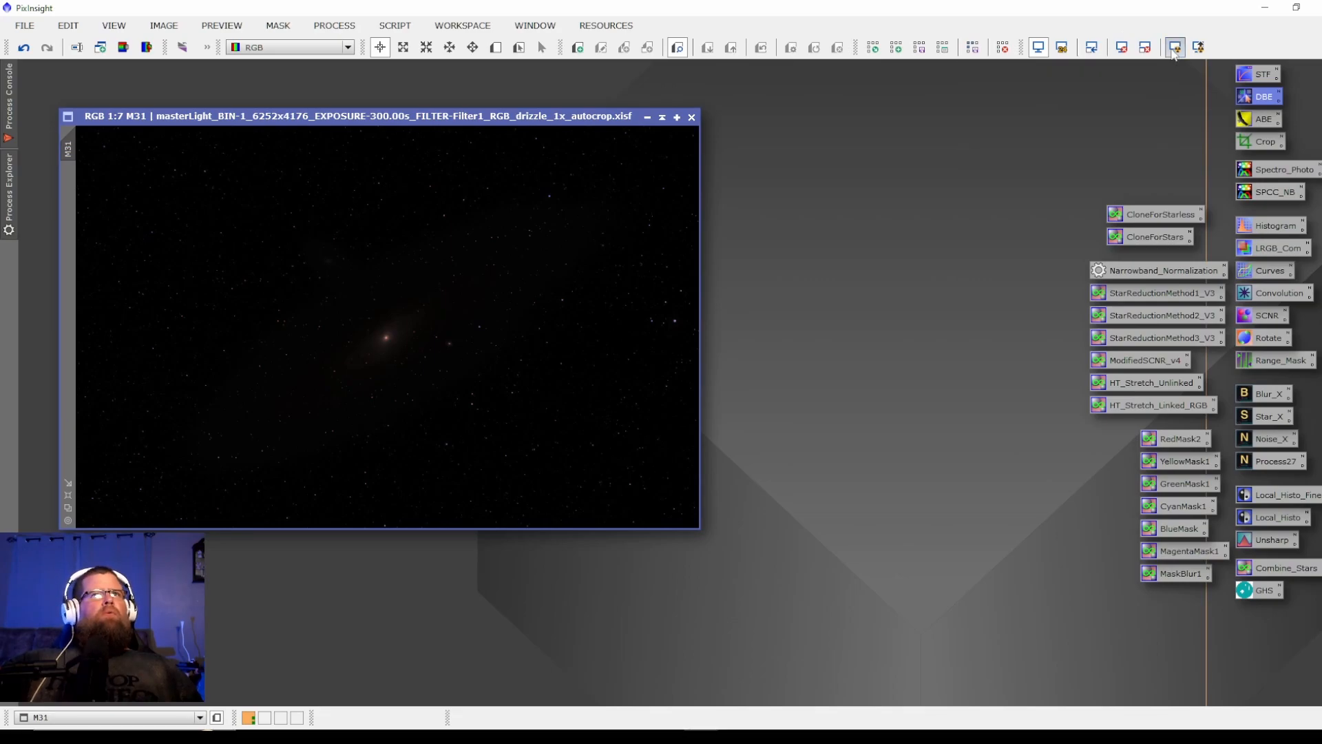
mouse_move(497, 107)
left_mouse_down()
mouse_move(506, 125)
mouse_move(476, 111)
mouse_move(489, 114)
left_mouse_up()
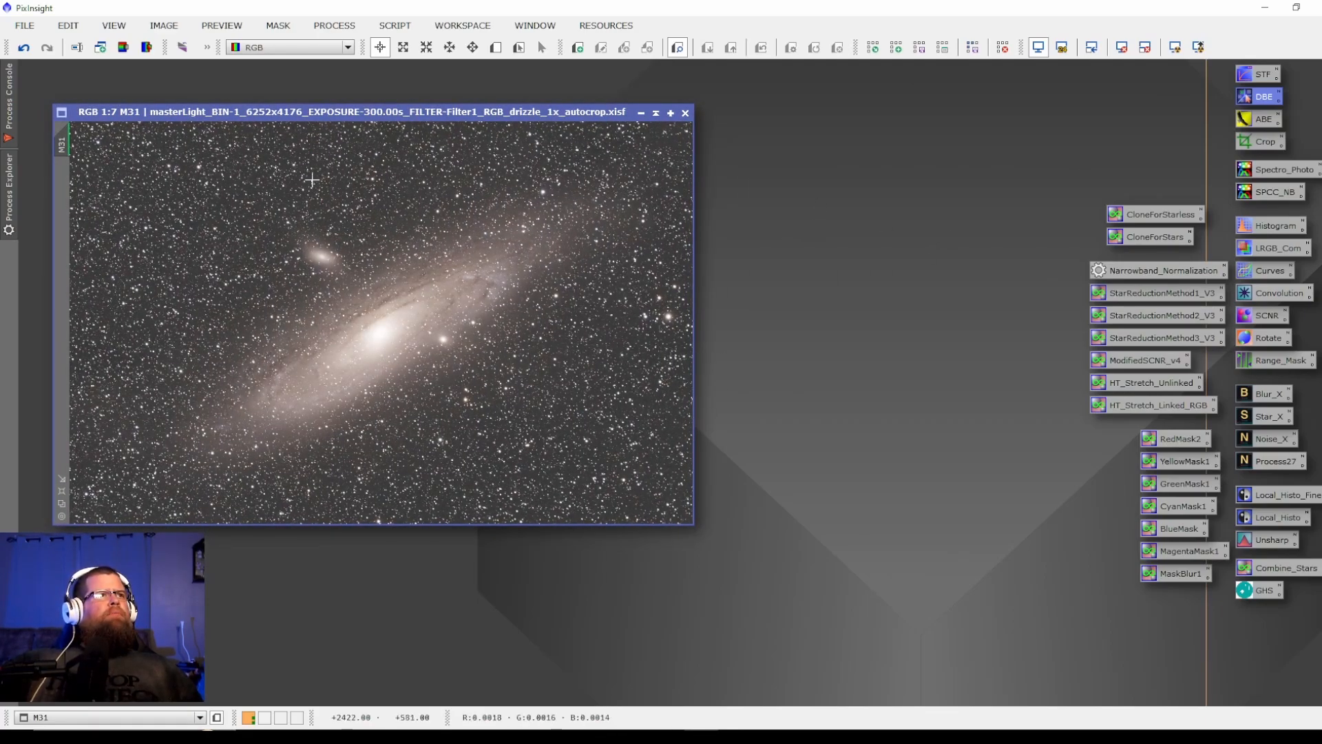
mouse_move(335, 115)
left_mouse_down()
mouse_move(313, 96)
mouse_move(325, 101)
left_mouse_up()
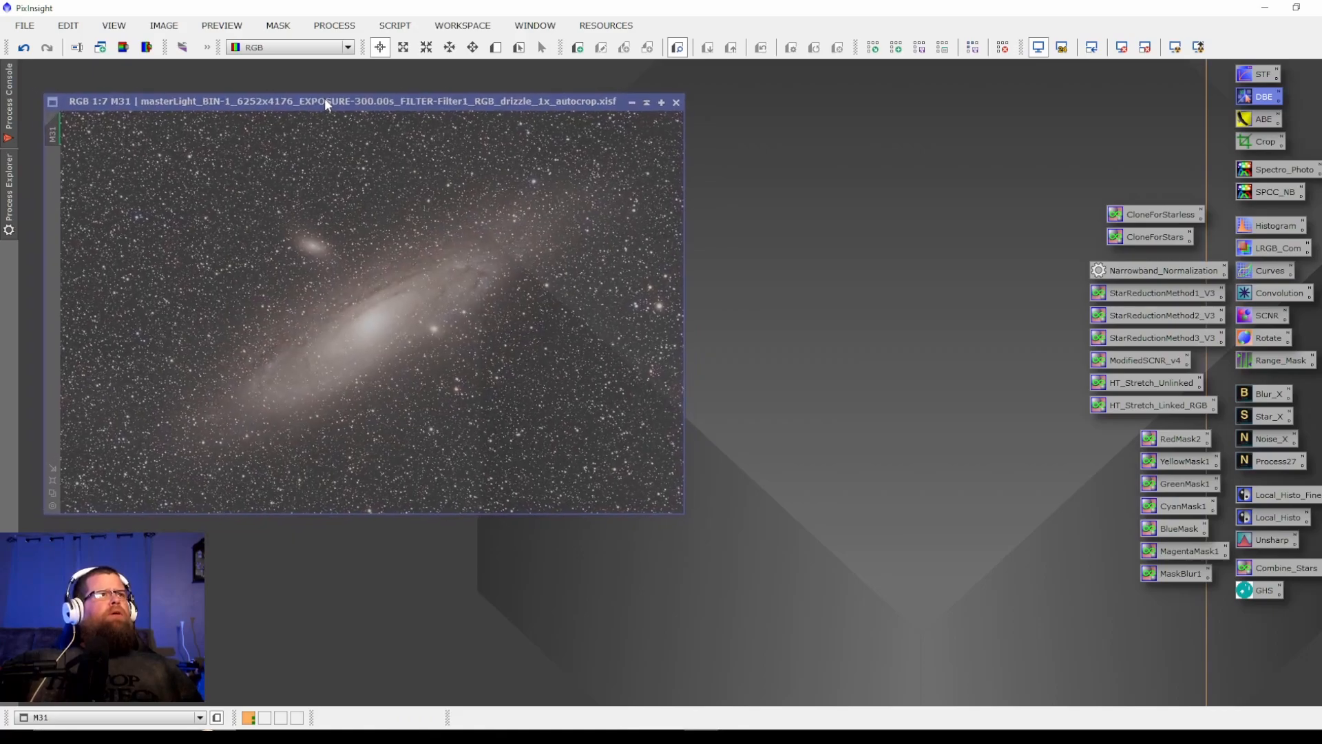
Open SpectrophotometricColorCalibration and define a small preview on a nearly star-free patch of sky background below the galaxy
double_click(1267, 173)
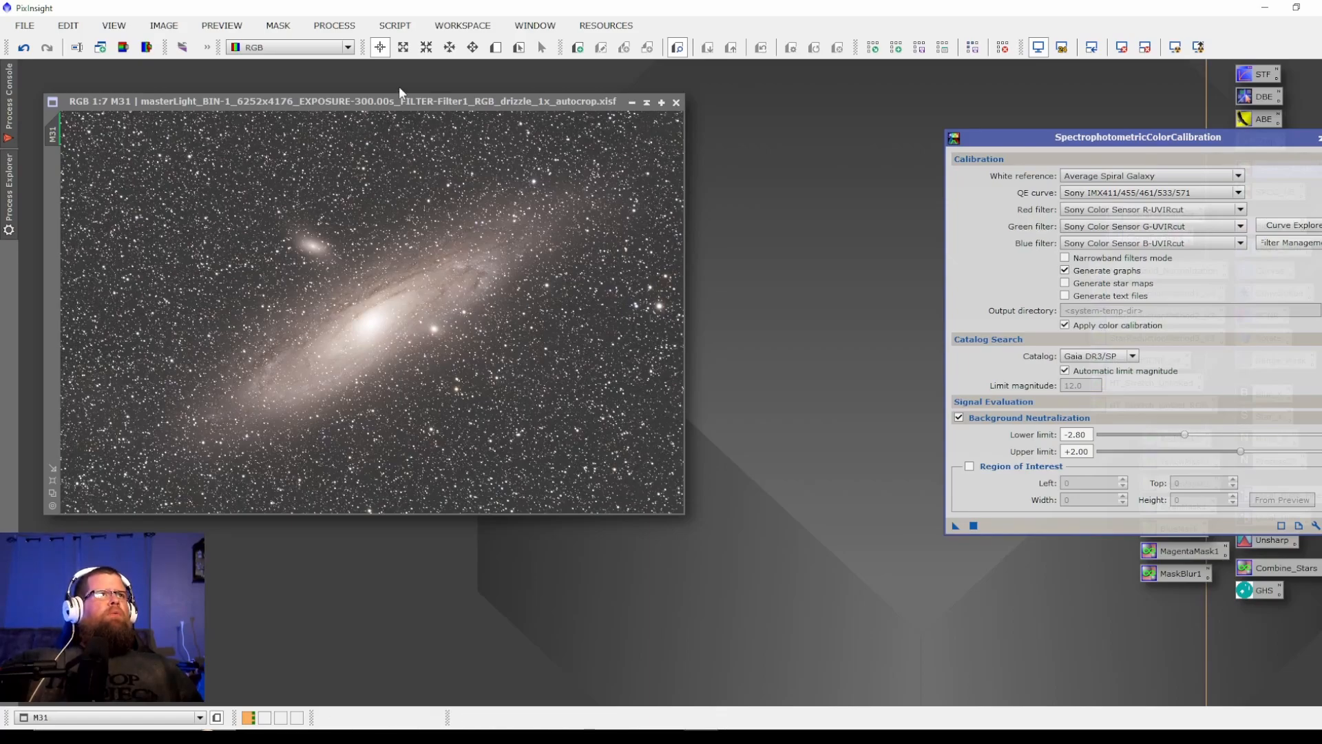
left_click(496, 48)
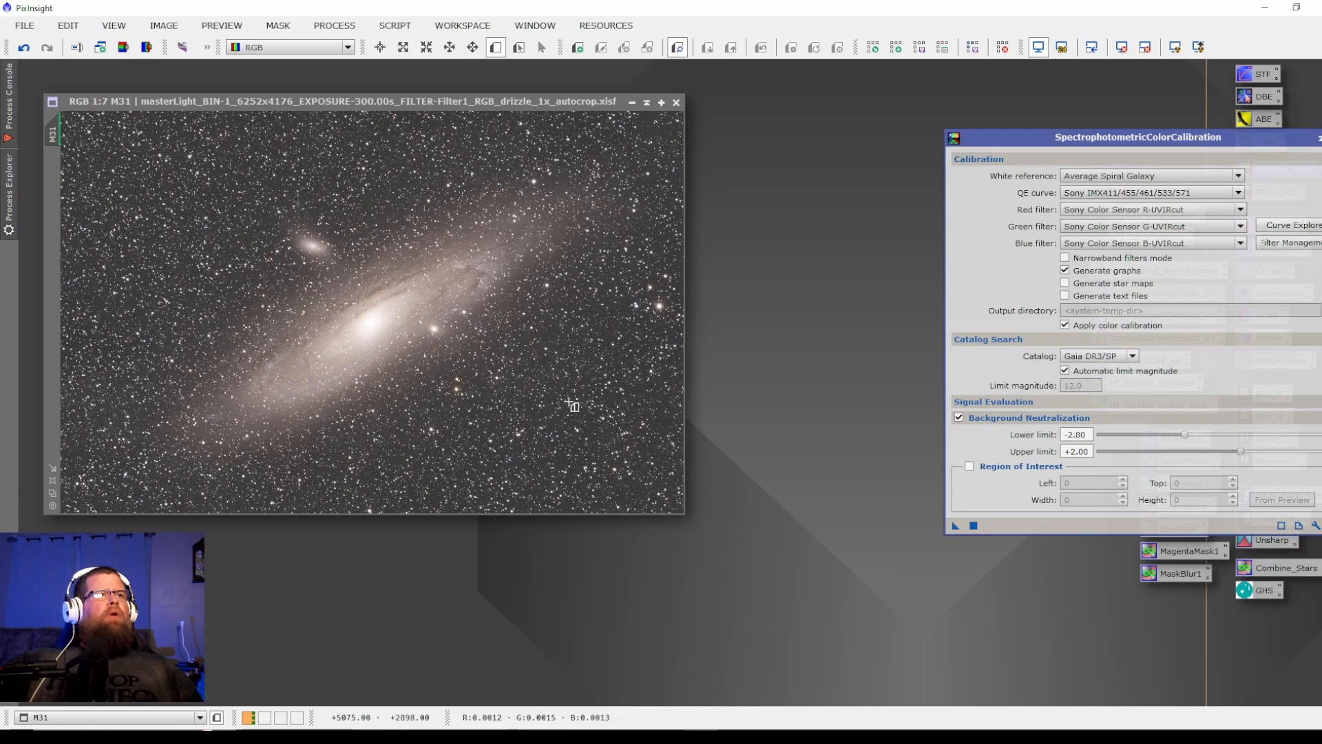
scroll(570, 404, "up", 3)
scroll(539, 355, "up", 3)
scroll(551, 355, "down", 2)
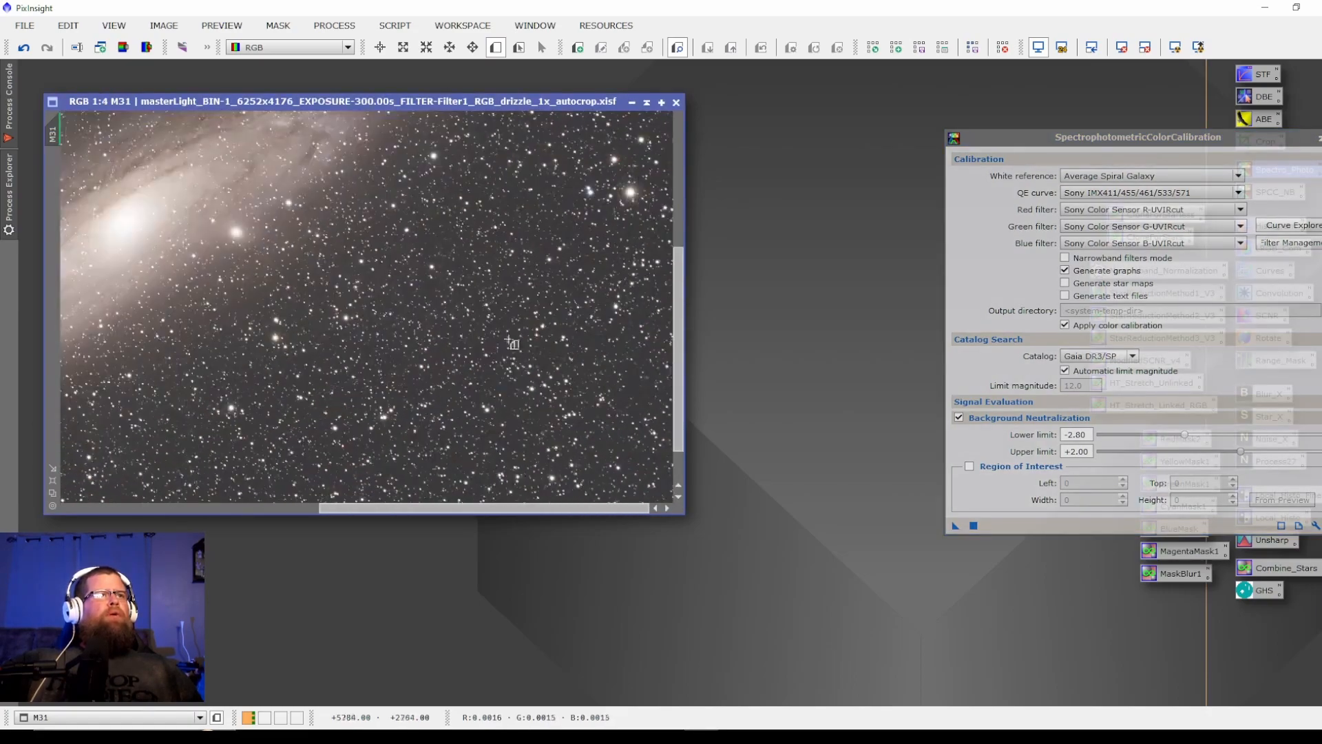
scroll(563, 355, "up", 2)
scroll(531, 339, "up", 1)
scroll(496, 341, "down", 1)
scroll(457, 339, "up", 1)
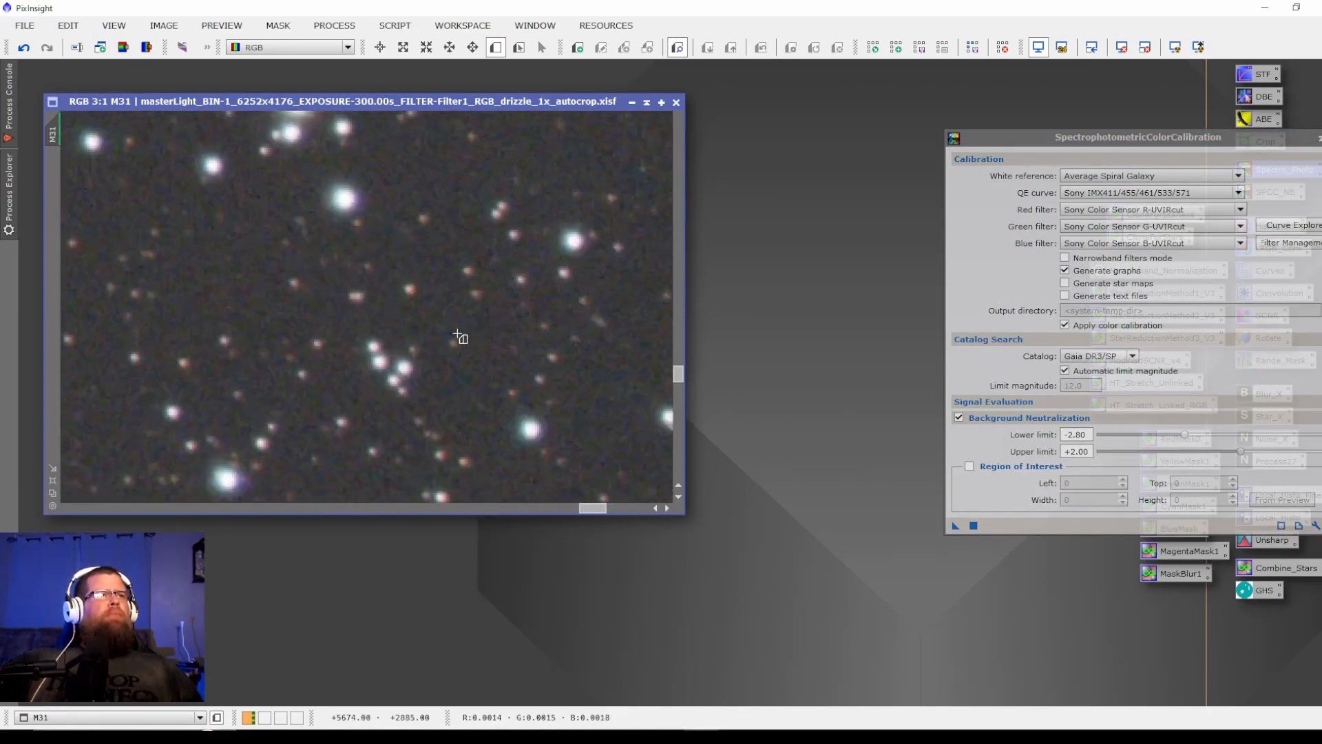
scroll(510, 216, "down", 1)
scroll(545, 224, "up", 1)
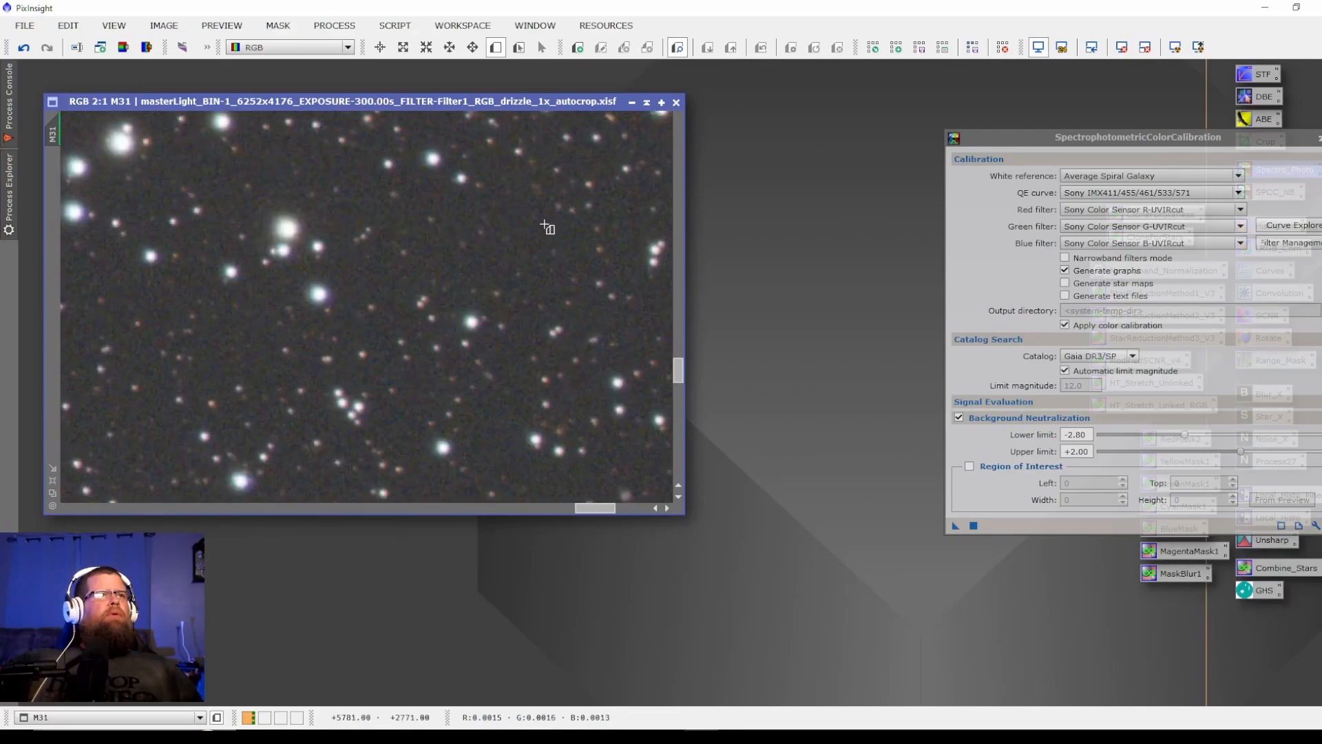
scroll(548, 228, "up", 1)
scroll(510, 251, "down", 3)
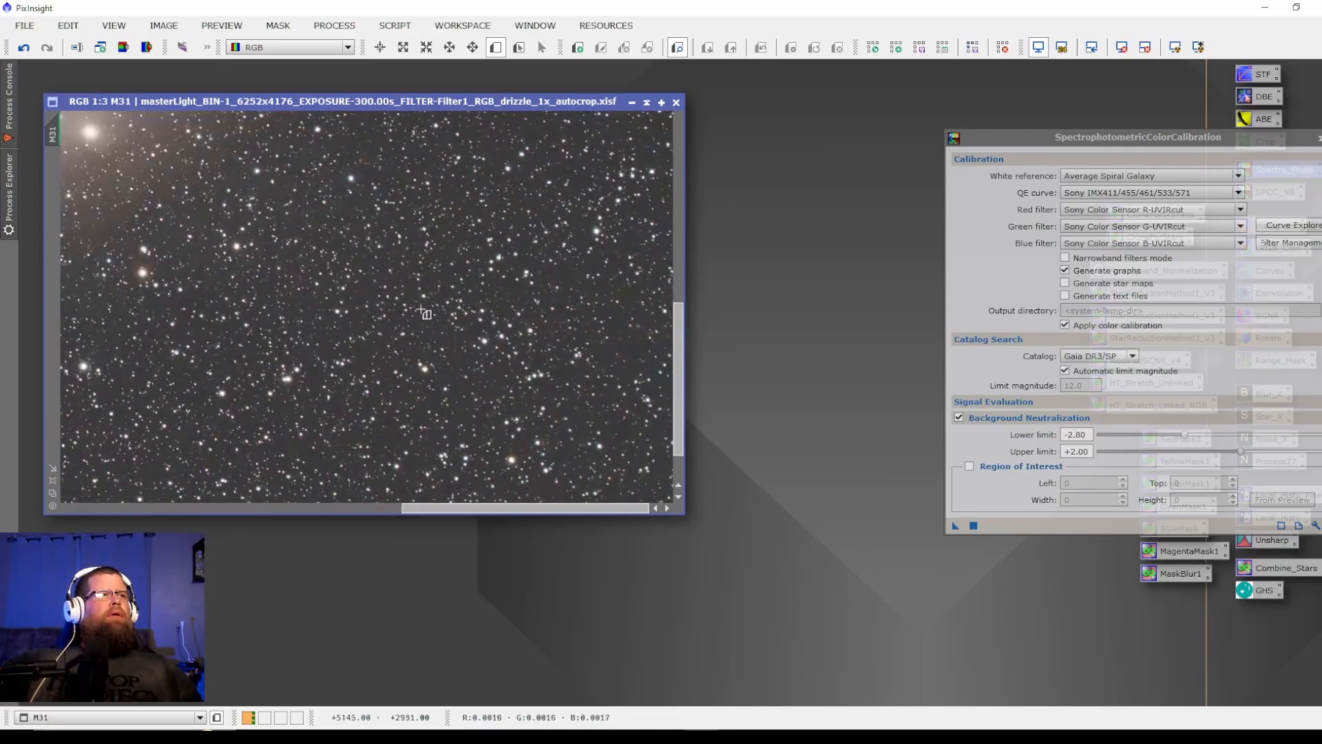
scroll(477, 283, "up", 3)
scroll(476, 287, "down", 1)
scroll(427, 355, "up", 1)
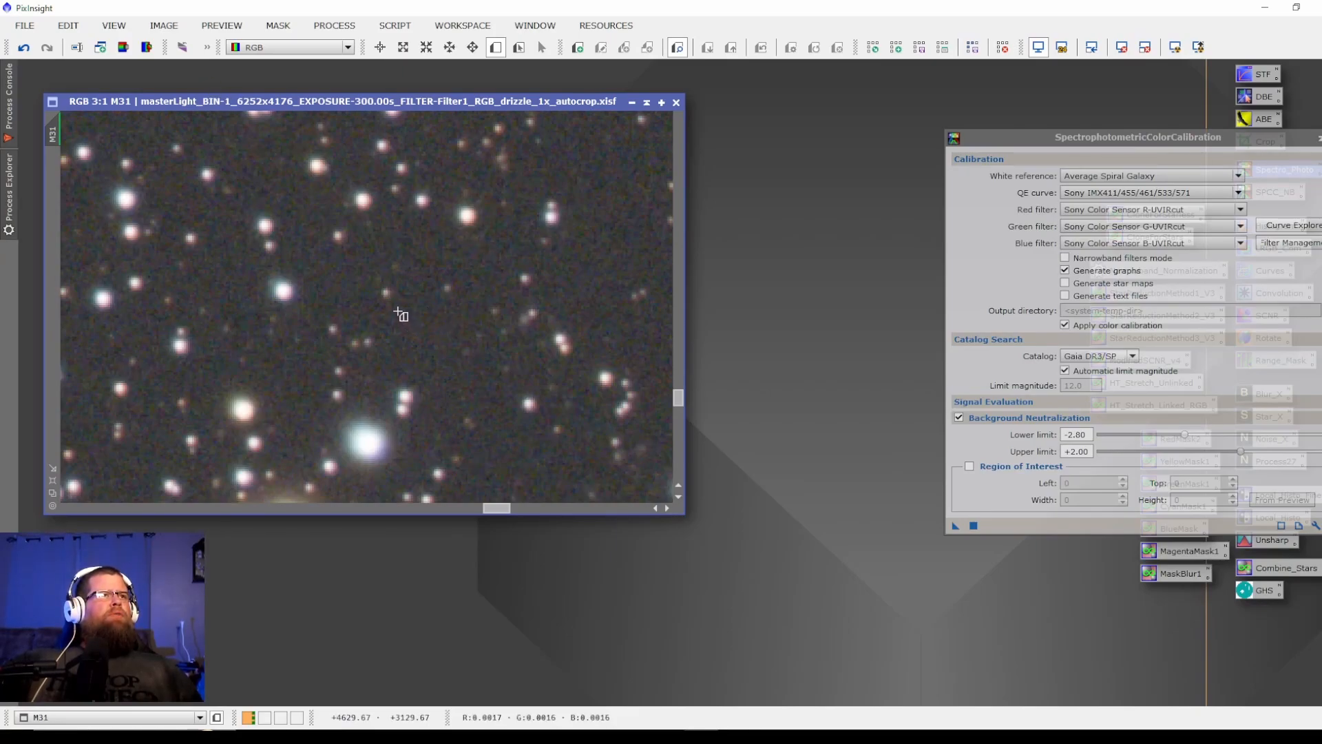
left_click_drag(387, 307, 459, 377)
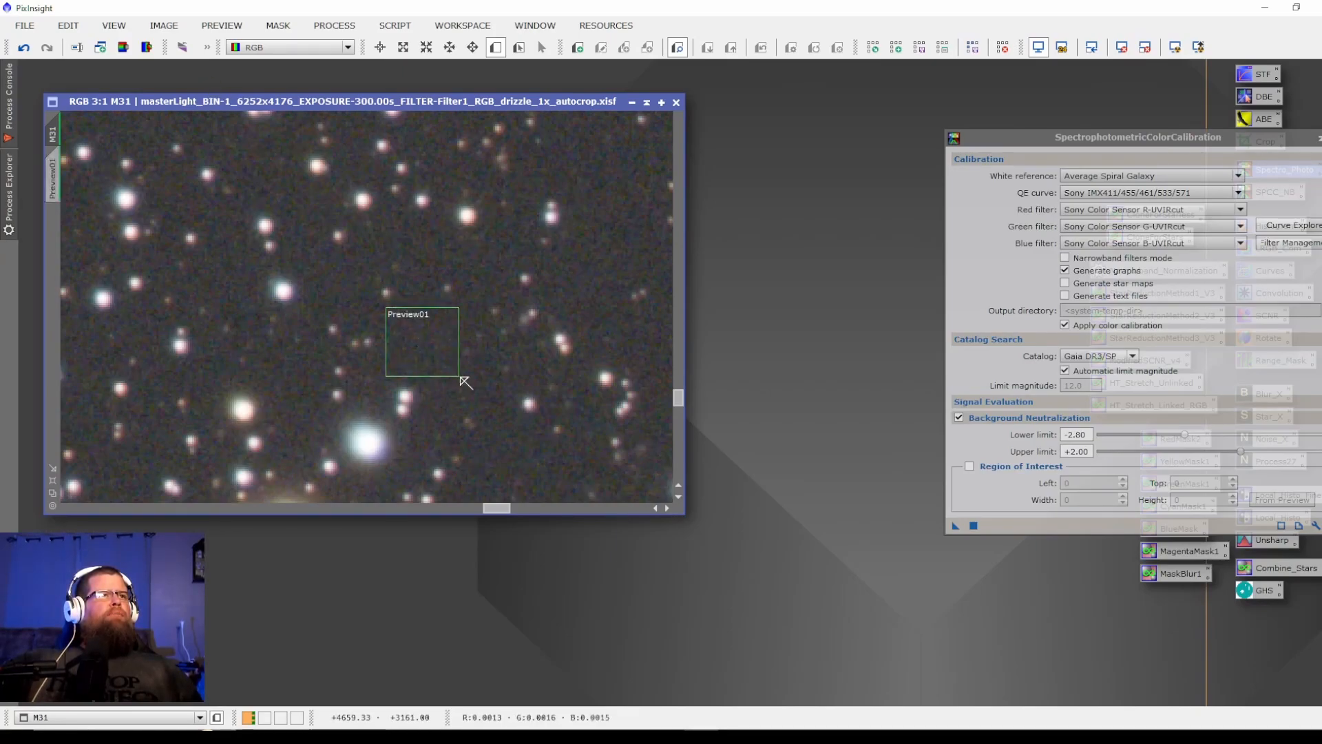
Enable the region of interest for background neutralization and fill its coordinates from Preview01 of the M31 image
left_click(52, 494)
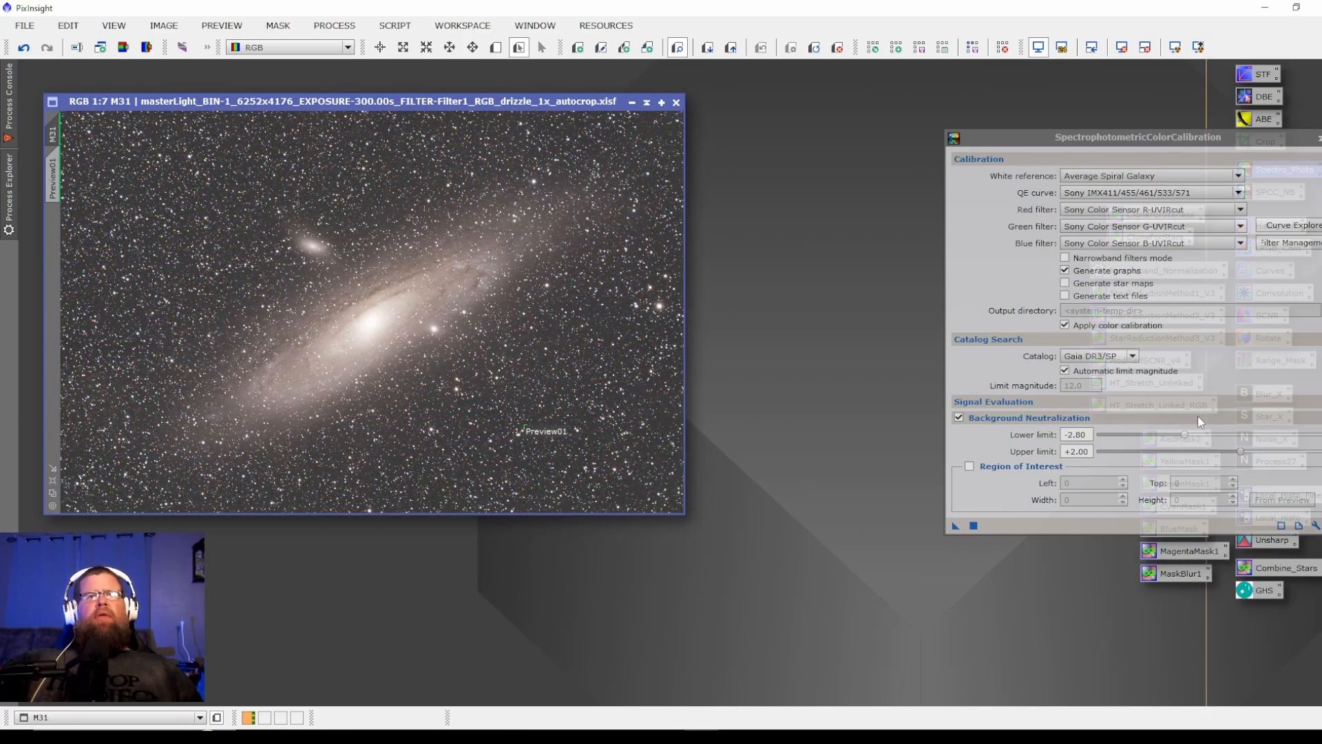
left_click(971, 467)
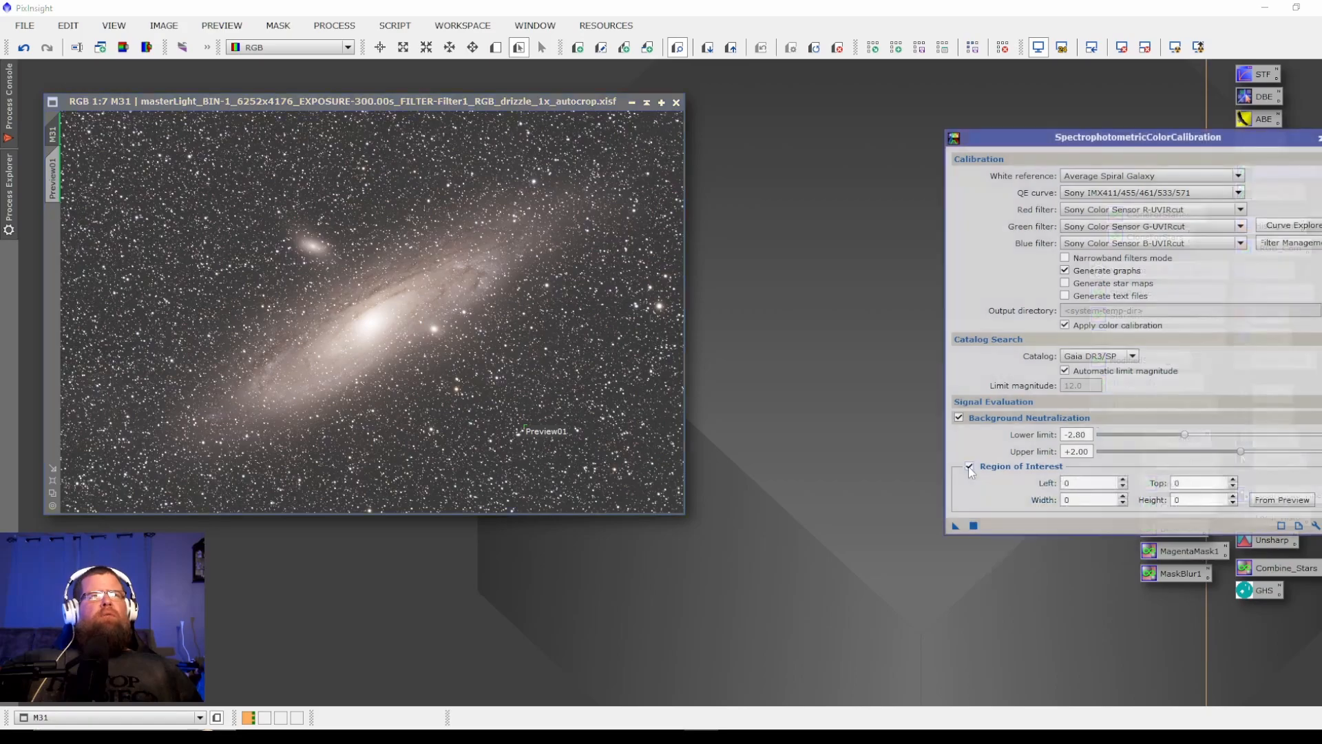
left_click(1274, 501)
left_click(784, 356)
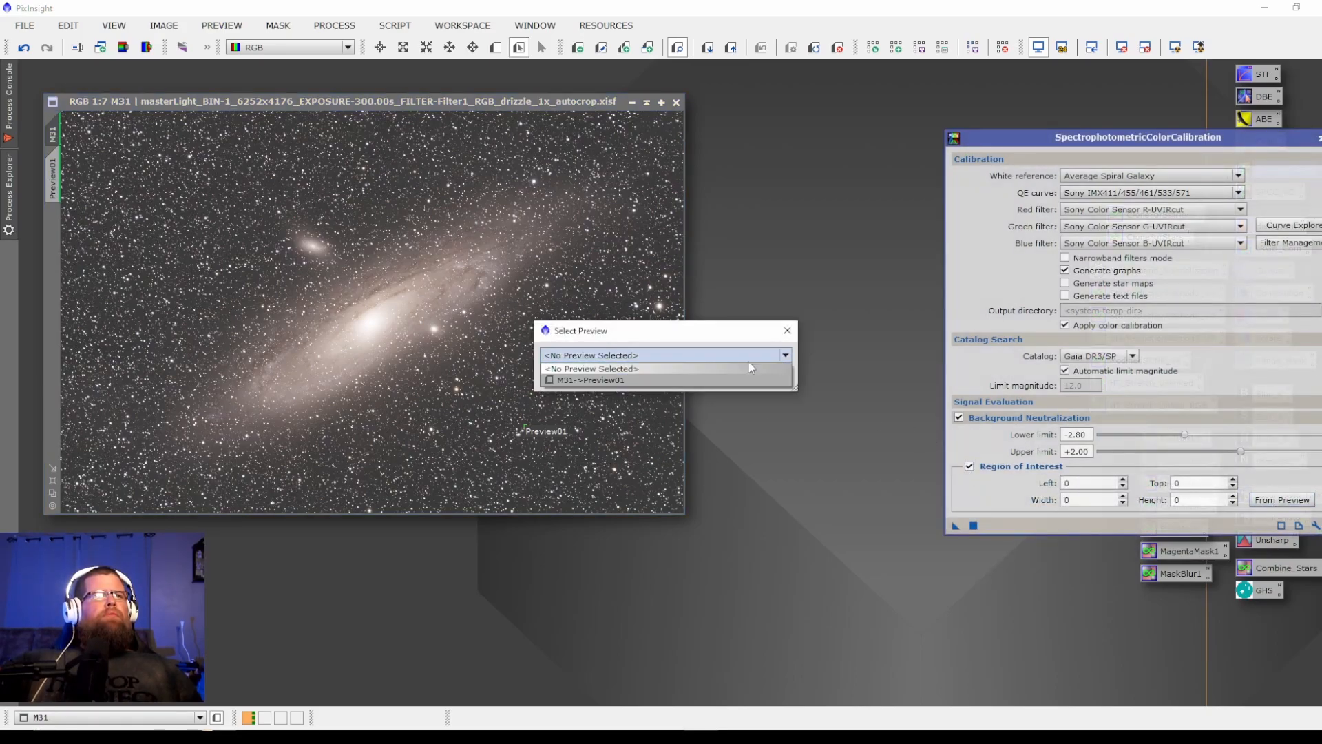
left_click(600, 381)
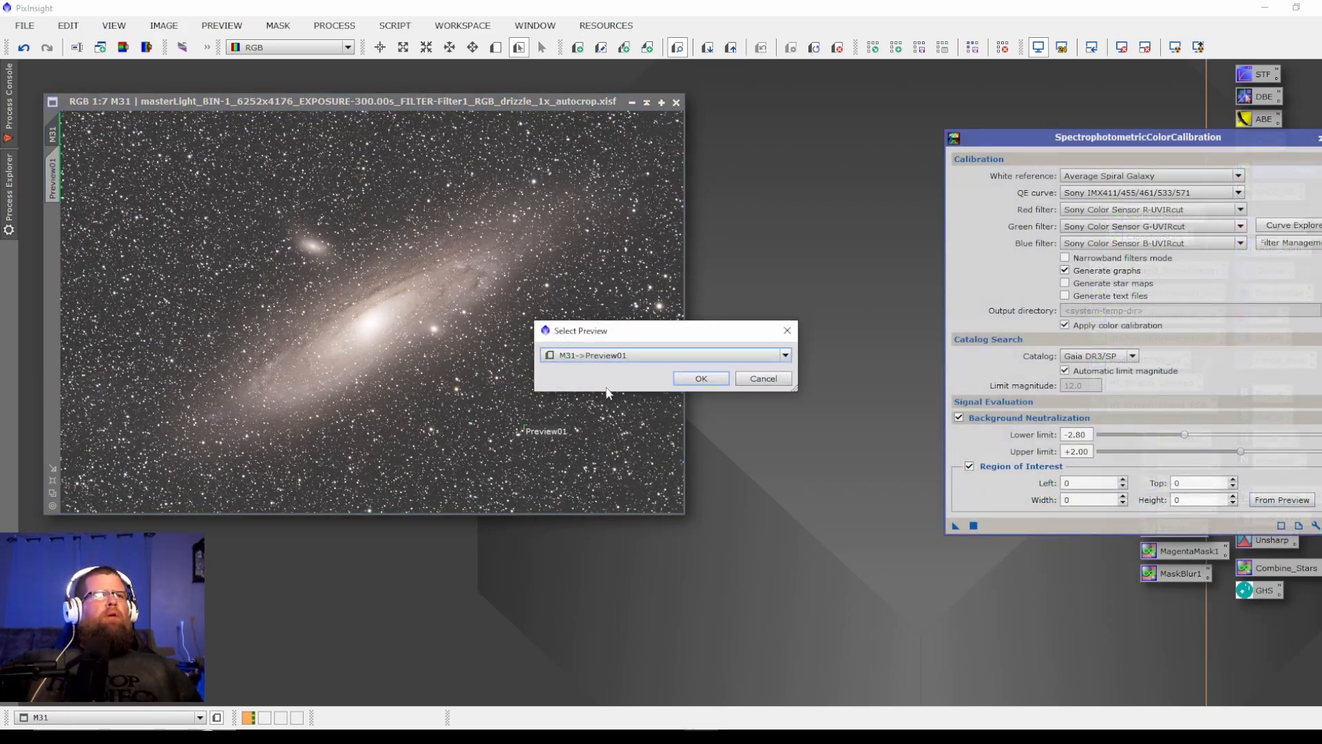
left_click(712, 376)
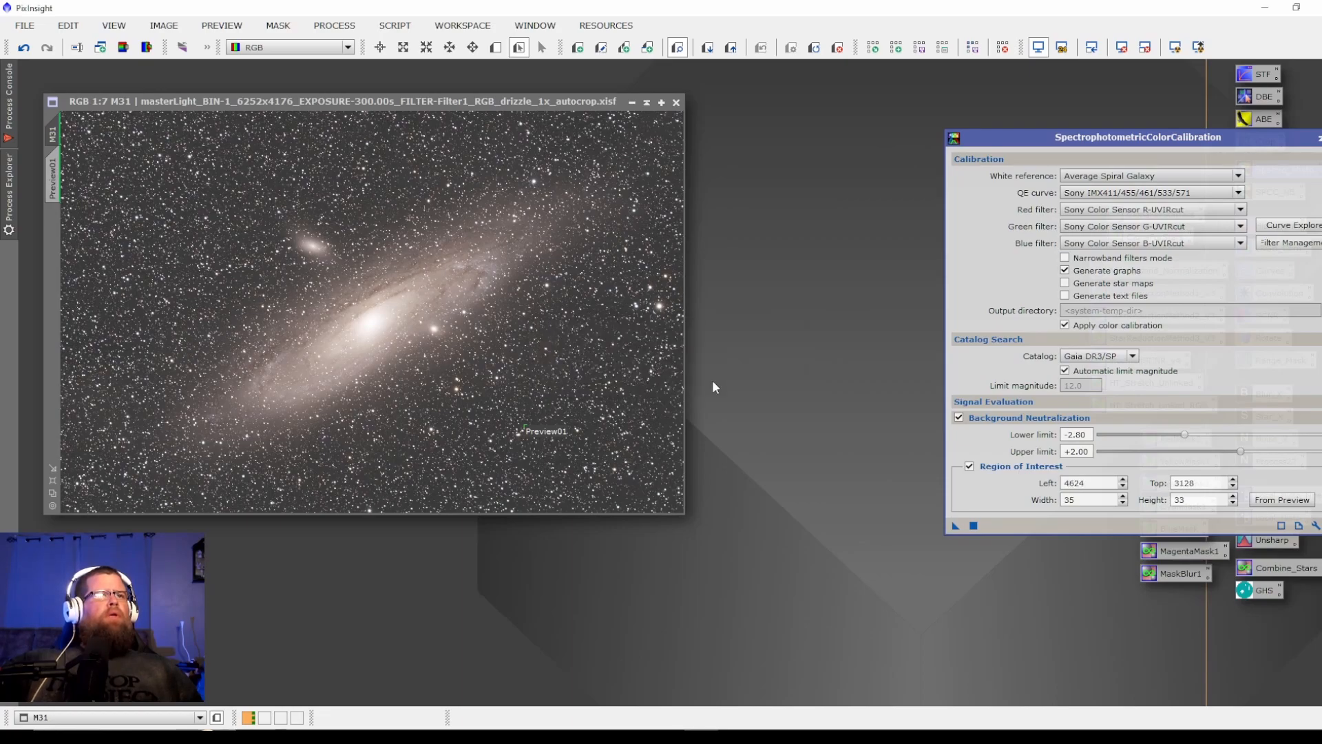
Run the spectrophotometric color calibration on the M31 image, then dismiss the white balance graphs and the process
left_click(974, 527)
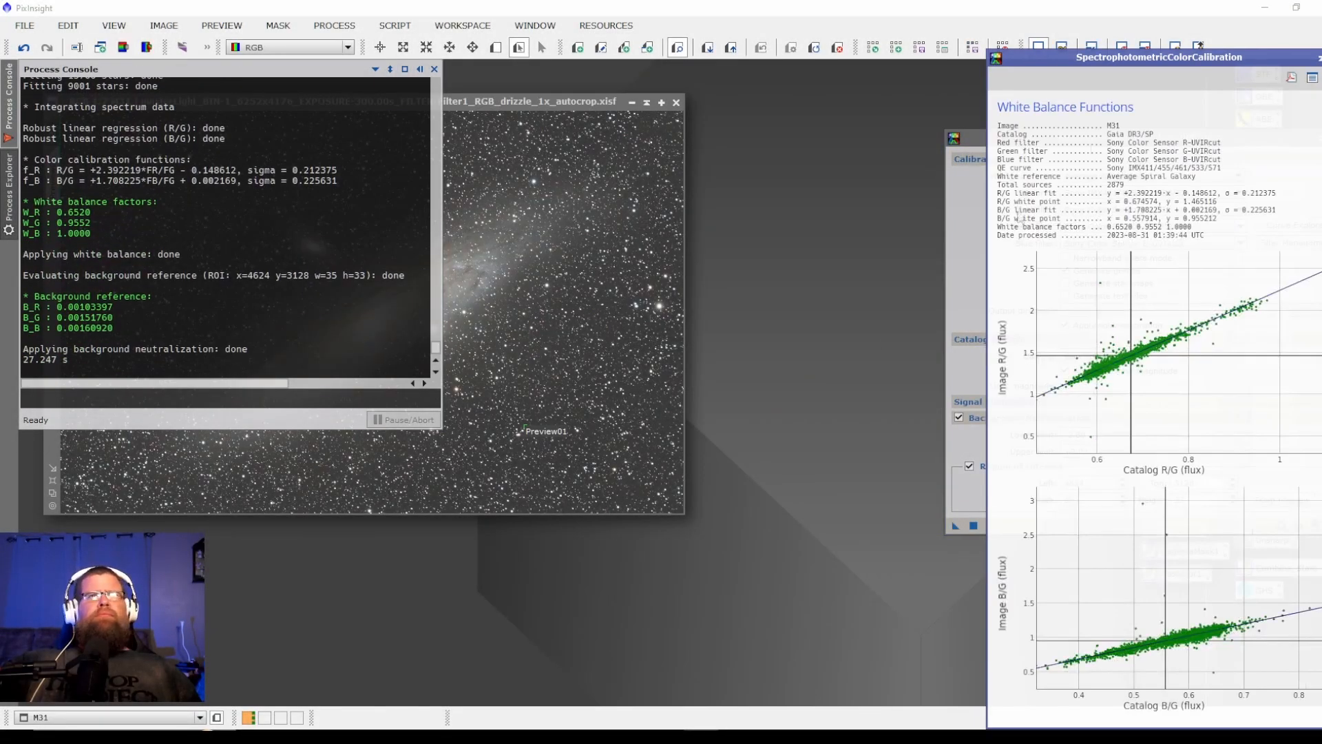
left_click_drag(1228, 55, 997, 26)
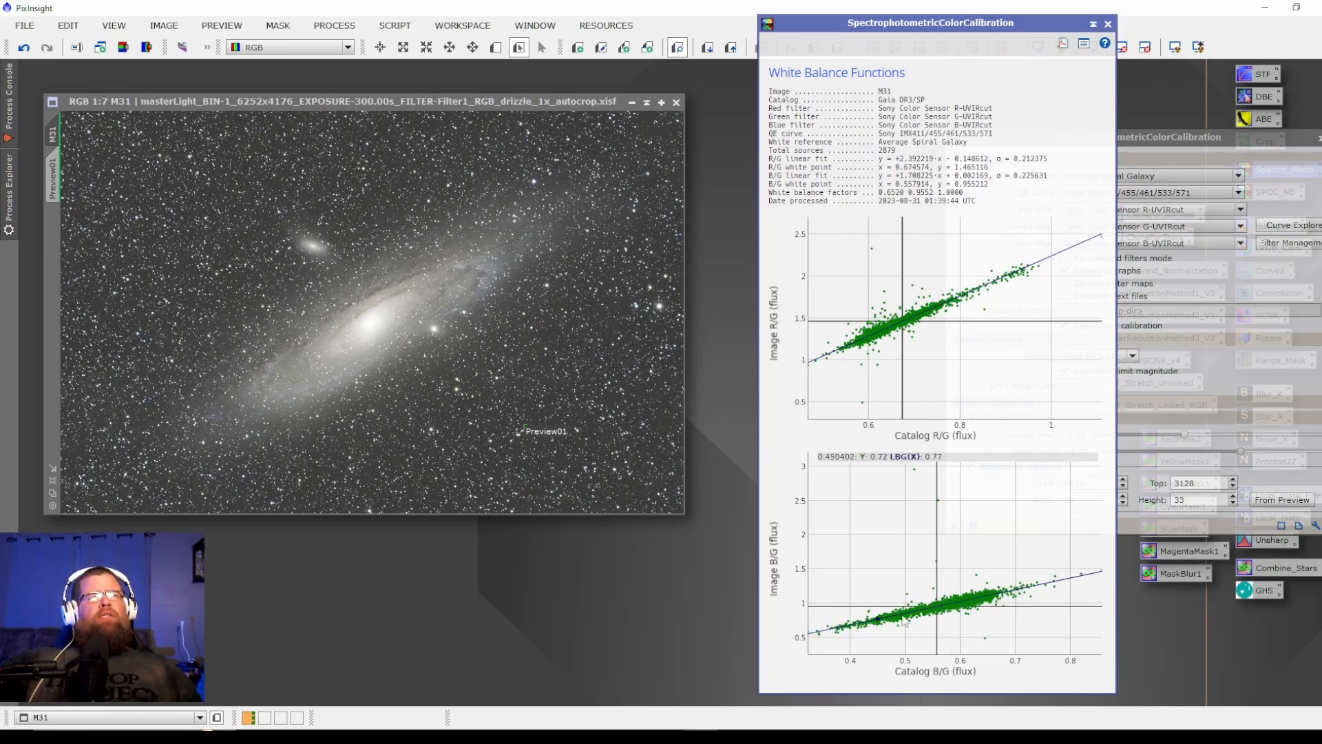
left_click(1108, 25)
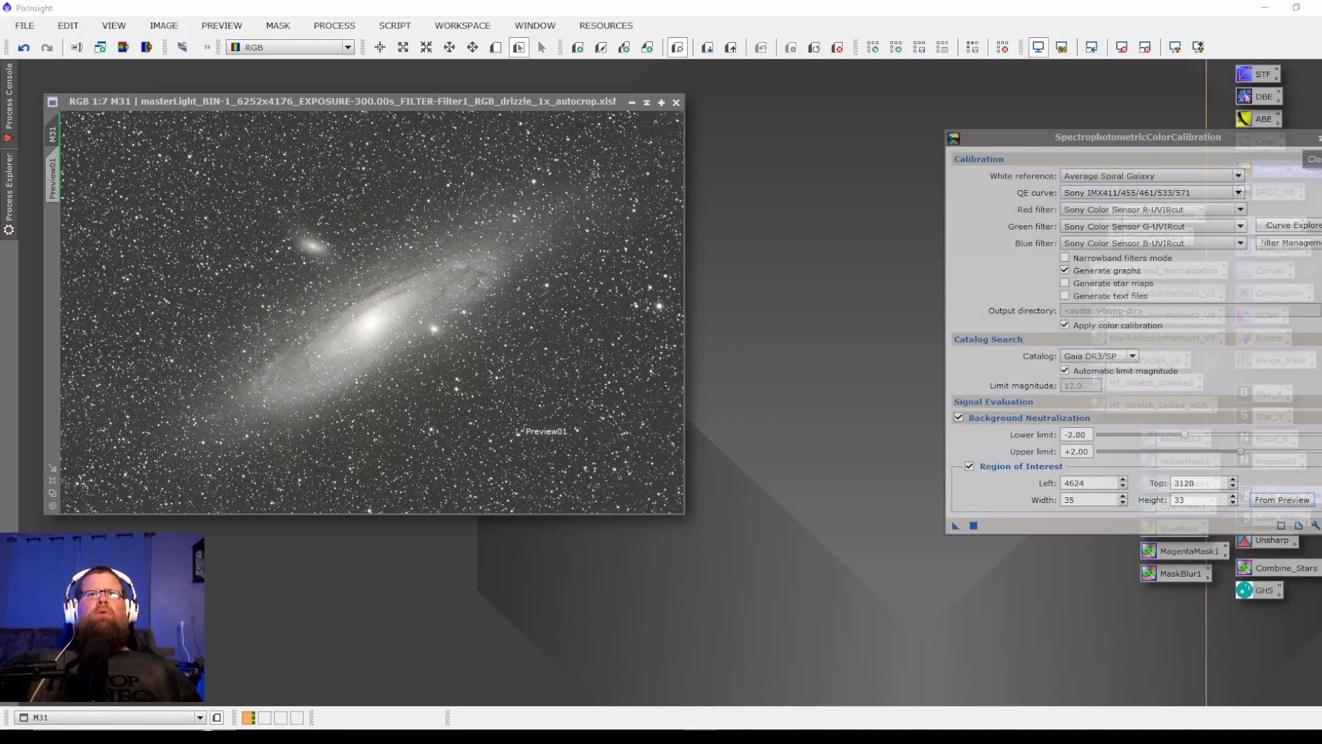
left_click(1321, 138)
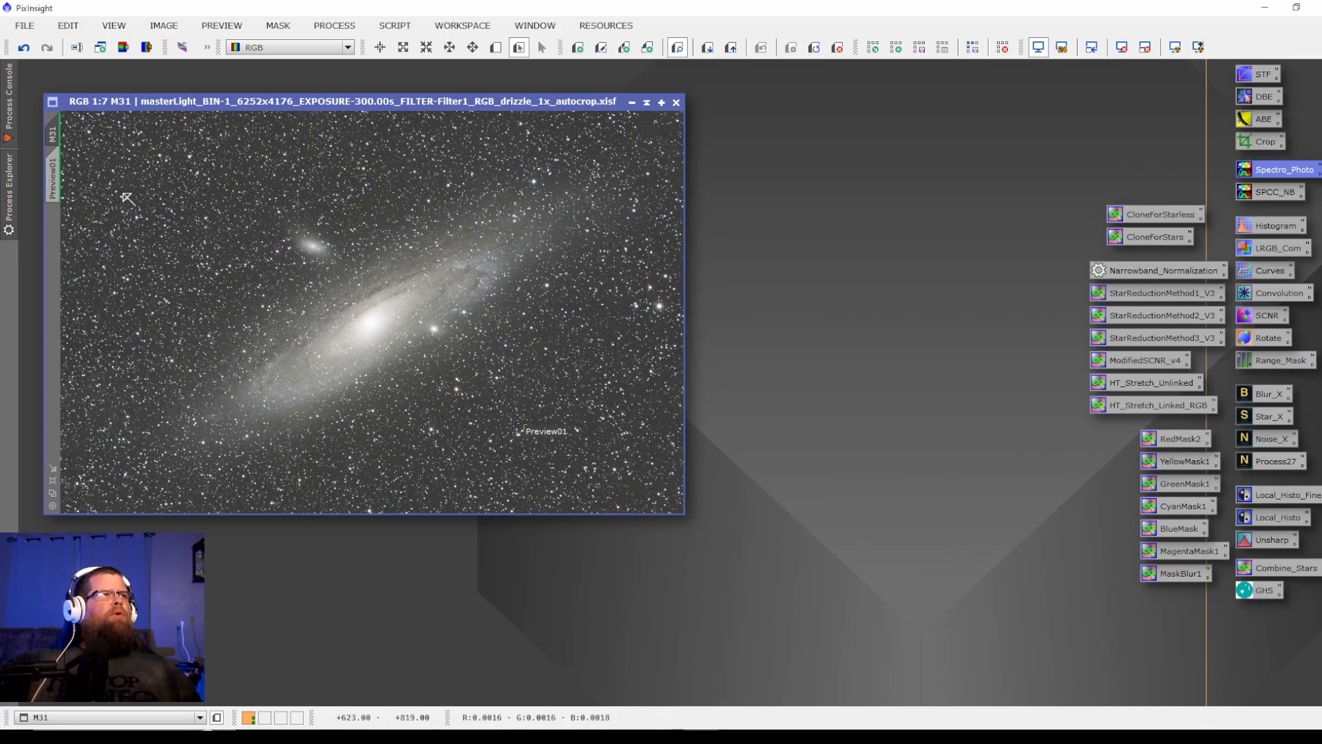
Delete the Preview01 background preview from the M31 image
left_click(53, 178)
right_click(54, 178)
left_click(115, 305)
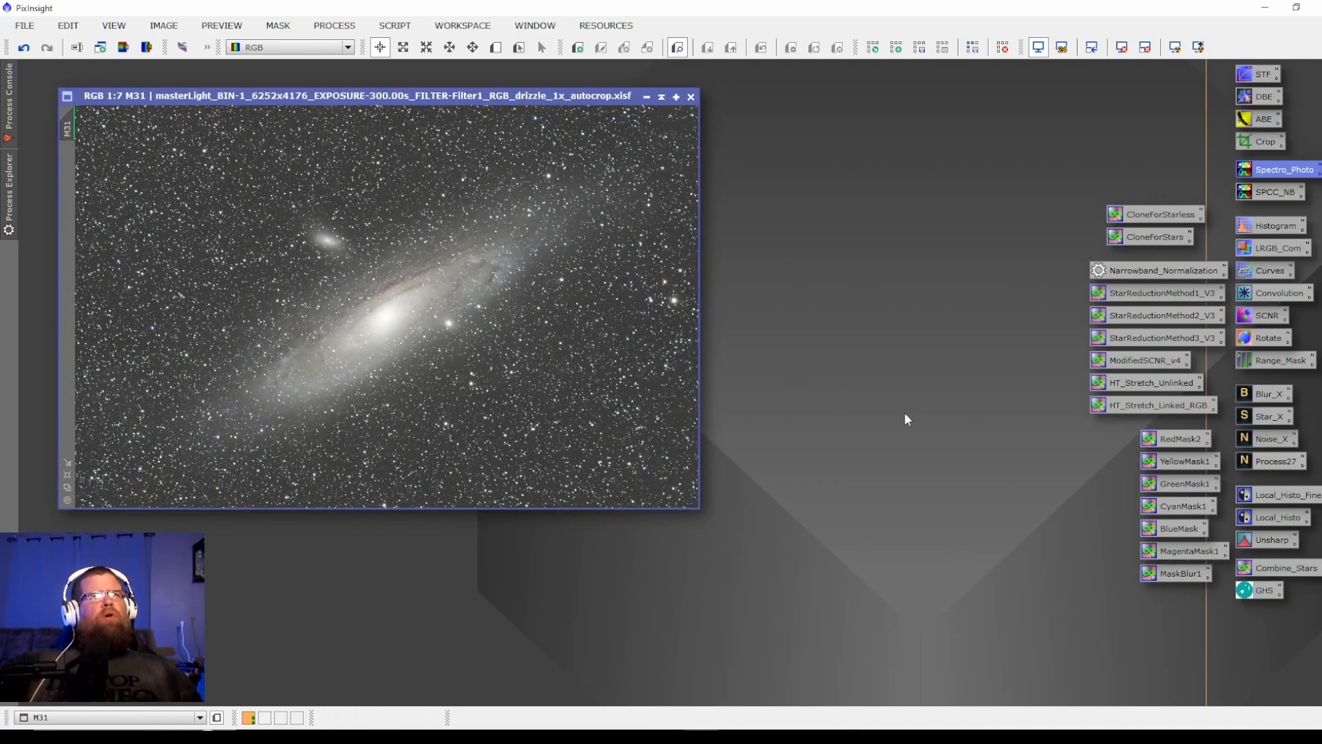
Run BlurXTerminator on the M31 image with Adjust Star Halos set to -0.10 and close the process
left_click(1269, 398)
double_click(1268, 394)
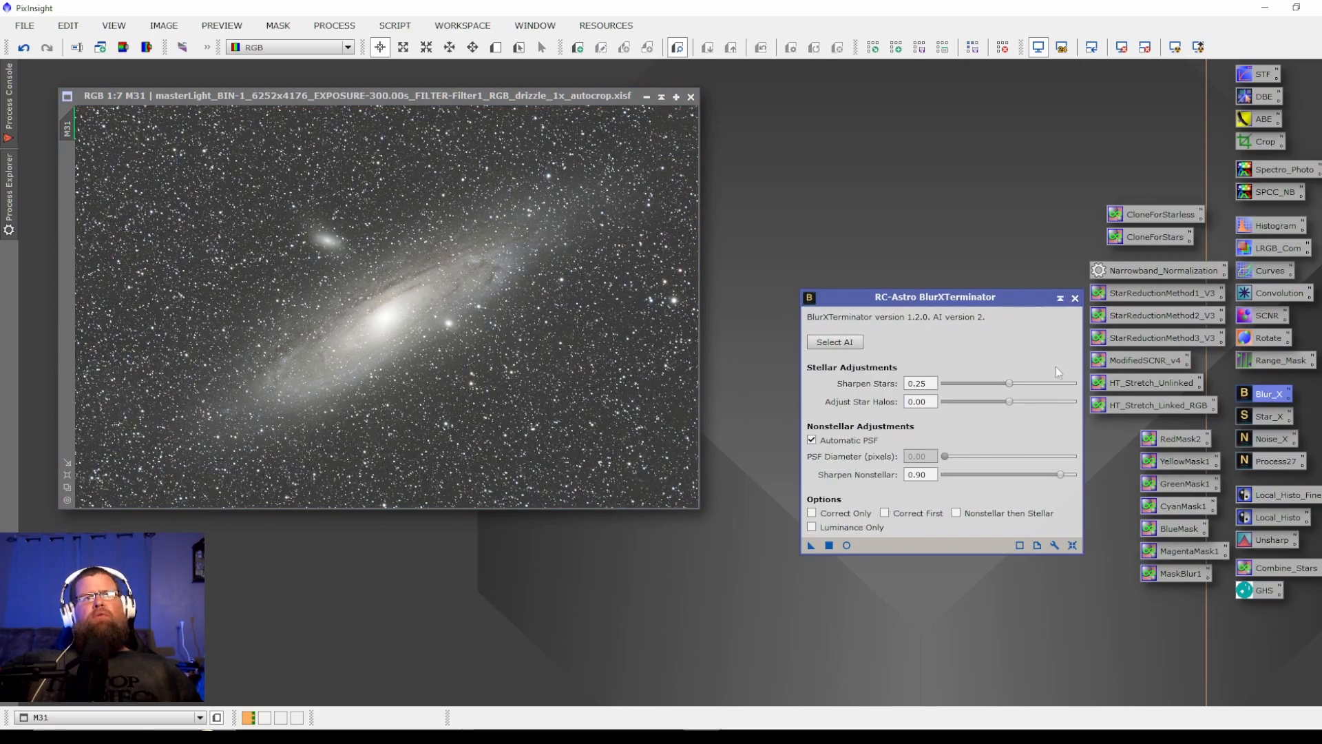
left_click_drag(1013, 308, 1015, 382)
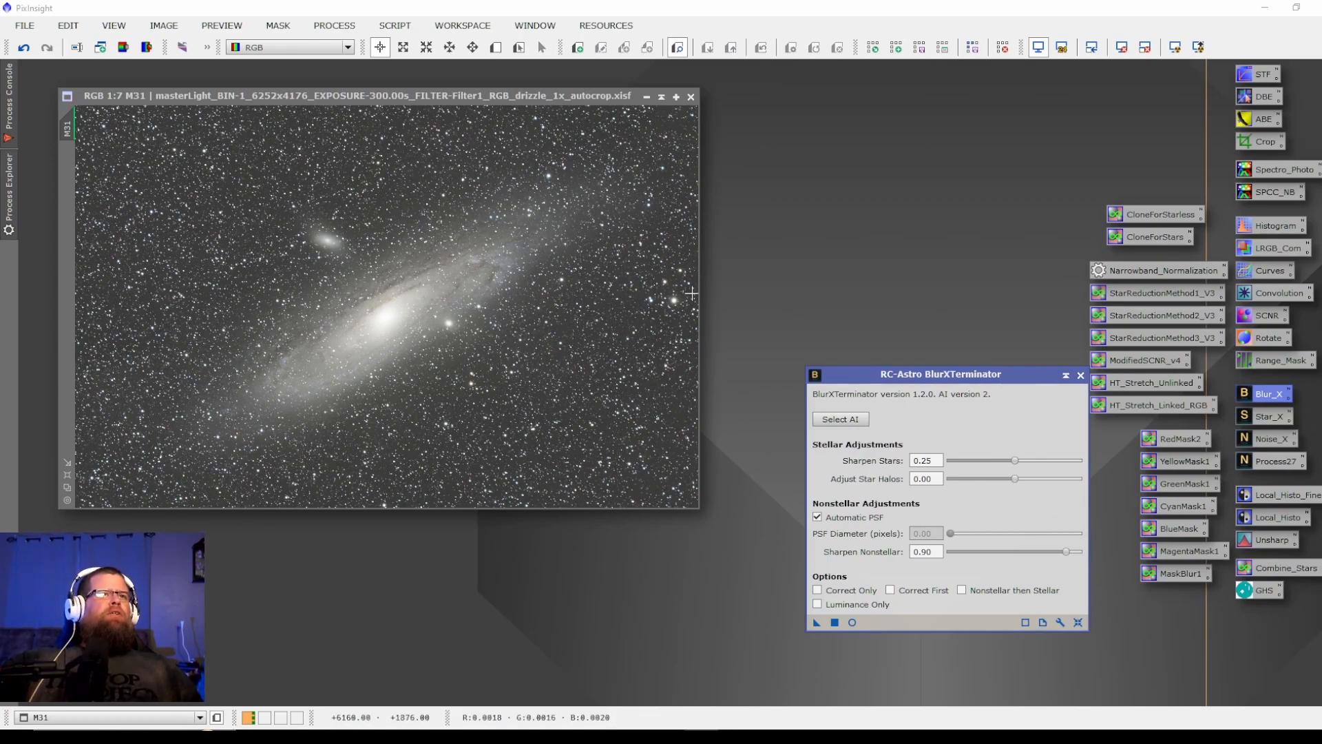
scroll(664, 292, "up", 7)
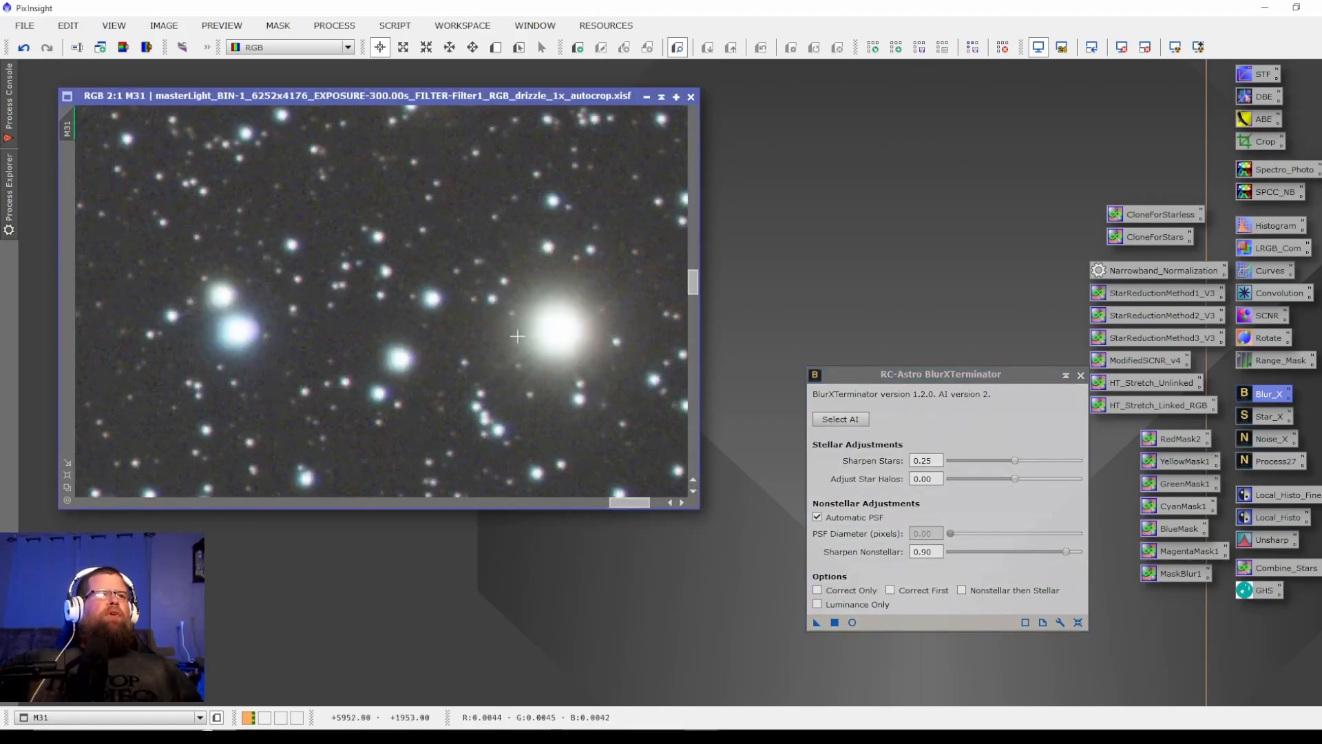
scroll(600, 320, "down", 2)
scroll(599, 321, "down", 5)
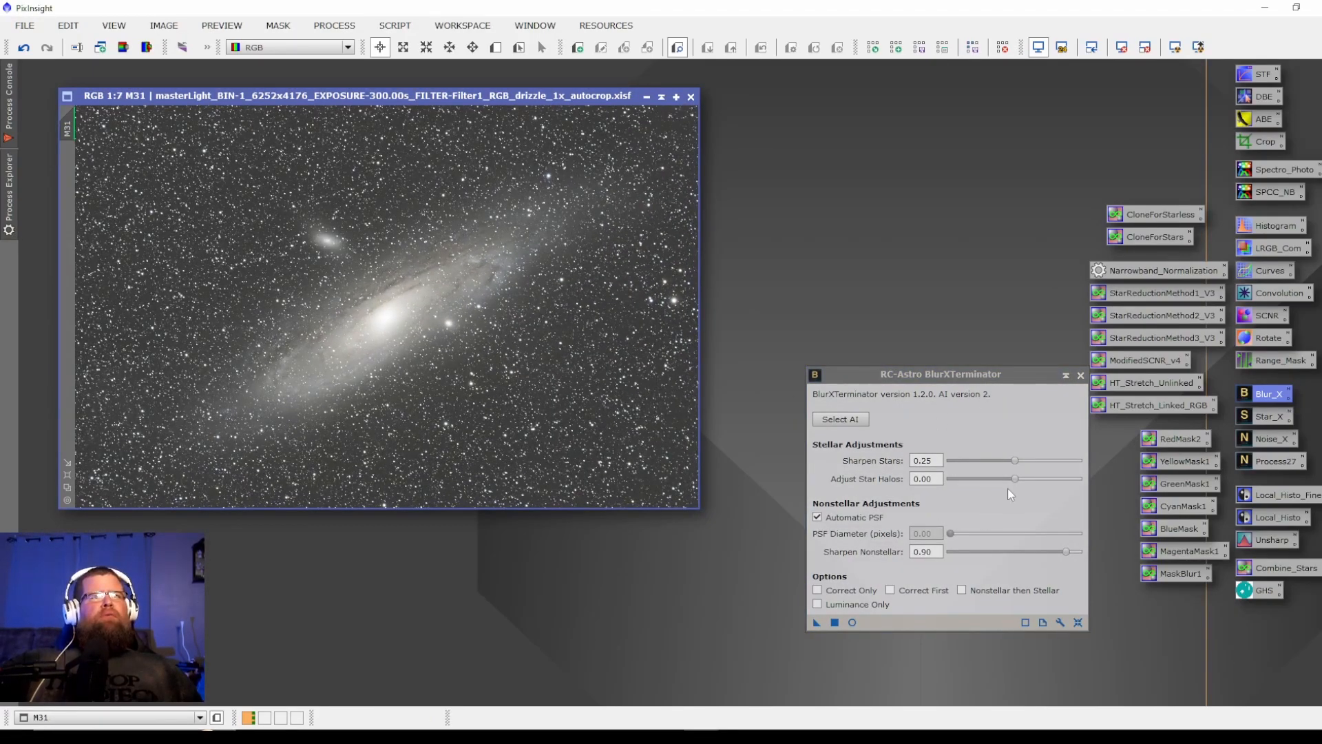
left_click_drag(1015, 479, 1012, 480)
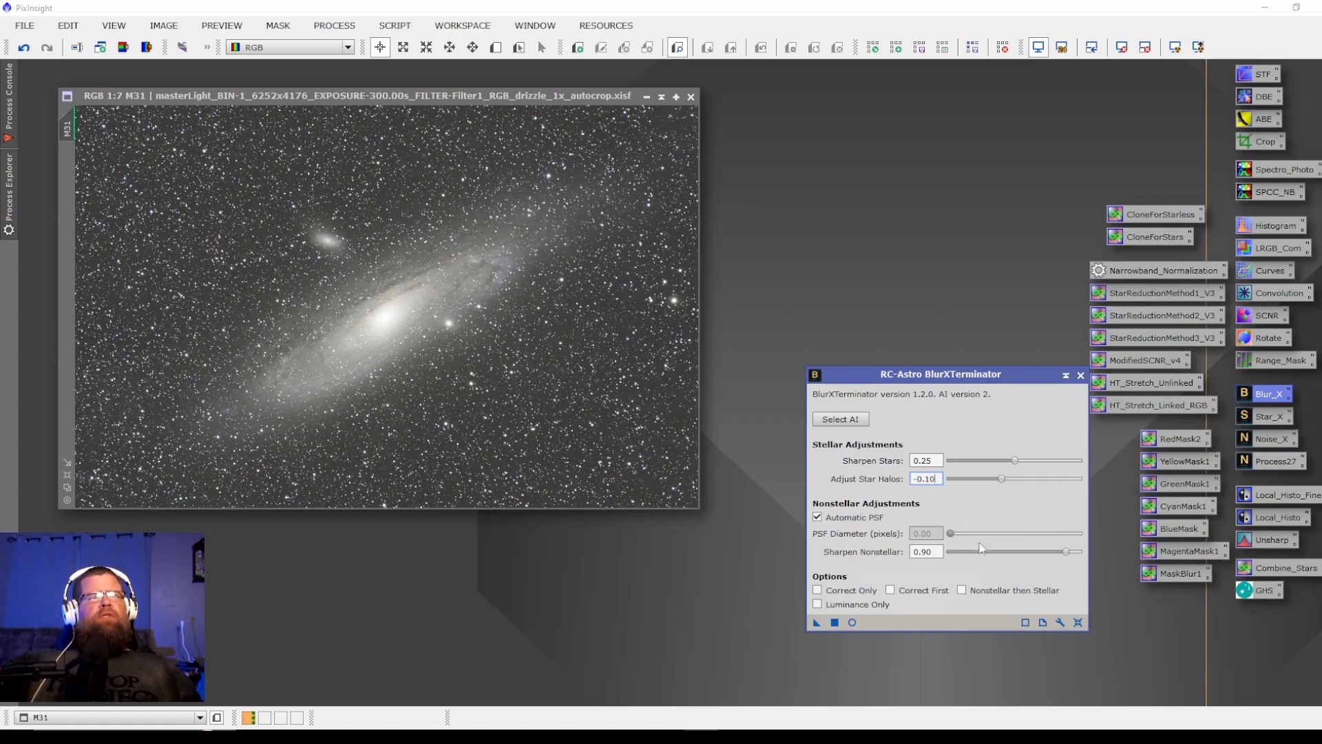
left_click(834, 623)
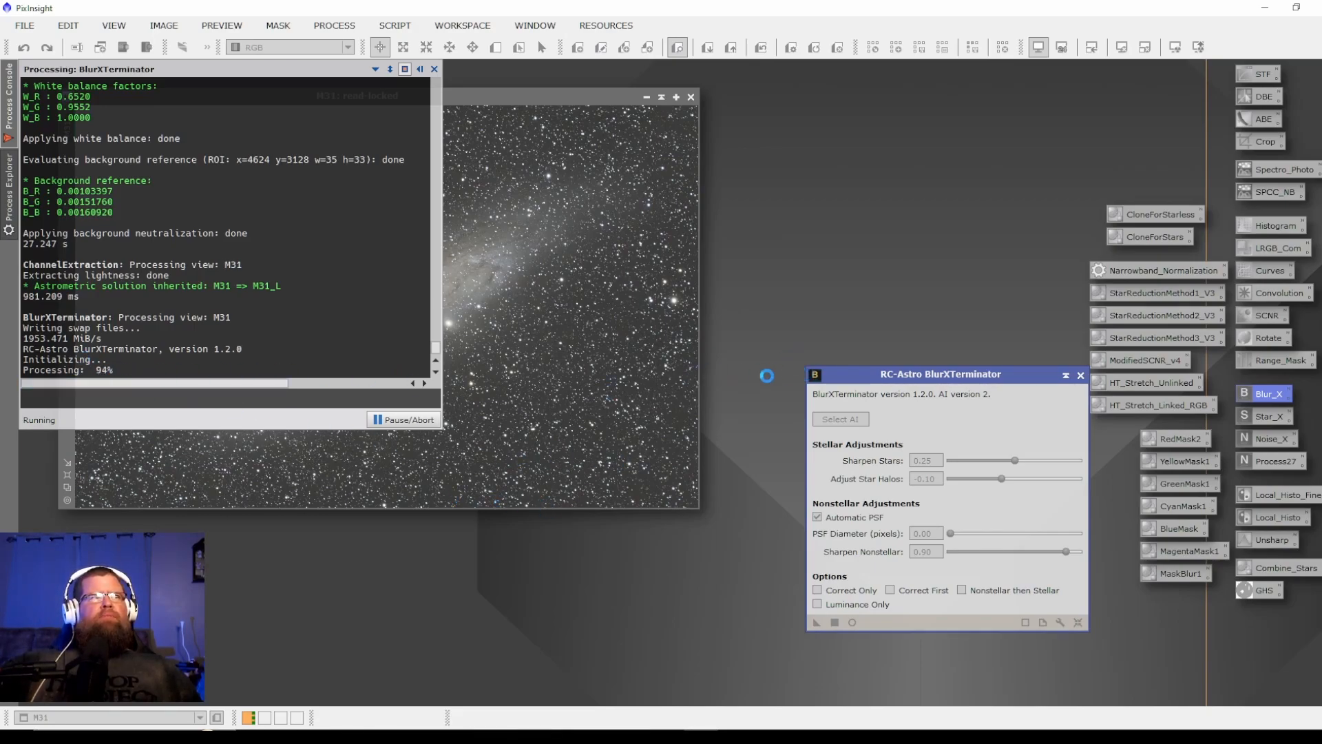
left_click(1081, 376)
left_click_drag(428, 93, 441, 118)
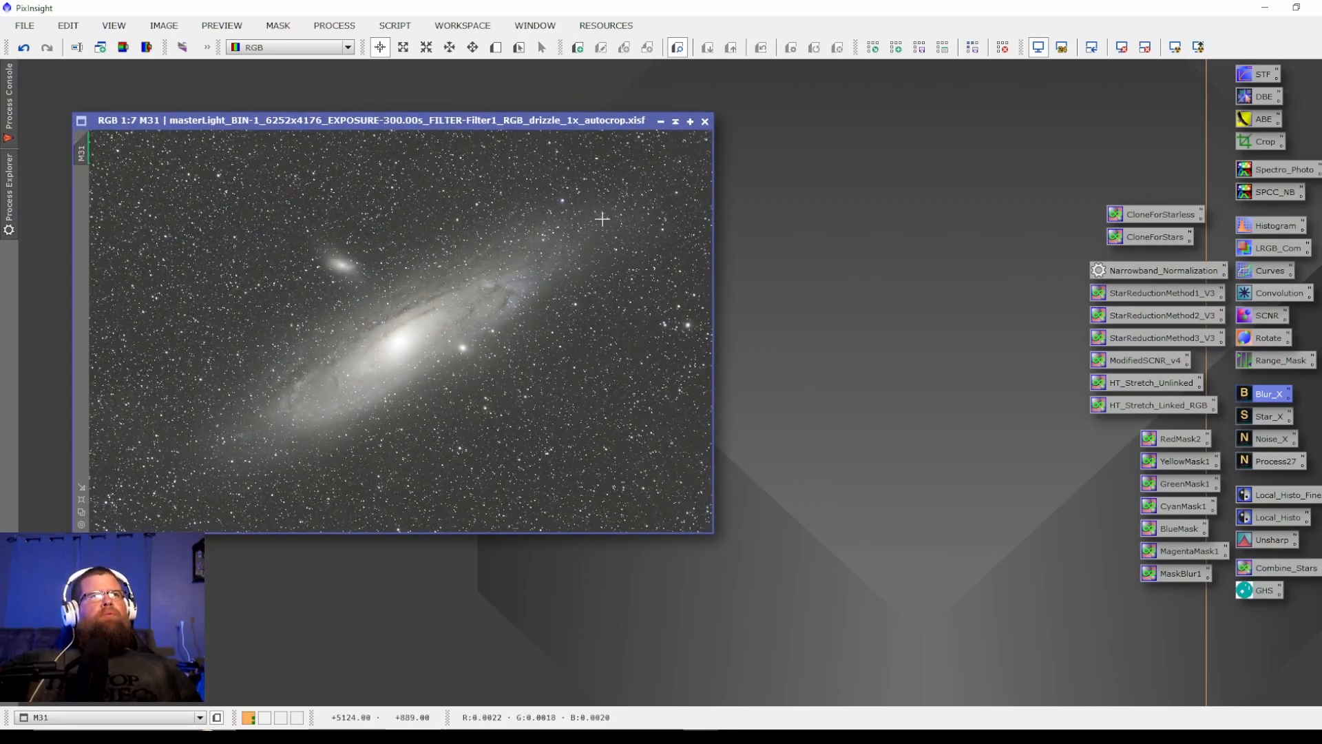
left_click_drag(474, 122, 461, 115)
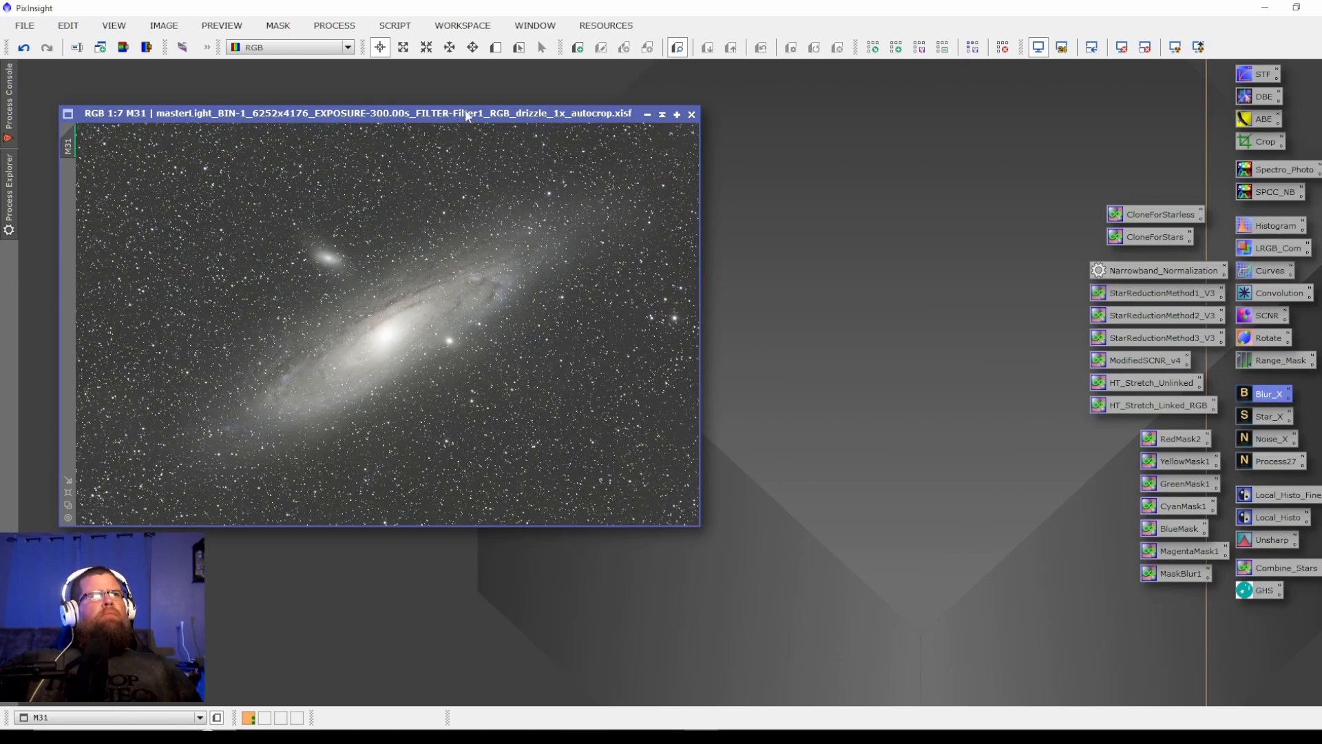
left_click_drag(467, 115, 457, 111)
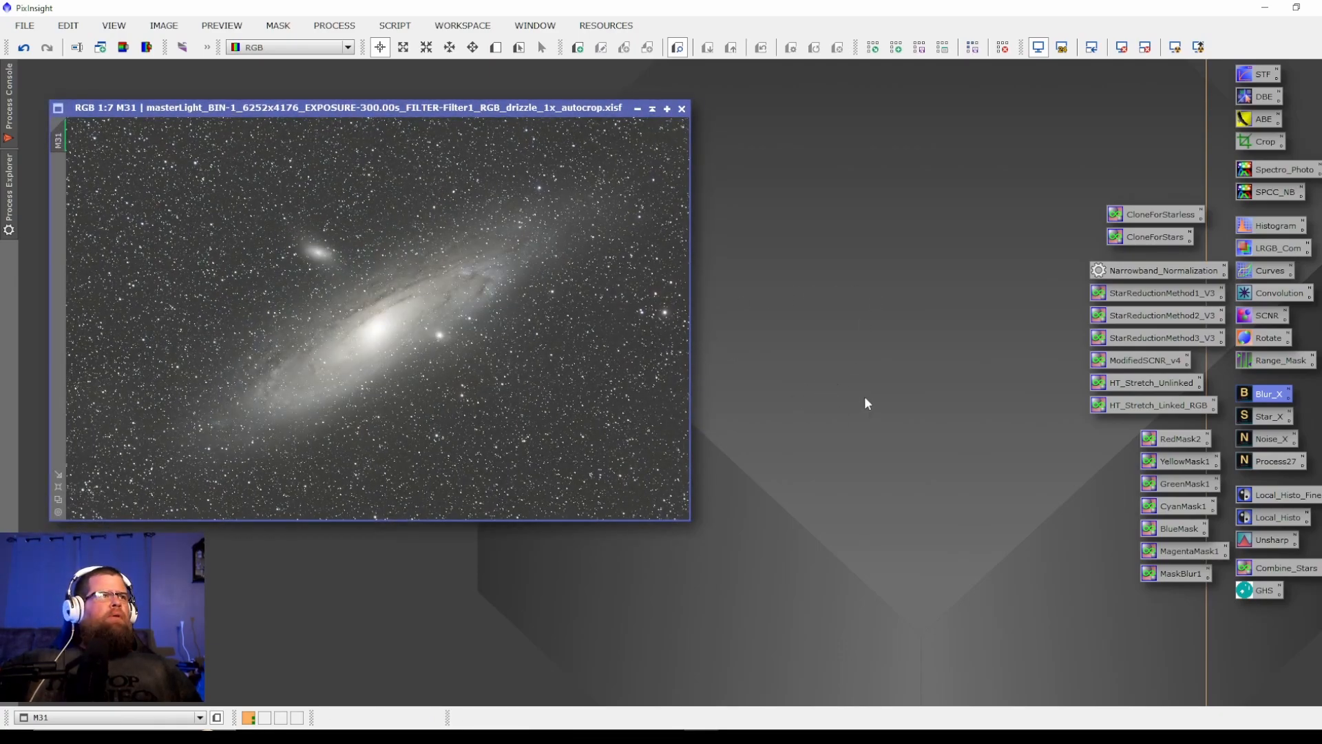
left_click_drag(421, 106, 430, 113)
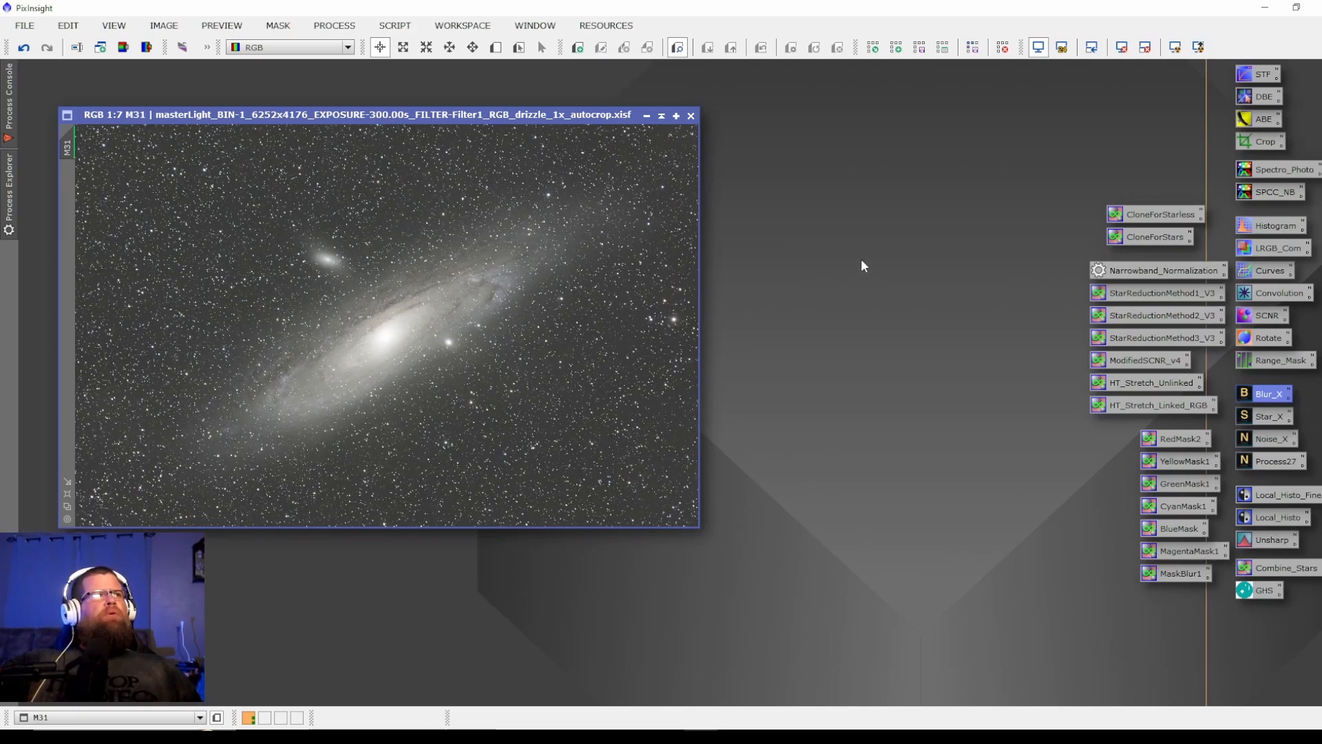
Stretch the M31 image with the EZ Soft Stretch script, using target median 0.24 and expand low 0.10
left_click(396, 26)
mouse_move(455, 113)
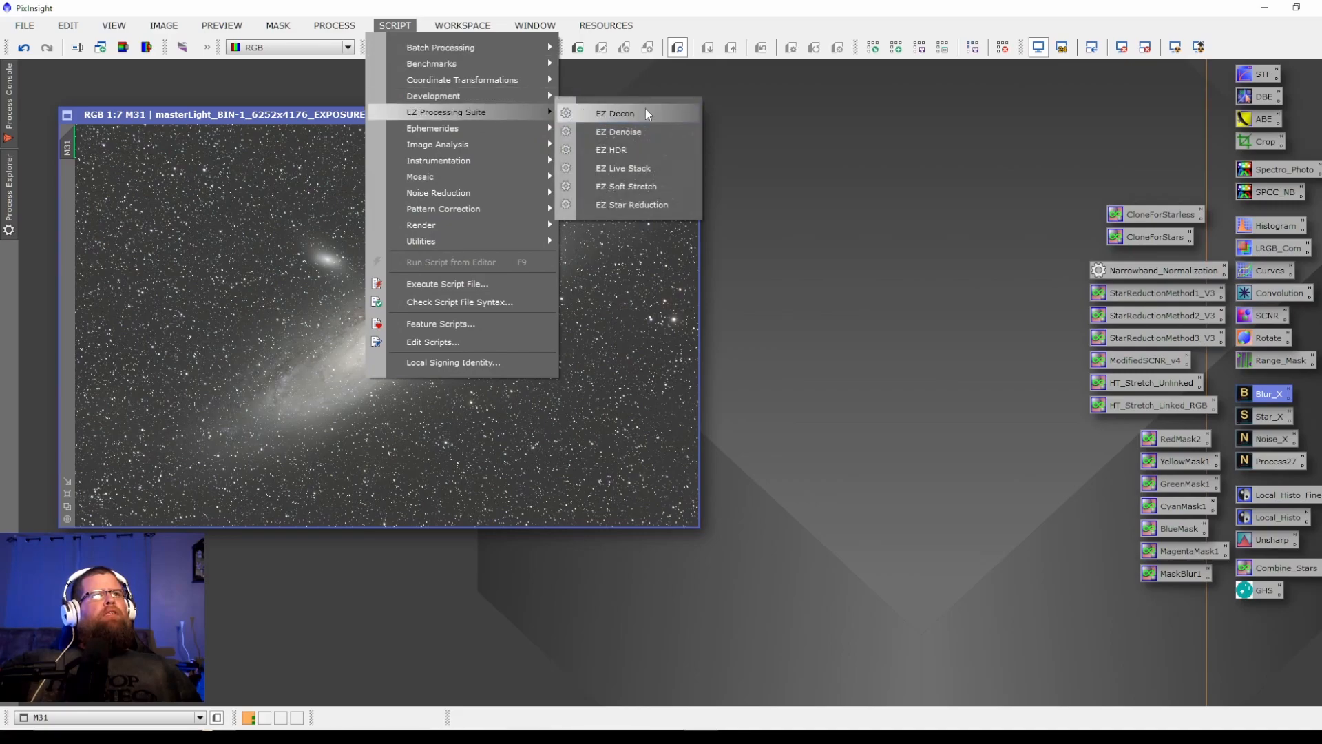
left_click(634, 188)
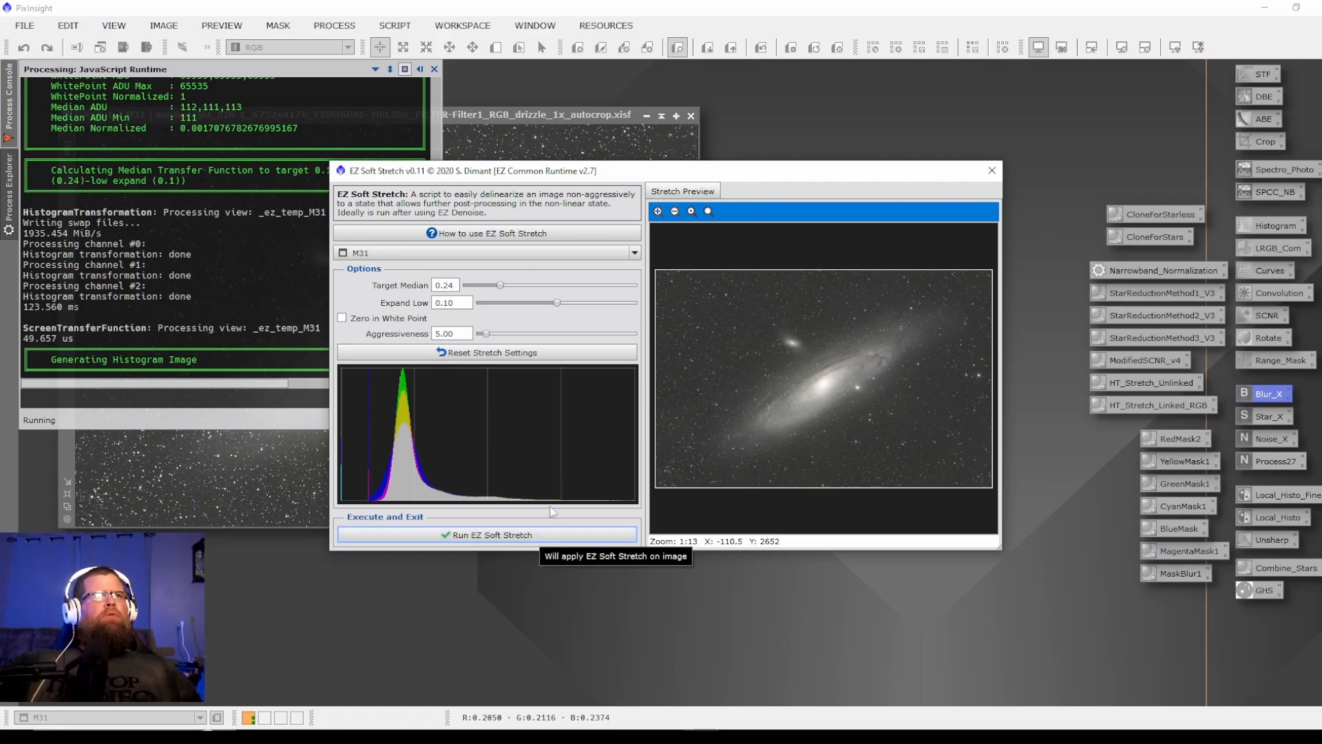
left_click_drag(543, 179, 562, 186)
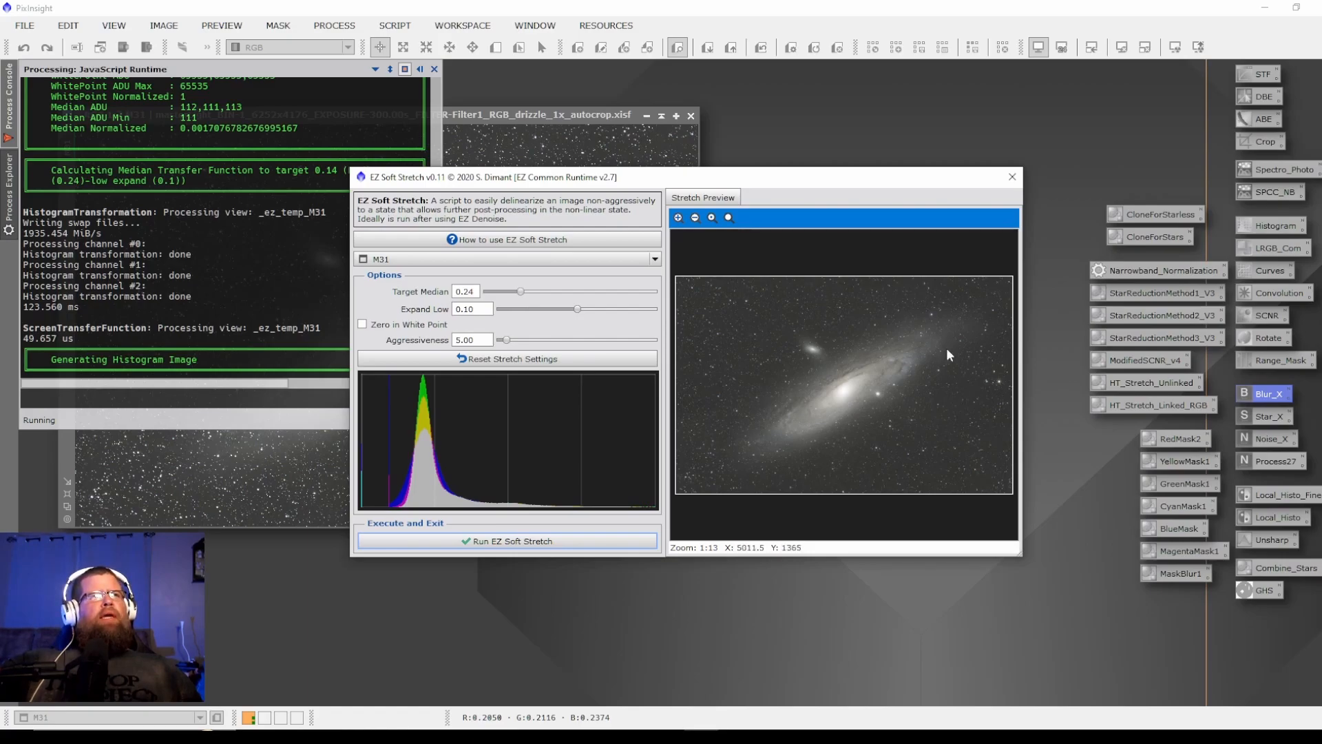
left_click(530, 543)
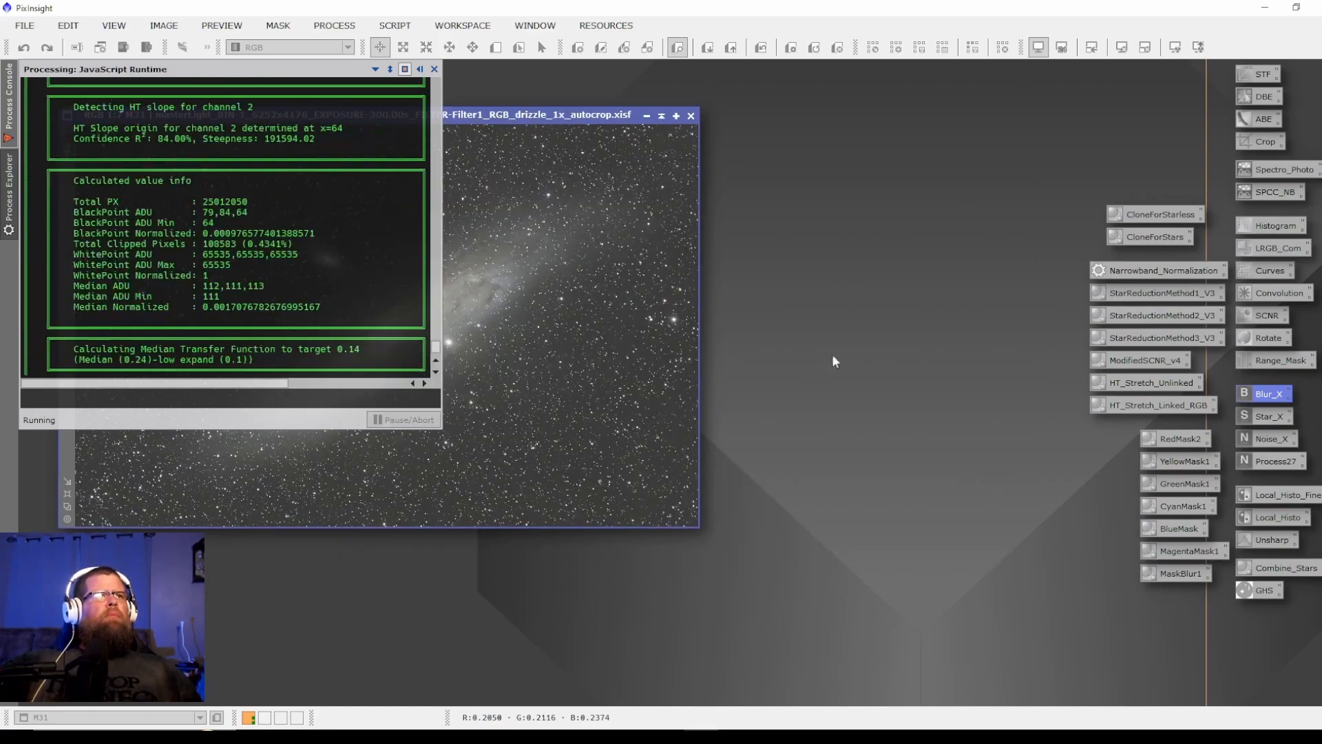
Extract the lightness of the stretched M31 image as a new grayscale image and place its window beside the original
left_click_drag(506, 110, 506, 129)
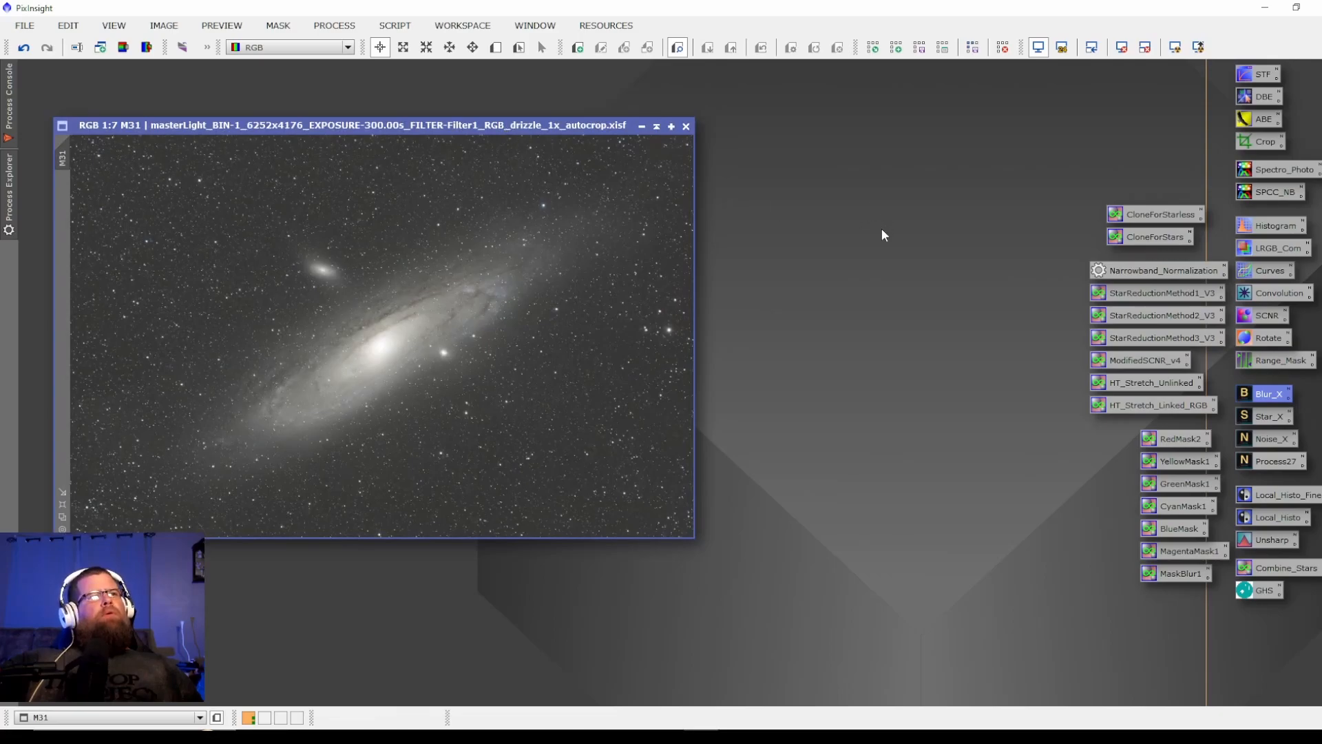
left_click(123, 50)
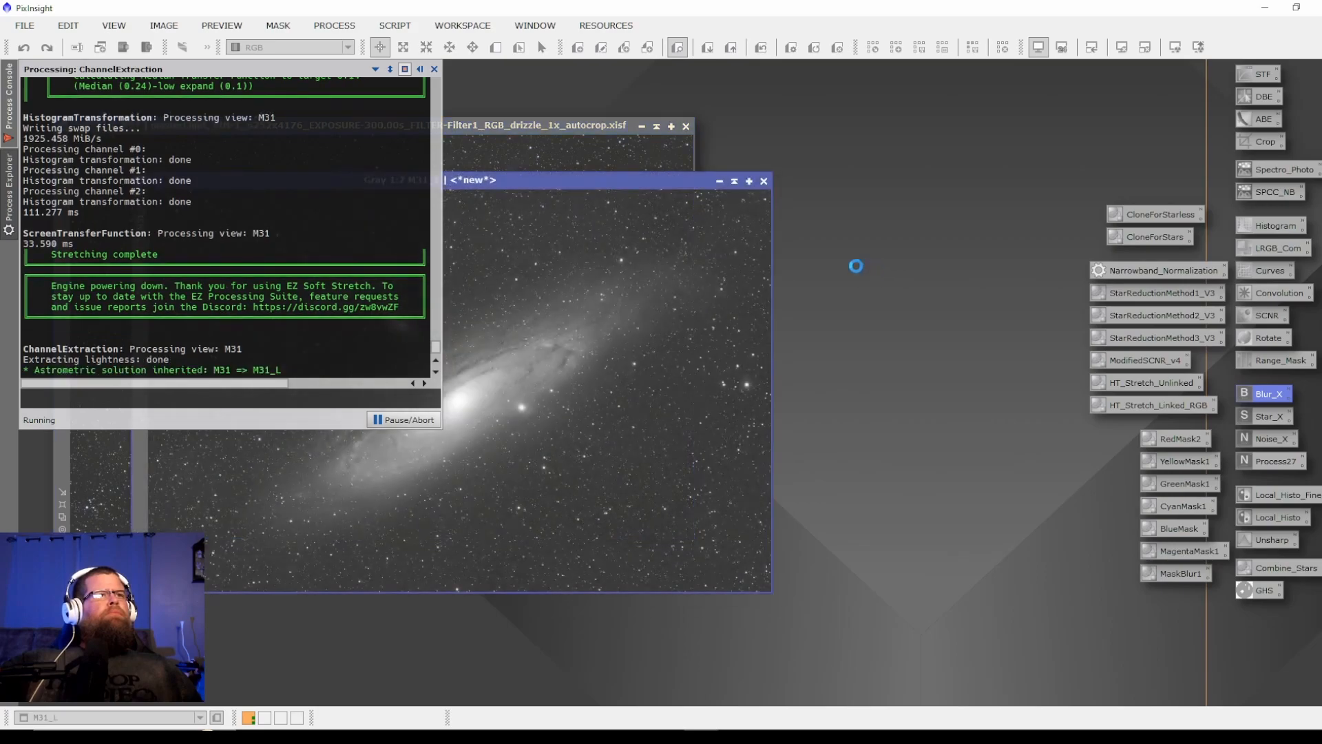
left_click_drag(589, 179, 638, 184)
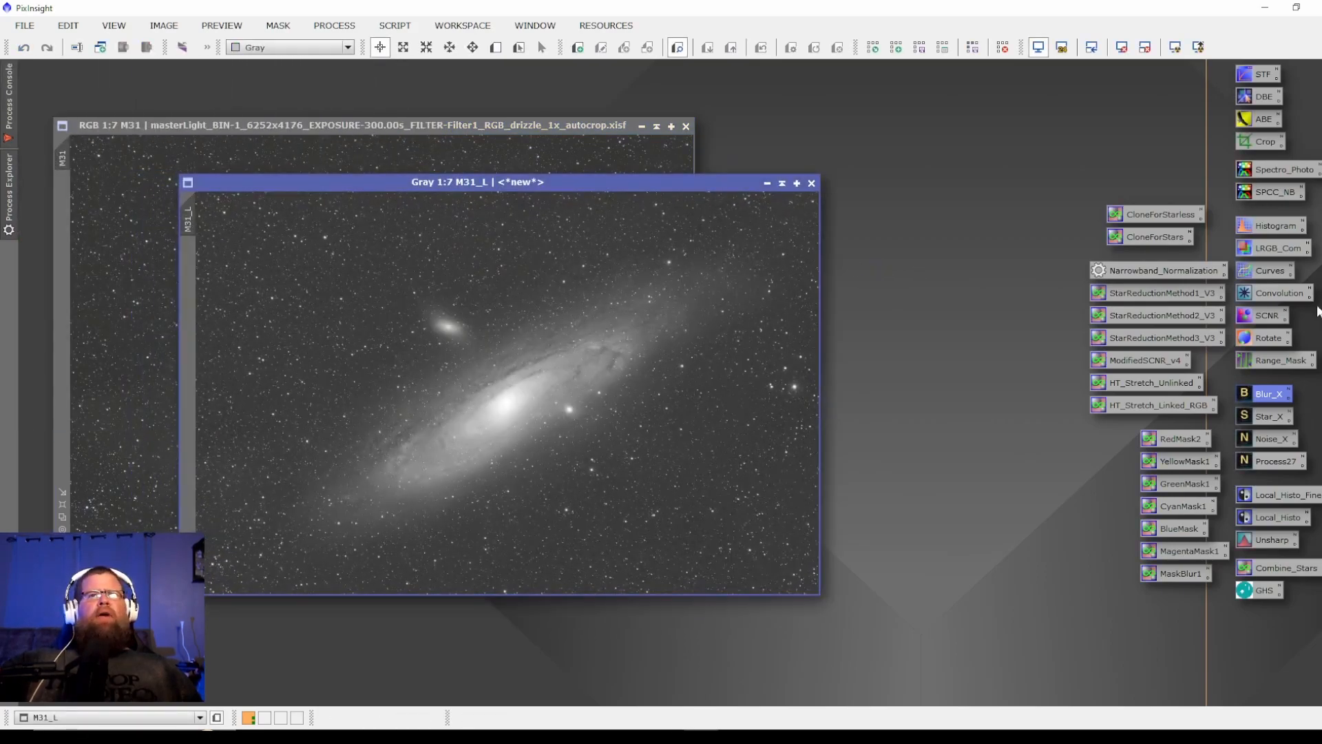
Darken the M31_L background using HistogramTransformation with real-time preview, setting Shadows to 0.12617702, and close the process and preview
double_click(1271, 228)
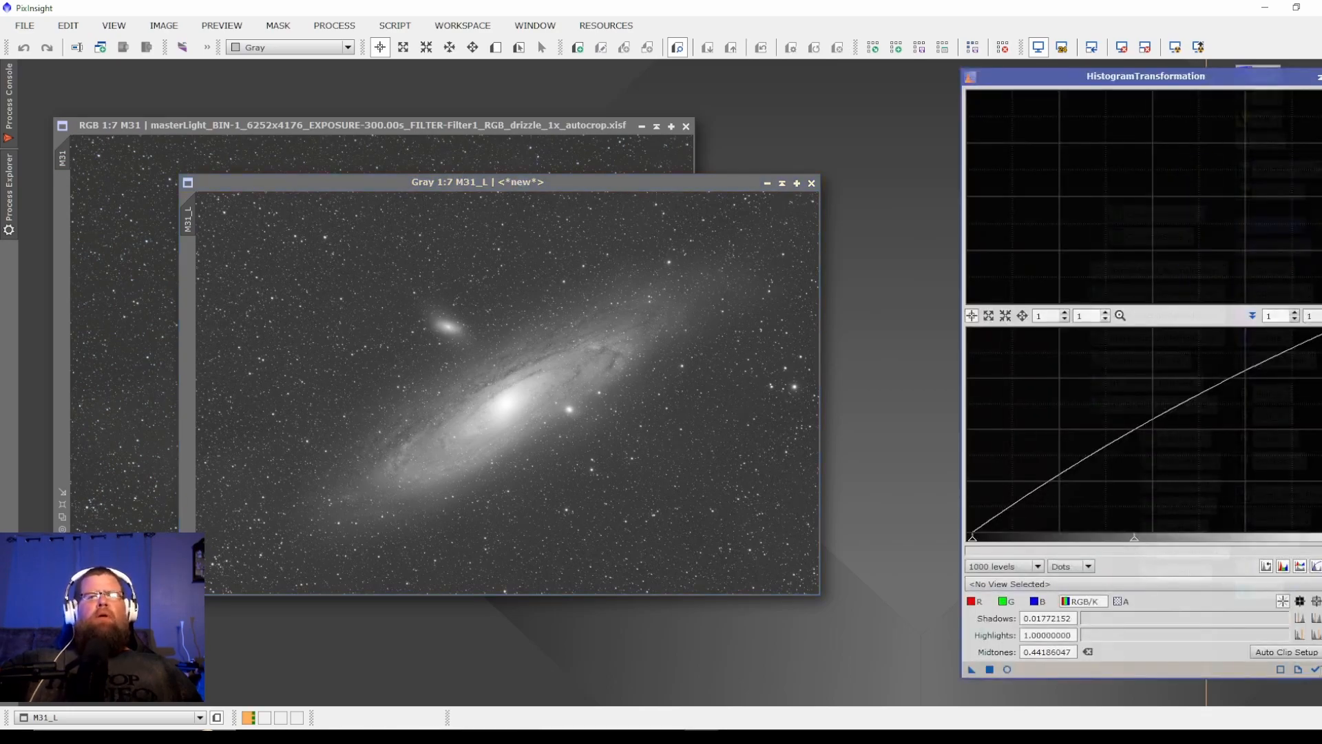
left_click(1320, 670)
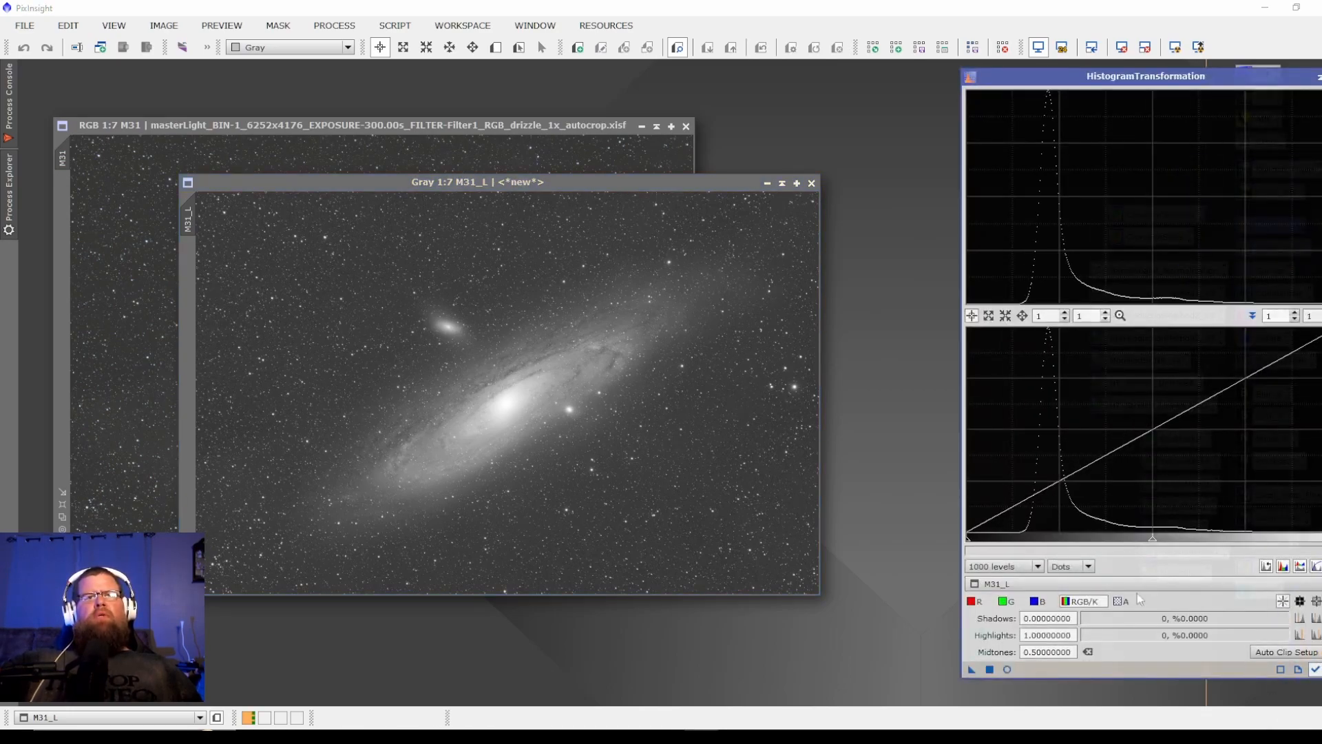
left_click(1007, 669)
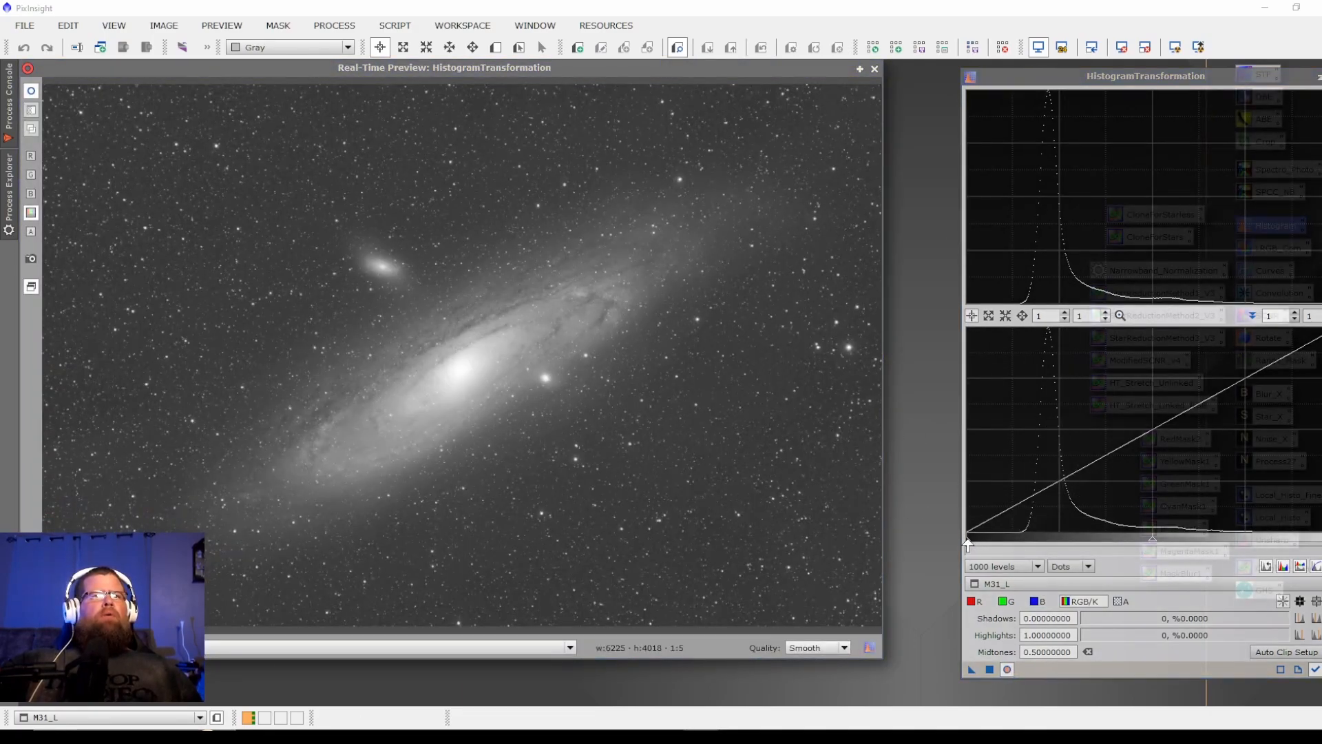
left_click_drag(968, 544, 1013, 548)
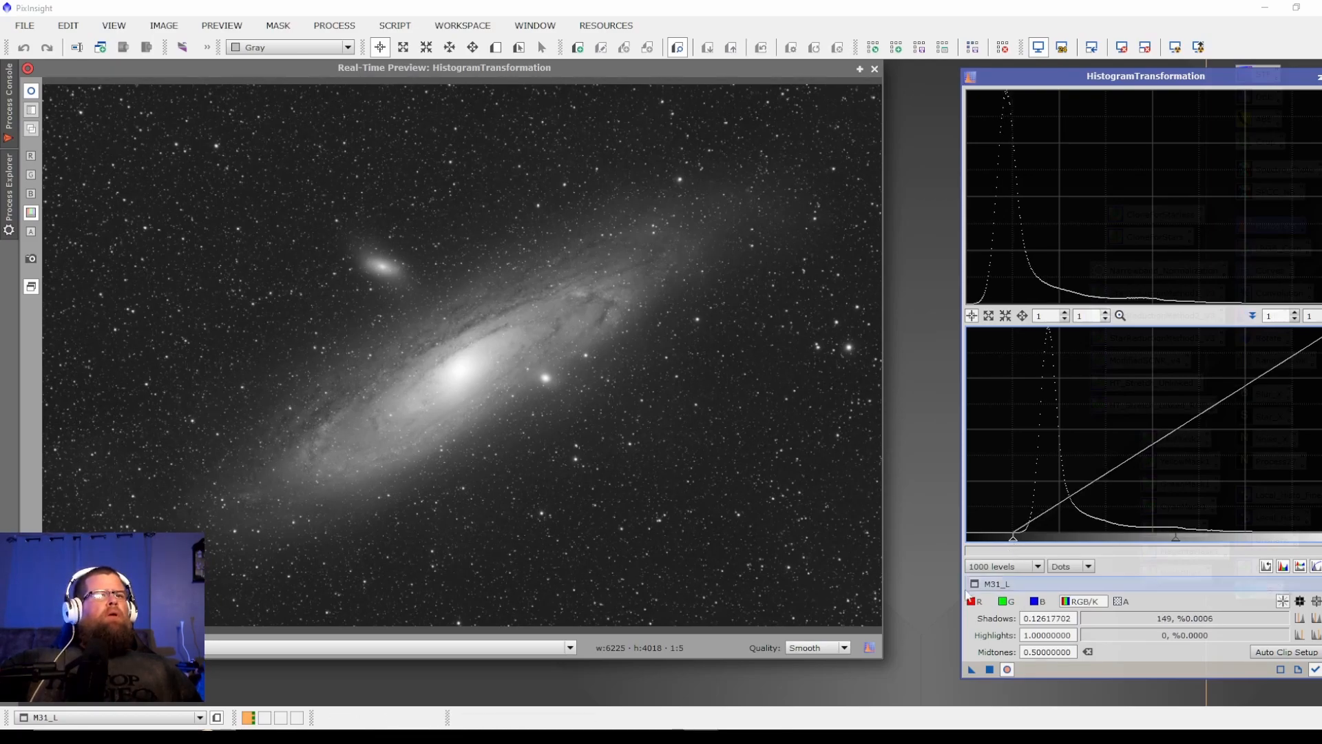
left_click(990, 669)
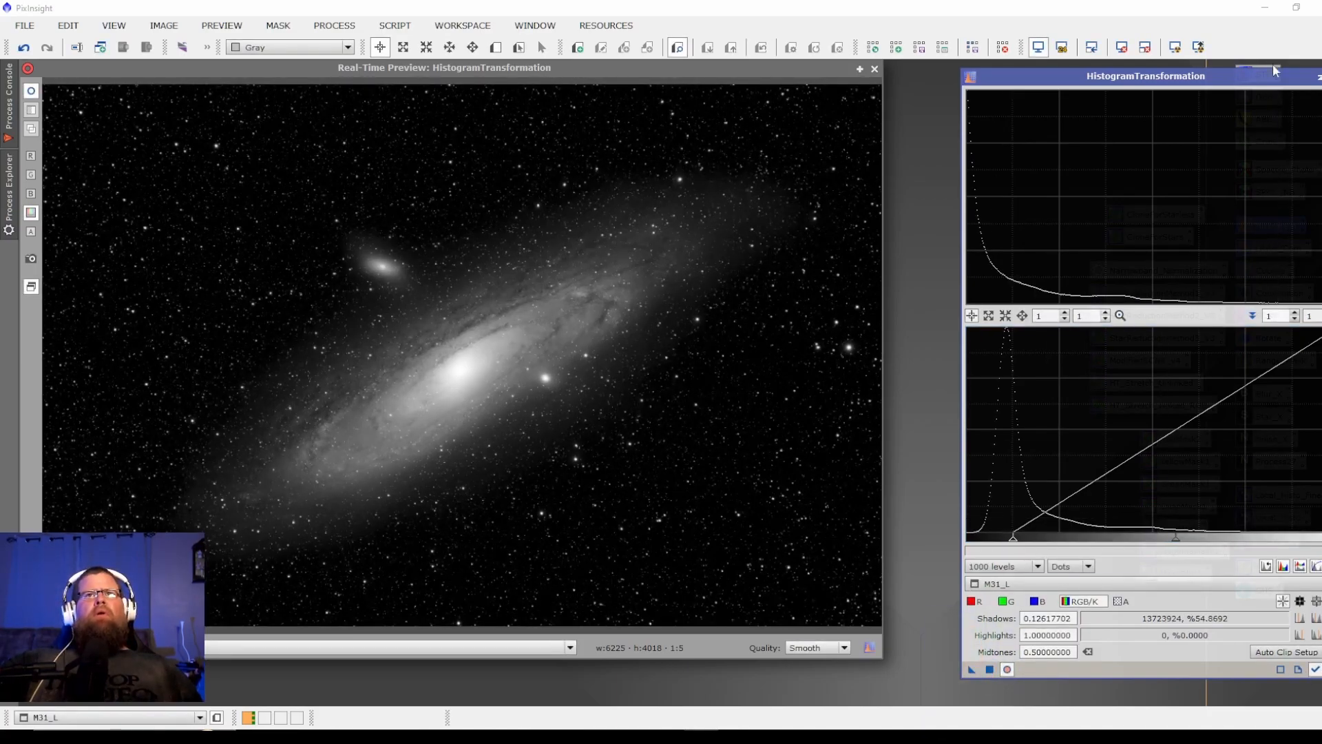
left_click(1318, 79)
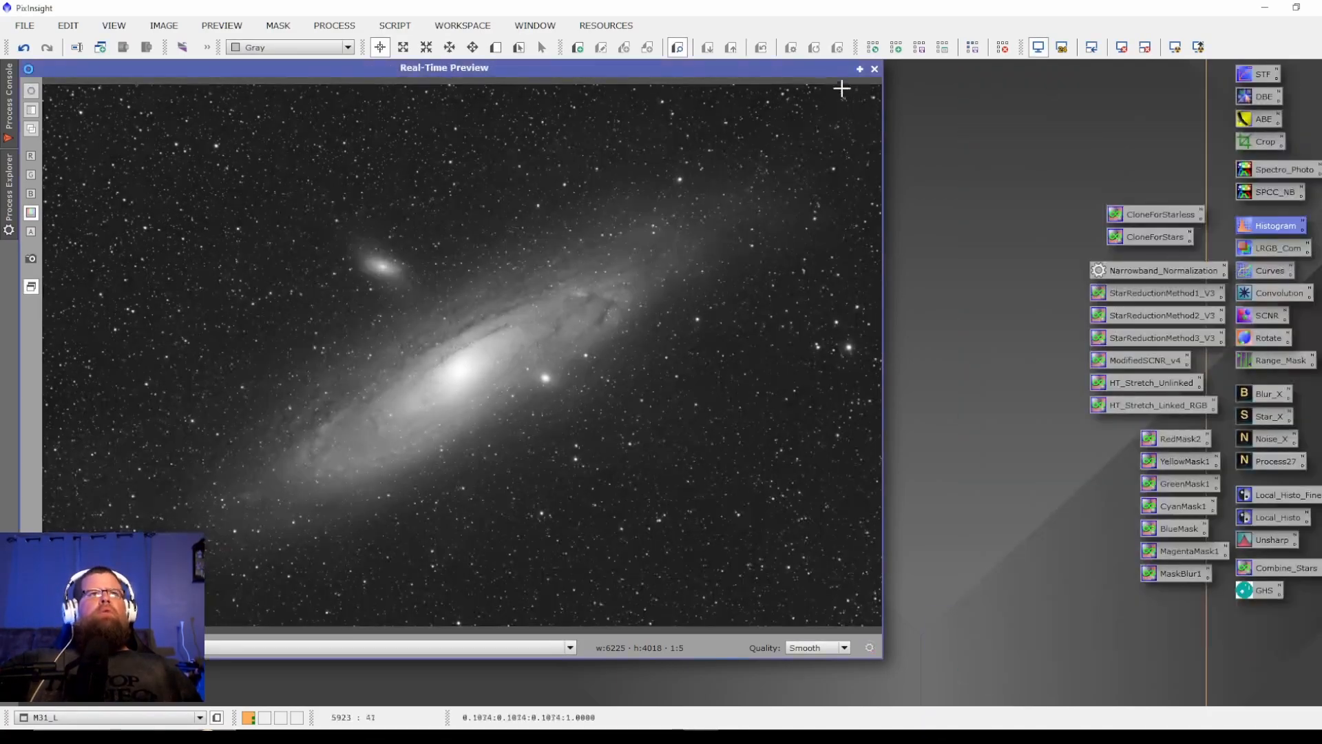
left_click(875, 69)
Set up LRGBCombination with M31_L as the L source and Saturation 0.36, and iconize the M31_L image out of the way
left_click_drag(618, 180, 588, 184)
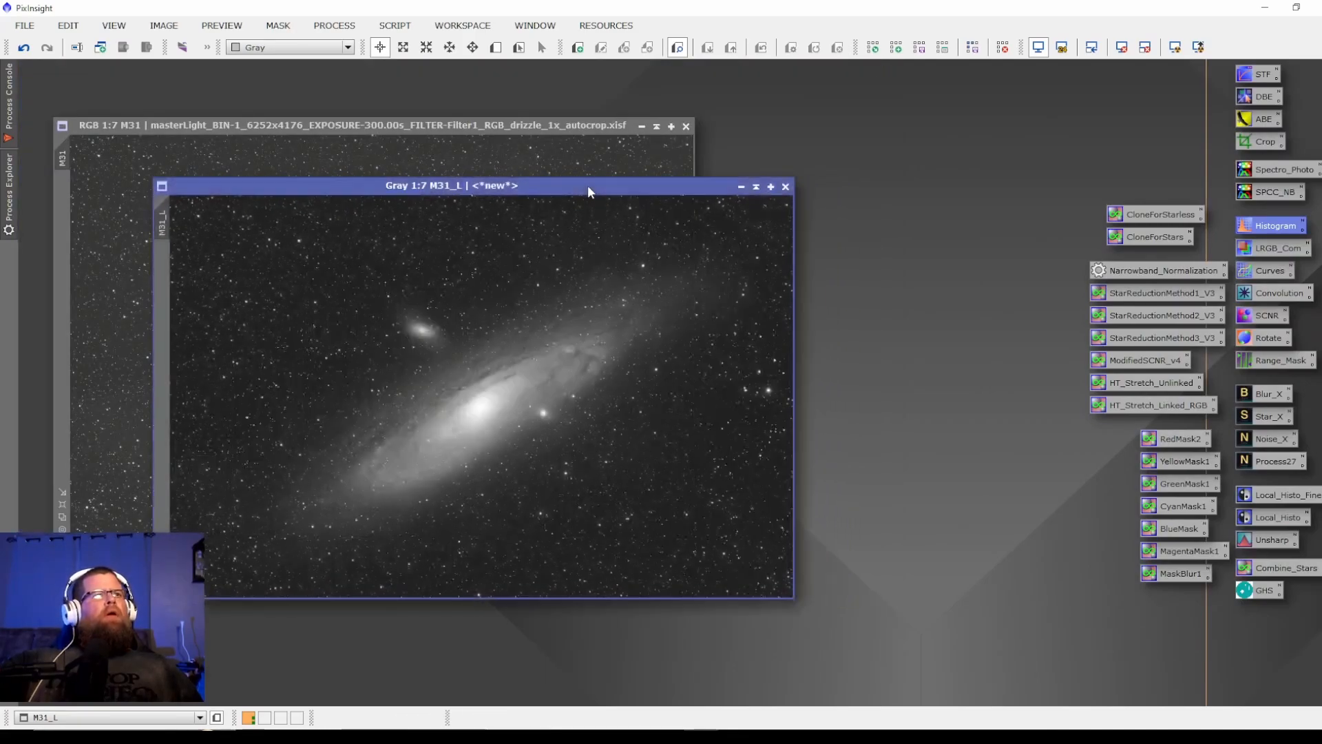
double_click(1275, 249)
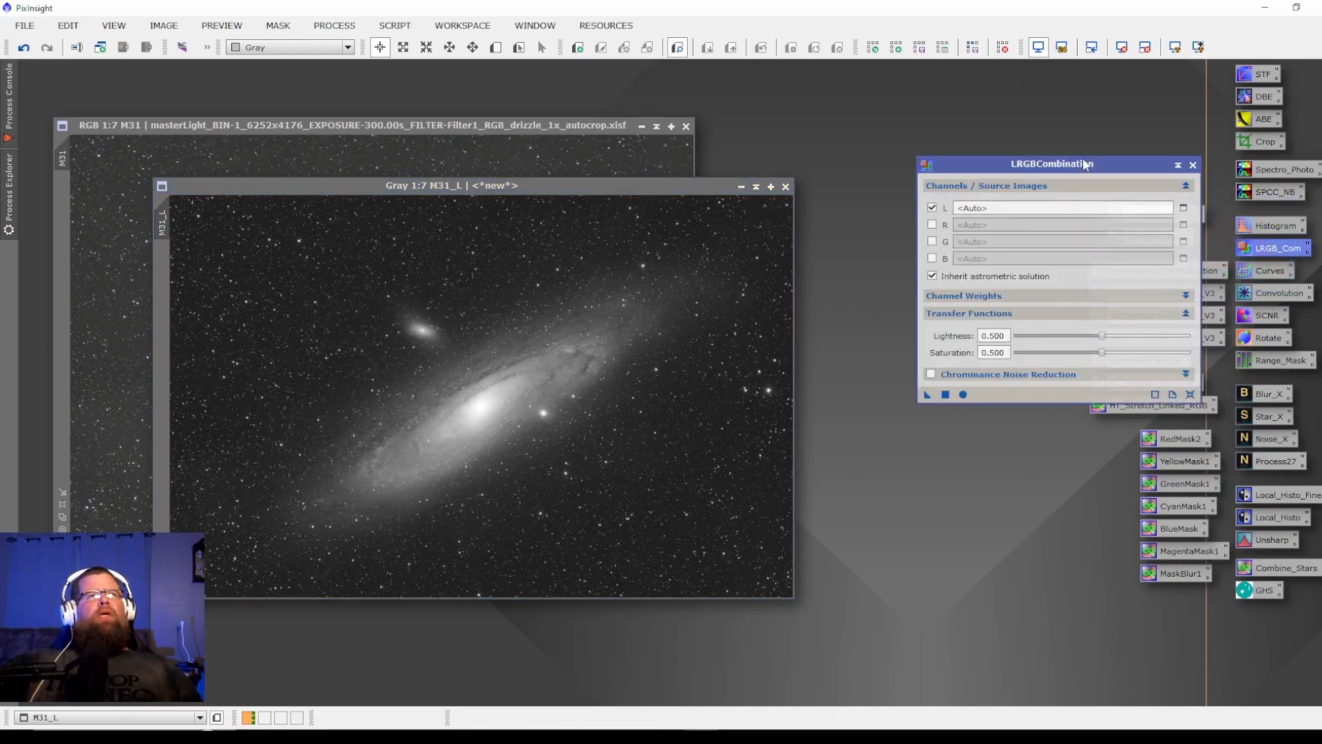
left_click(741, 186)
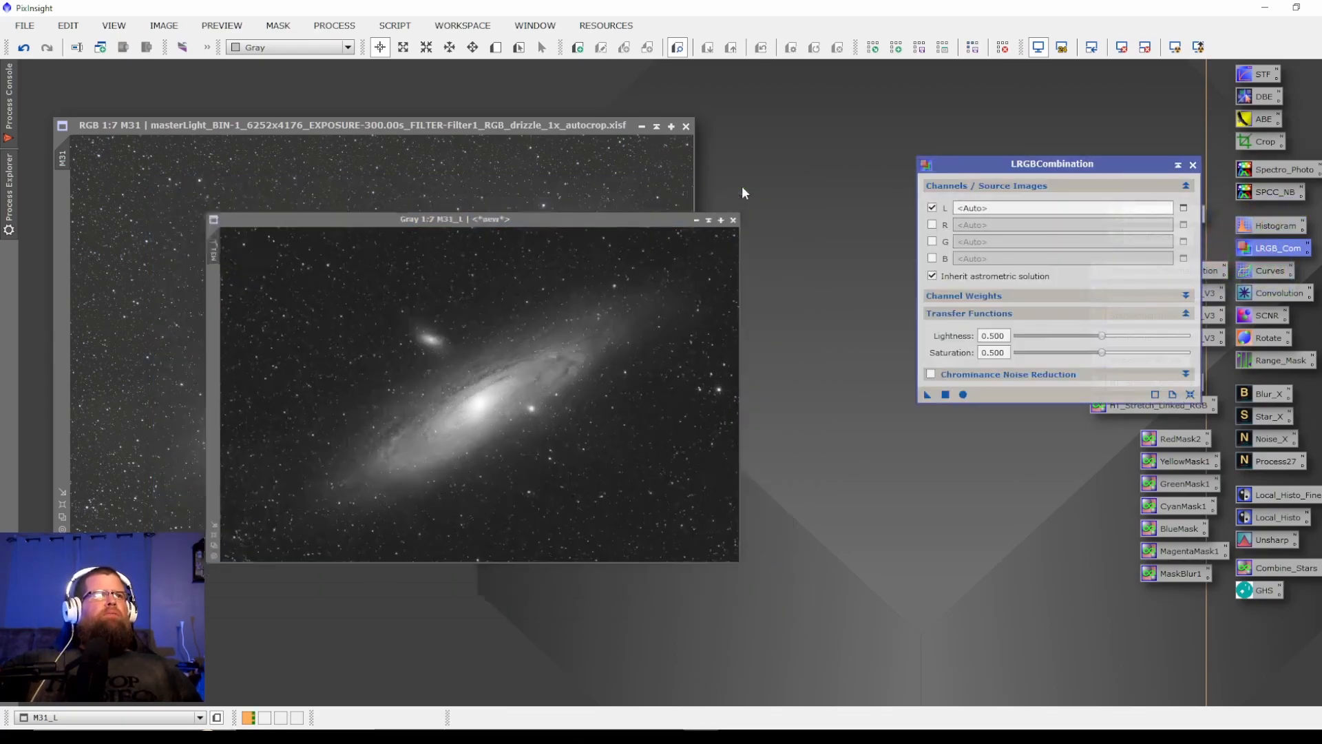
left_click_drag(499, 398, 996, 204)
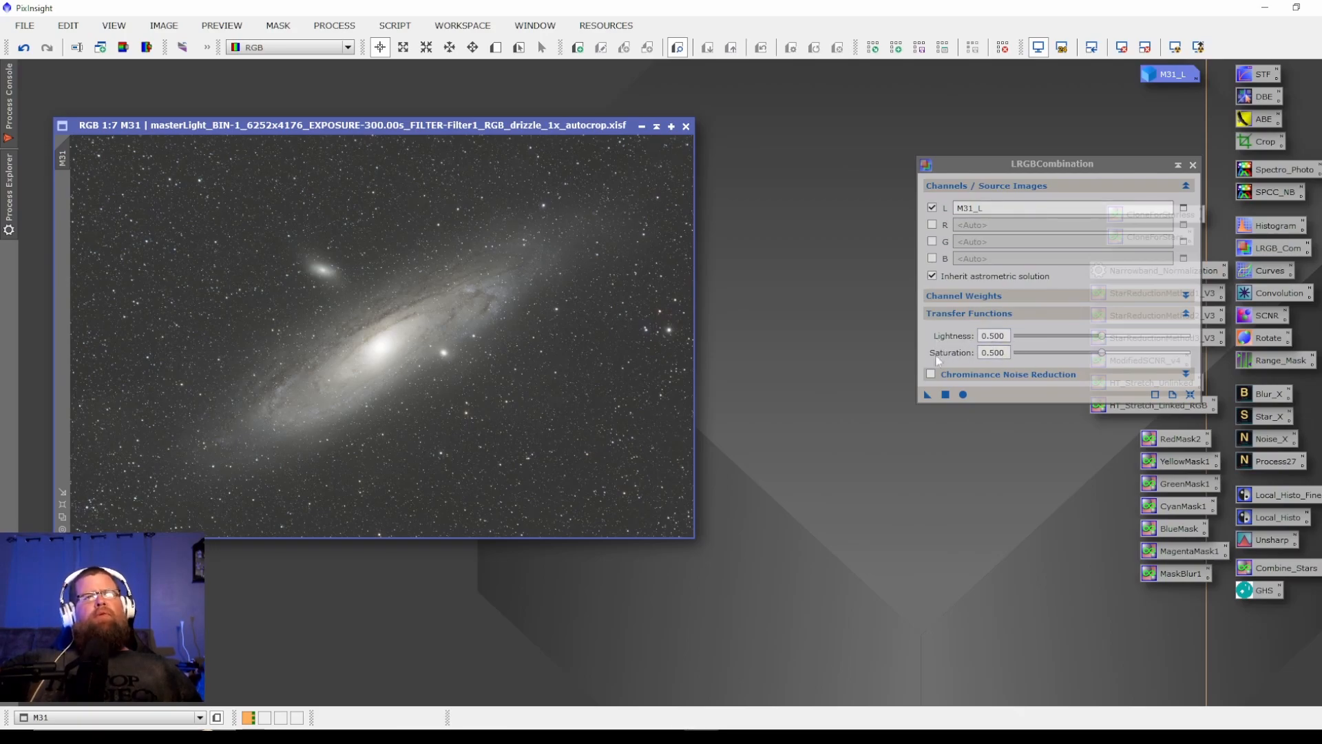
double_click(1008, 353)
type("36")
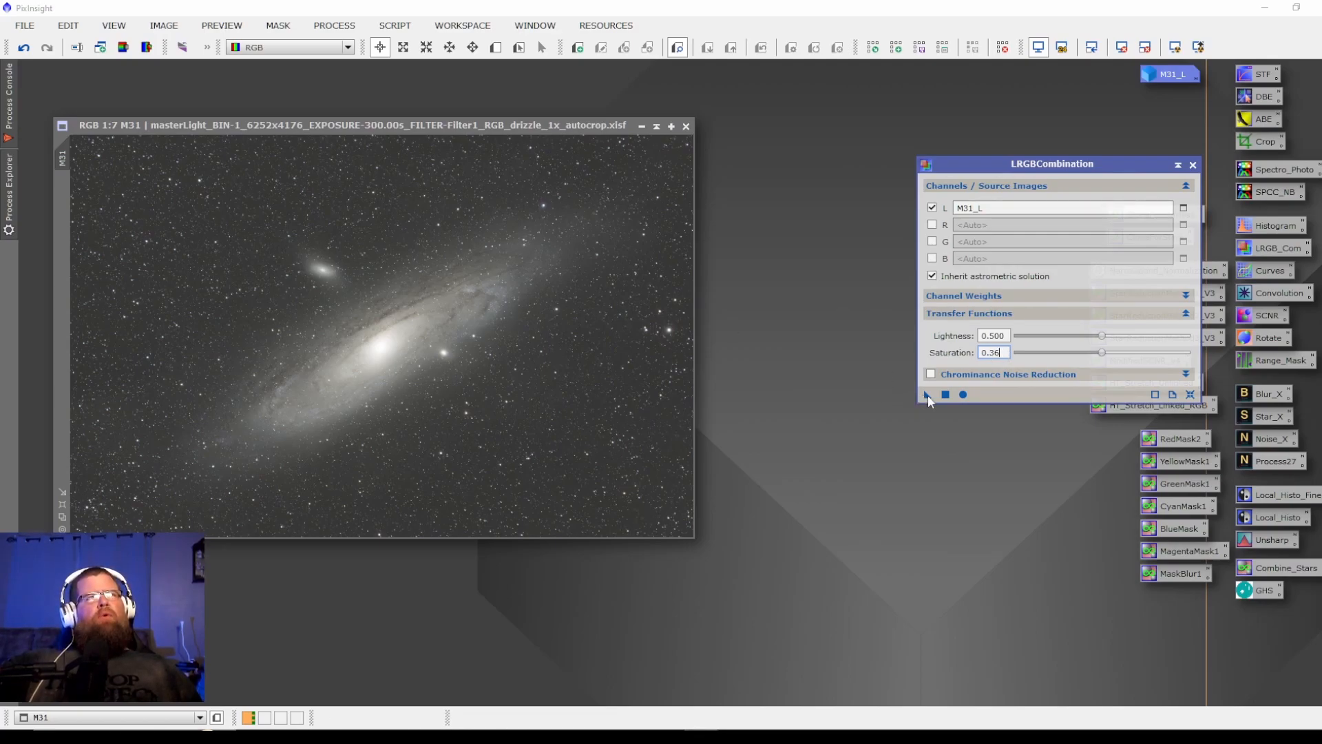
Apply the LRGB combination to the M31 image four times in succession and close the process
left_click_drag(926, 394, 467, 345)
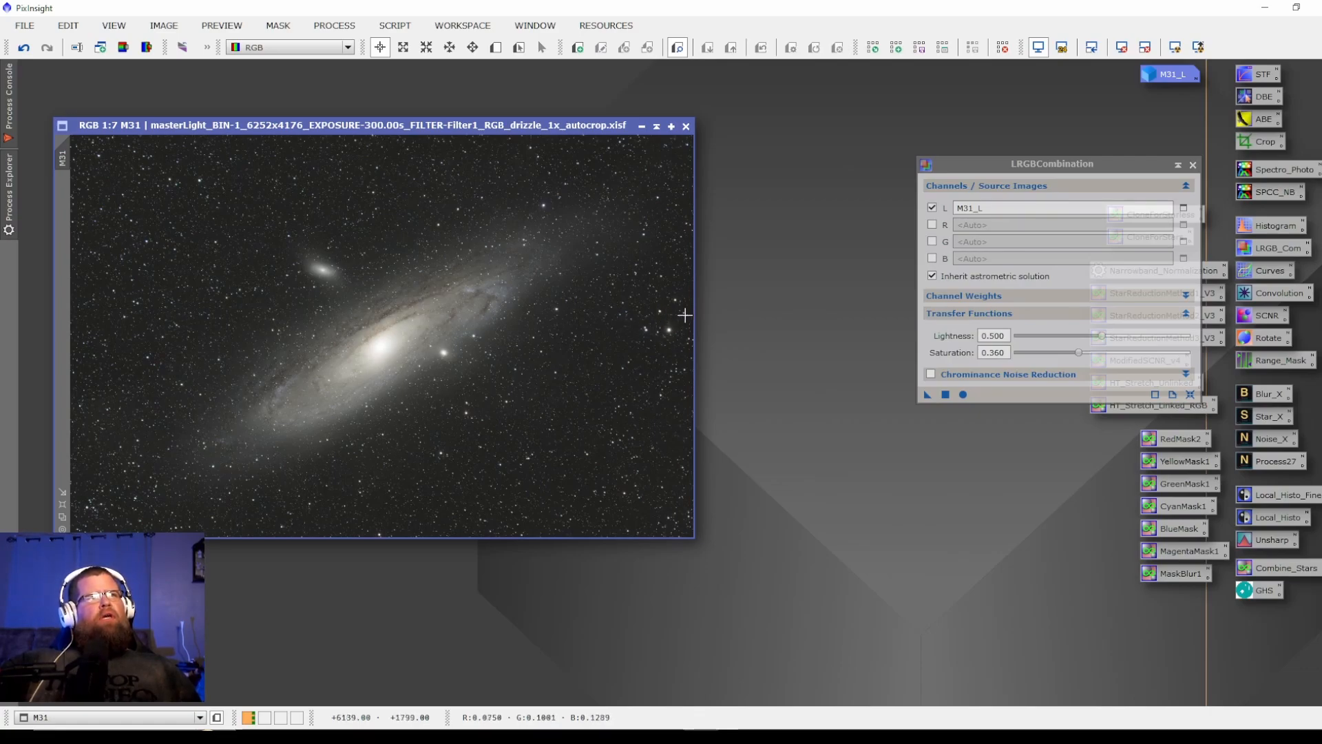
left_click_drag(927, 394, 583, 387)
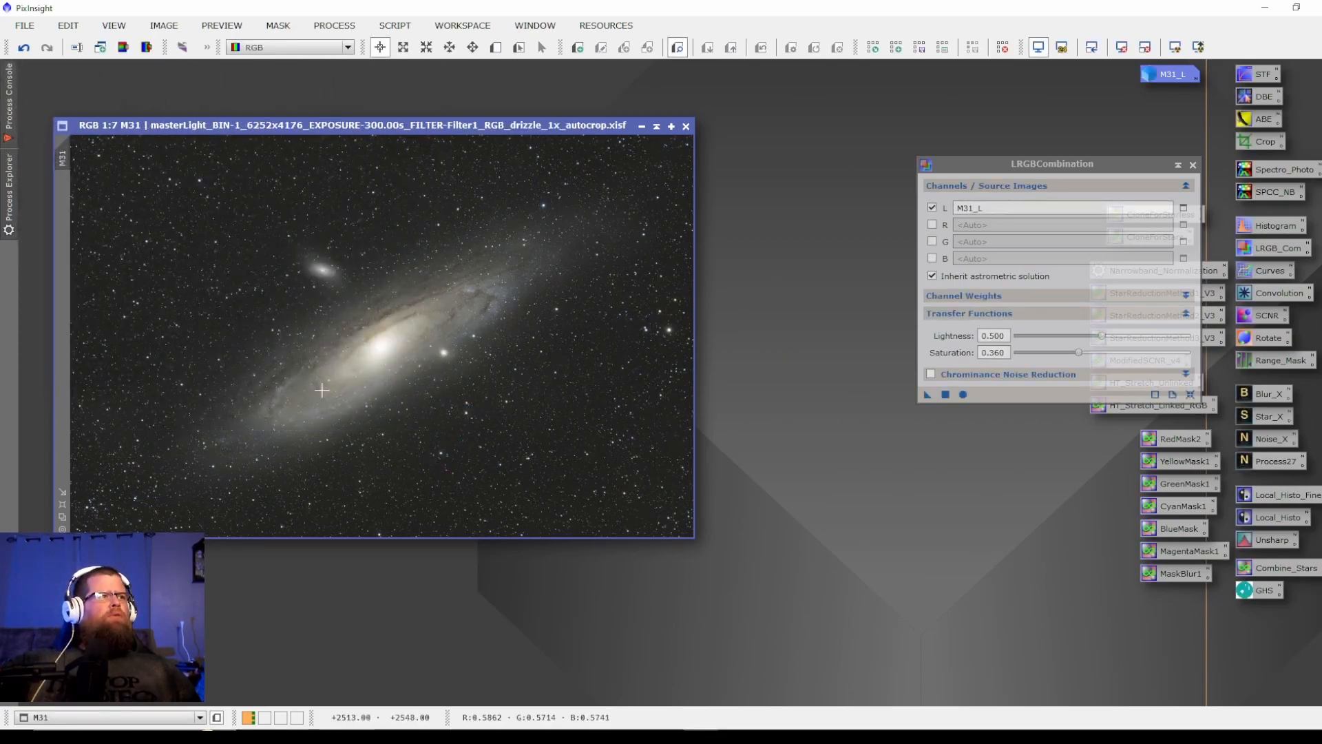
left_click_drag(928, 394, 475, 441)
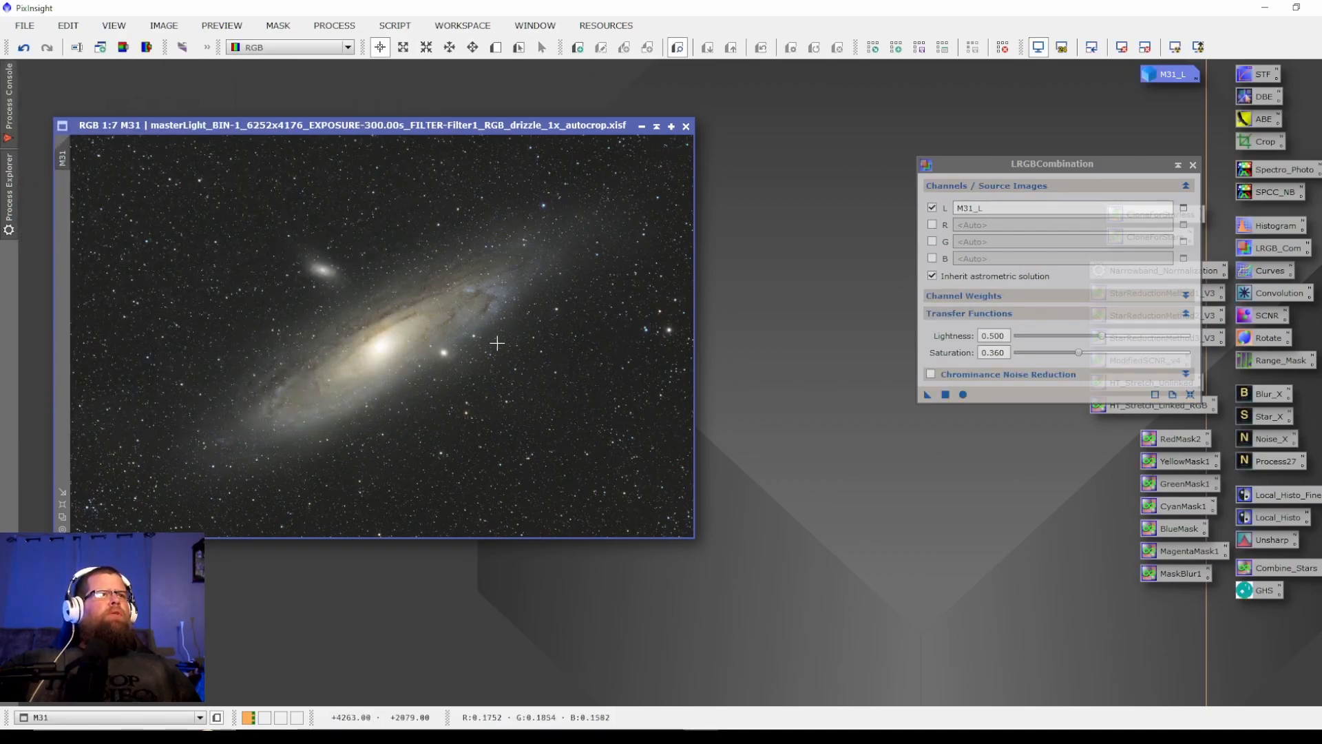
left_click_drag(929, 397, 510, 409)
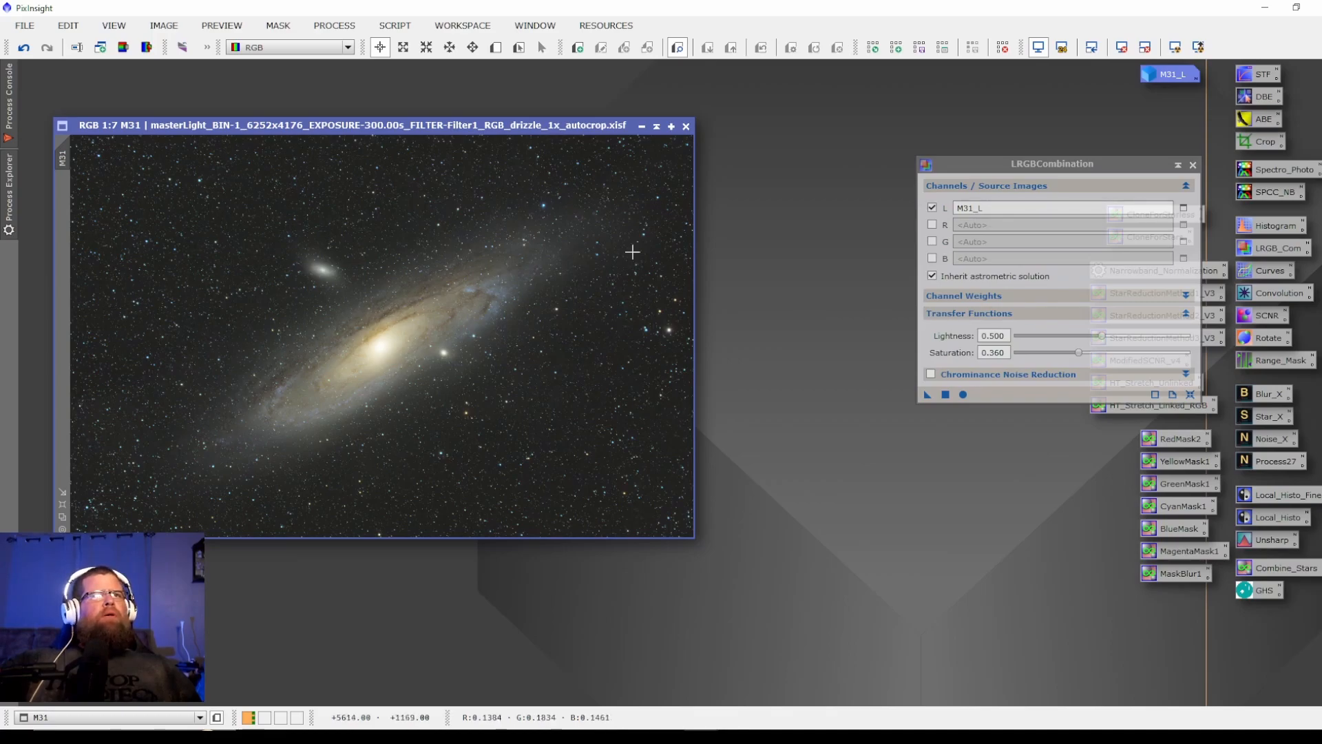
left_click(1193, 166)
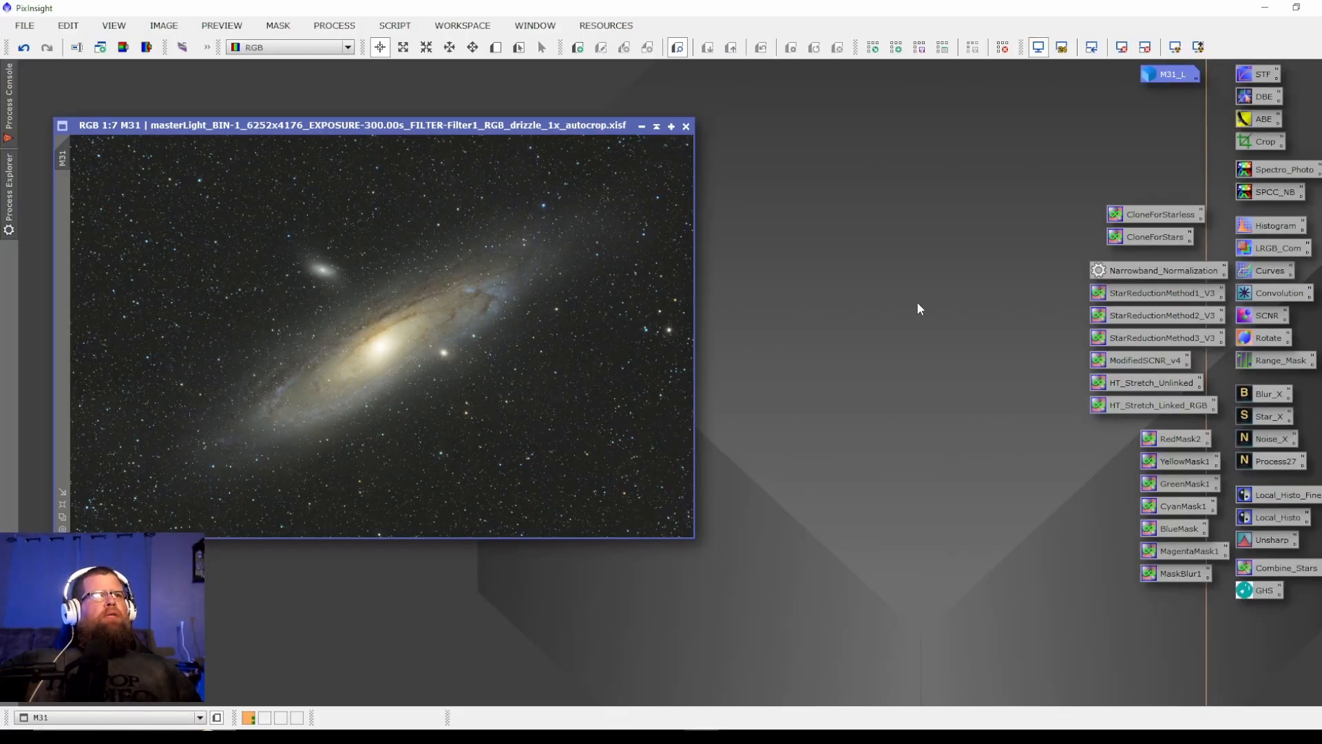
Run StarXTerminator on the M31 image with Generate Star Image and Unscreen Stars enabled, and close the process
mouse_move(454, 126)
left_mouse_down()
mouse_move(437, 123)
mouse_move(460, 127)
left_mouse_up()
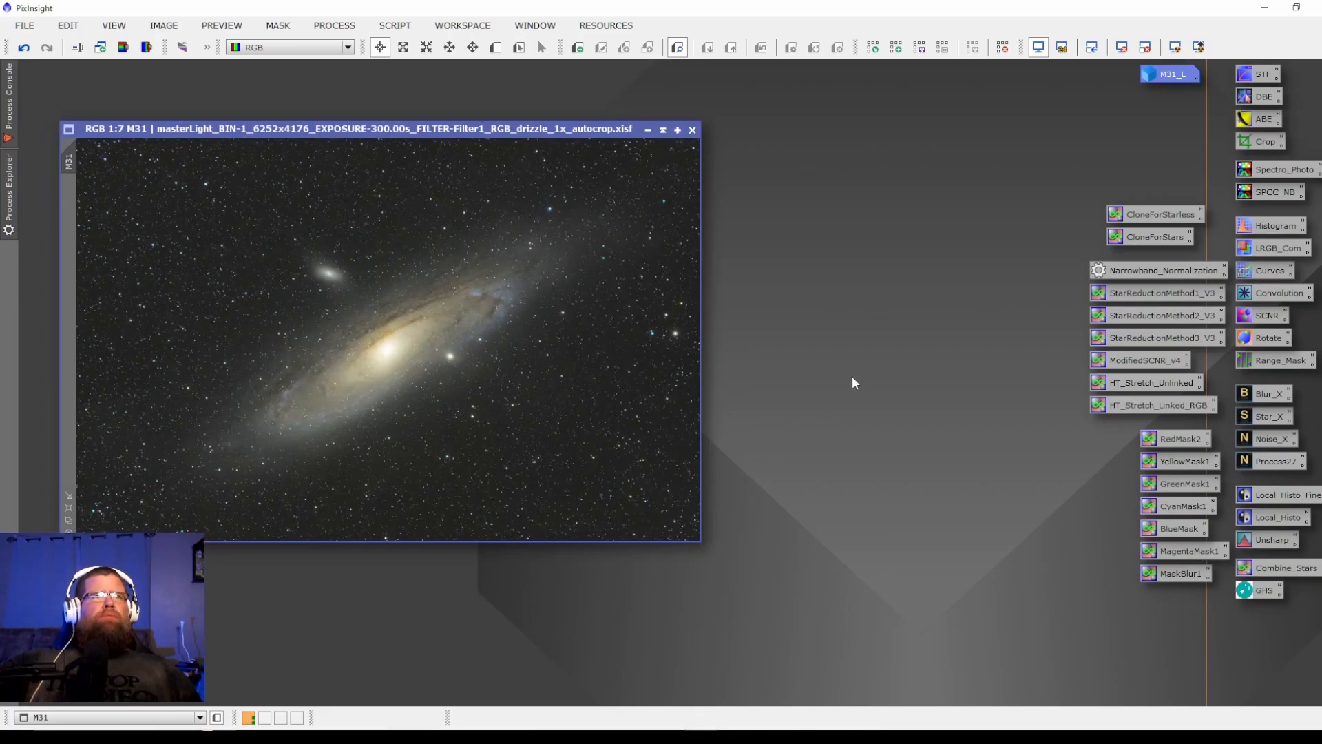
double_click(1267, 417)
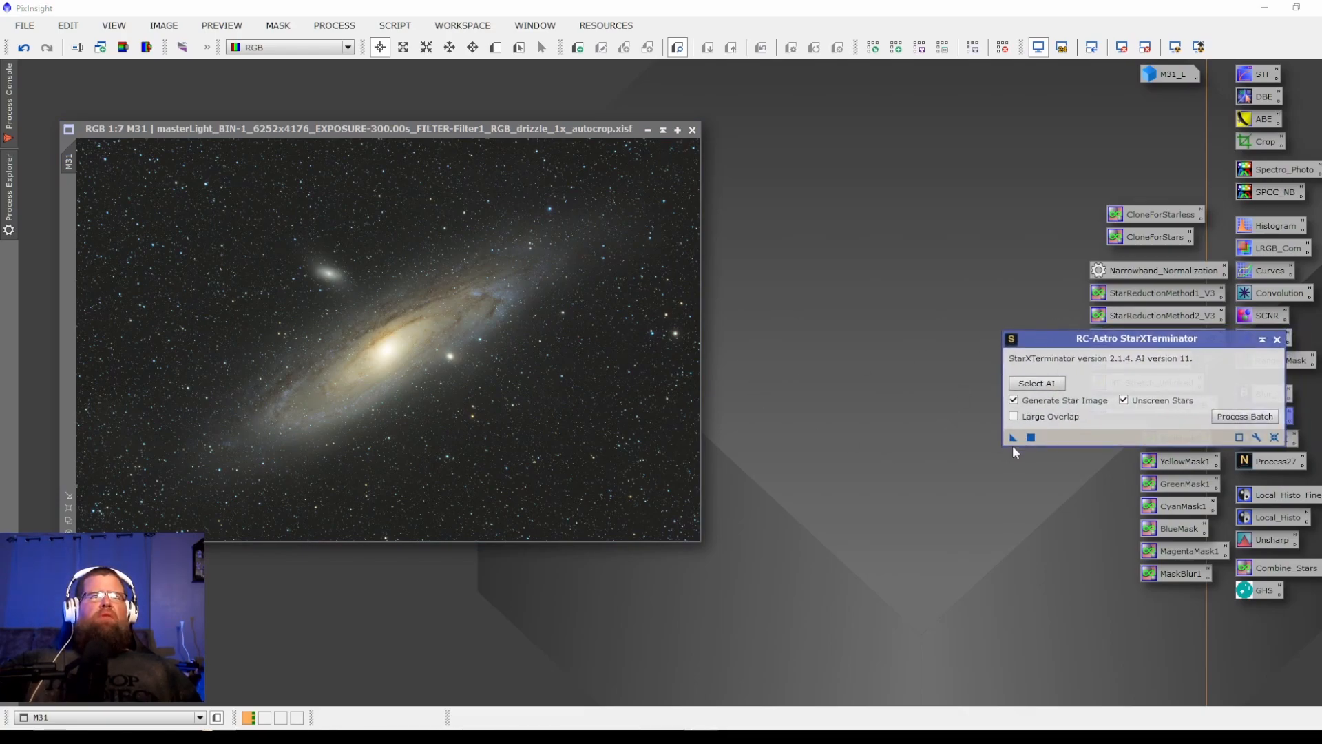
left_click_drag(1012, 440, 486, 420)
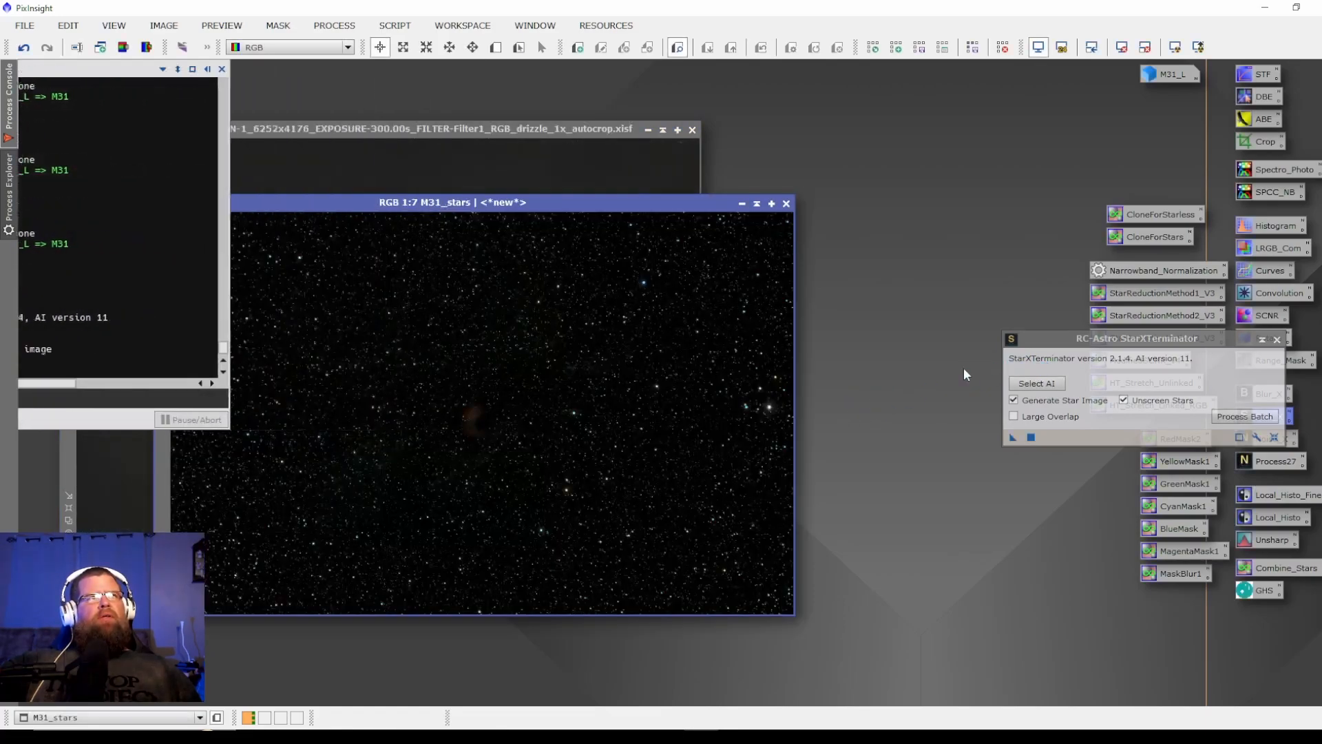
left_click(1277, 341)
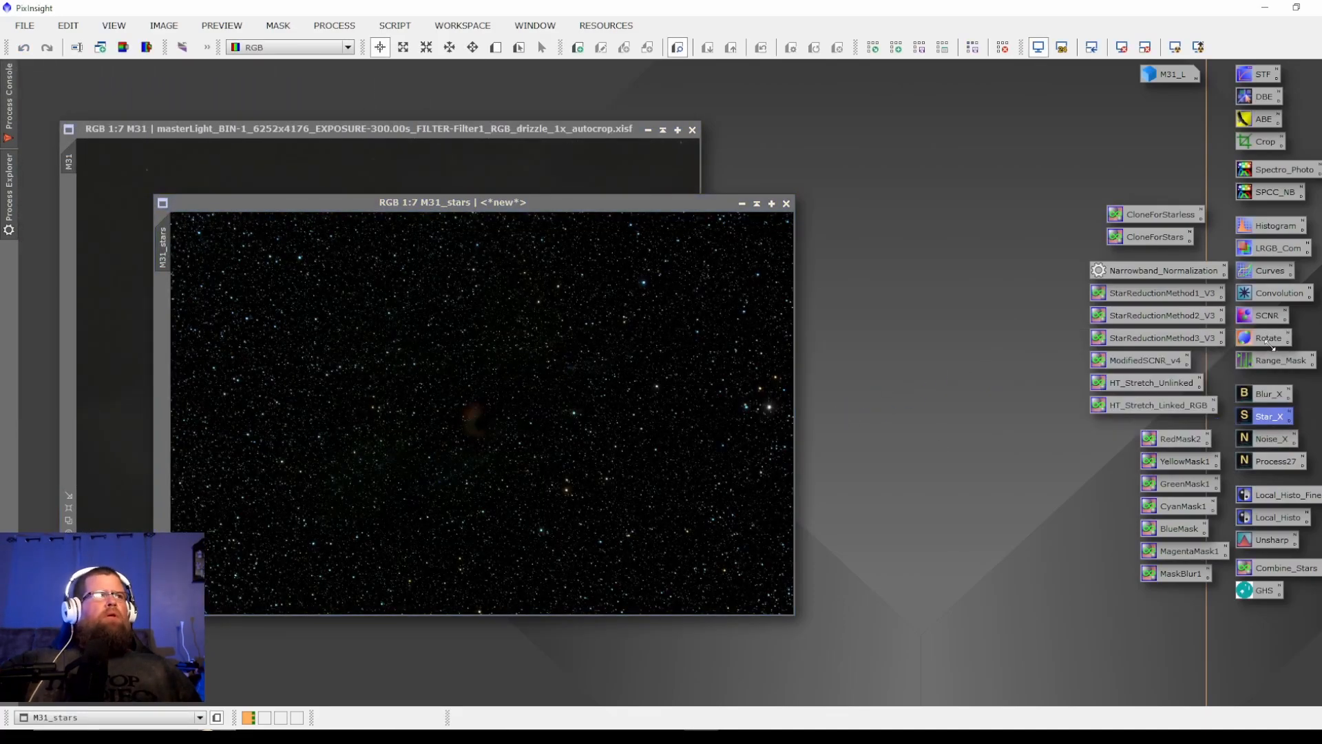
Rename the extracted star image as Stars, iconize it and park its icon beside M31_L
double_click(162, 237)
type("Stars")
key("Return")
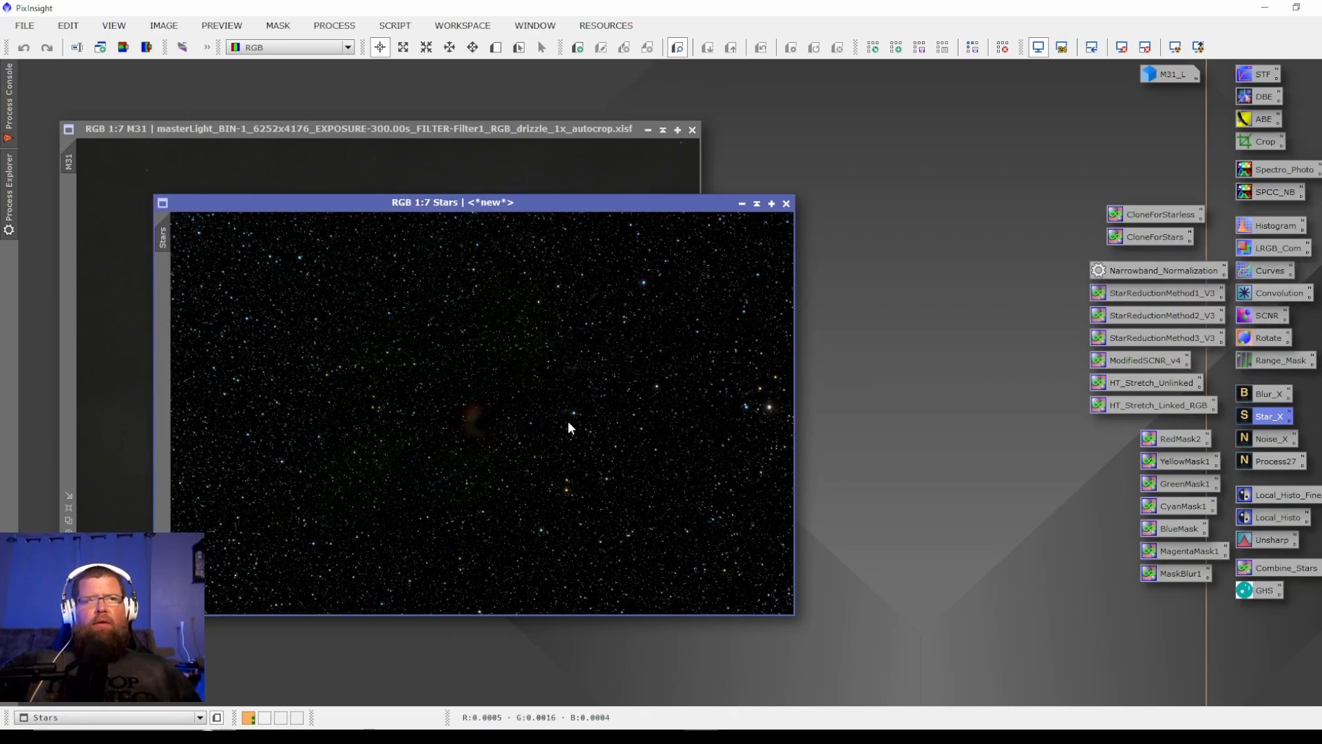
left_click(742, 204)
left_click_drag(502, 416, 1102, 75)
Remove green from the starless M31 image using SCNR with Average Neutral protection and amount 0.75, and close the process
left_click_drag(389, 126, 403, 123)
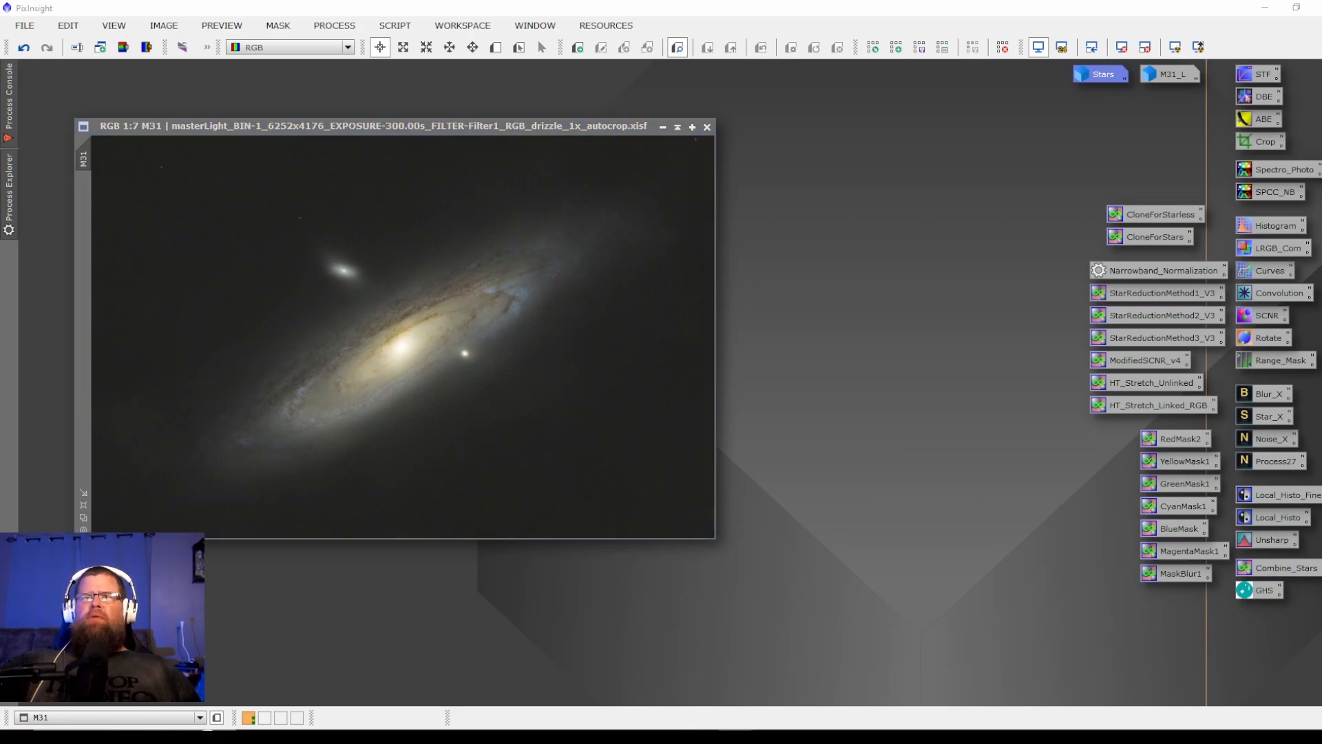
left_click_drag(460, 126, 435, 137)
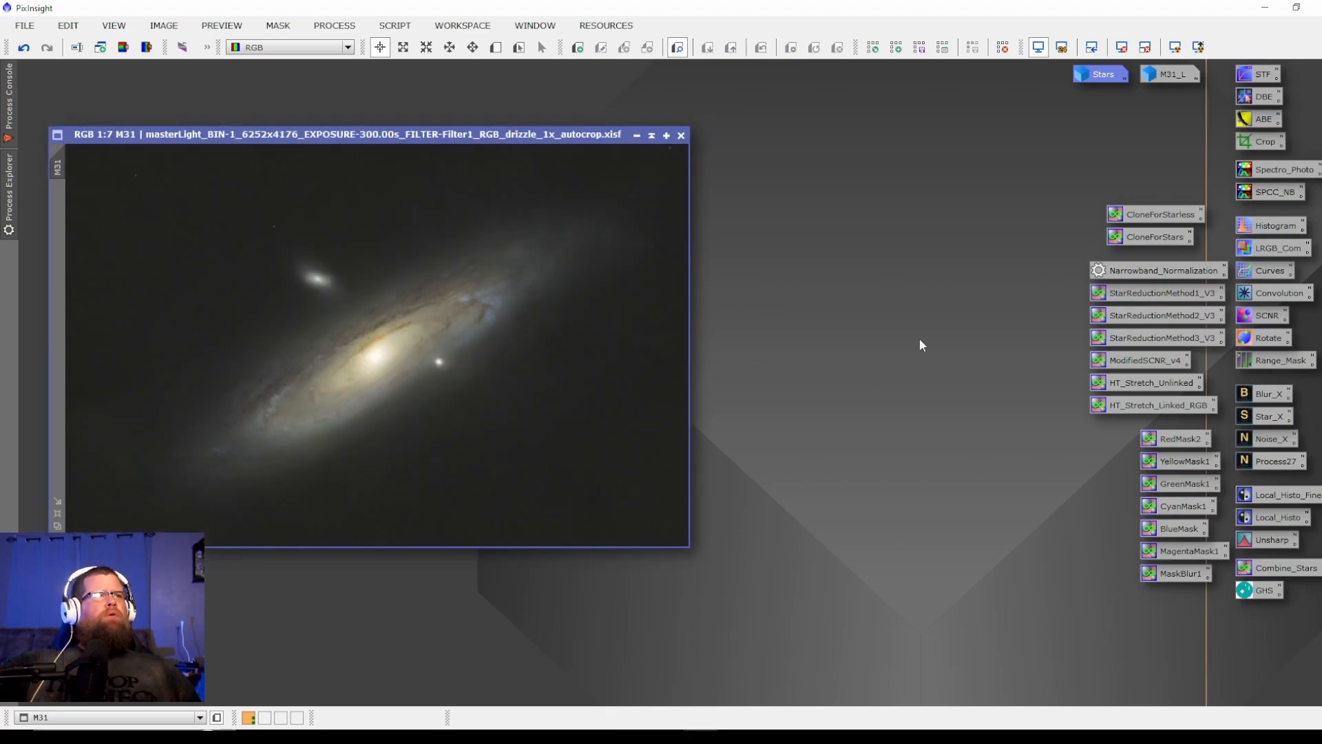
double_click(1257, 317)
left_click_drag(930, 99, 934, 173)
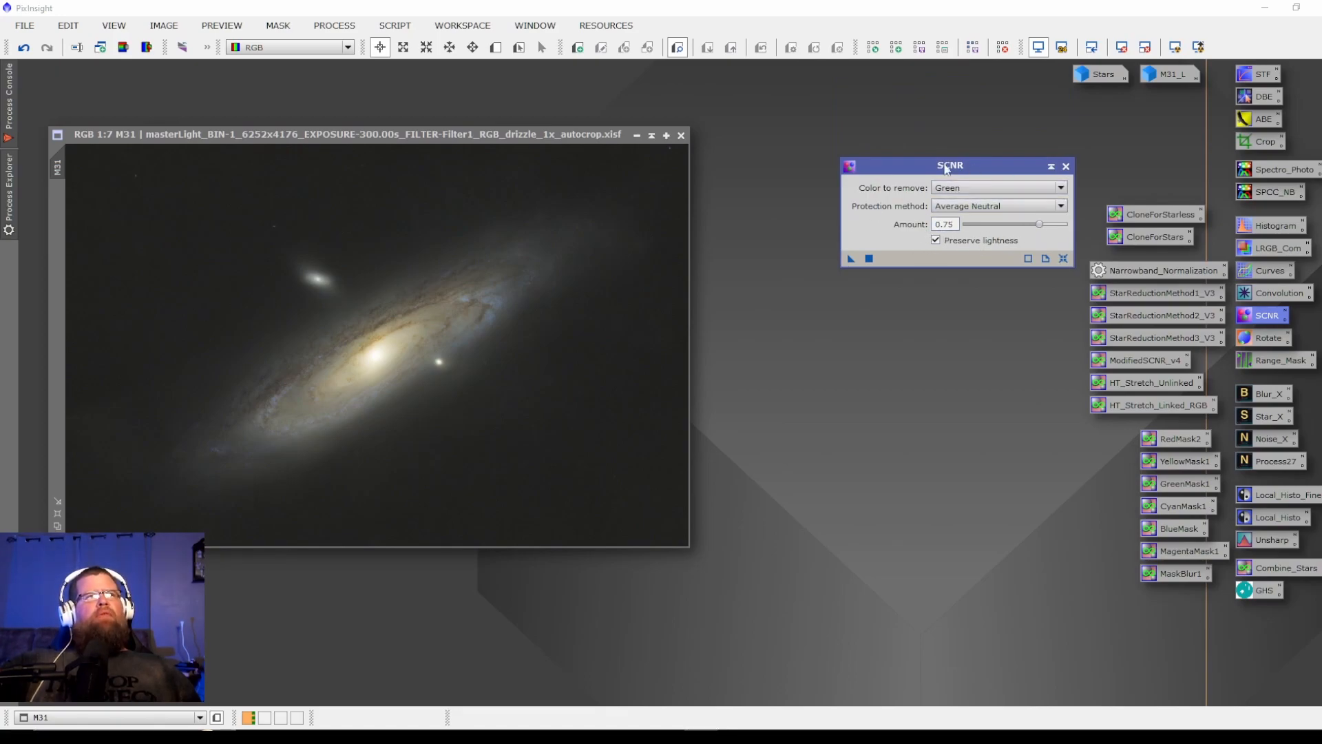
left_click_drag(851, 258, 419, 336)
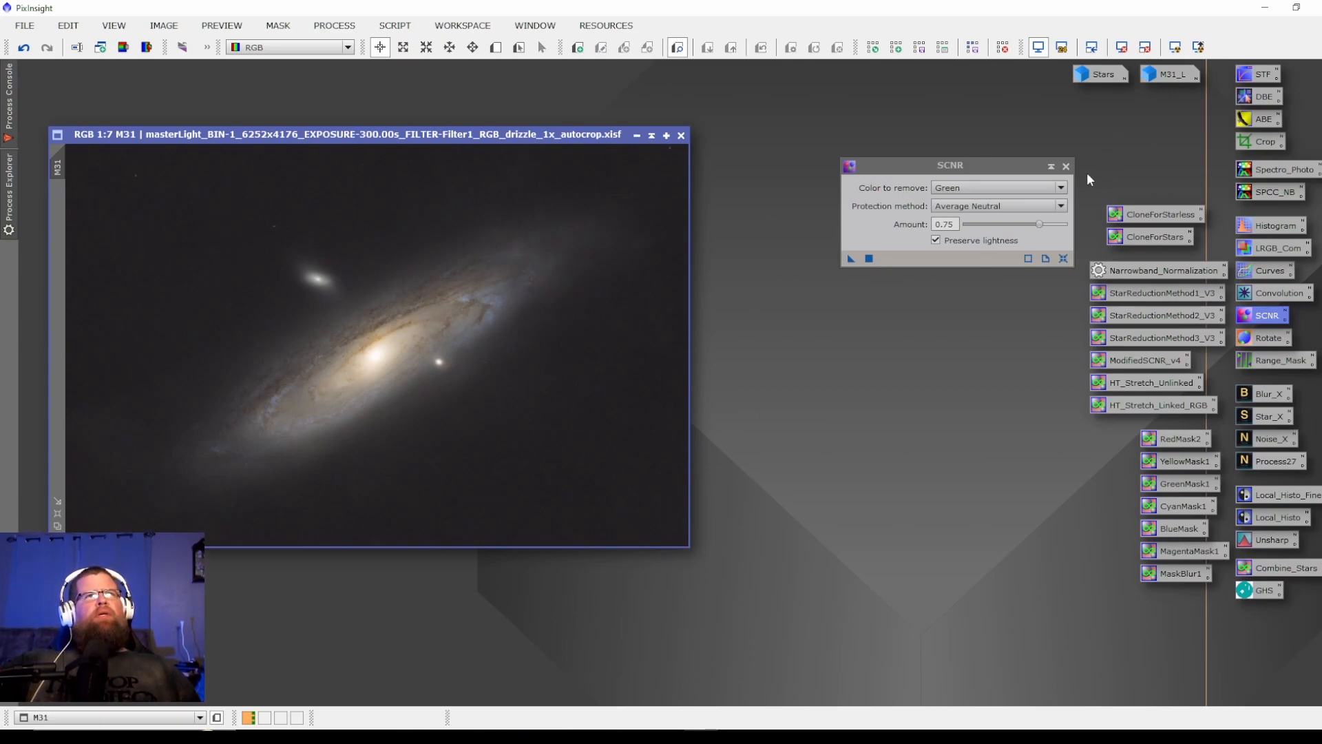
left_click(1066, 167)
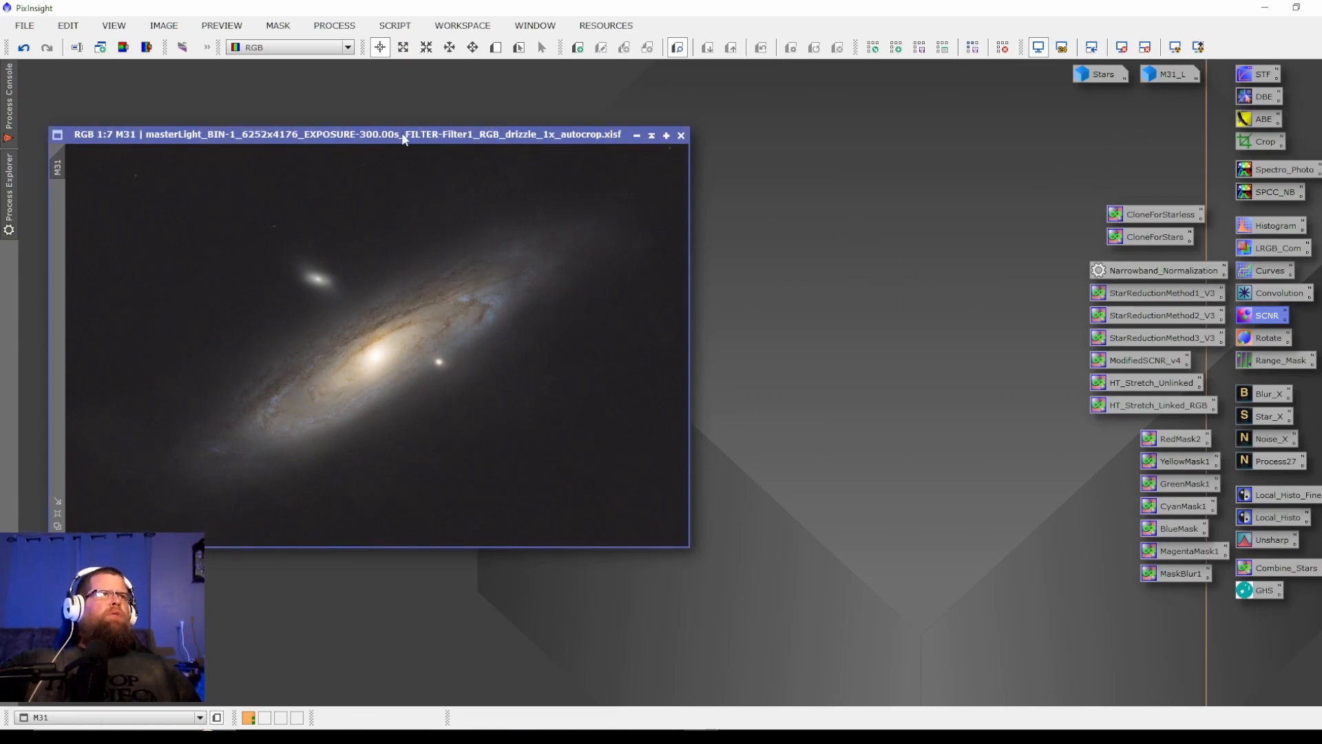
Extract the lightness of the starless M31 image as a new grayscale image and arrange its window over the original
left_click_drag(403, 133, 406, 122)
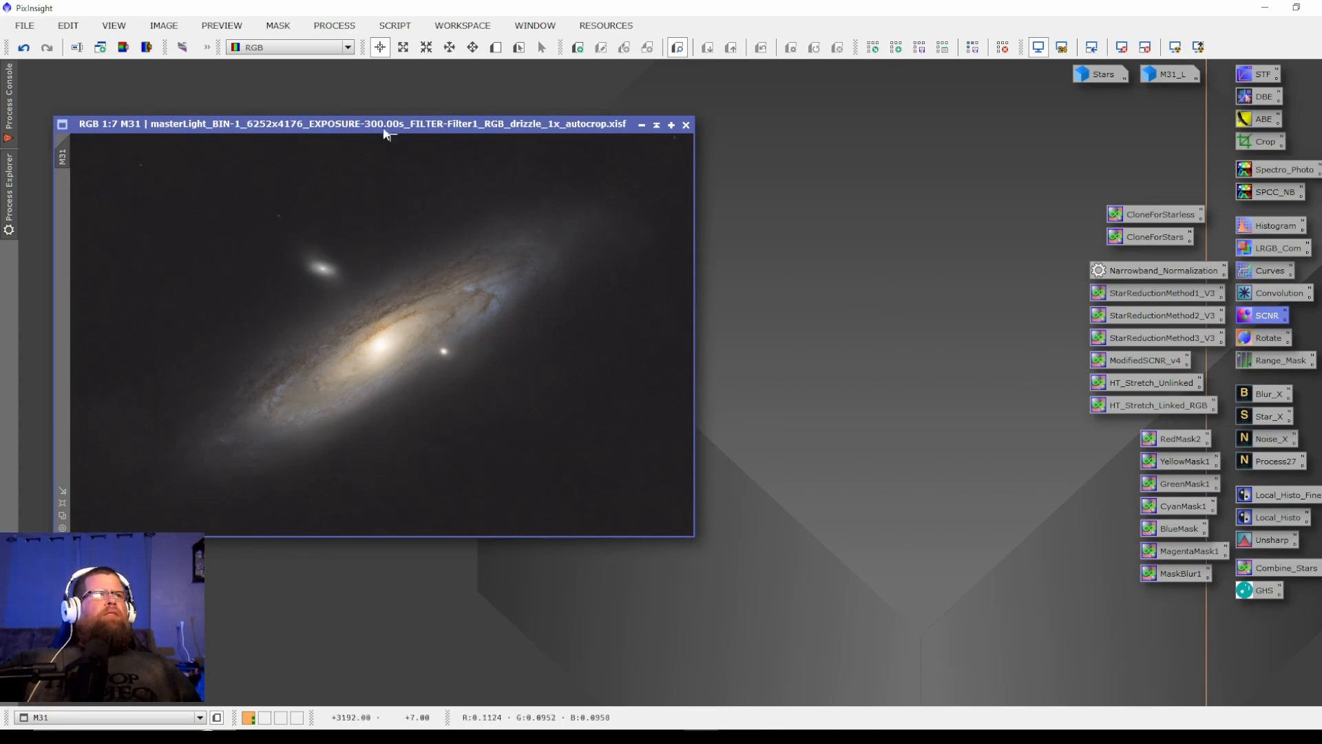
left_click_drag(368, 126, 374, 135)
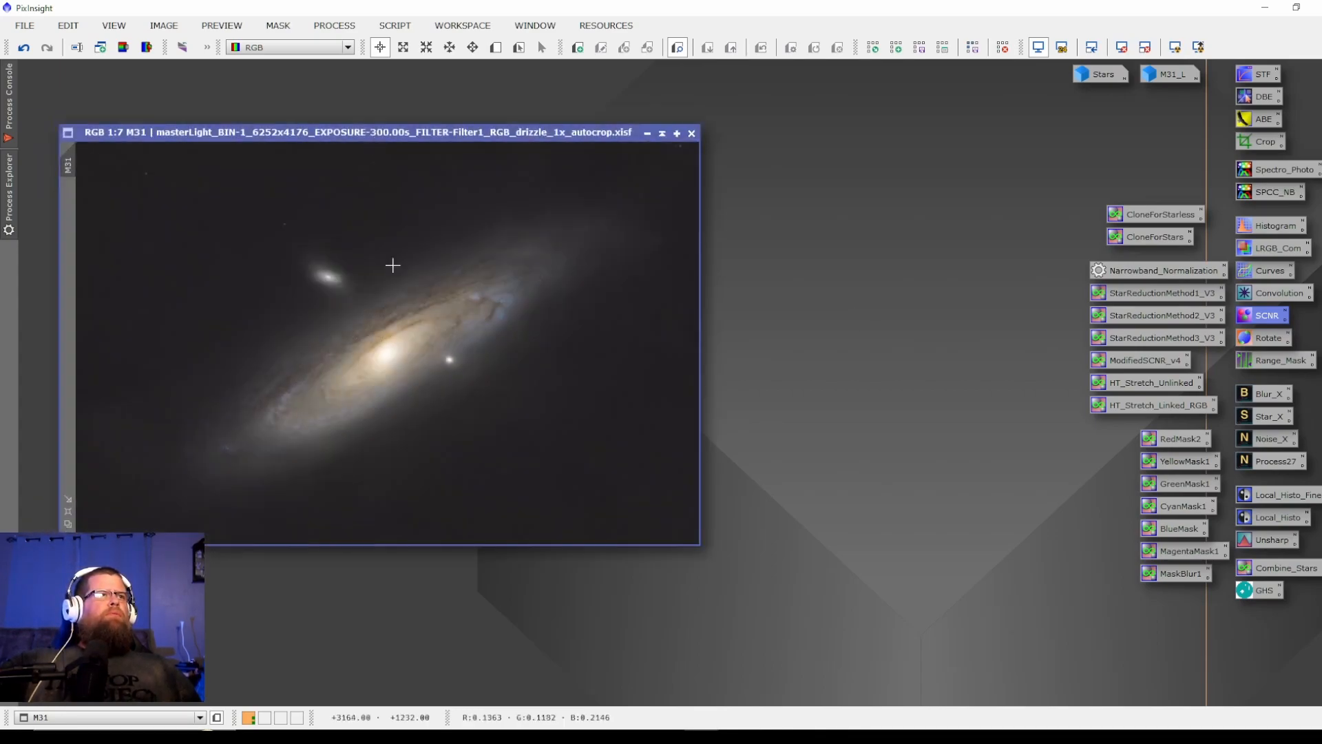
left_click(123, 48)
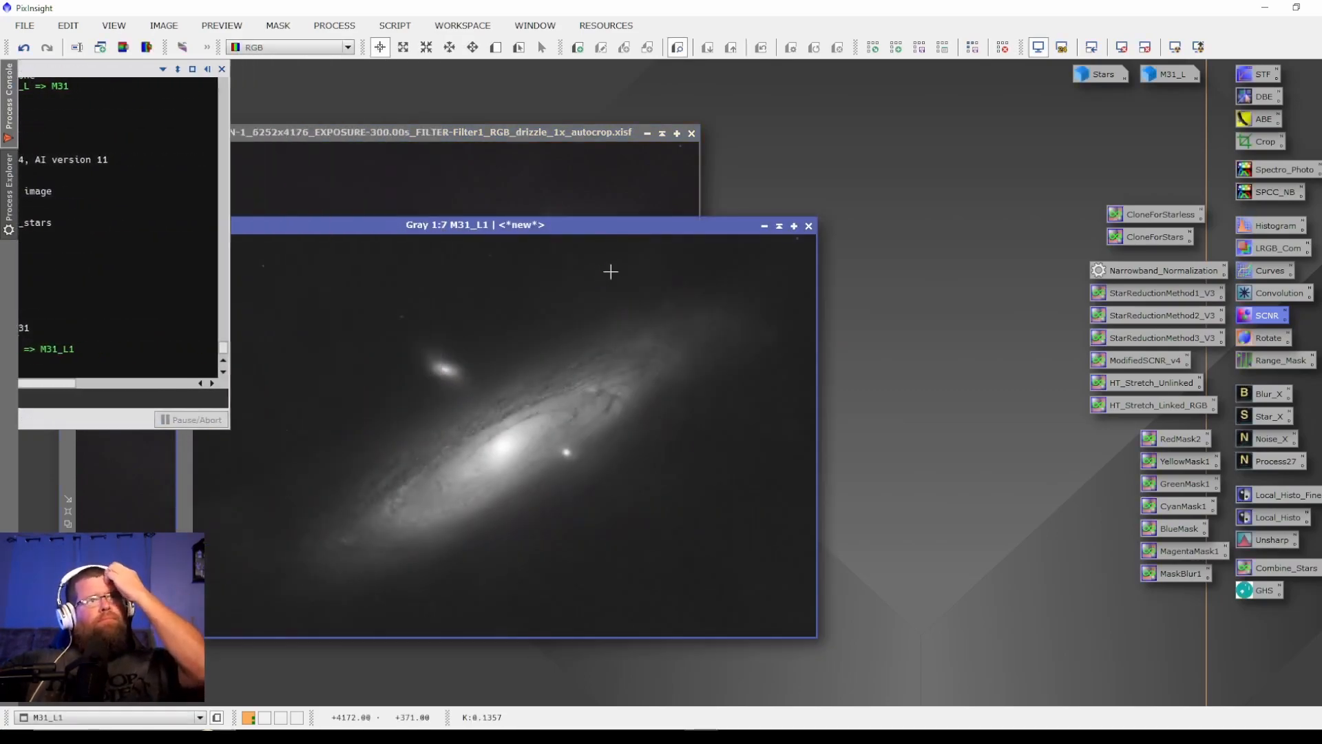
left_click_drag(578, 224, 605, 201)
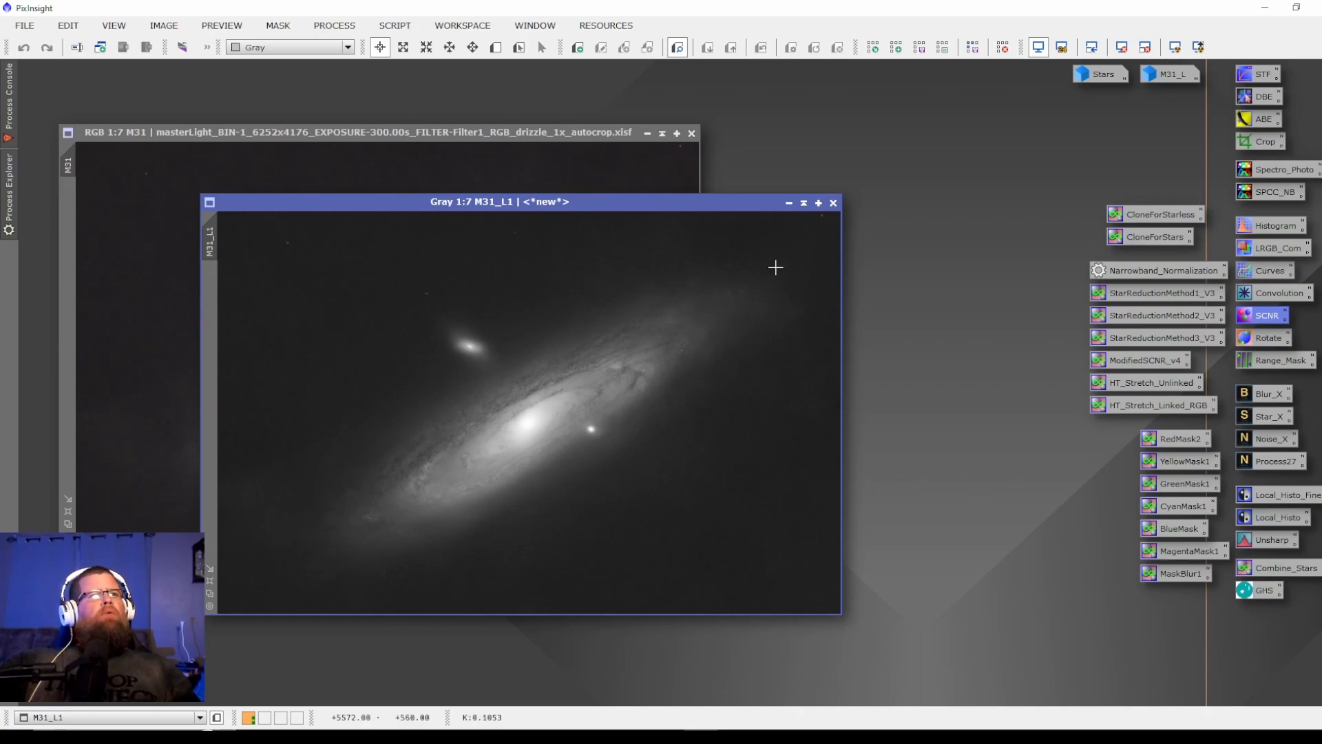
Darken the M31_L1 background using HistogramTransformation with real-time preview, setting Shadows to 0.00941620, and close the process and preview
double_click(1257, 233)
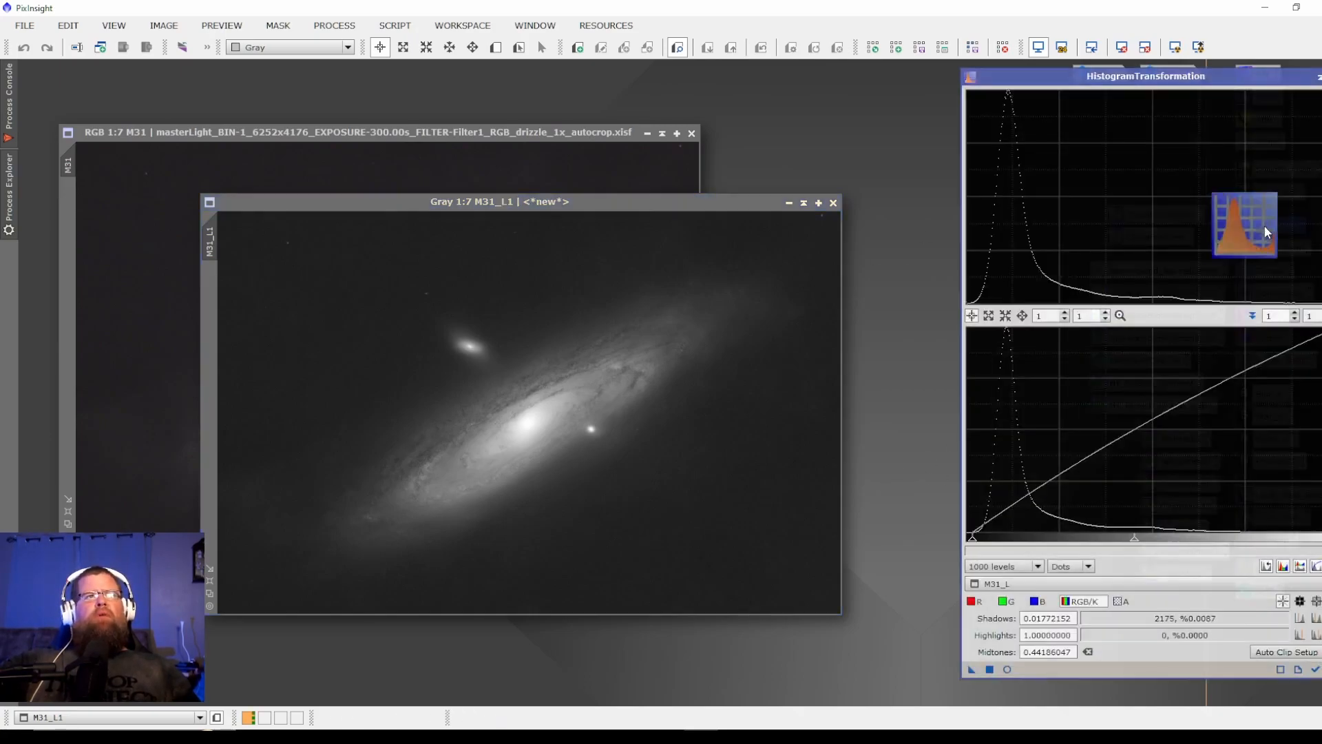
left_click(1321, 670)
left_click(1315, 670)
left_click(1007, 669)
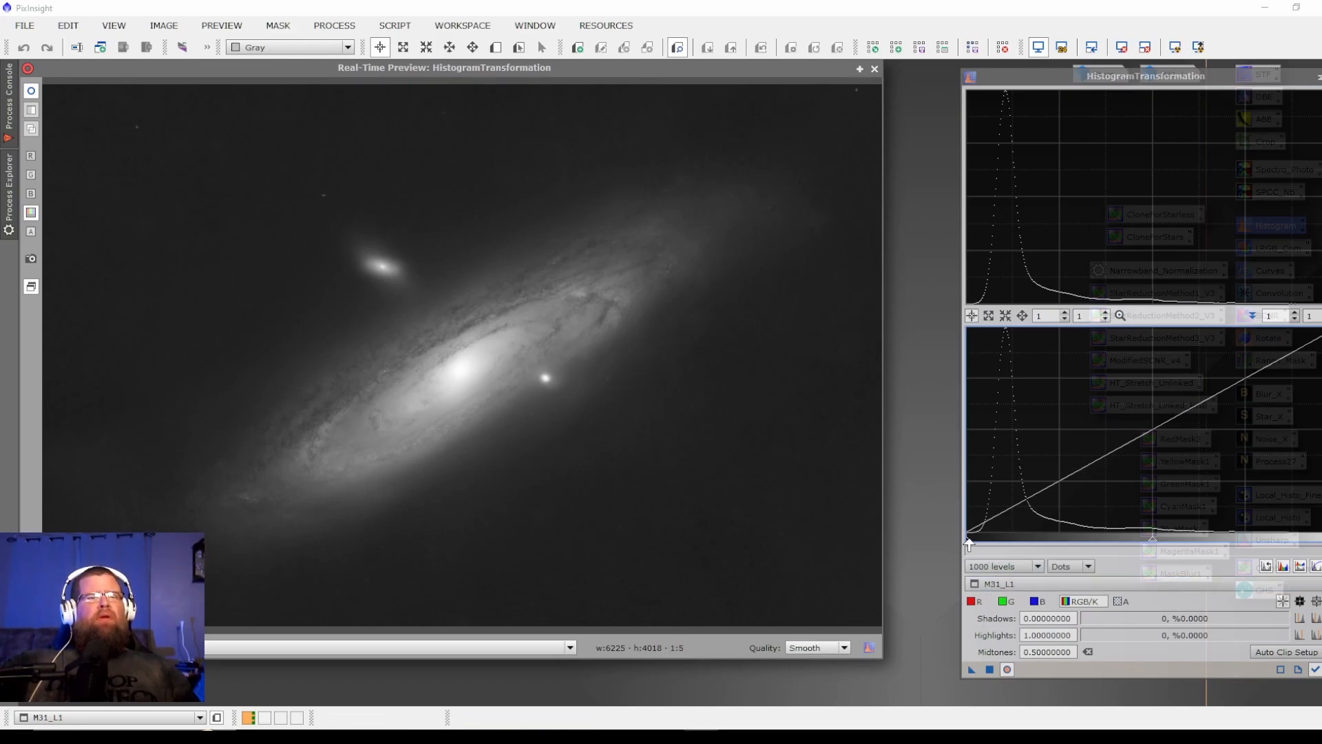
left_click_drag(969, 545, 971, 544)
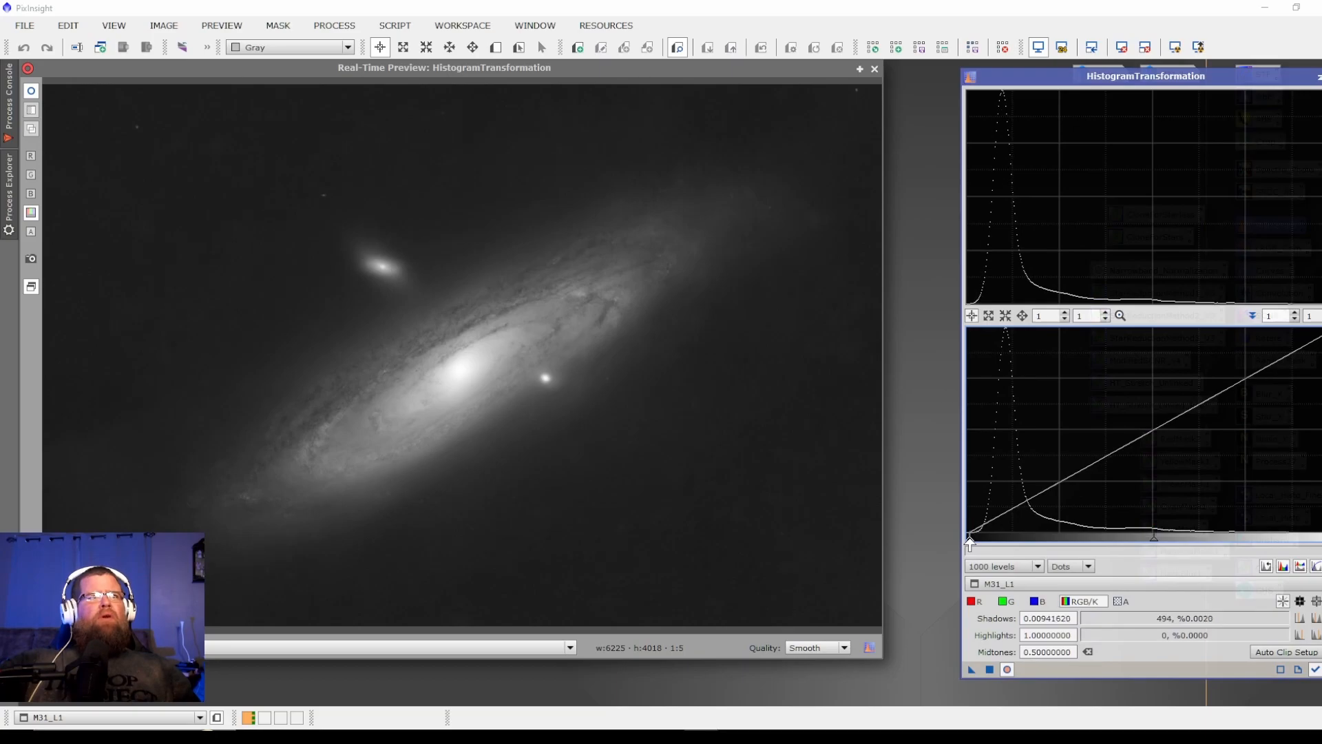
left_click(989, 669)
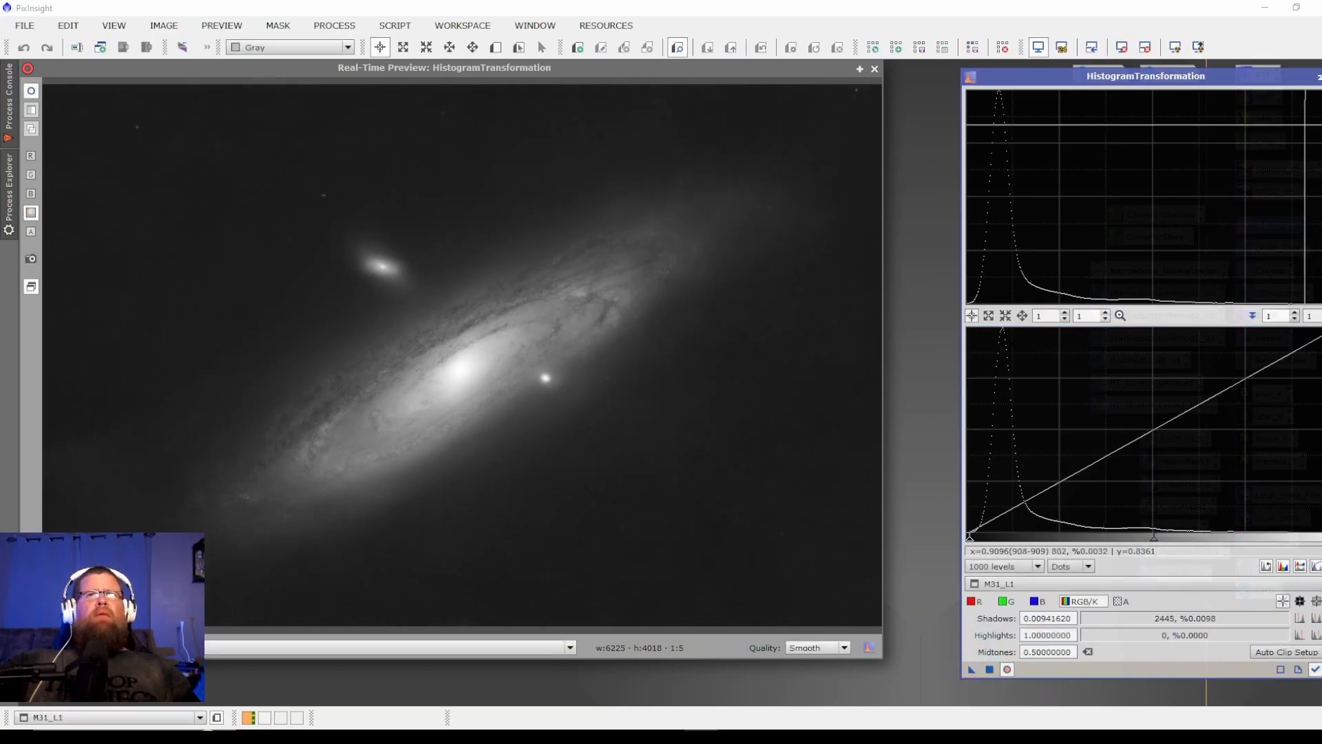
left_click(1318, 75)
left_click(875, 69)
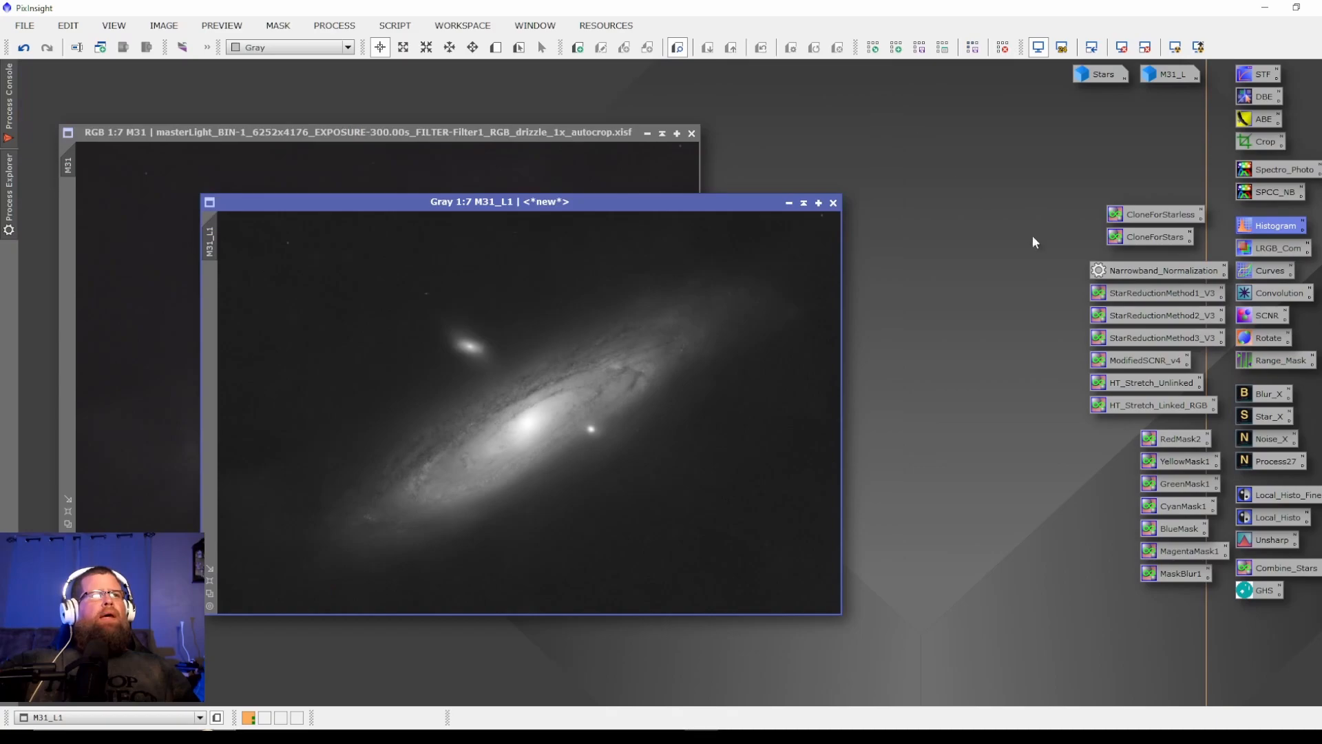
Apply M31_L1 as a mask to the M31 image, then iconize M31_L1 and park it below M31_L
left_click_drag(222, 250, 72, 215)
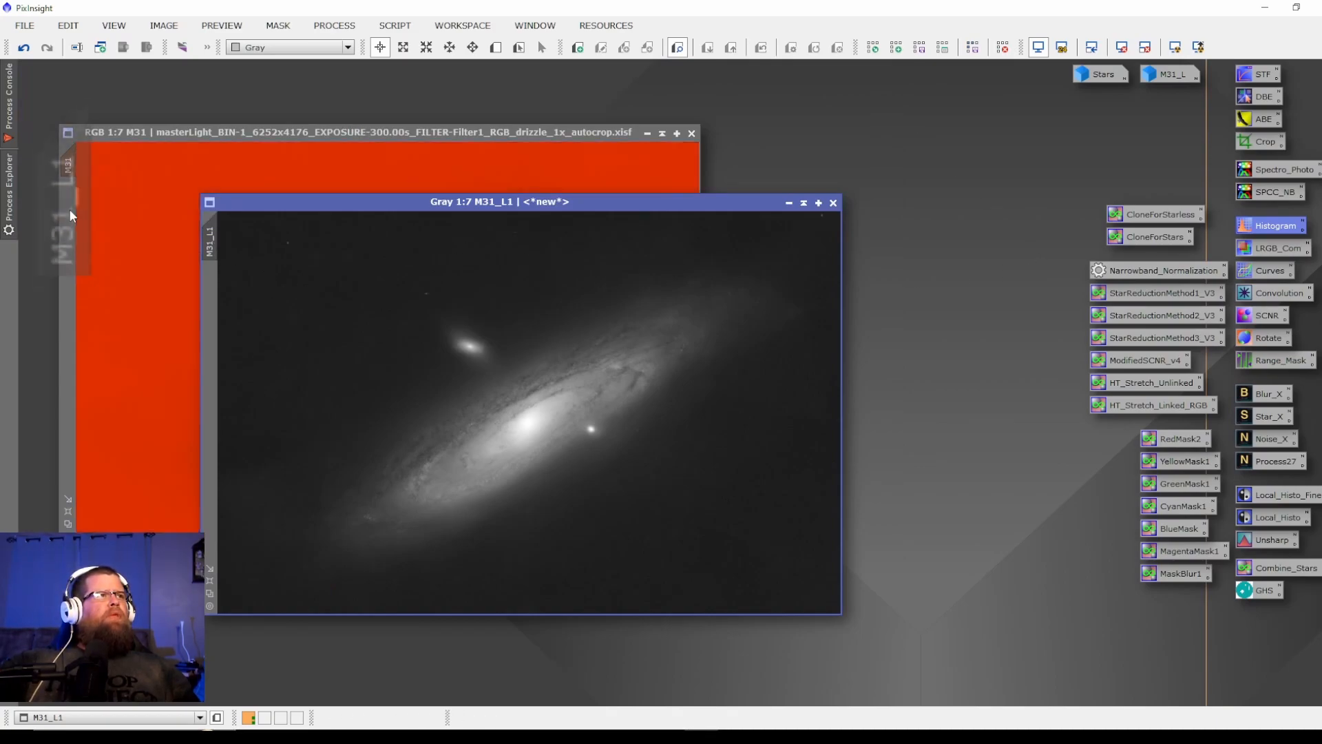
left_click(788, 203)
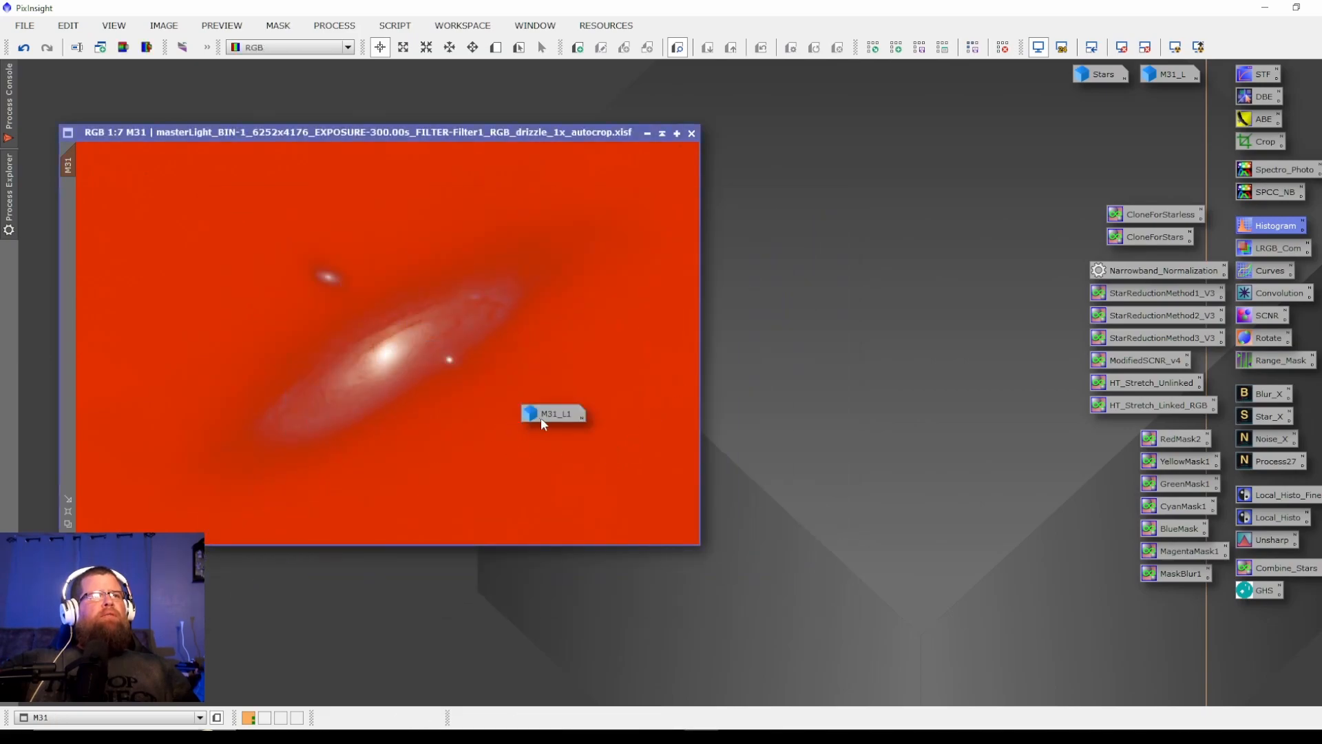
left_click_drag(539, 418, 1060, 110)
left_click_drag(1167, 97, 1169, 96)
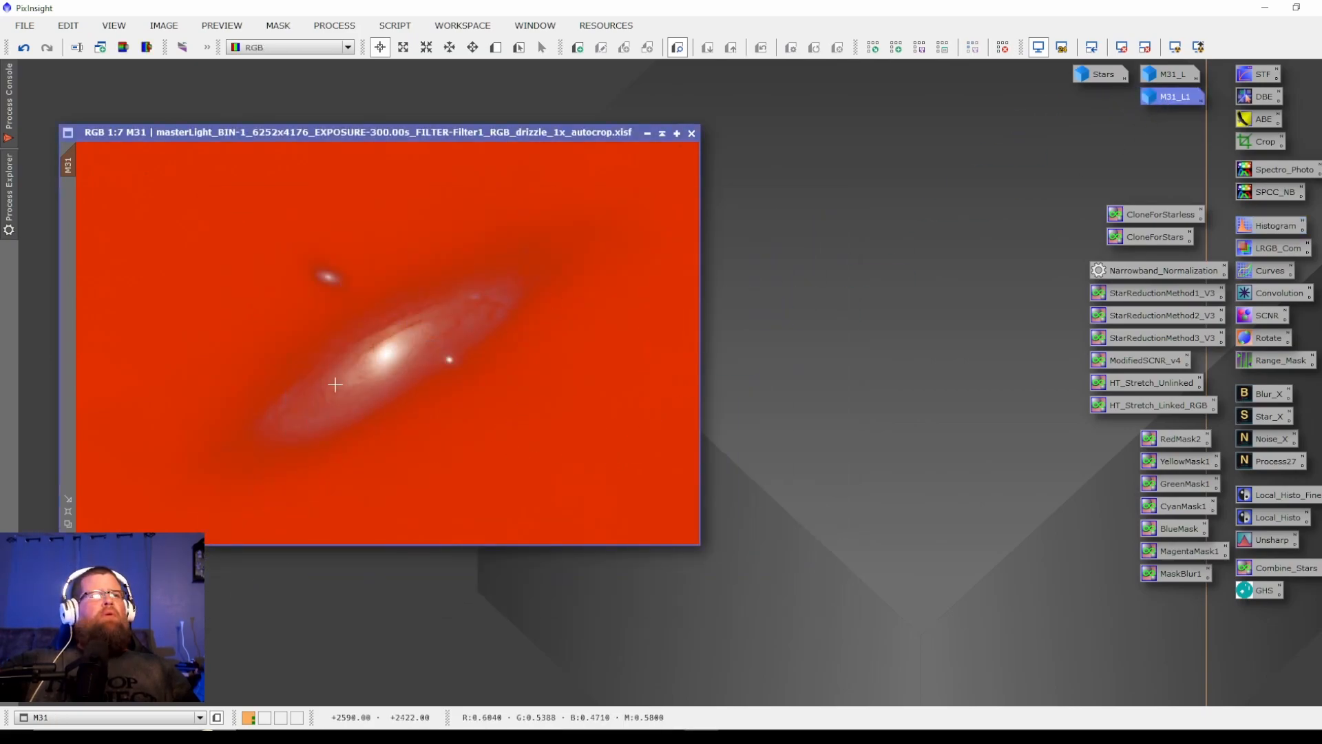
Hide the red mask overlay on the M31 image while keeping the mask enabled
right_click(488, 401)
mouse_move(566, 198)
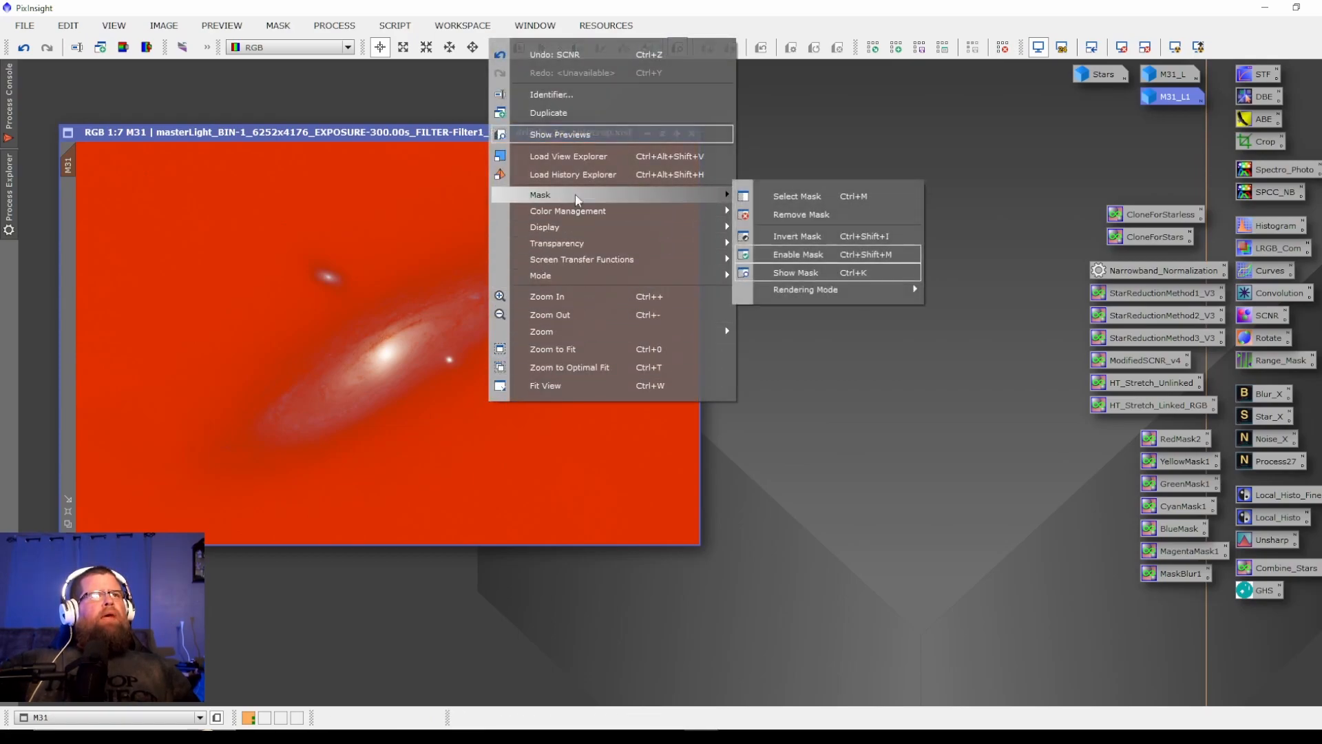
left_click(787, 273)
left_click_drag(391, 129, 472, 123)
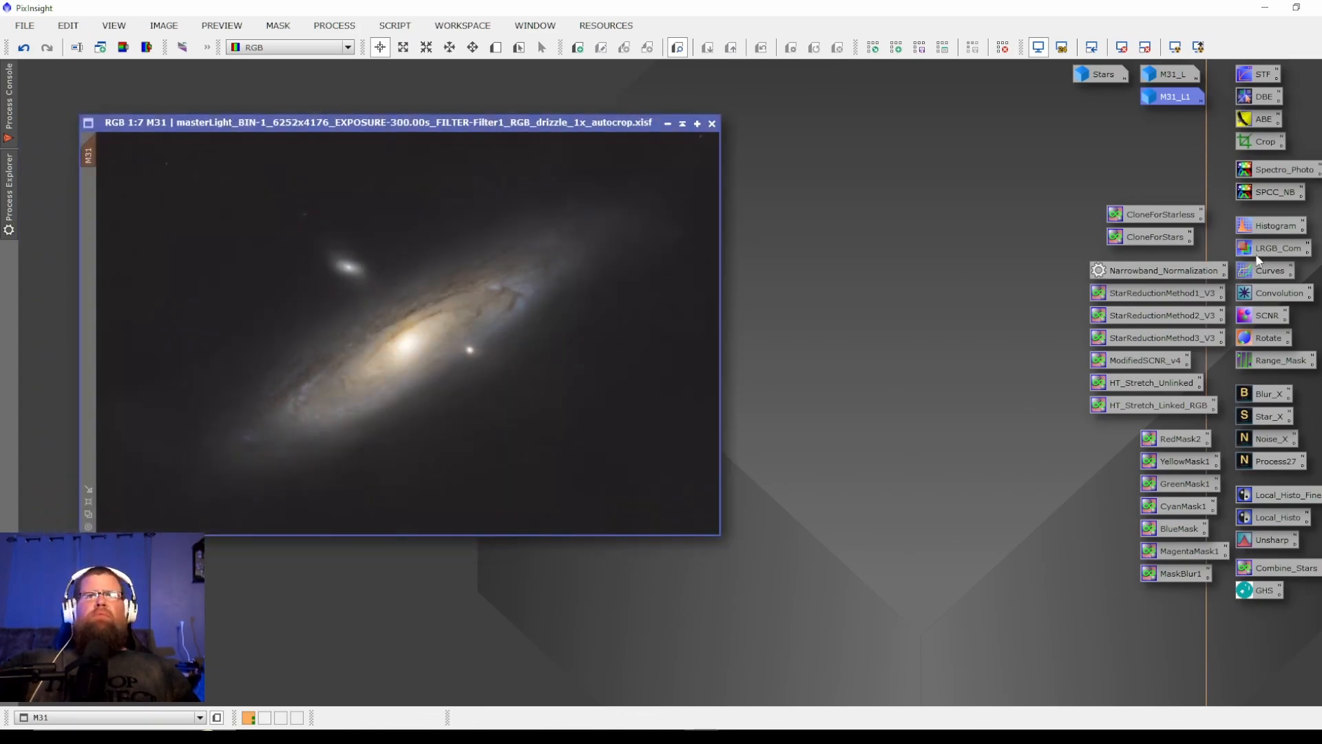
Boost the masked M31 image's saturation using CurvesTransformation with real-time preview, a single curve point at input 0.42919, output 0.60724, and apply it
double_click(1270, 271)
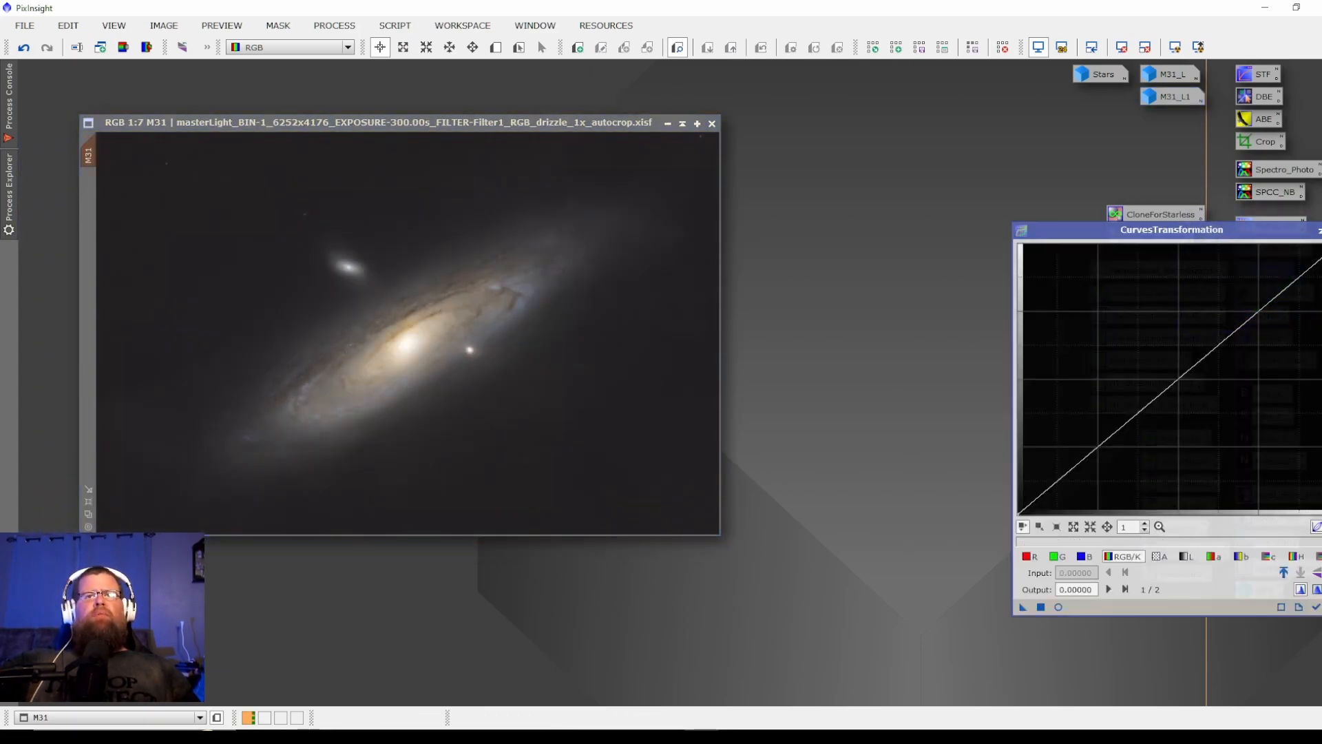
left_click(1058, 607)
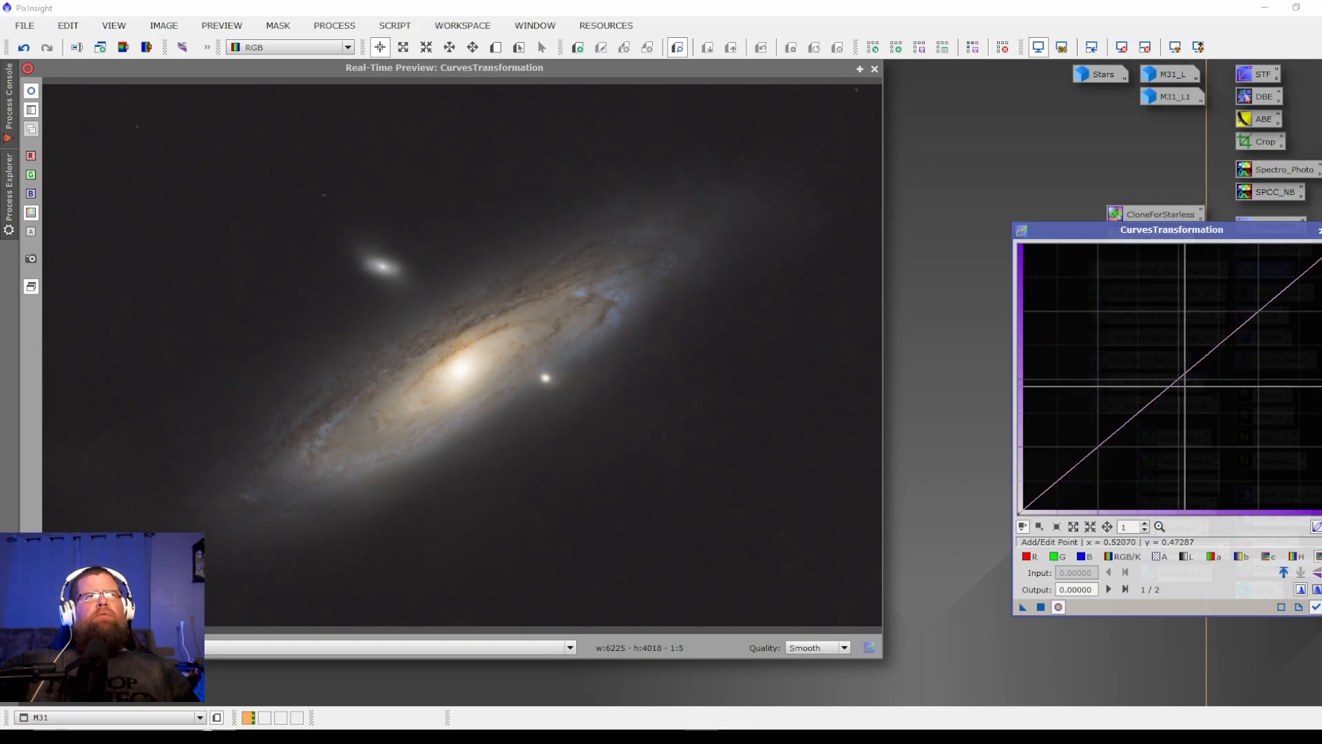
left_click(1175, 378)
left_click_drag(1175, 377, 1154, 353)
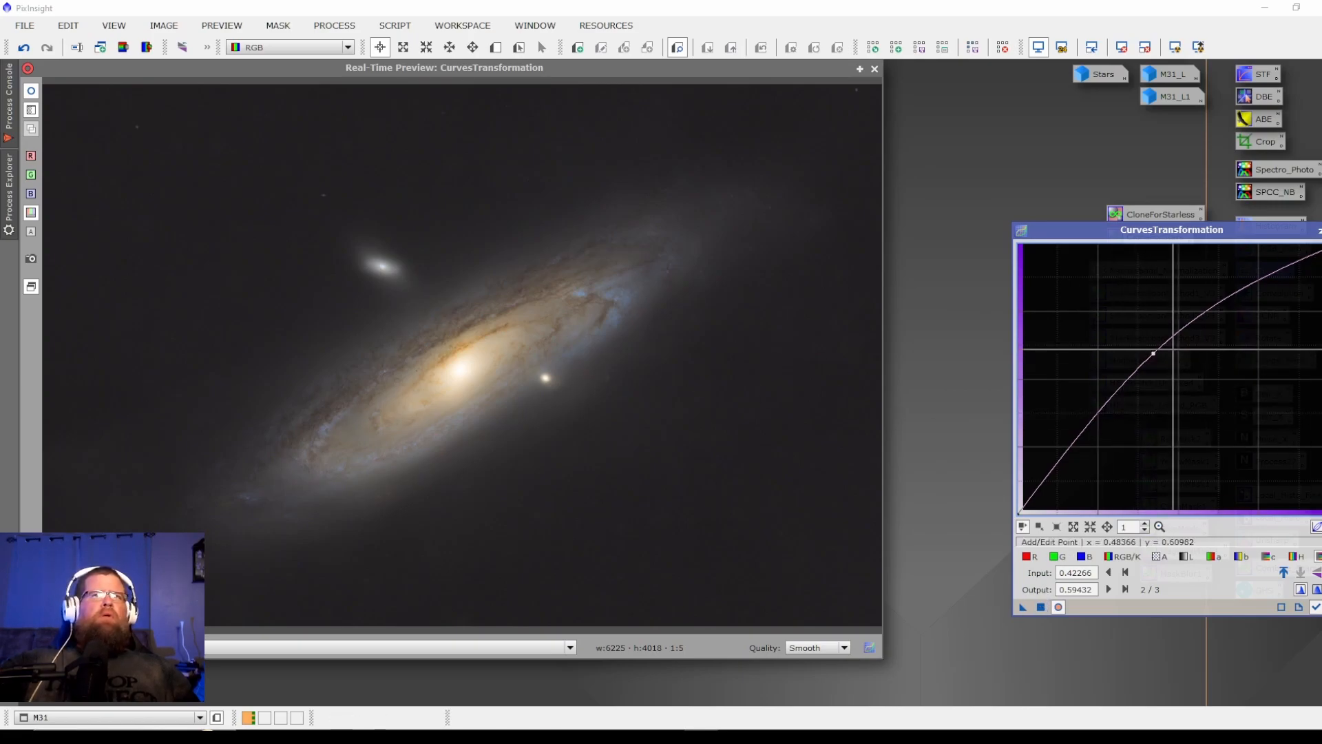
mouse_move(1153, 354)
left_mouse_down()
mouse_move(1144, 343)
mouse_move(1156, 350)
left_mouse_up()
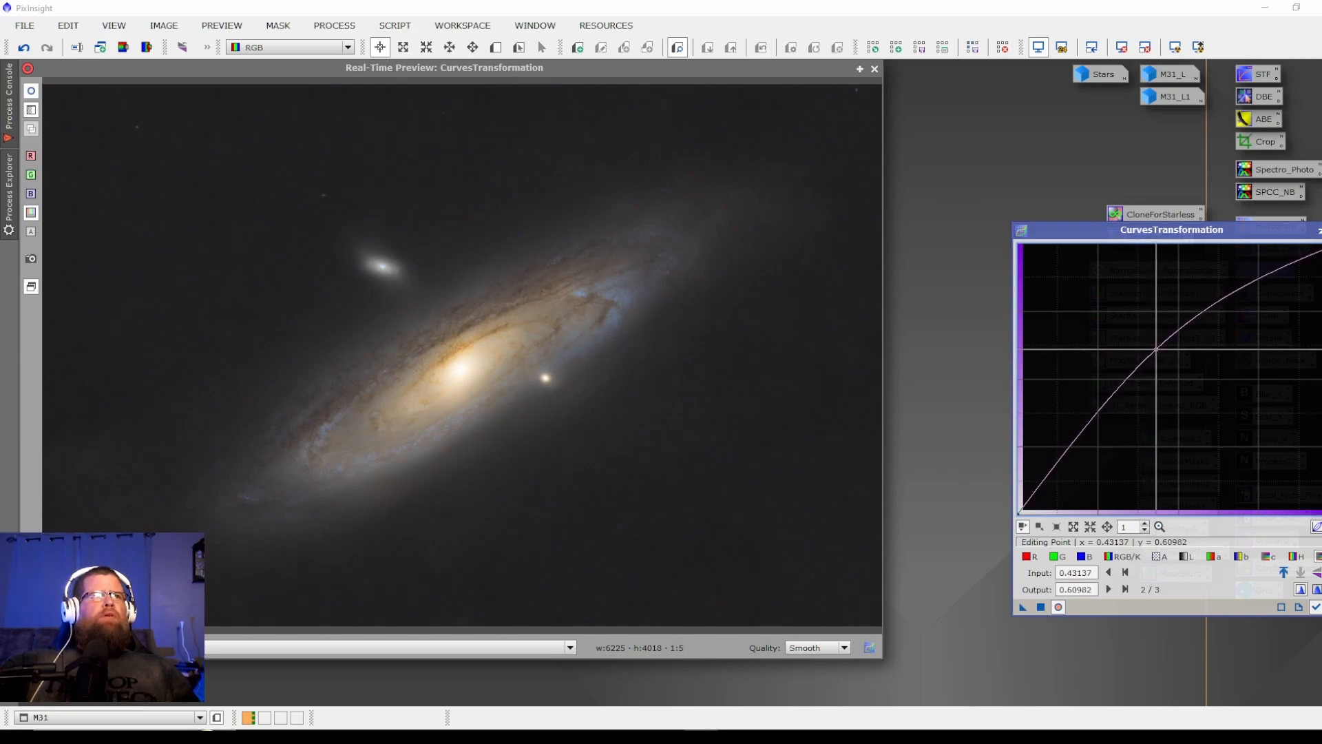
left_click(1040, 606)
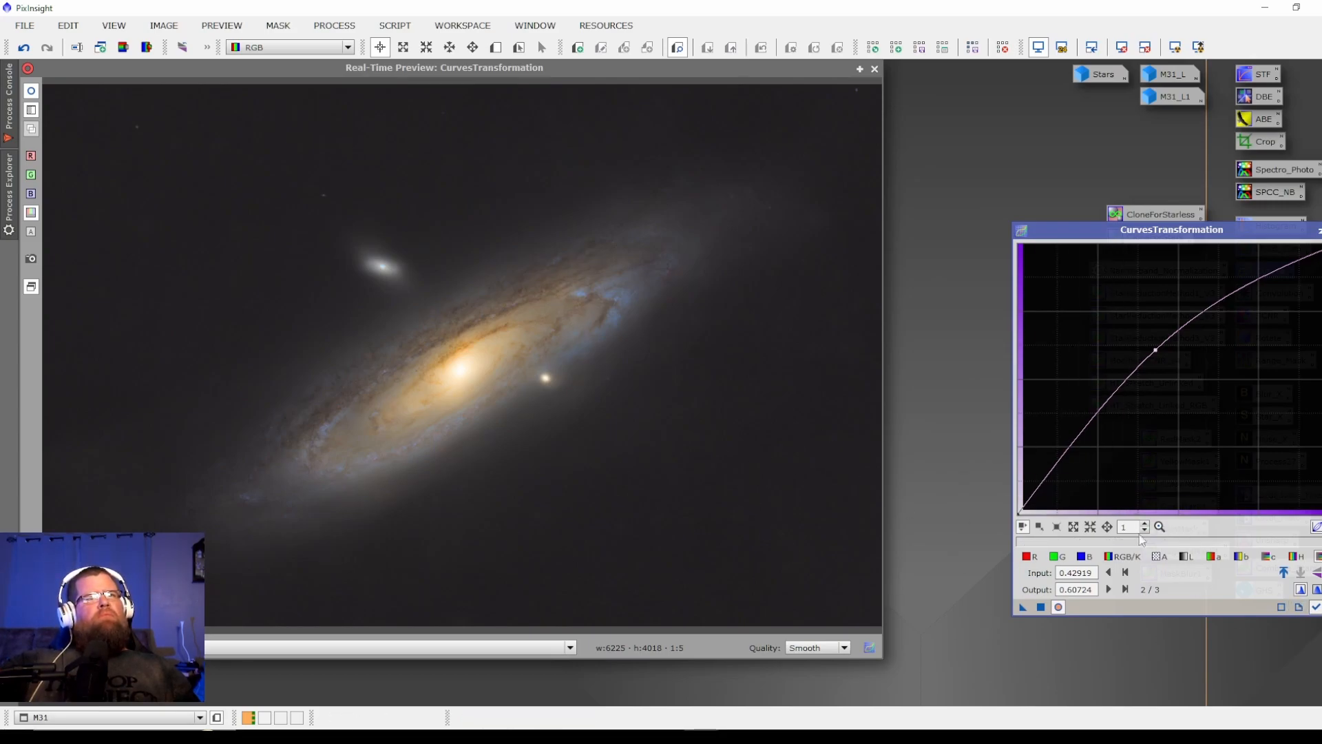
Refresh the real-time preview, apply the same saturation curve to M31 a second time, and close the process and preview
left_click(1059, 607)
left_click(1059, 607)
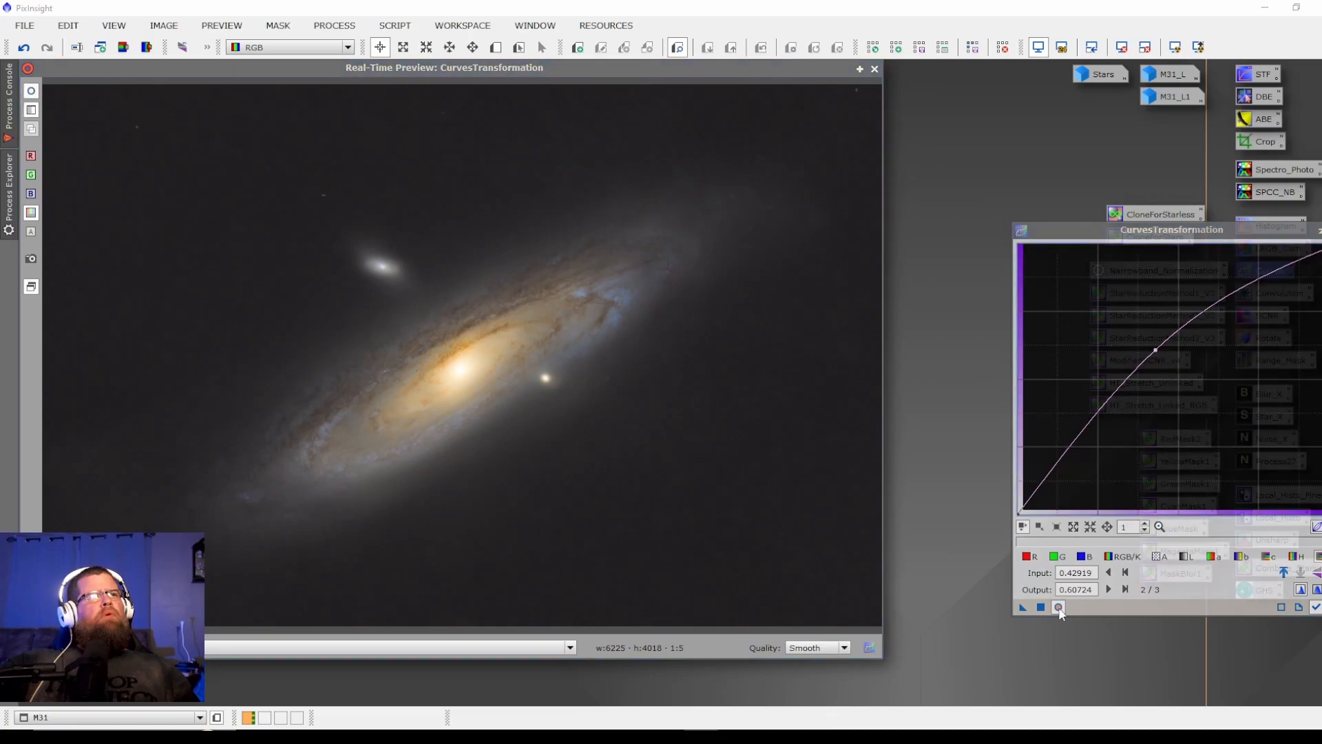
left_click(1041, 606)
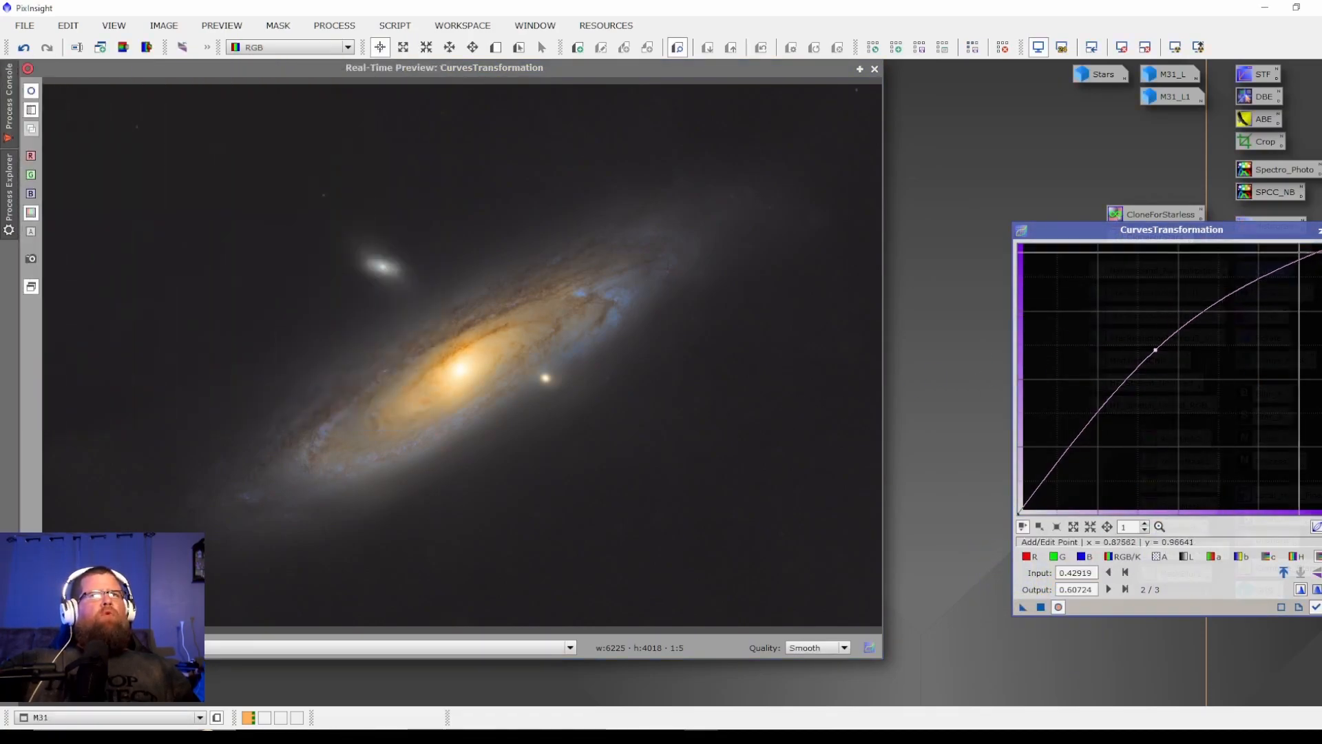
left_click(1319, 230)
left_click(875, 69)
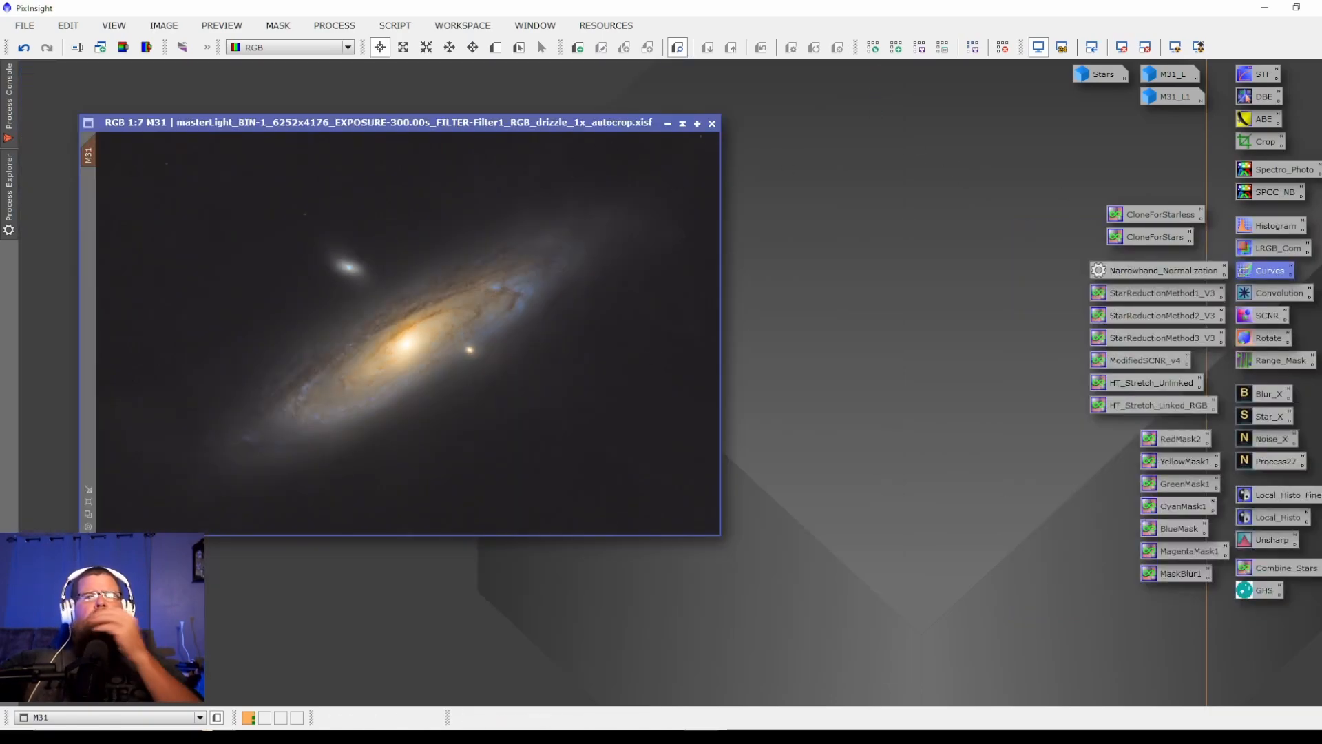
Open GeneralizedHyperbolicStretch and set its symmetry point to 0.270801 by sampling the galaxy's faint outer arm in the M31 image
left_click_drag(401, 132, 381, 117)
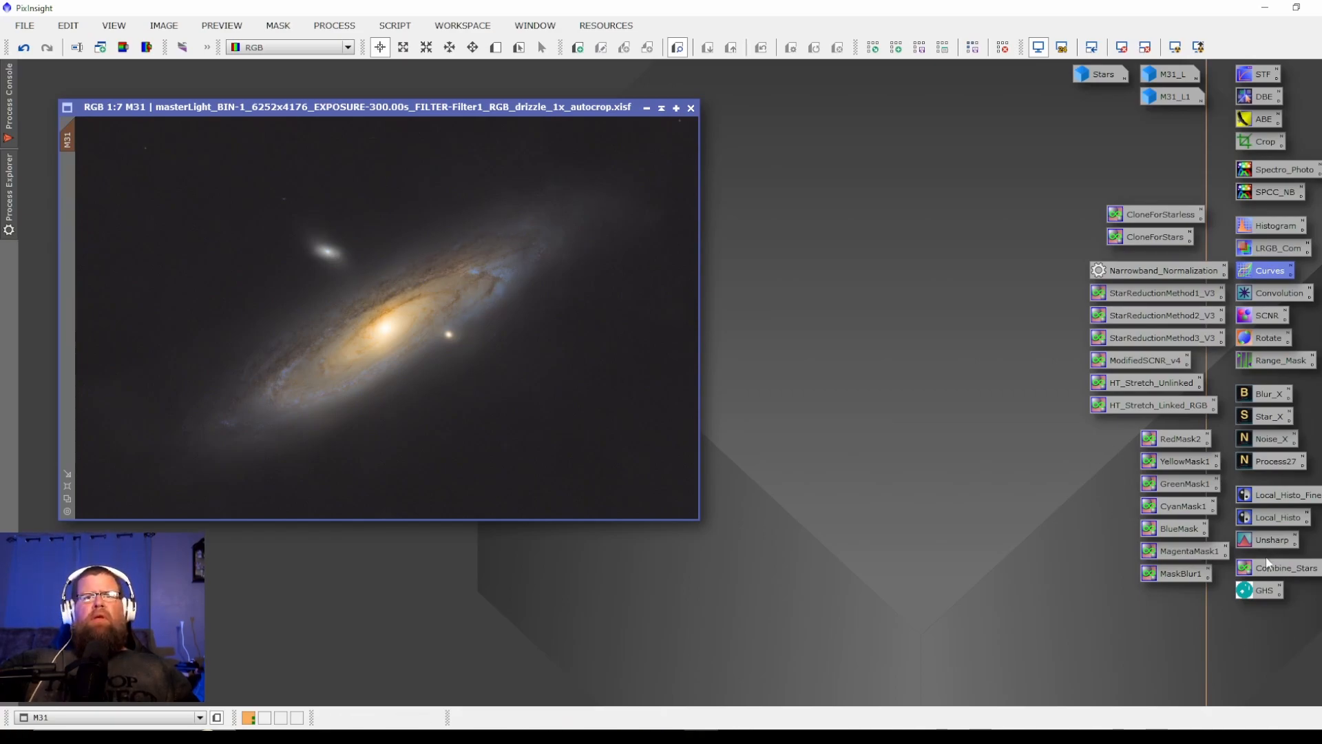
double_click(1265, 594)
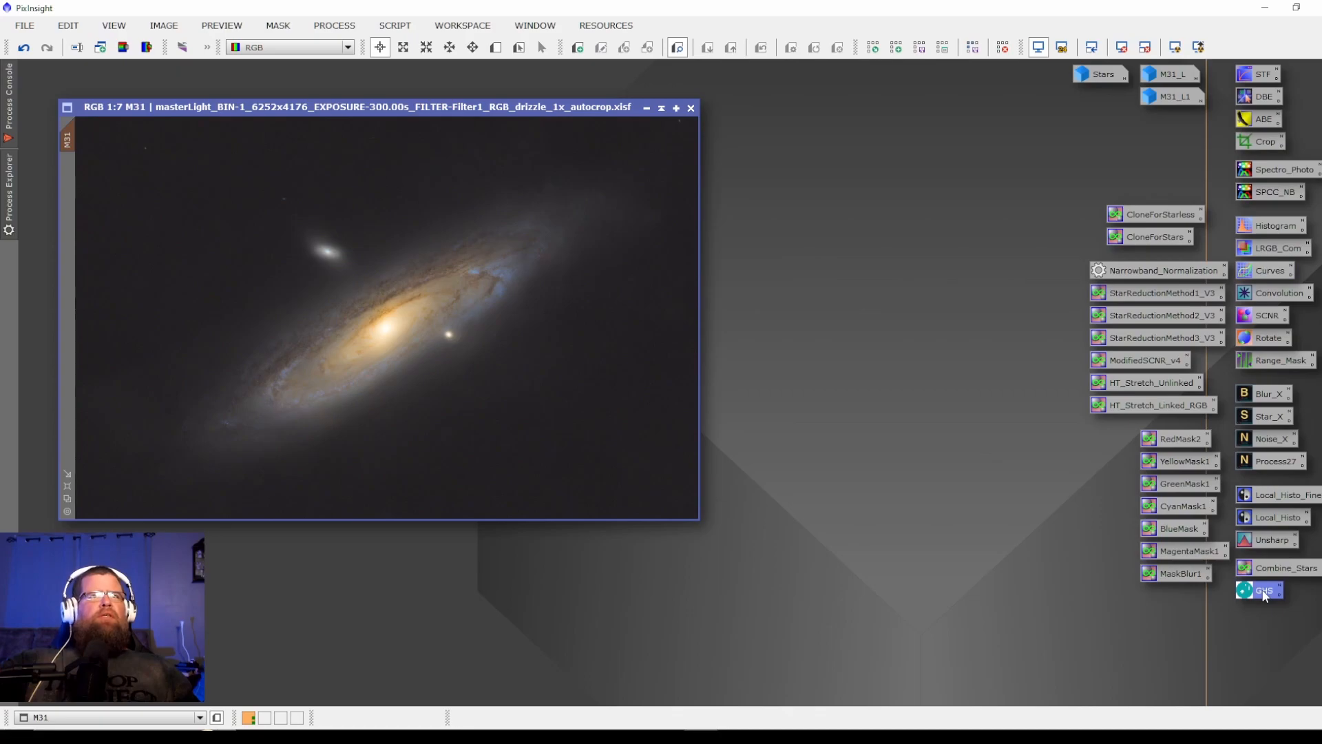
left_click_drag(1120, 148, 1077, 132)
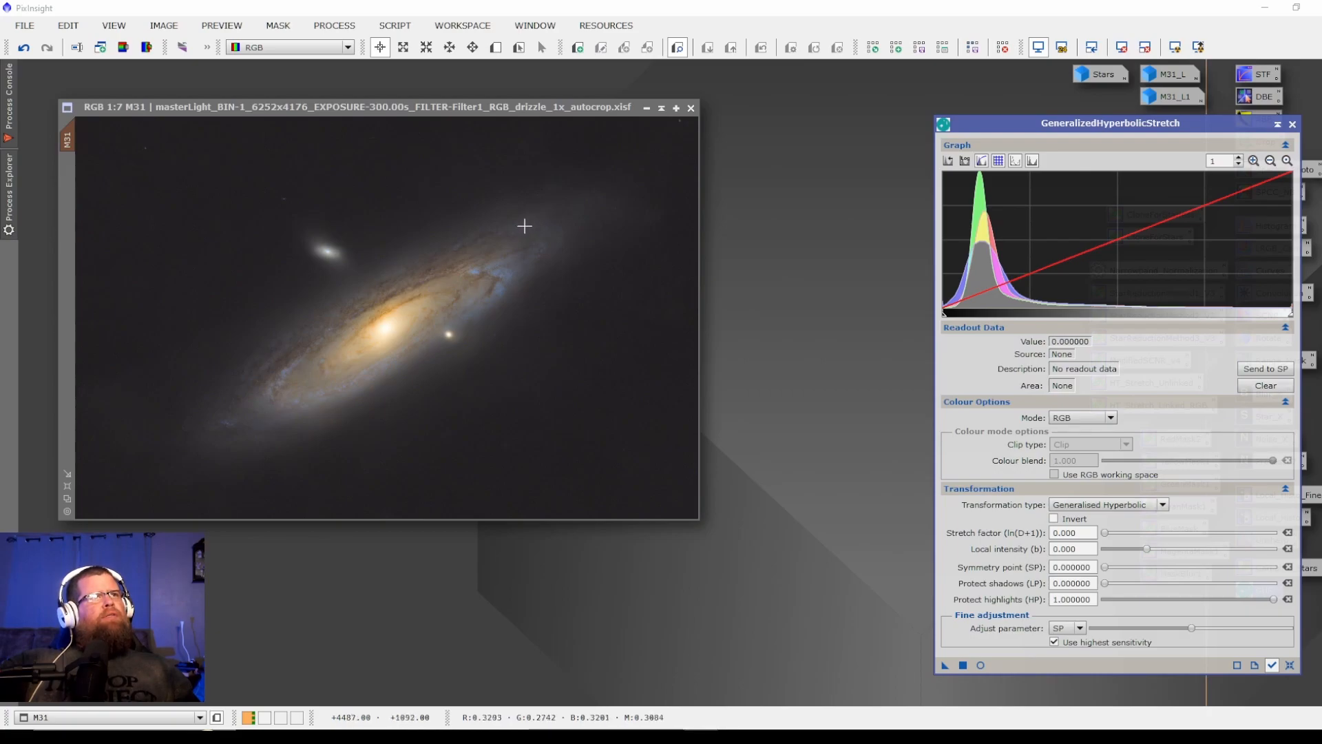
left_click(523, 227)
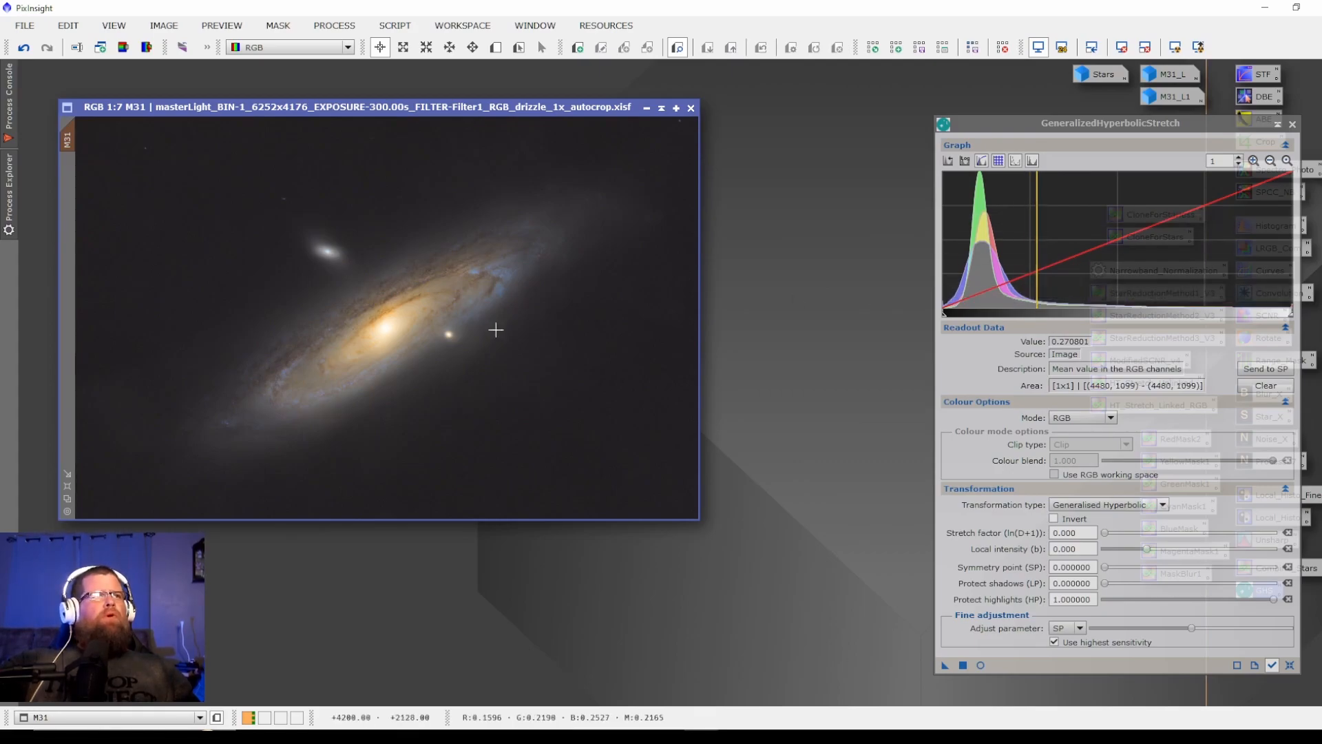
left_click(1264, 370)
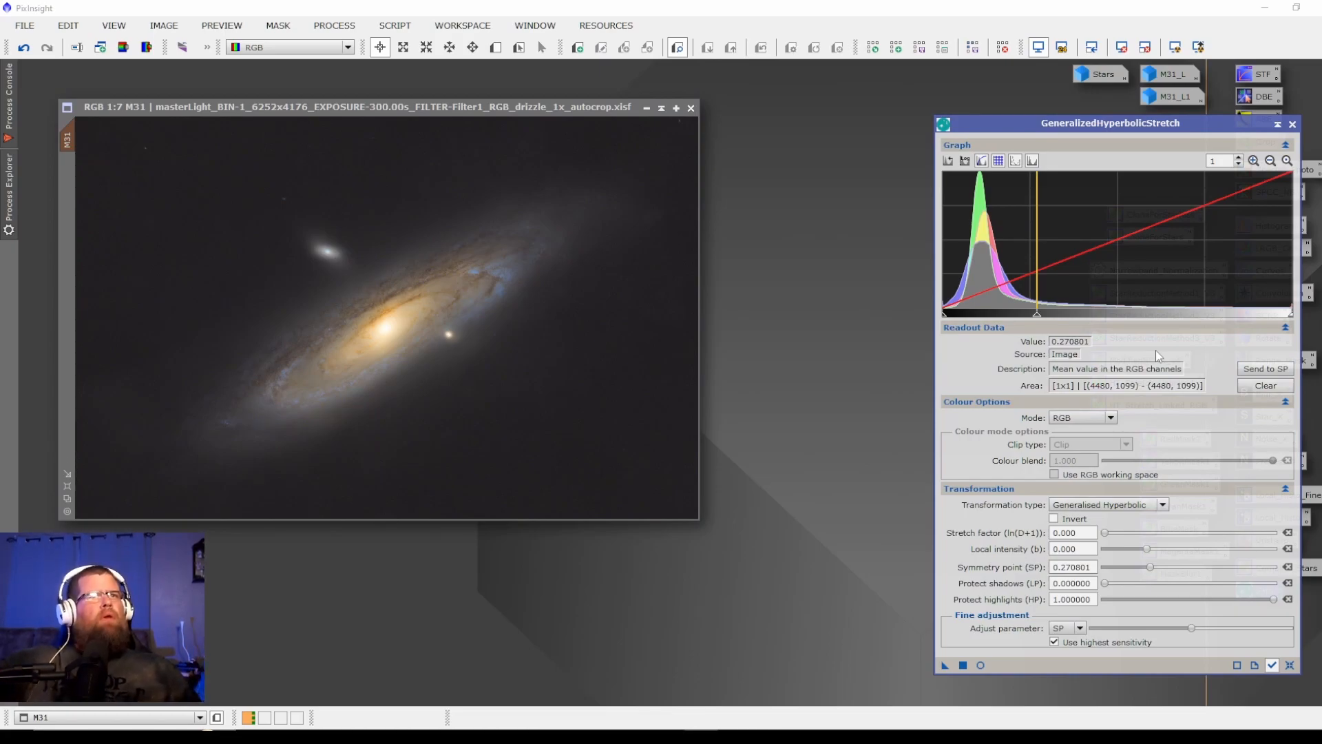
Stretch M31 with real-time preview using stretch factor 1.080, local intensity 0.390 and protect highlights 0.460, then reset the stretch parameters
left_click(1104, 535)
left_click_drag(1107, 530, 1122, 532)
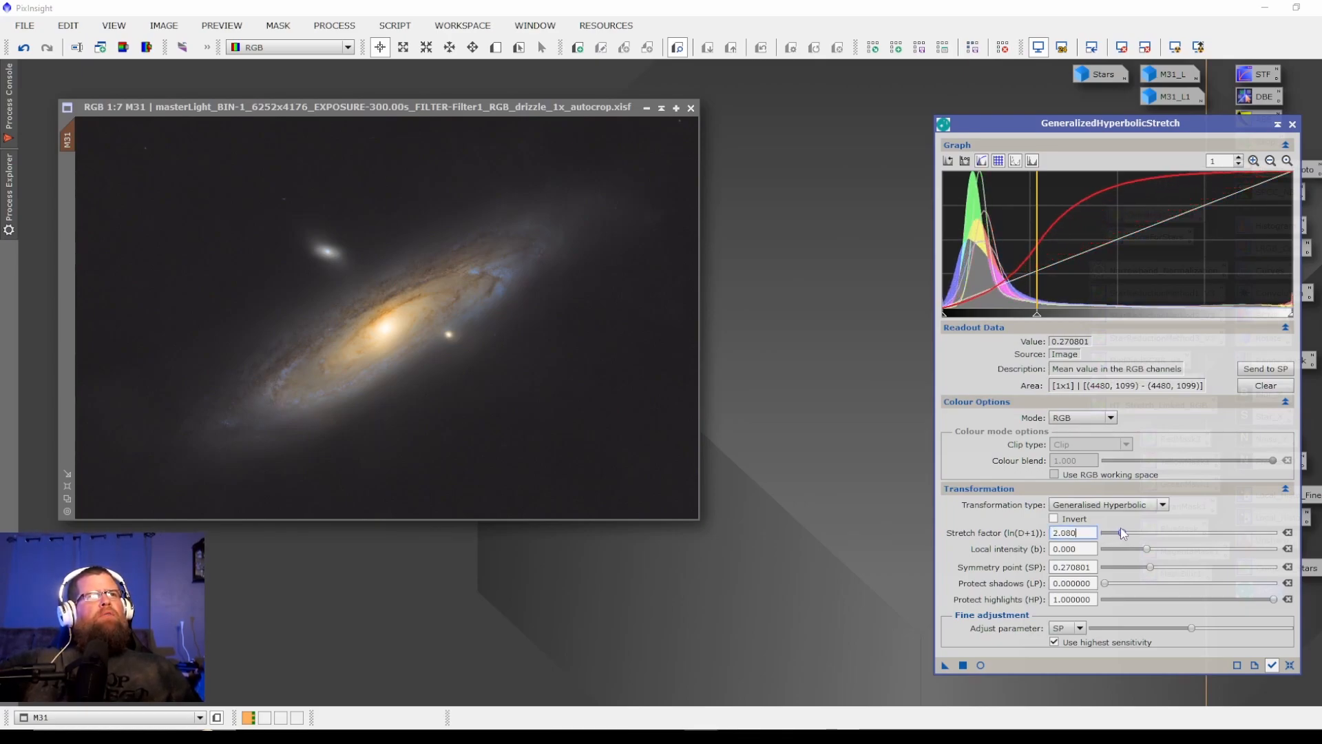
left_click(980, 666)
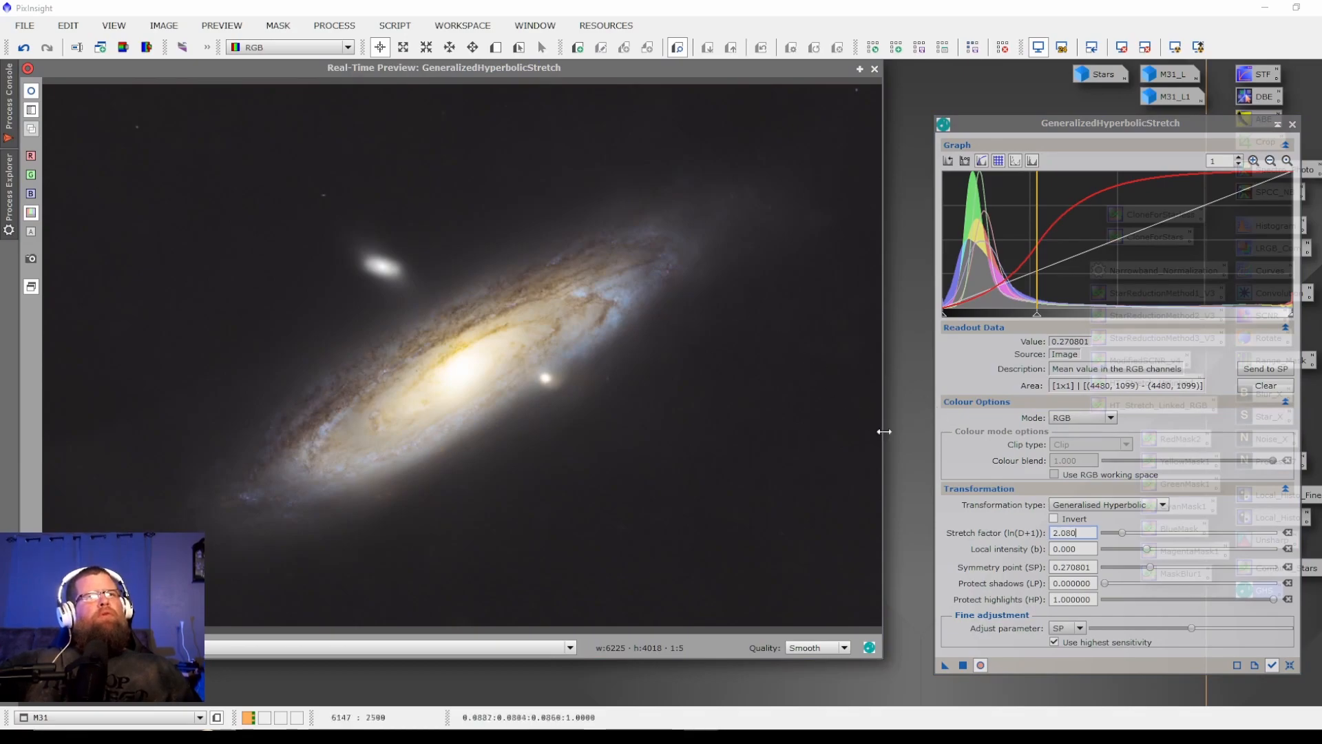
left_click_drag(1123, 535, 1116, 536)
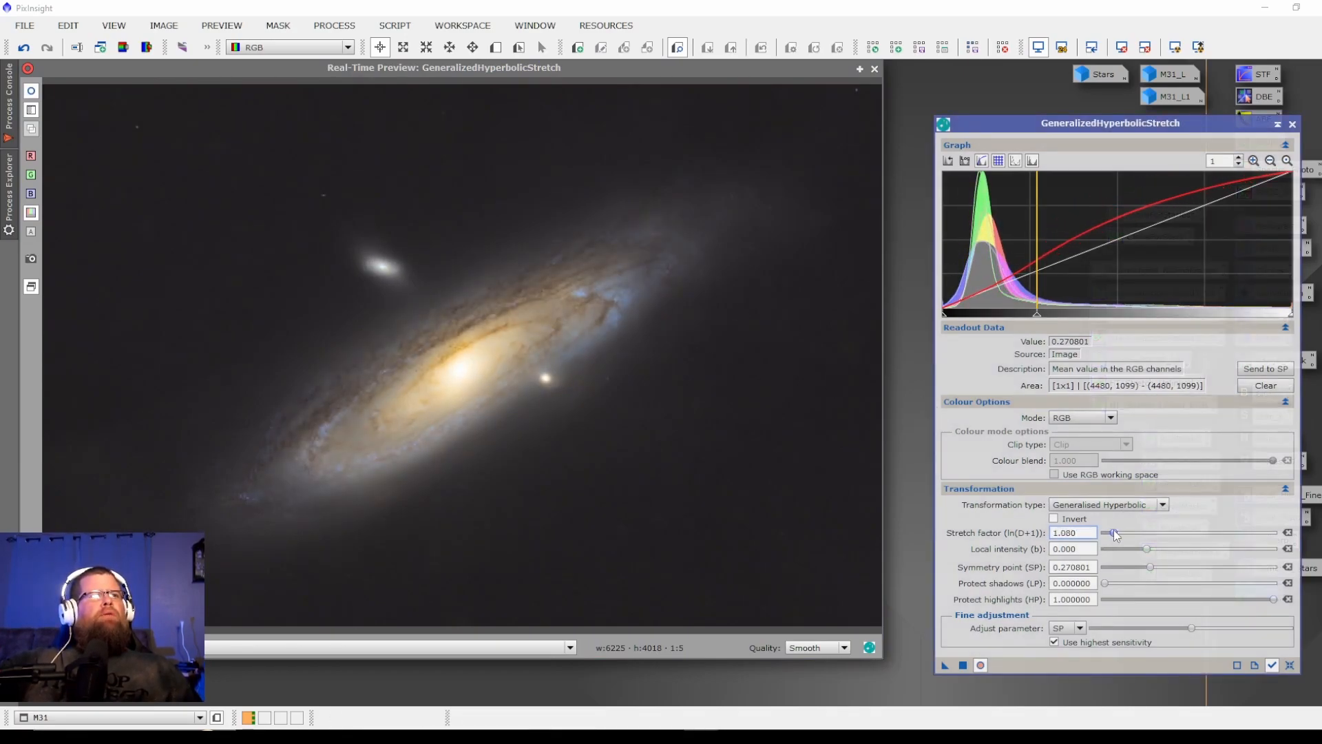
left_click(1147, 550)
mouse_move(1148, 550)
left_mouse_down()
mouse_move(1165, 549)
mouse_move(1151, 548)
left_mouse_up()
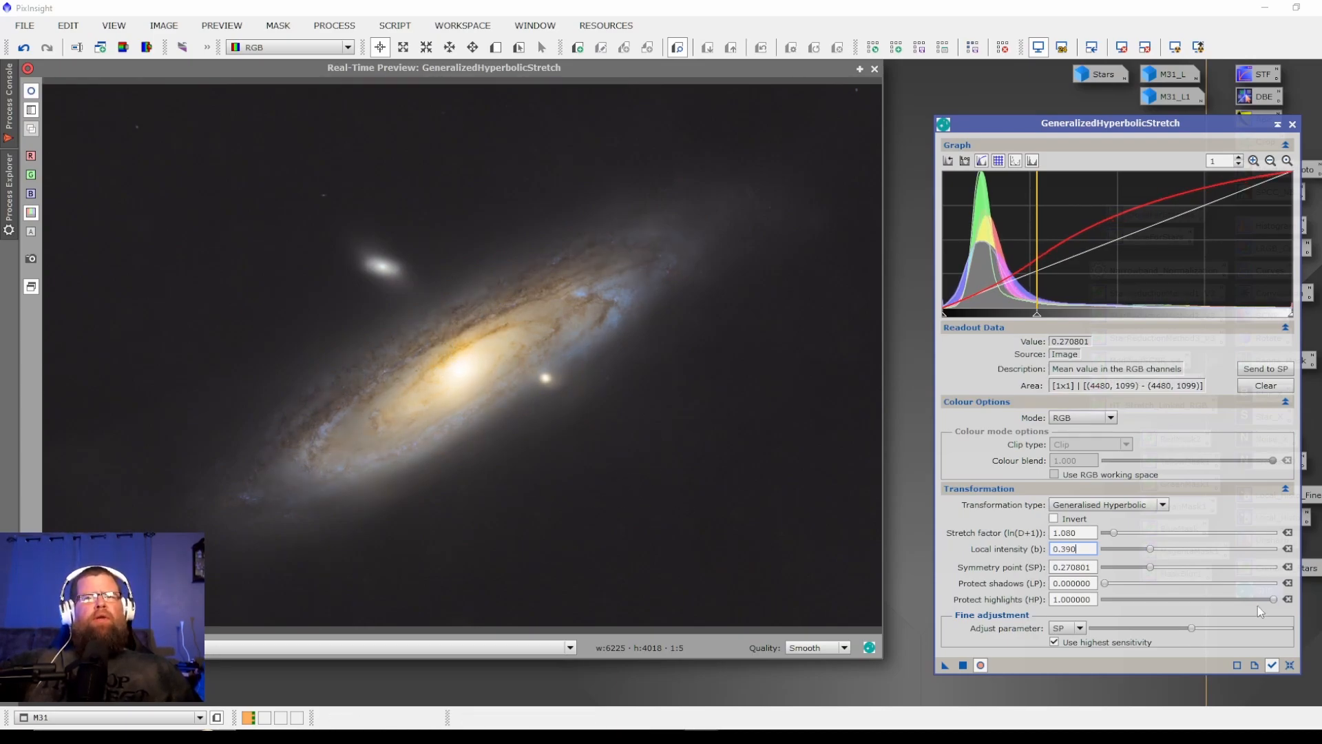
left_click_drag(1272, 601, 1185, 603)
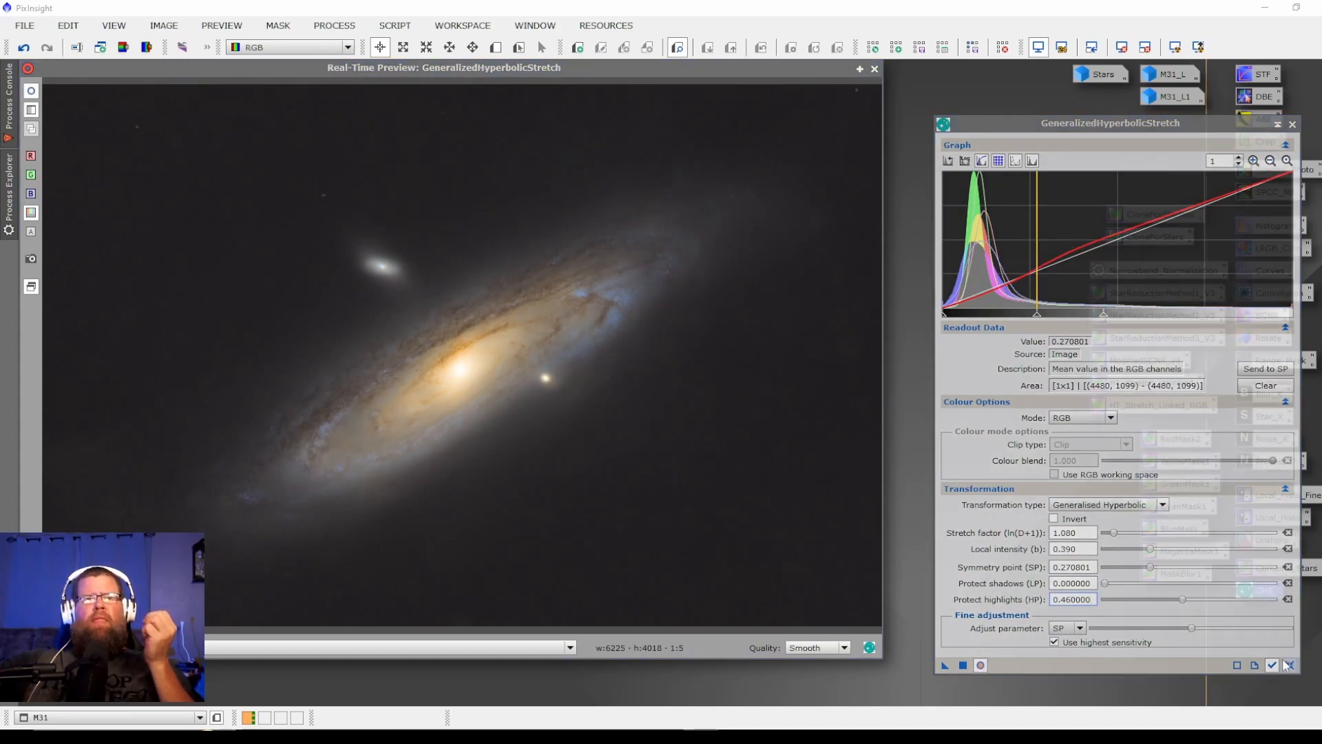
left_click(963, 665)
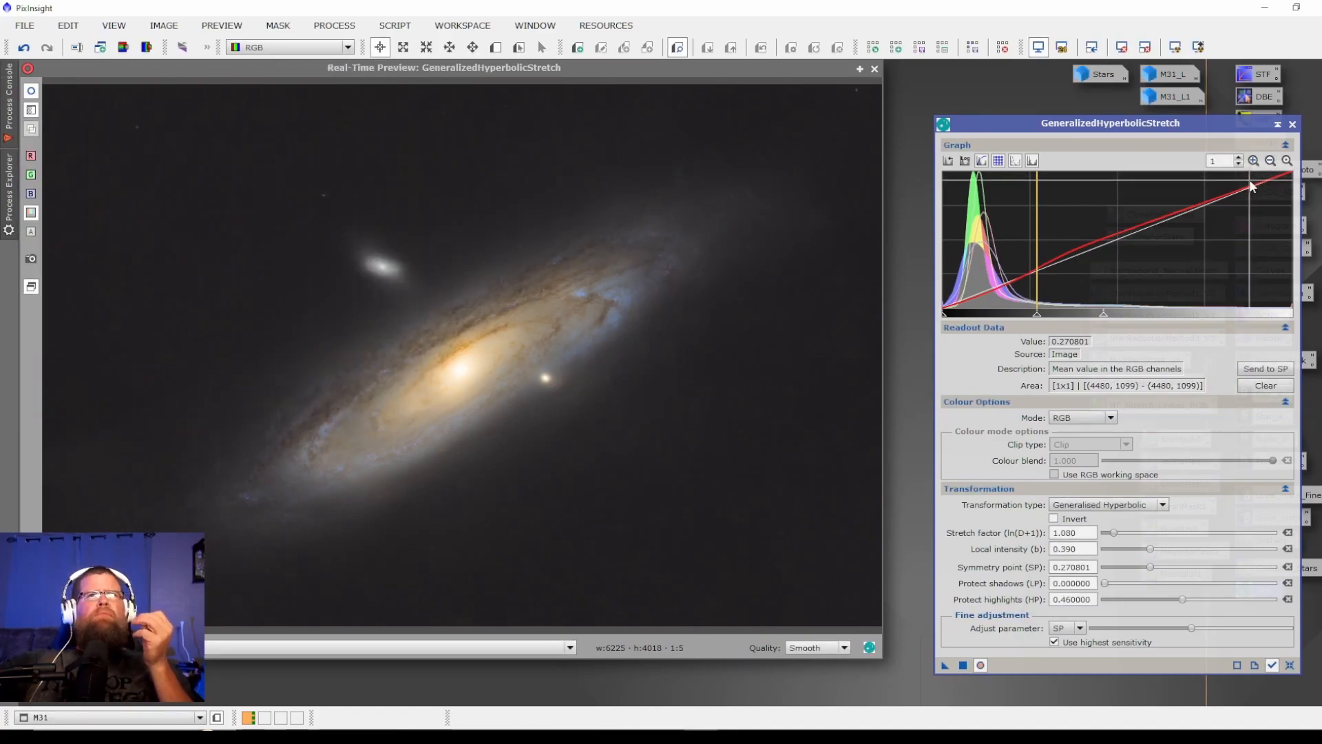
left_click(1290, 666)
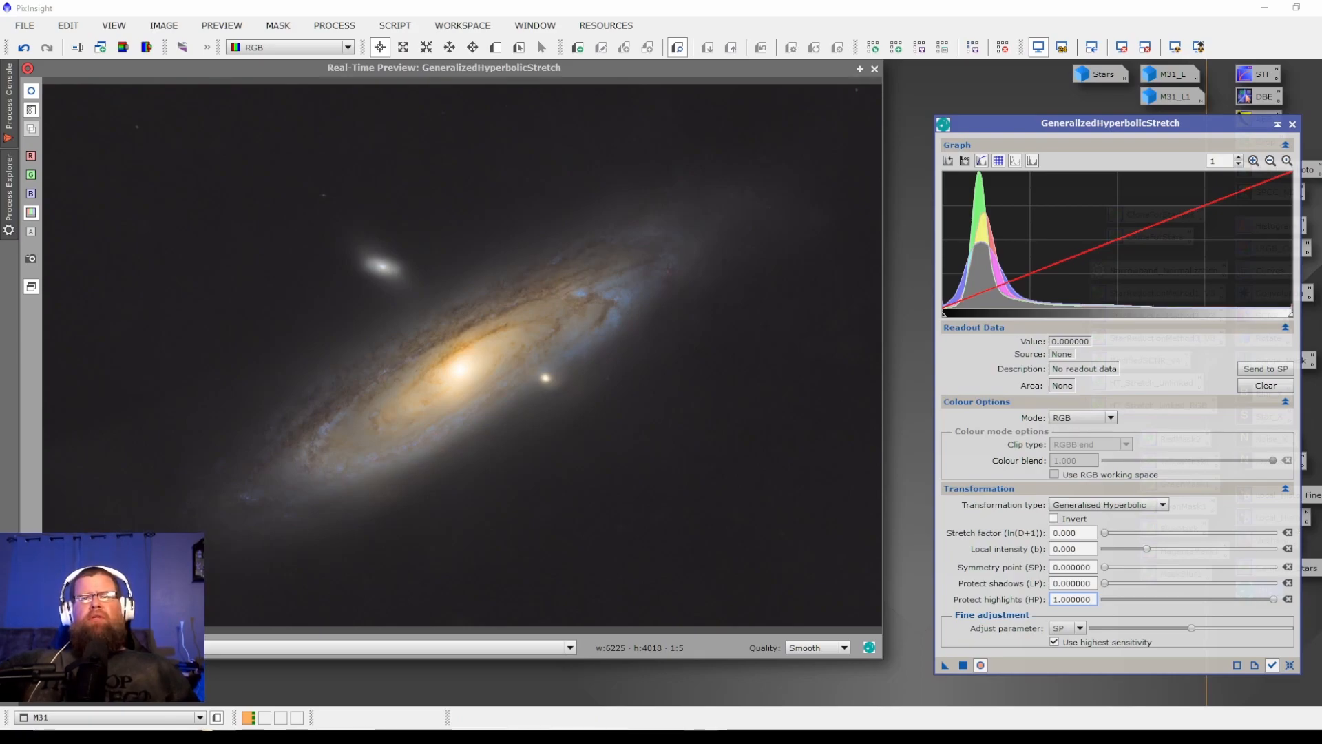
Apply a GeneralizedHyperbolicStretch in Saturation mode with stretch factor 0.340 to M31, then reset and close the process and preview
left_click(1112, 418)
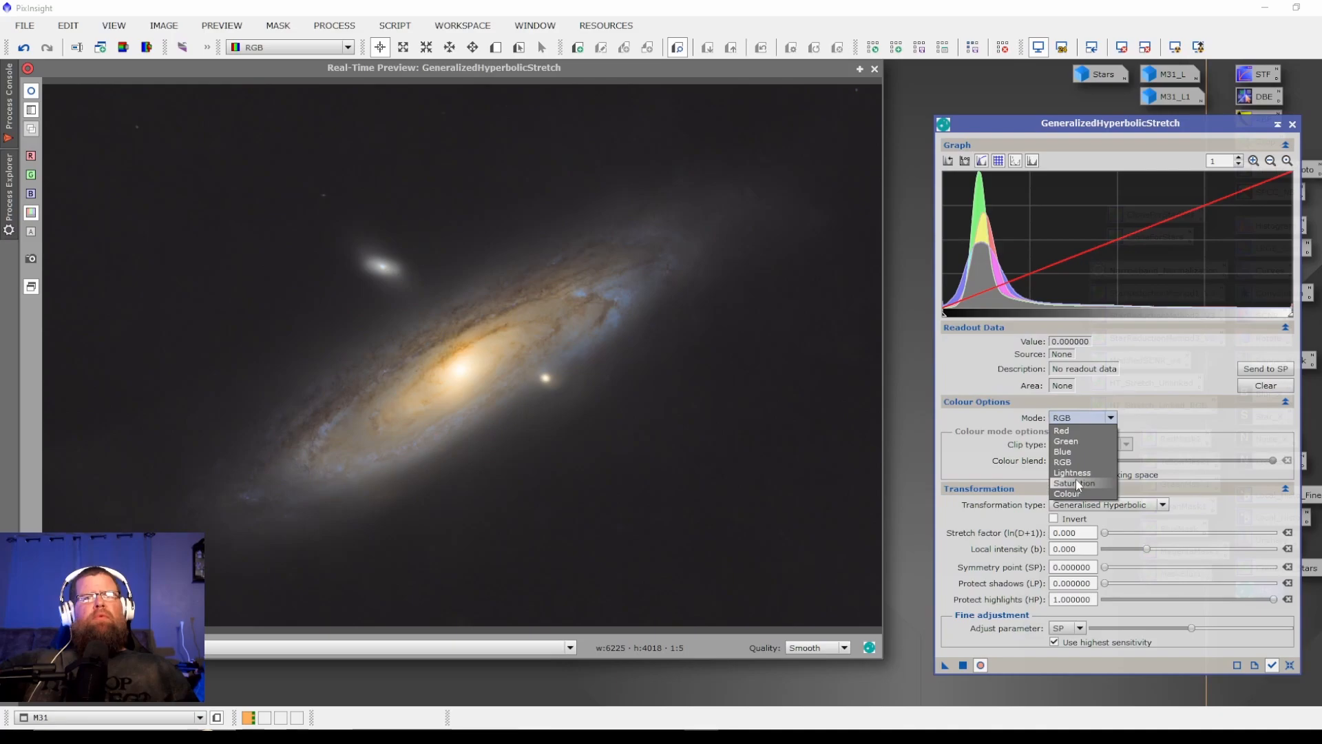
left_click(1075, 478)
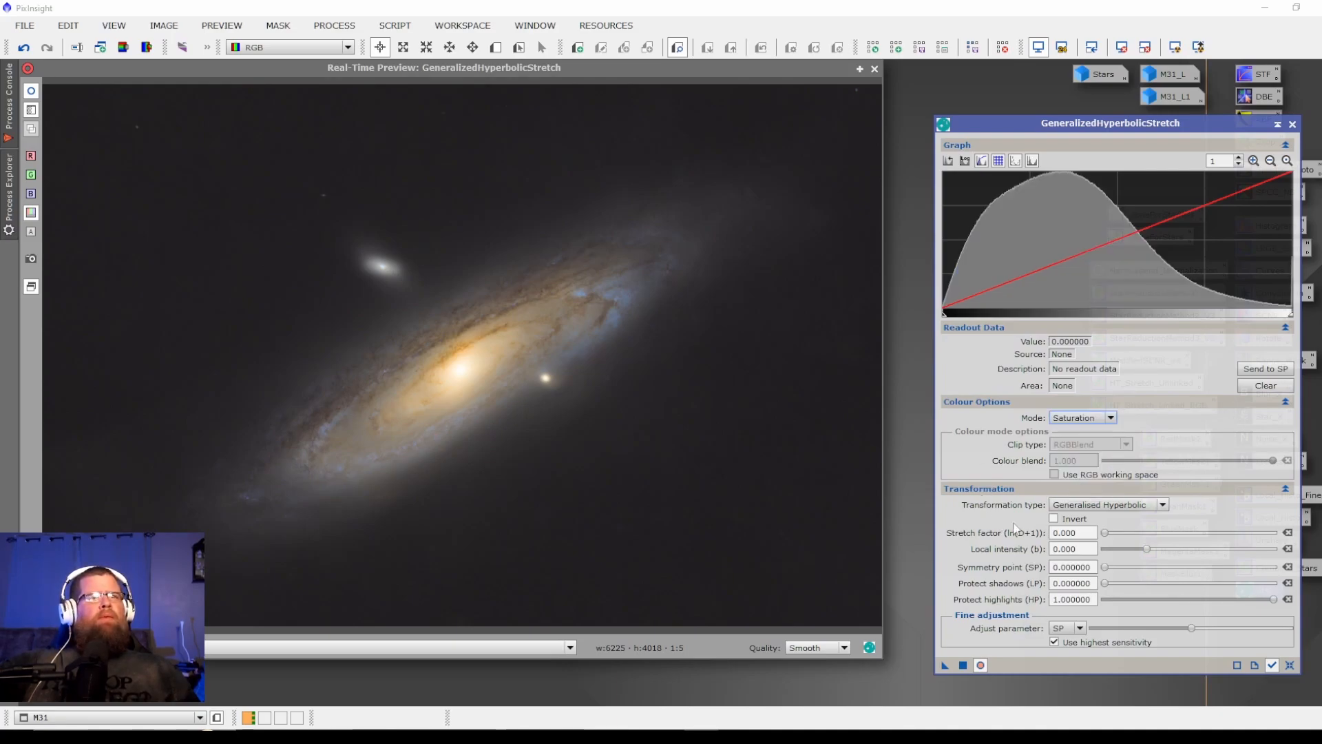
left_click_drag(1106, 535, 1108, 536)
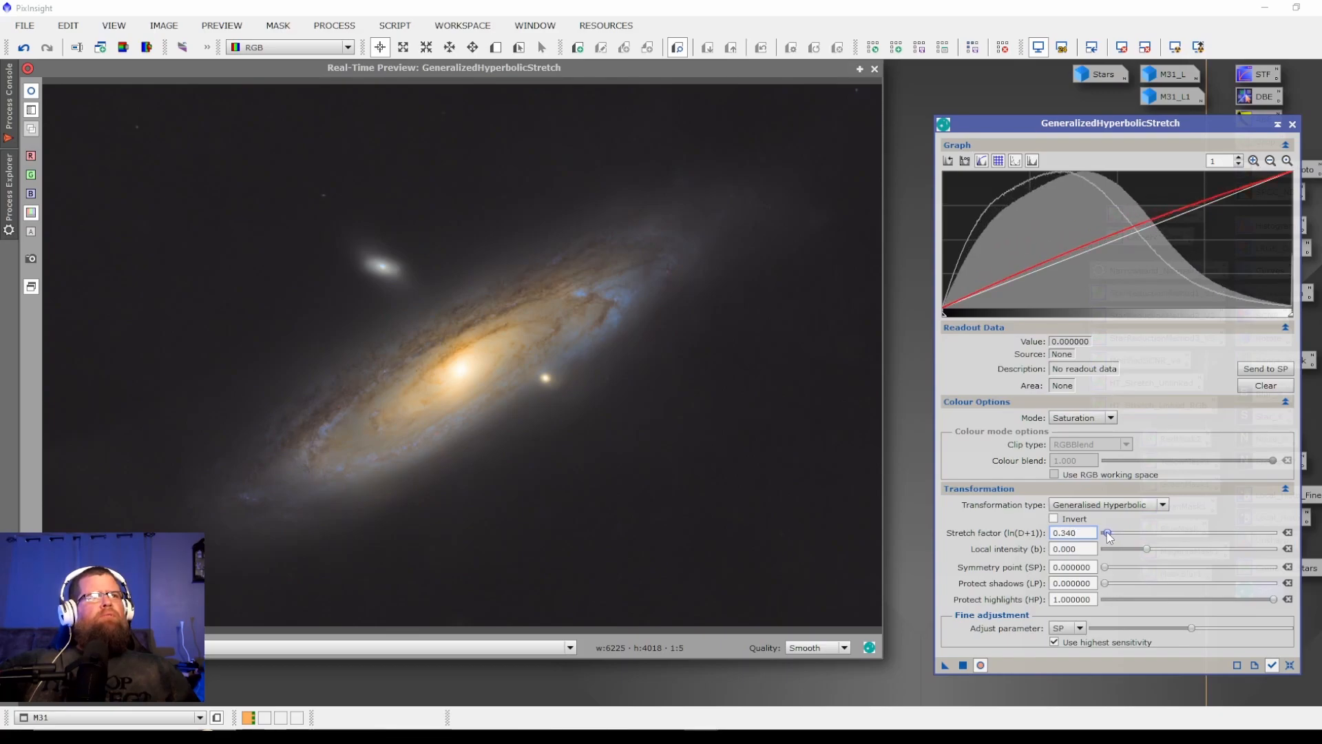
left_click(963, 666)
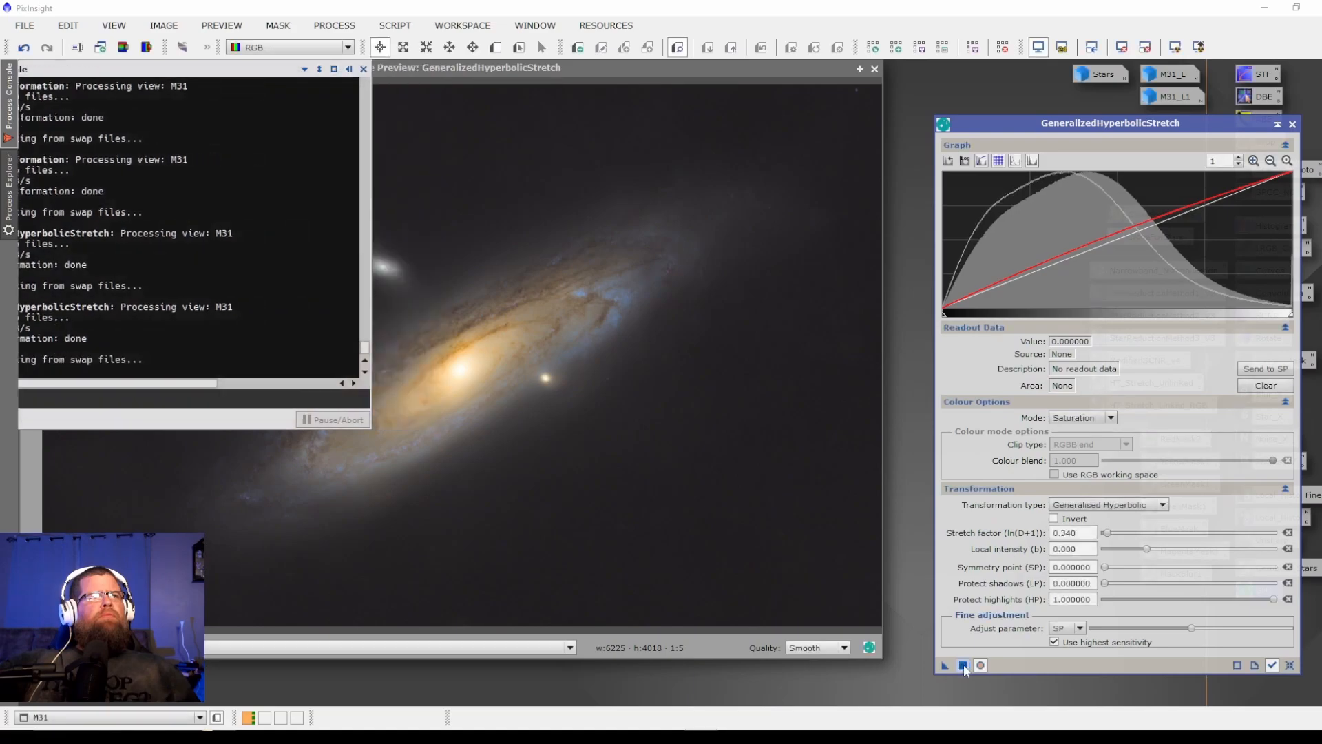
left_click(1288, 666)
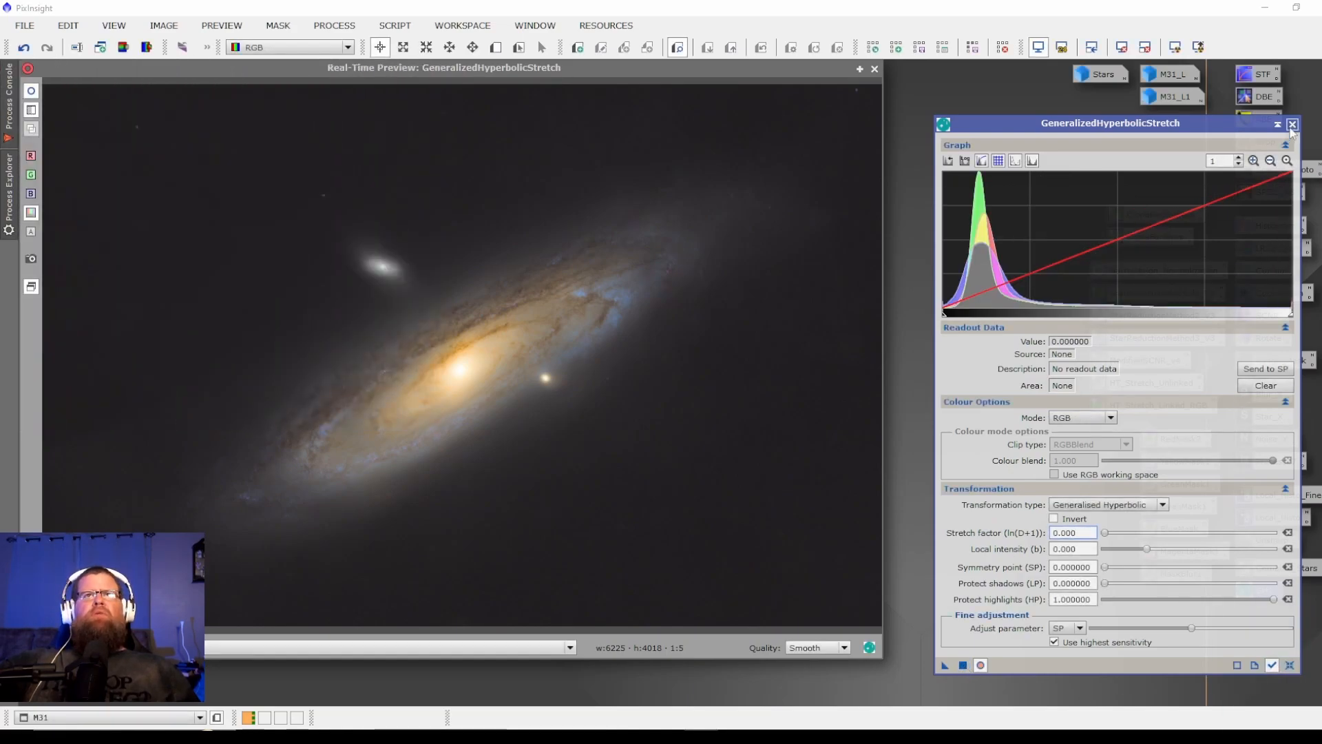
left_click(874, 70)
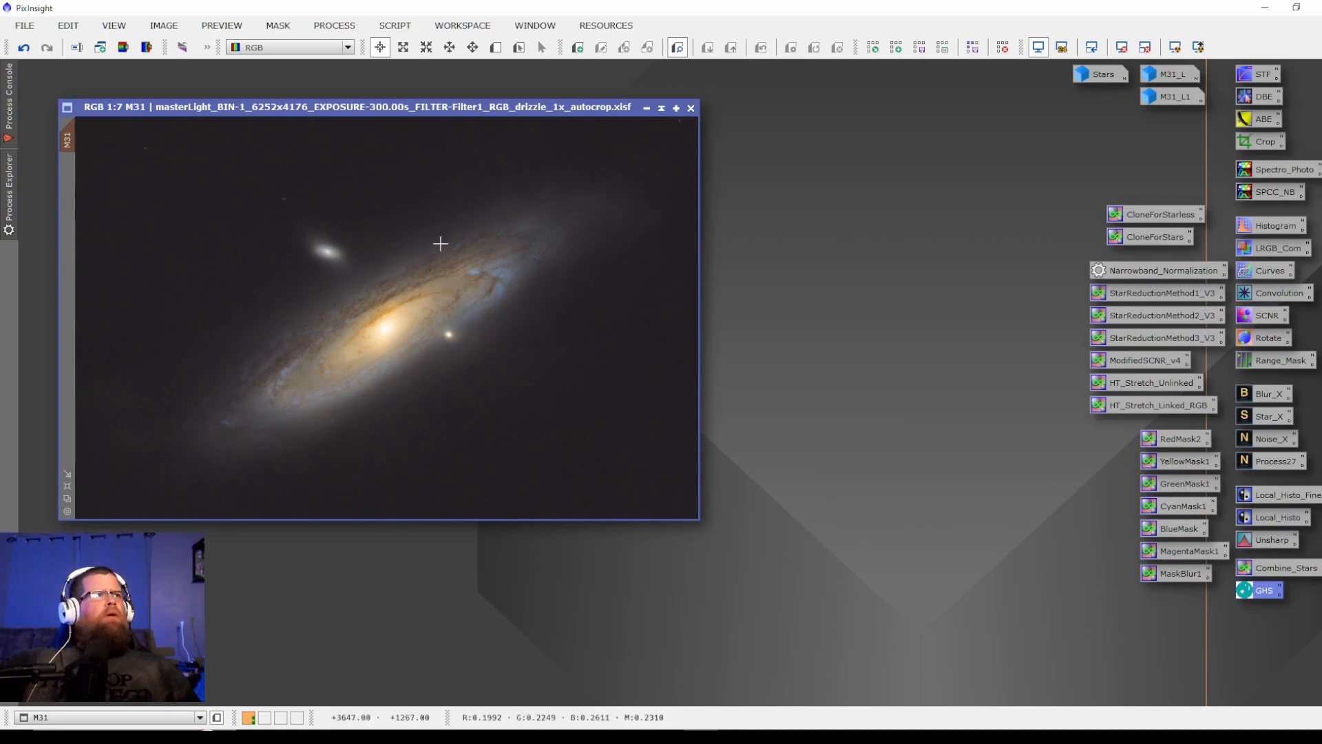
Open the Local_Histo_Fine preset of LocalHistogramEqualization, preview it in real time on M31, and set the kernel radius to 28
left_click_drag(387, 110, 420, 150)
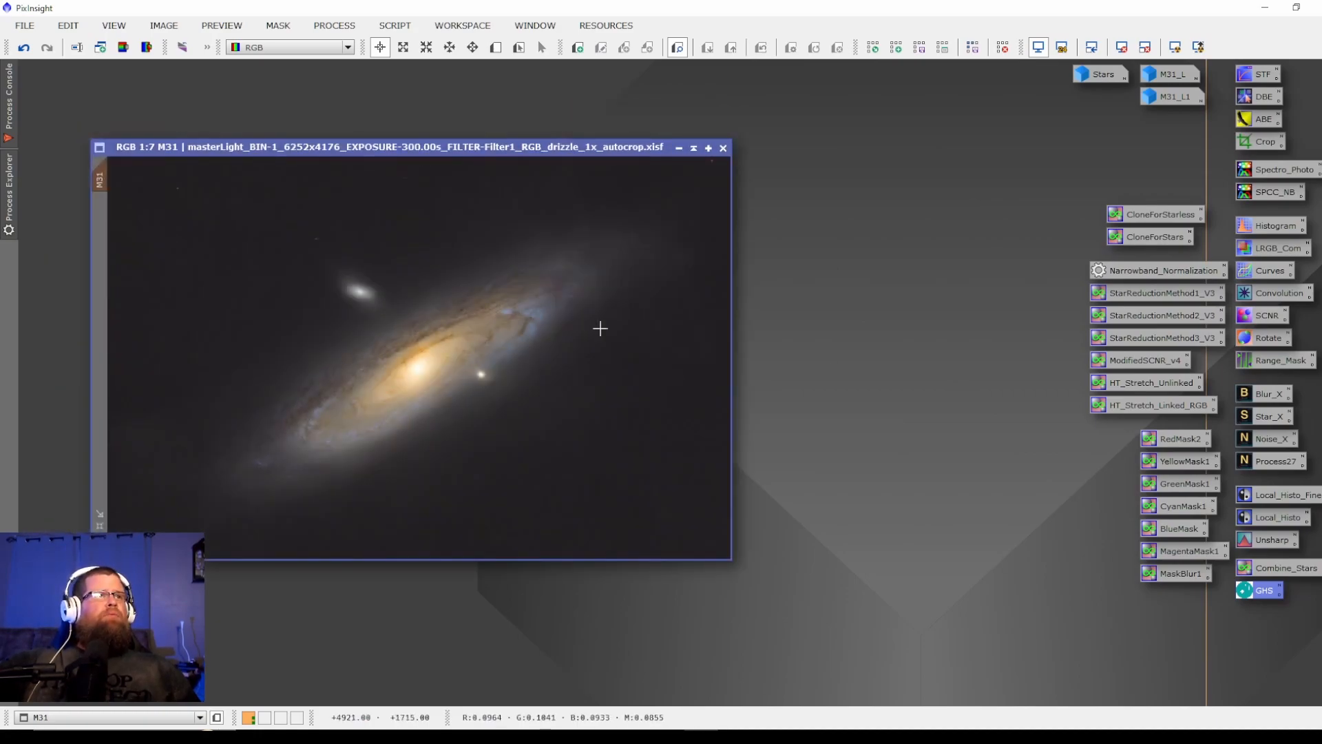
left_click_drag(431, 147, 391, 121)
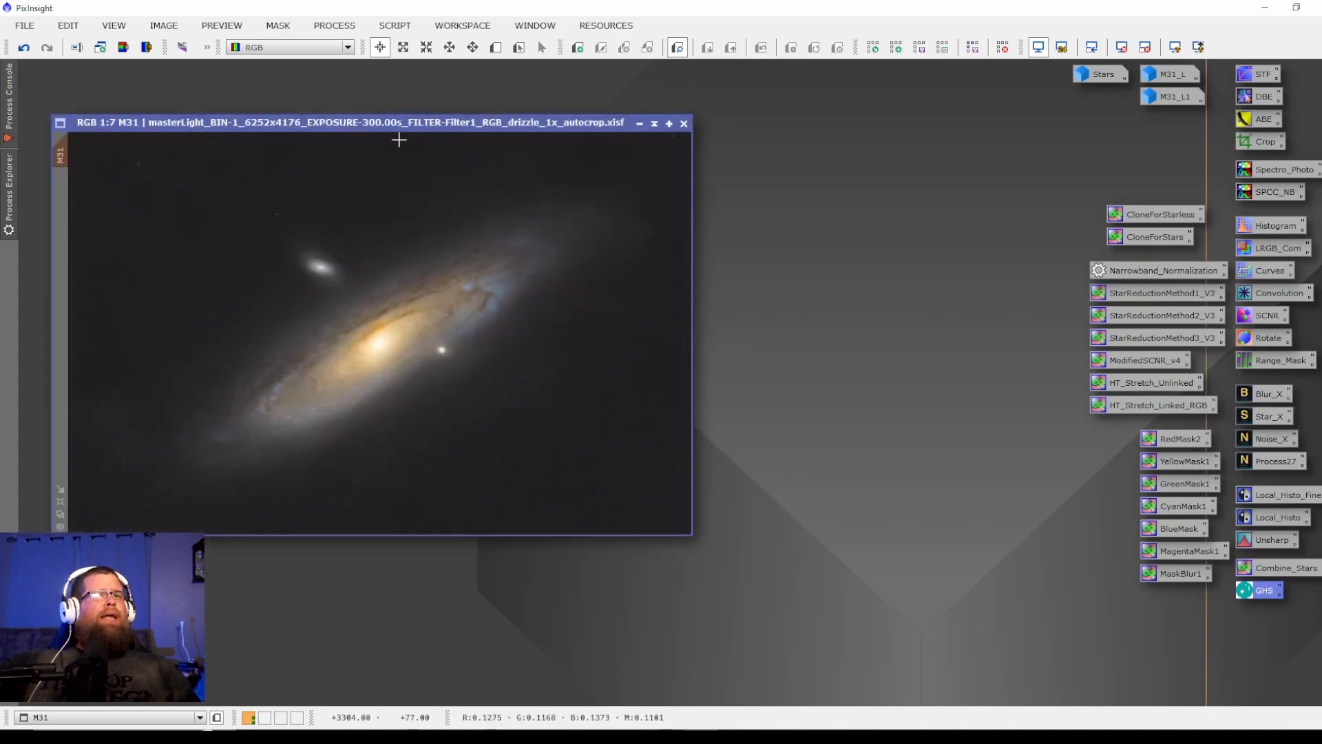
double_click(1282, 496)
left_click_drag(1211, 525, 1086, 594)
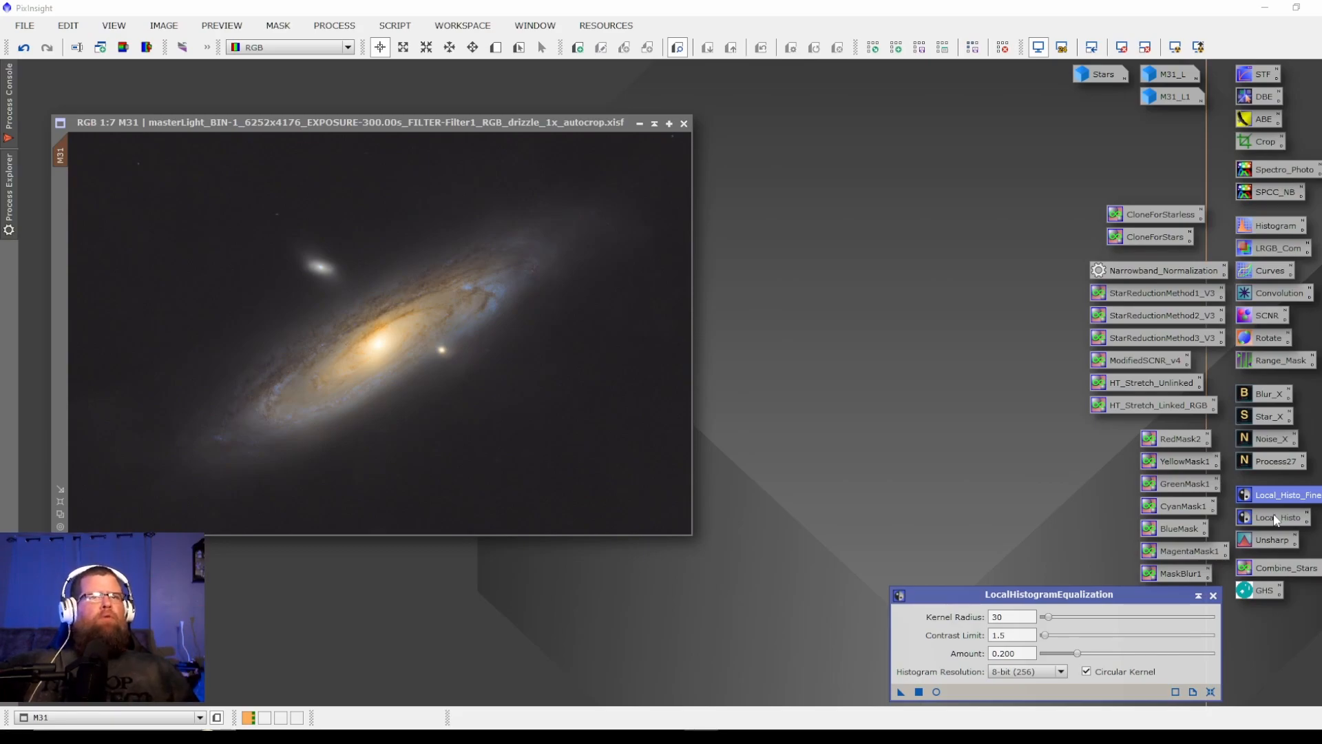
left_click(938, 691)
left_click_drag(1012, 599, 1034, 586)
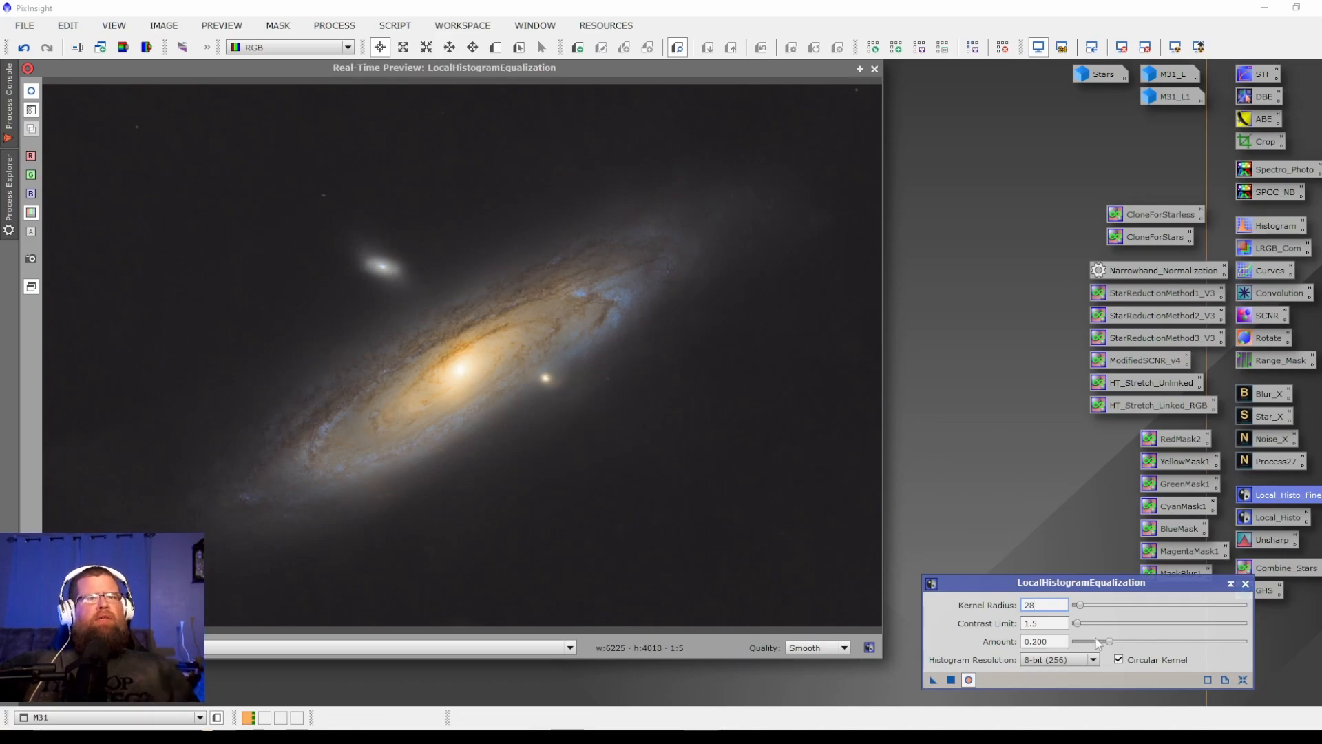
Set the LocalHistogramEqualization amount to 0.200, apply it to M31, and close the process and preview
left_click_drag(1109, 641, 1143, 643)
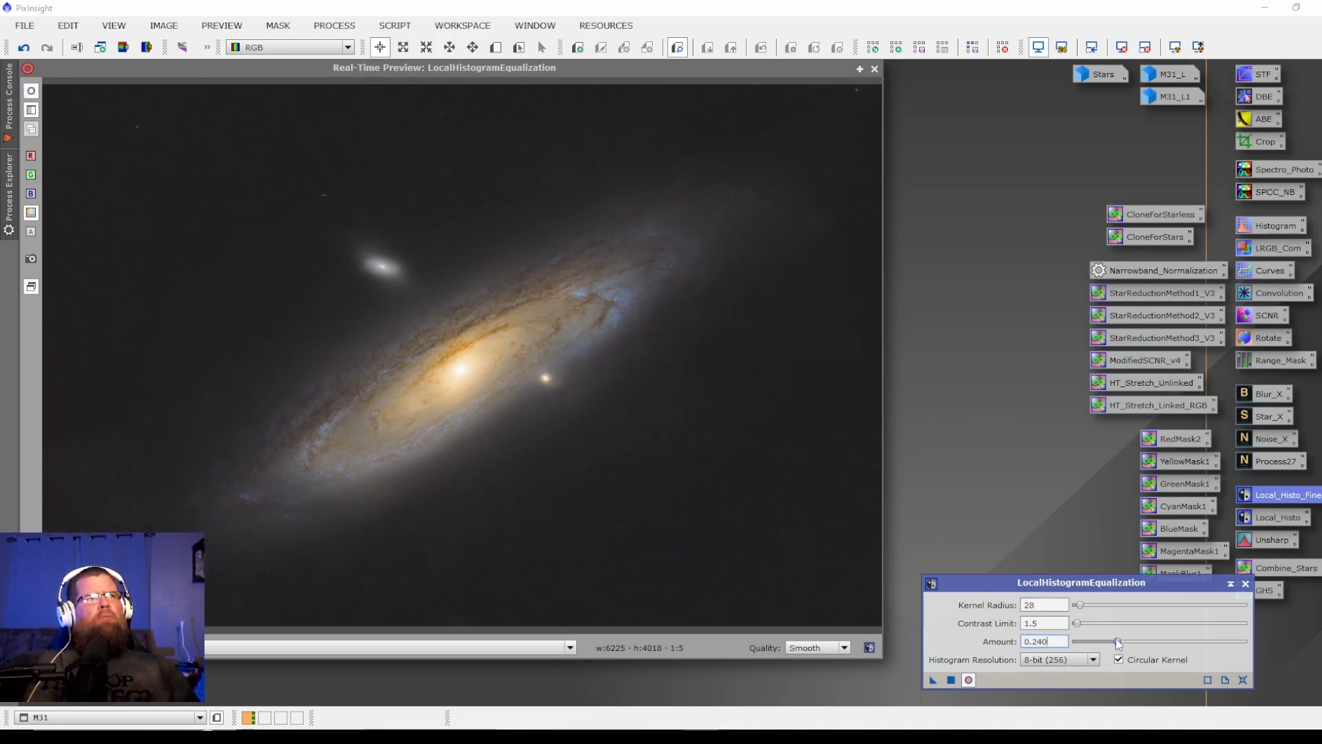
double_click(1060, 642)
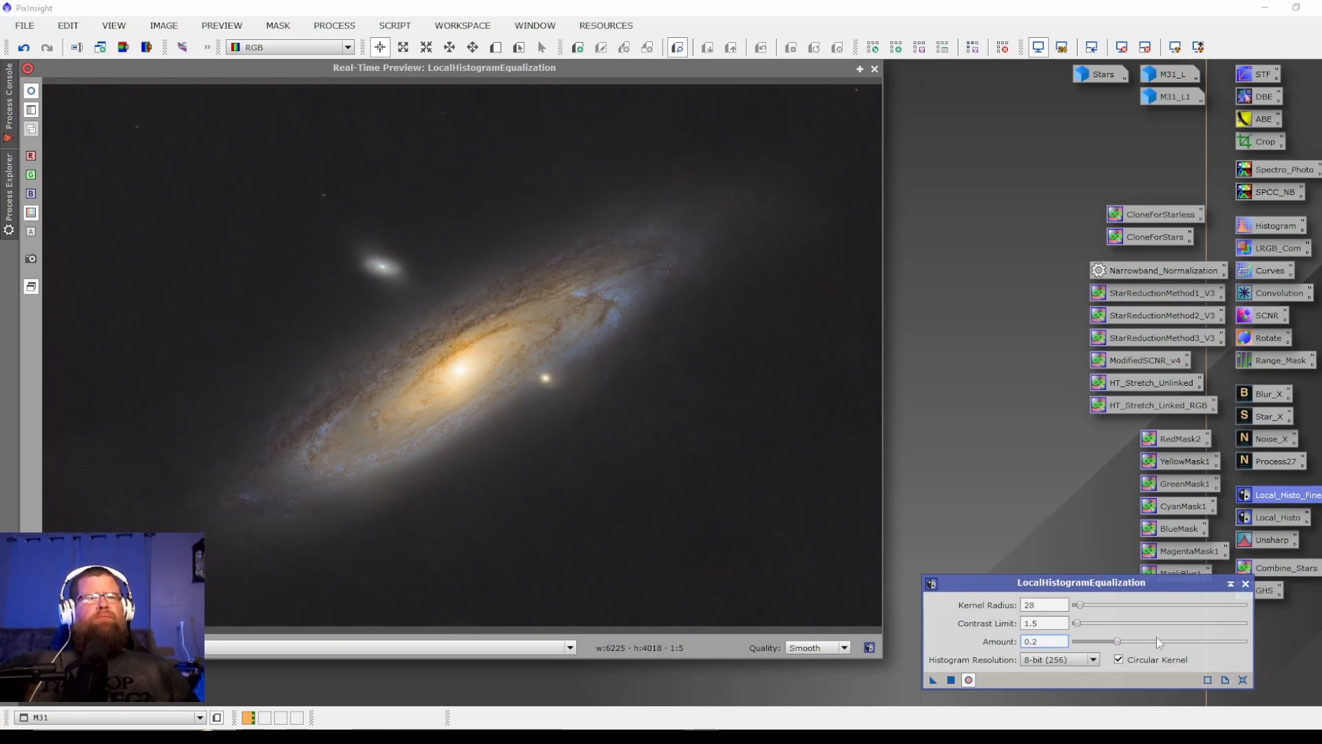
type("2")
key("Return")
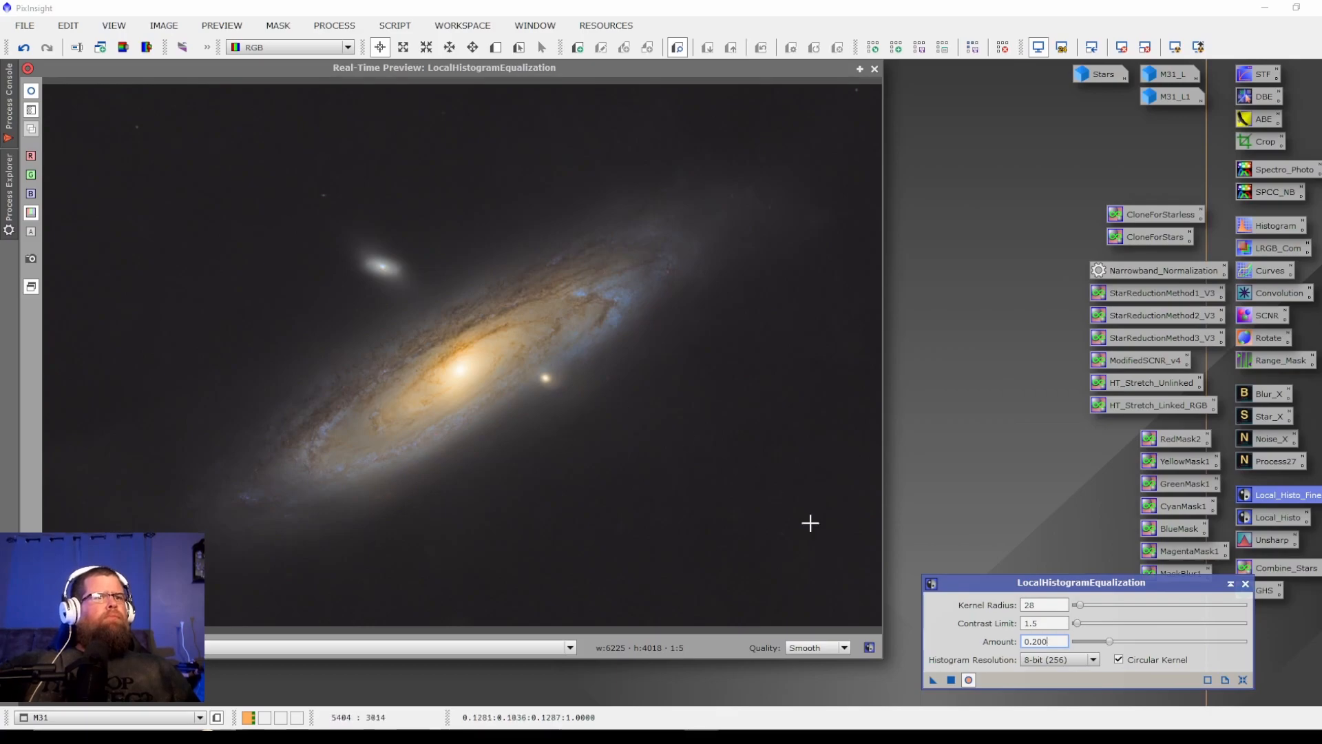
left_click(951, 680)
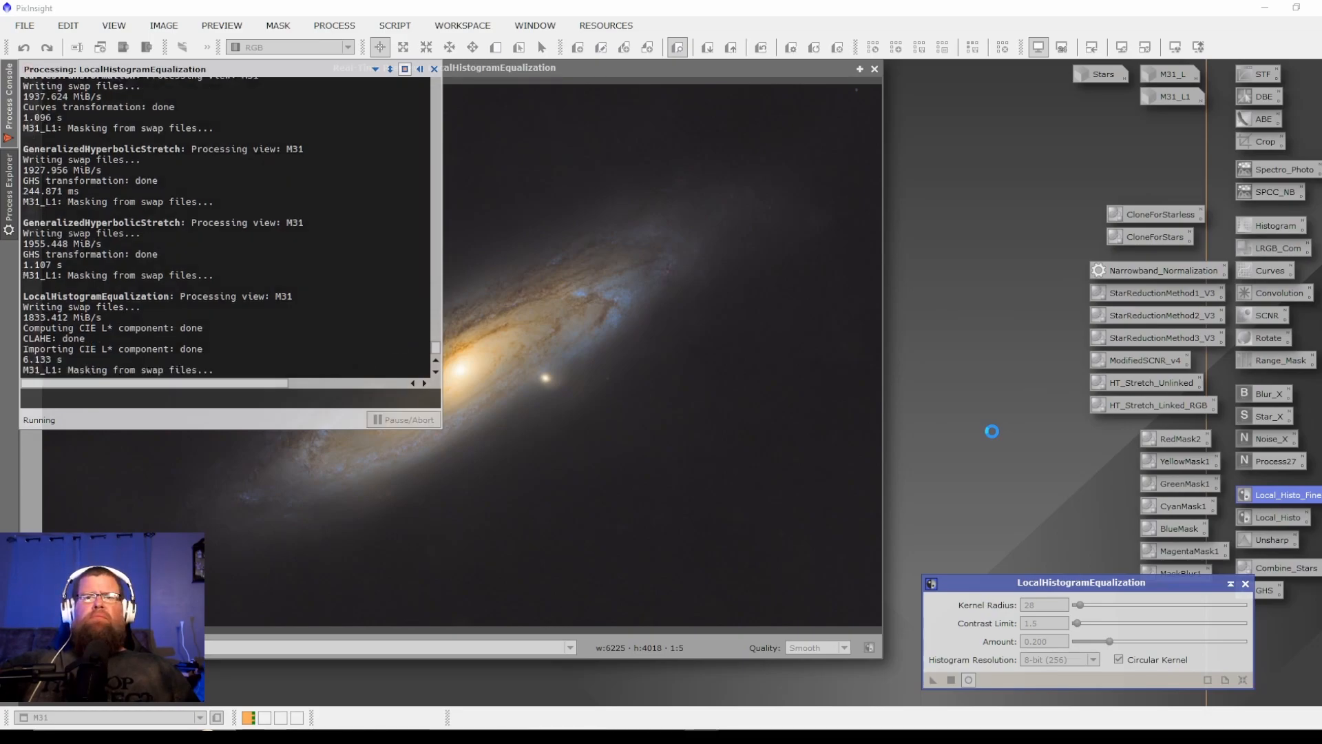
left_click(1246, 583)
left_click(874, 69)
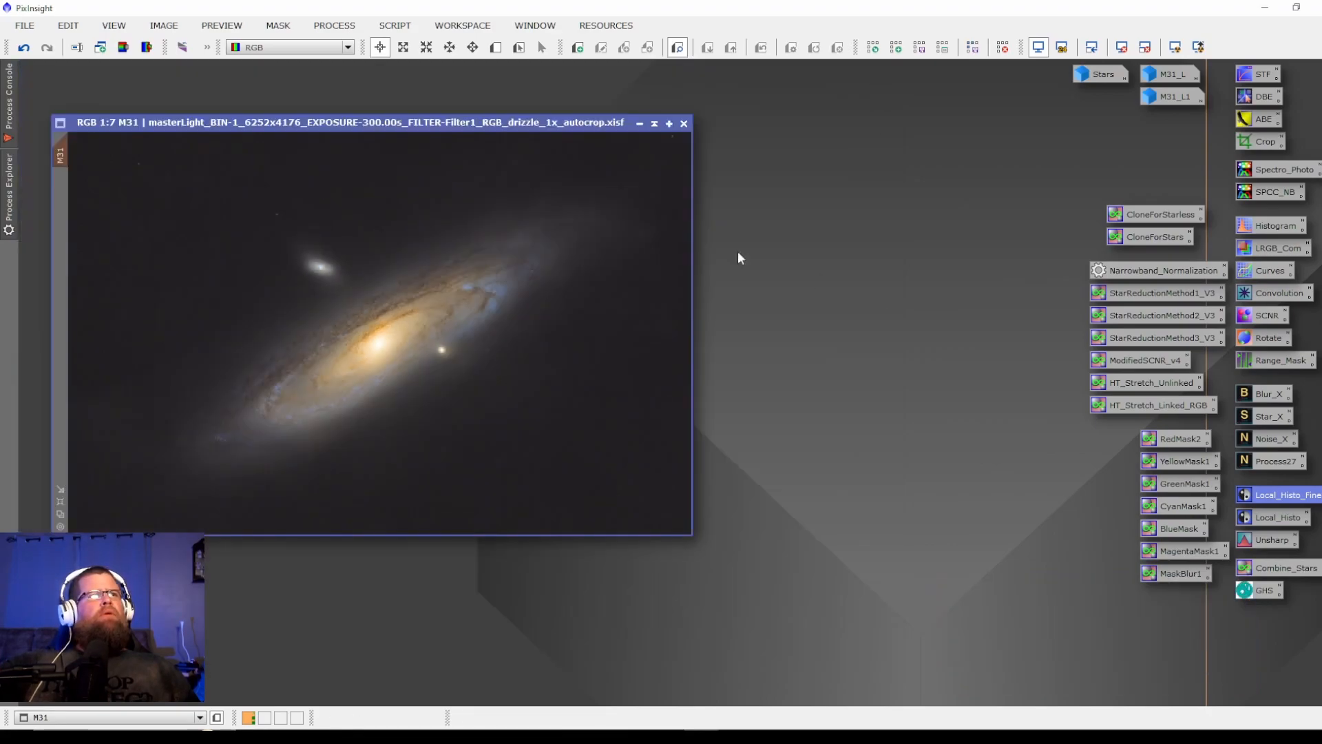
Apply HDRMultiscaleTransform to M31 with the Small Scale 16 (3) scaling function and To lightness enabled
left_click_drag(400, 125, 419, 155)
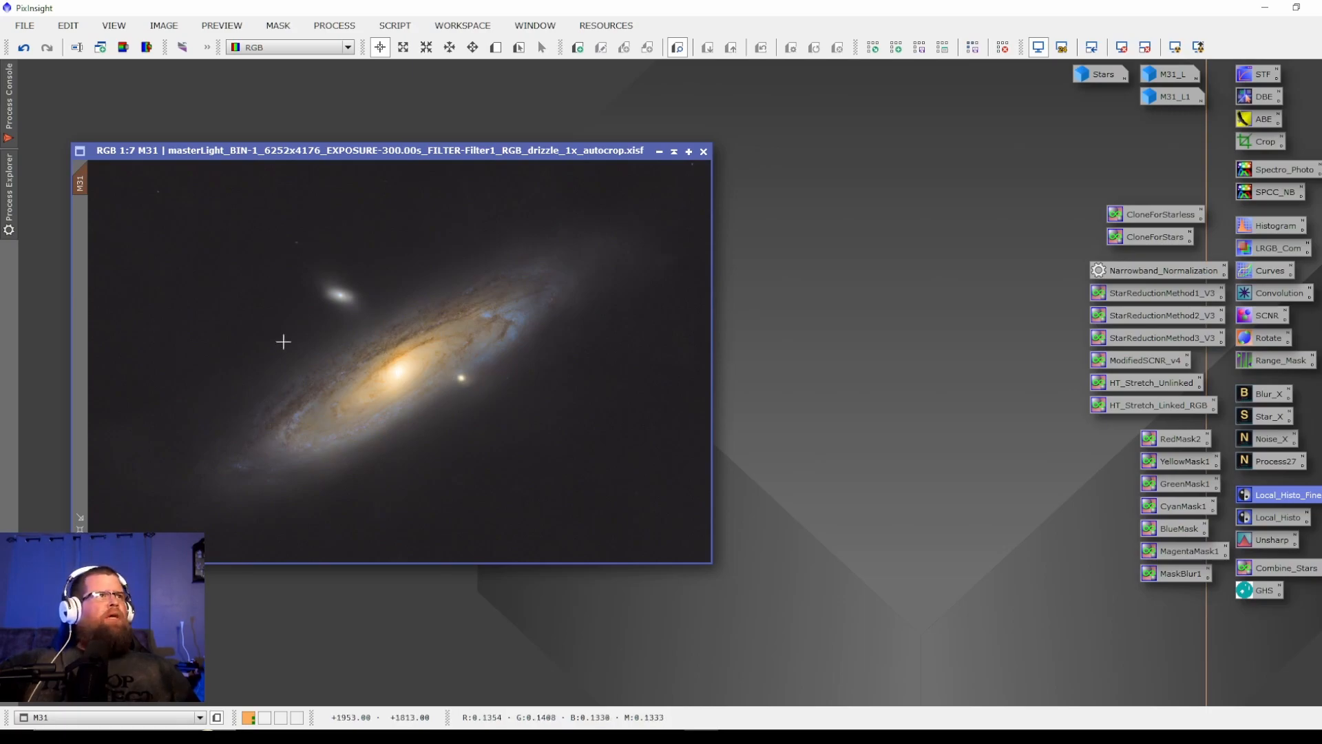
left_click_drag(432, 150, 407, 131)
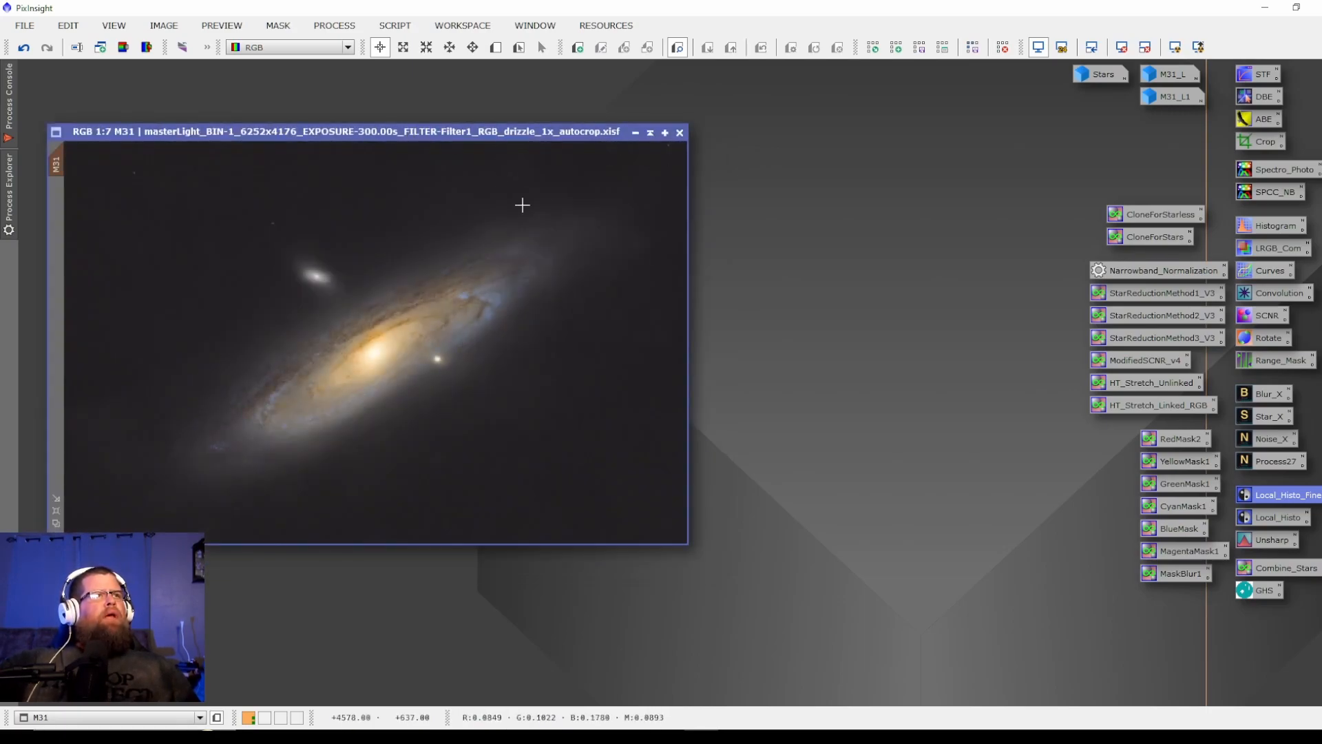
left_click(328, 27)
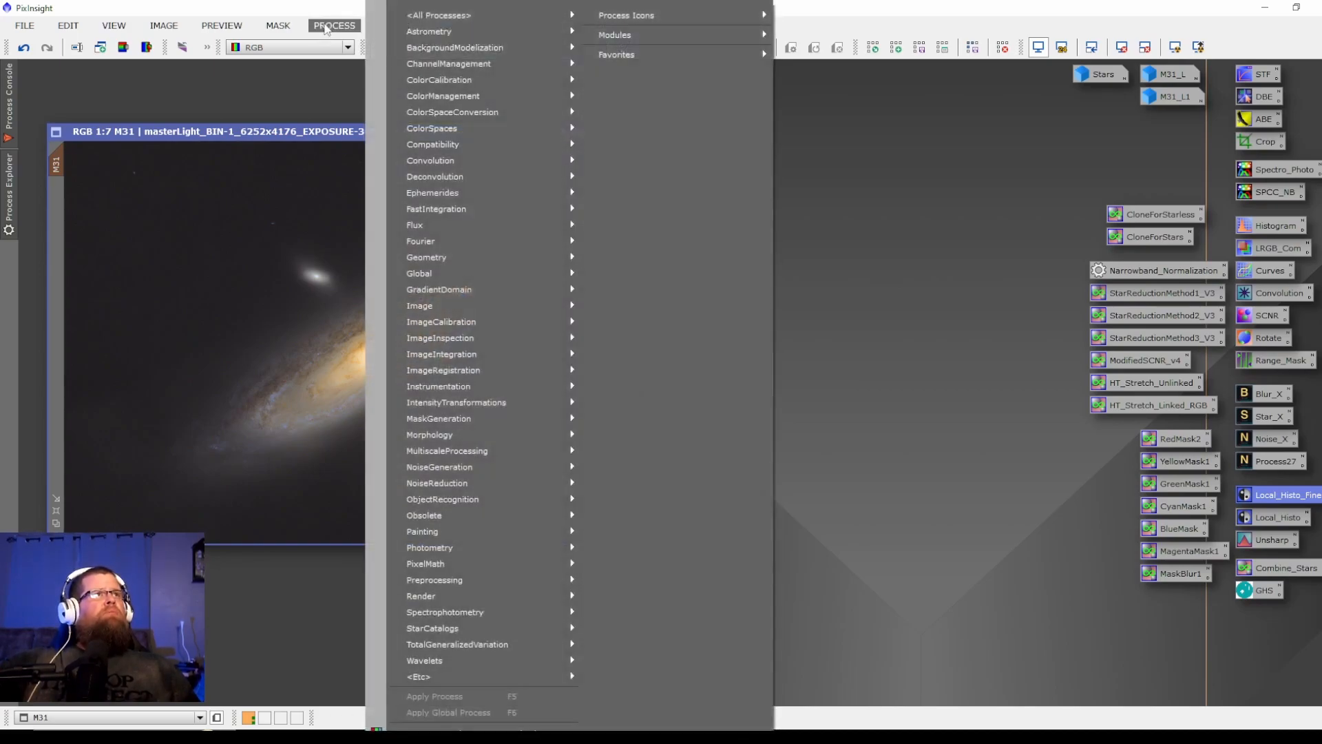
mouse_move(448, 19)
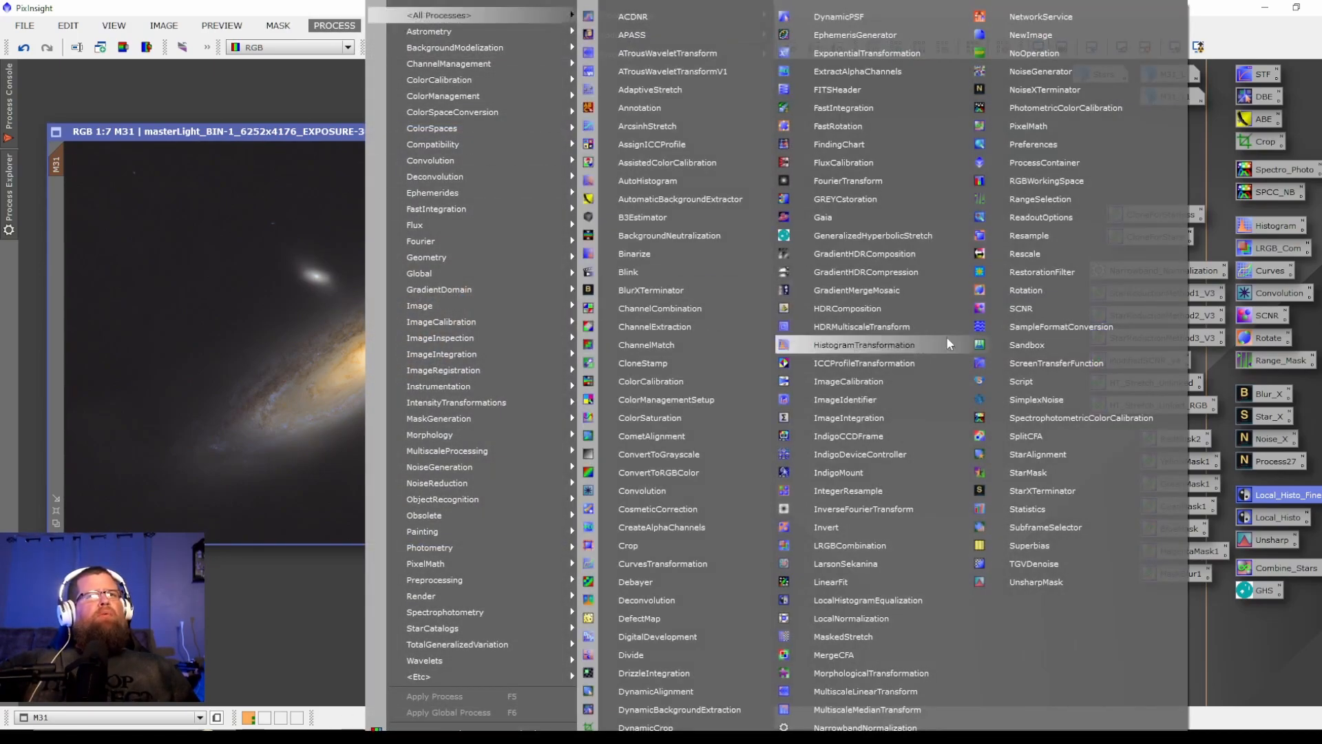
left_click(911, 328)
left_click_drag(1191, 303, 1052, 326)
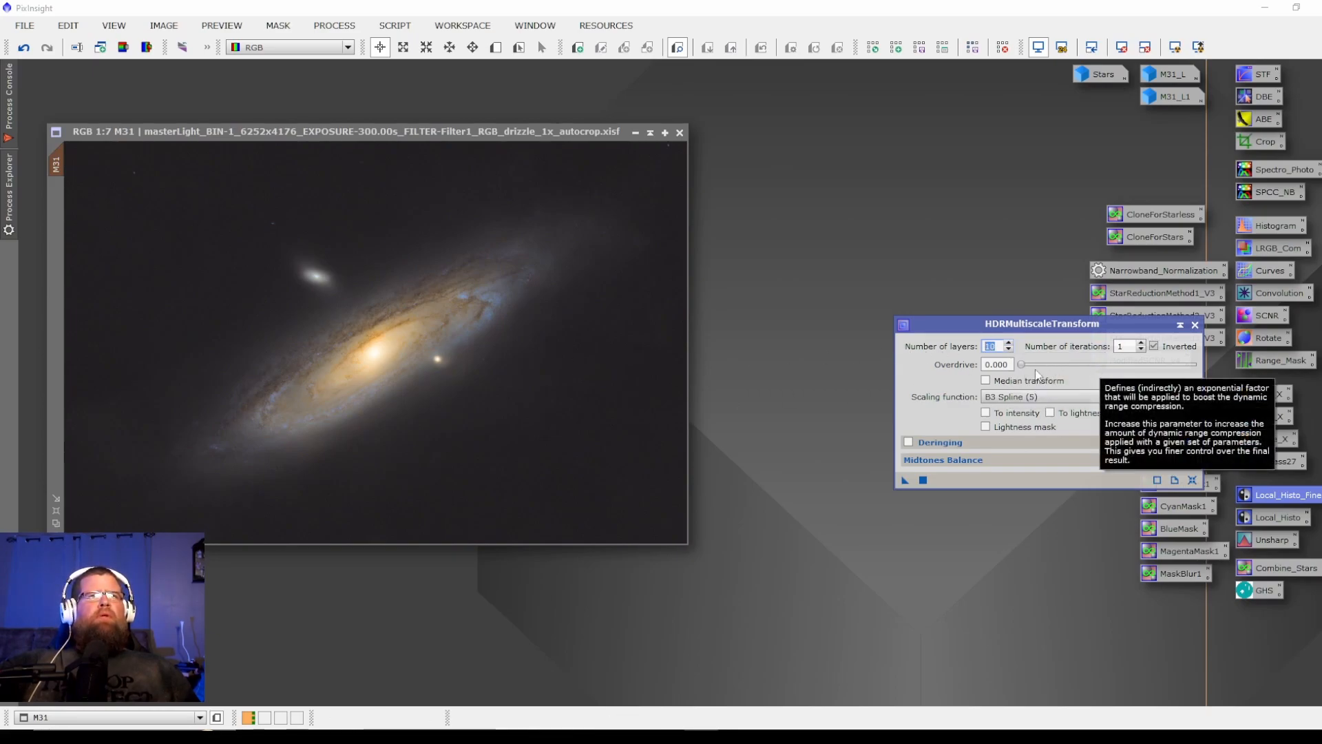
left_click(1045, 394)
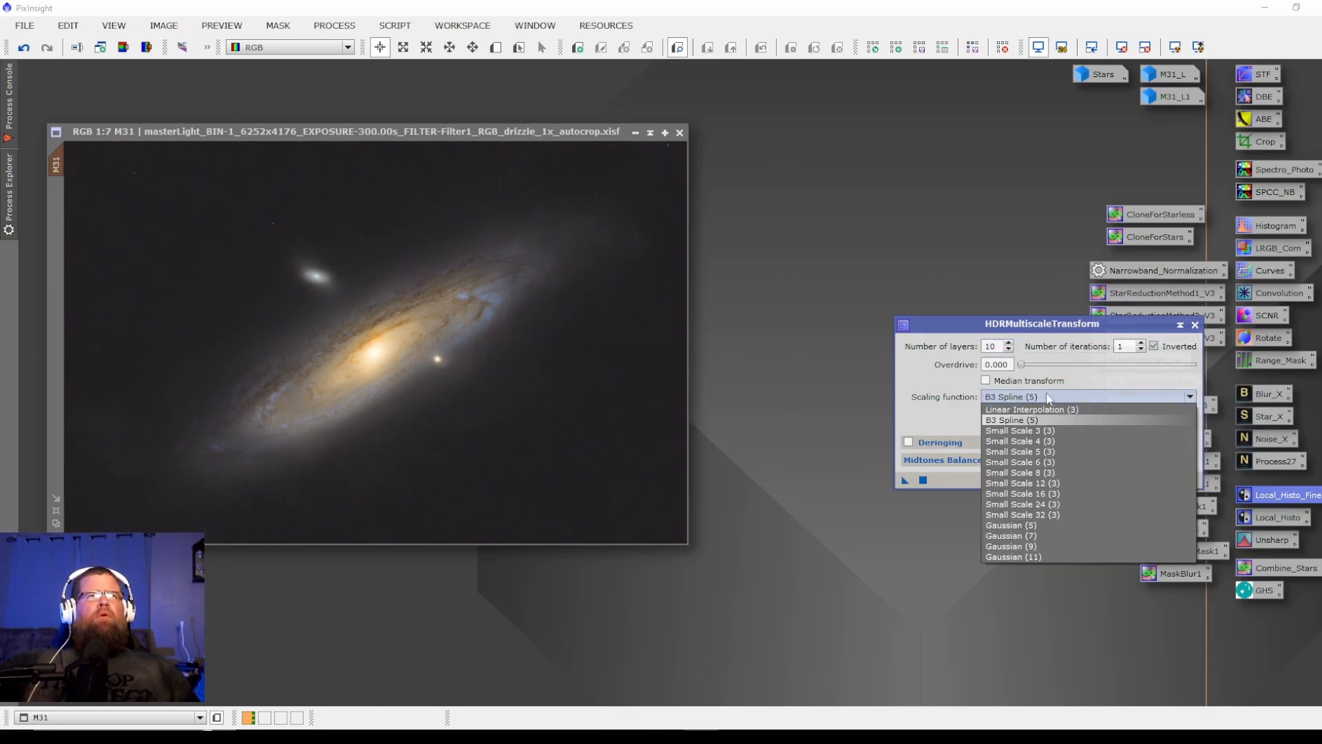
left_click(1033, 494)
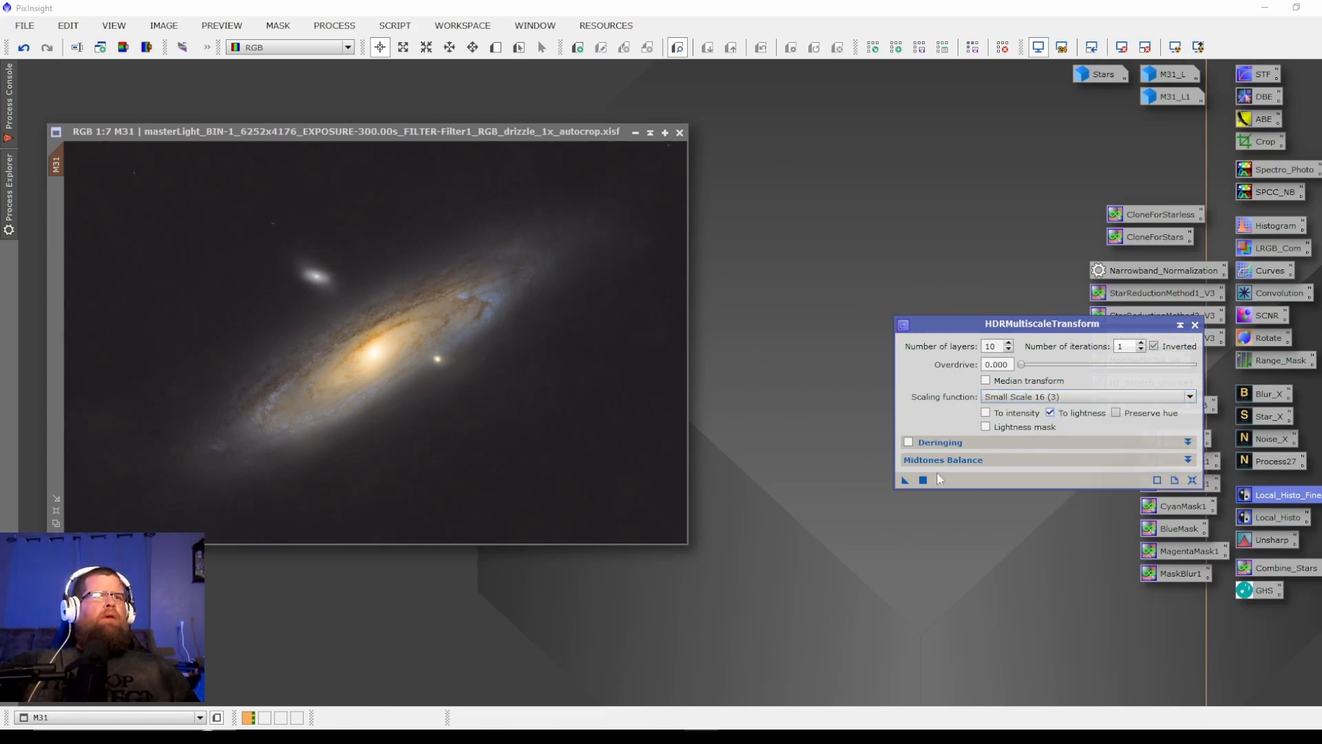
left_click_drag(903, 481, 332, 386)
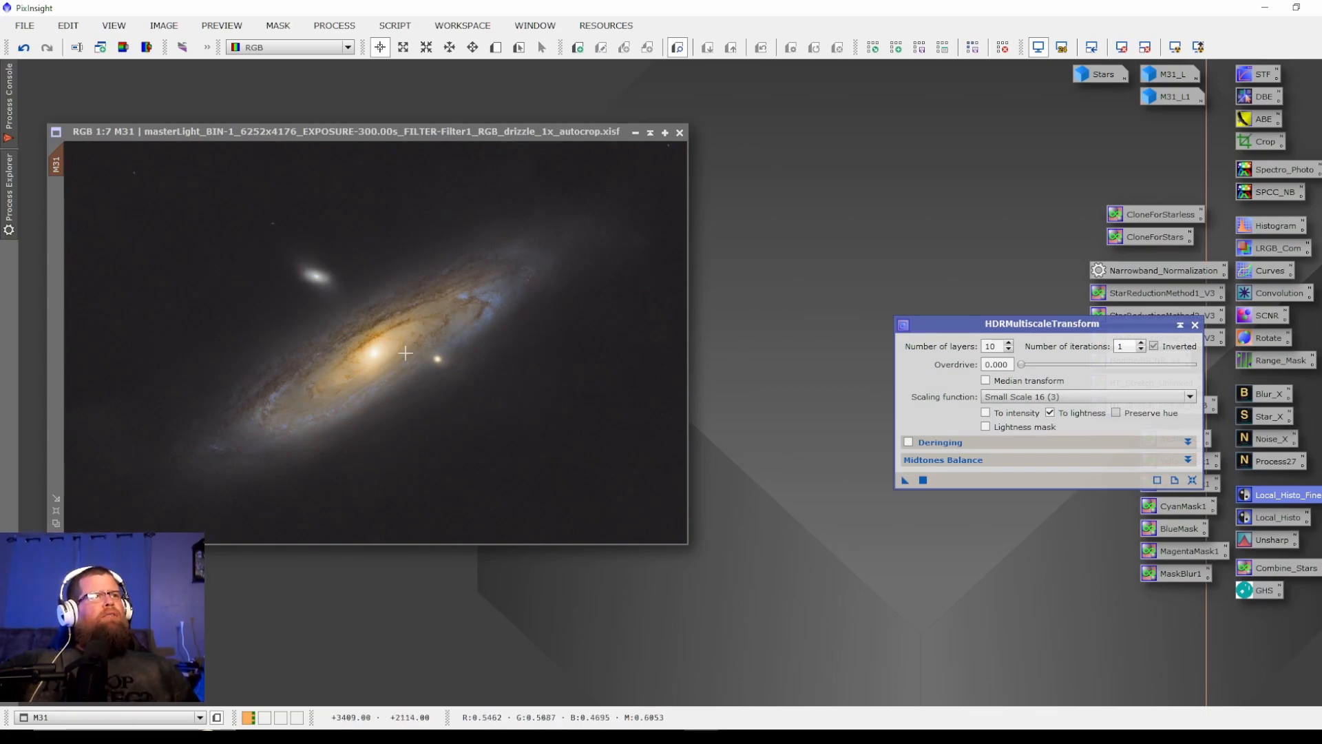
Compare M31 with and without the HDR transform, keep the transform, and close the HDRMultiscaleTransform process
left_click(24, 51)
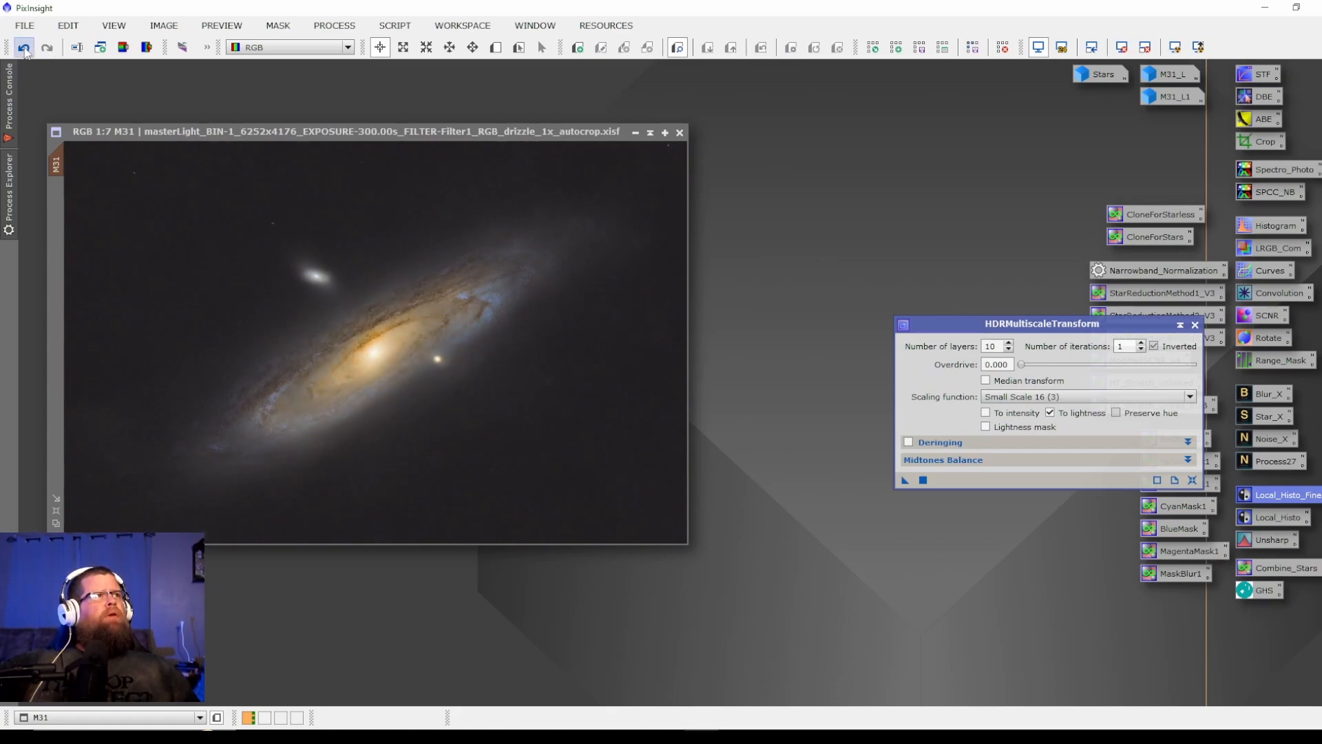
left_click(24, 47)
left_click(47, 47)
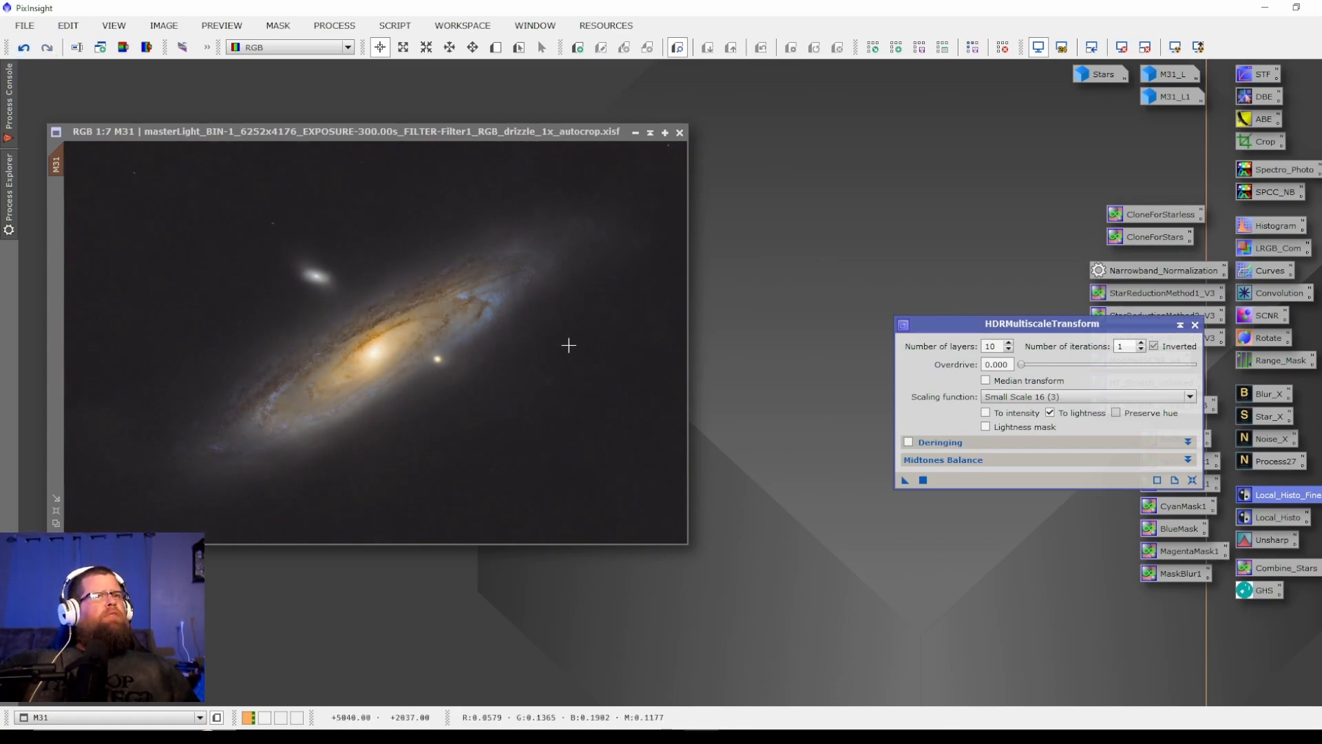
left_click(1195, 325)
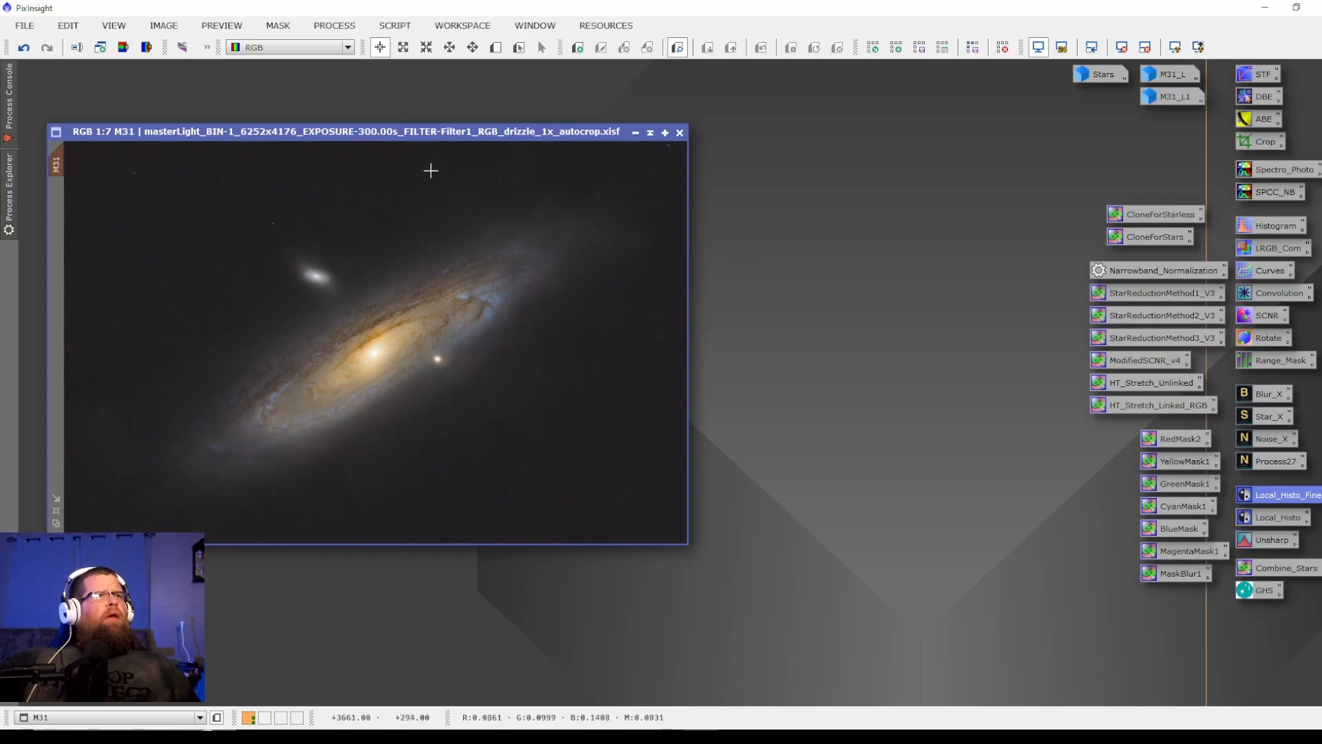
Remove the mask from the M31 image
left_click_drag(422, 133, 450, 140)
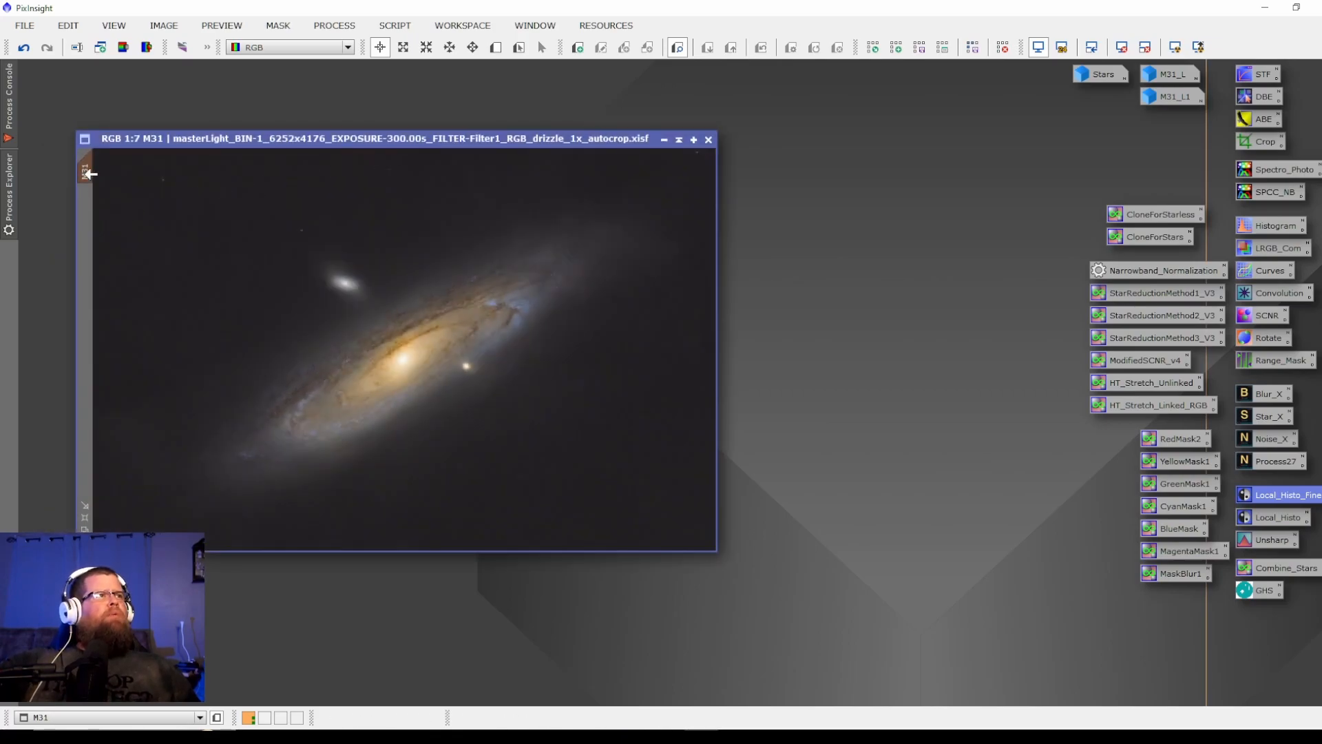
right_click(84, 173)
left_click(521, 311)
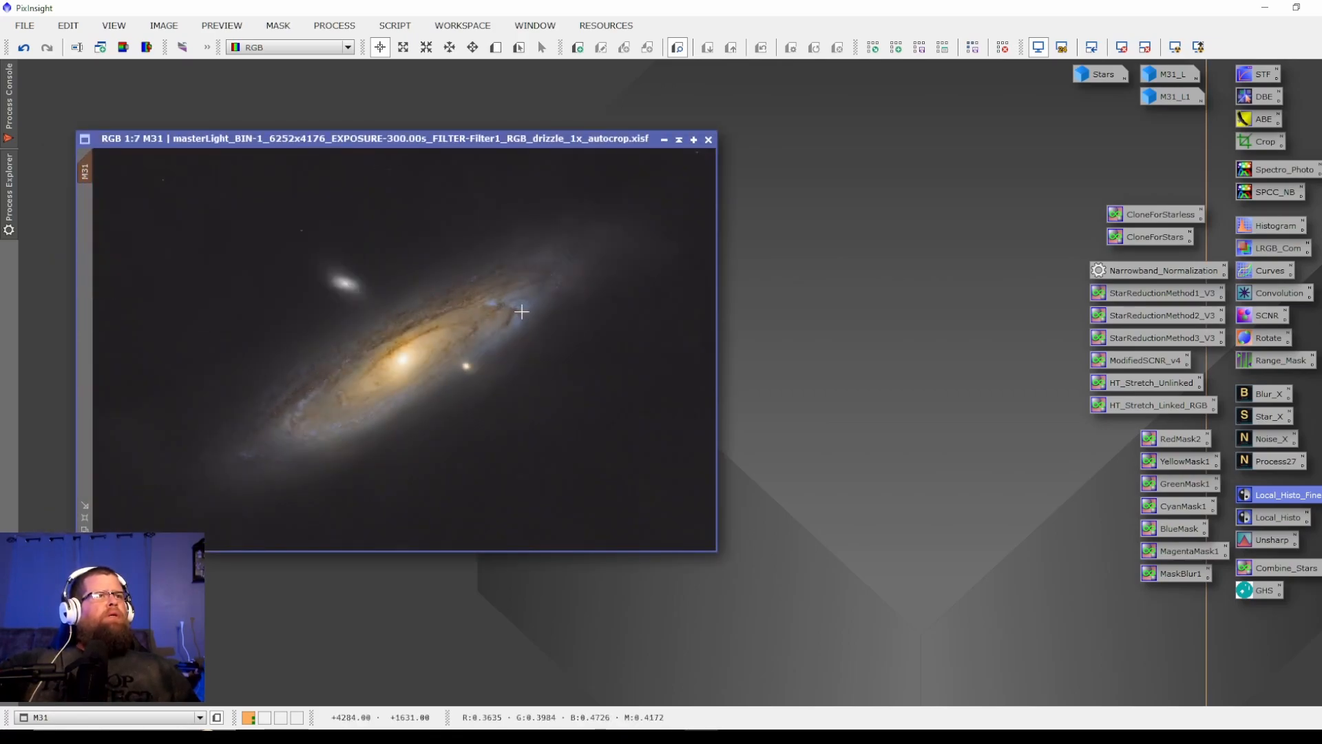
right_click(466, 333)
mouse_move(589, 491)
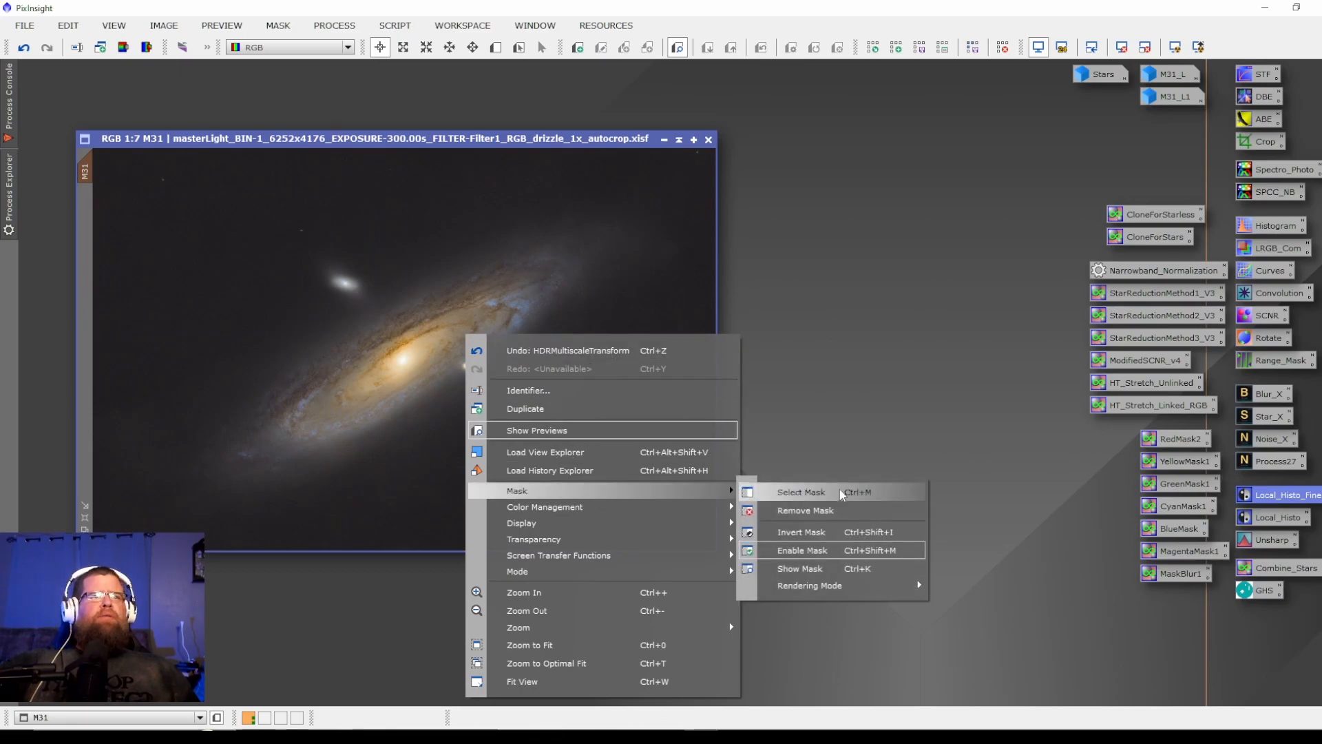
left_click(807, 512)
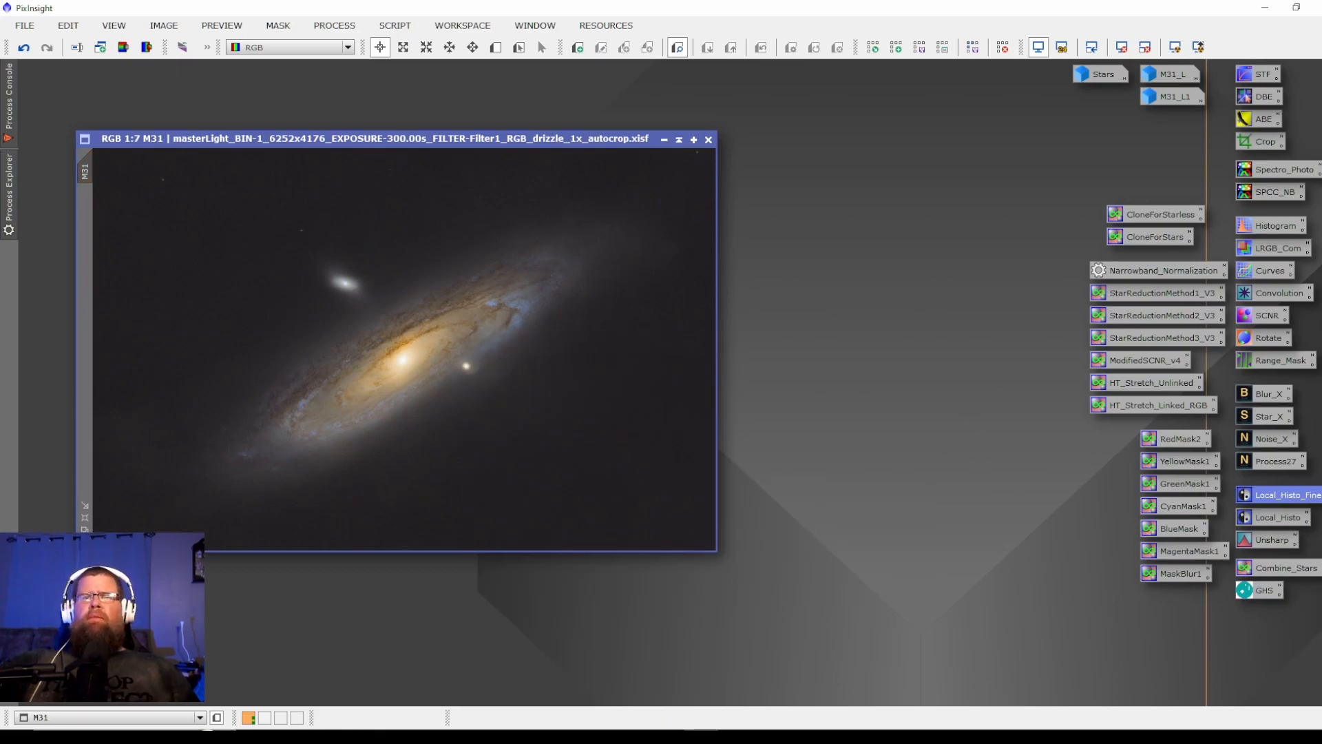
mouse_move(456, 137)
left_mouse_down()
mouse_move(444, 119)
mouse_move(456, 134)
left_mouse_up()
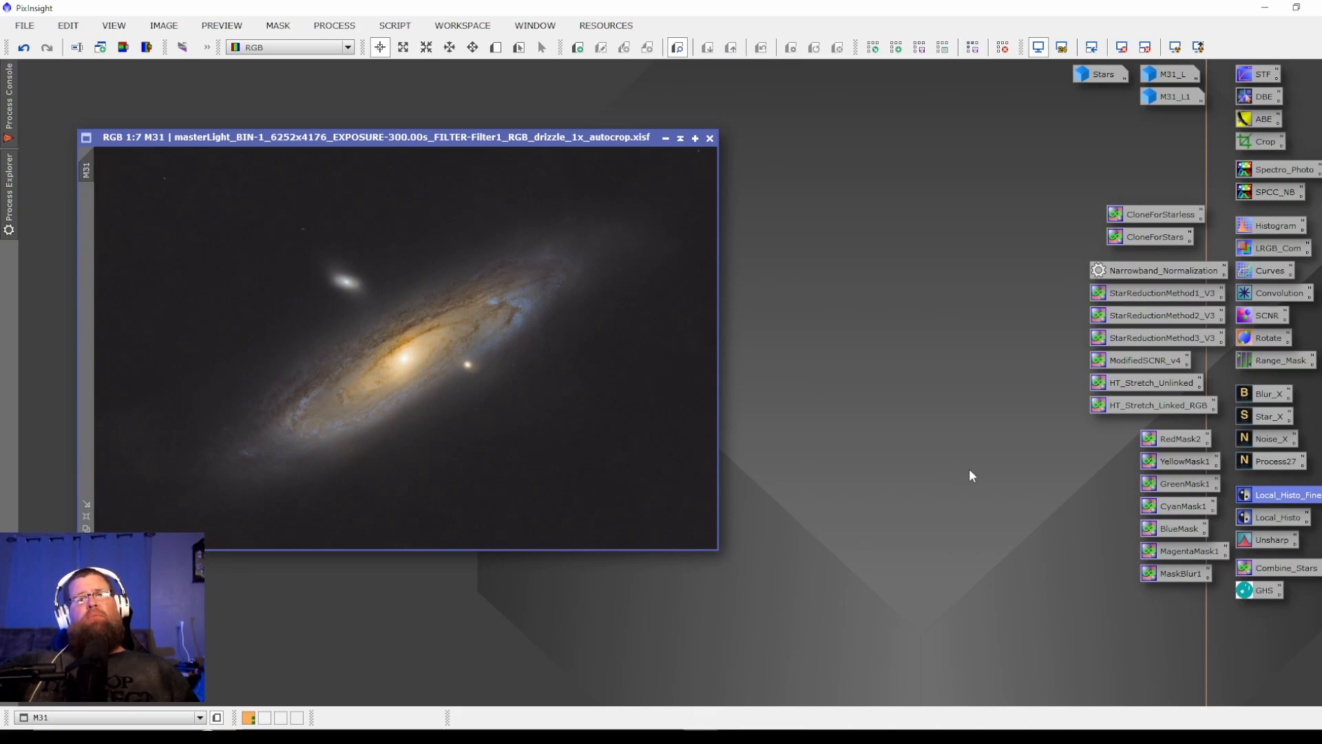
Apply NoiseXTerminator to M31 with denoise 0.80 and detail 0.15, then close the process
scroll(558, 365, "up", 5)
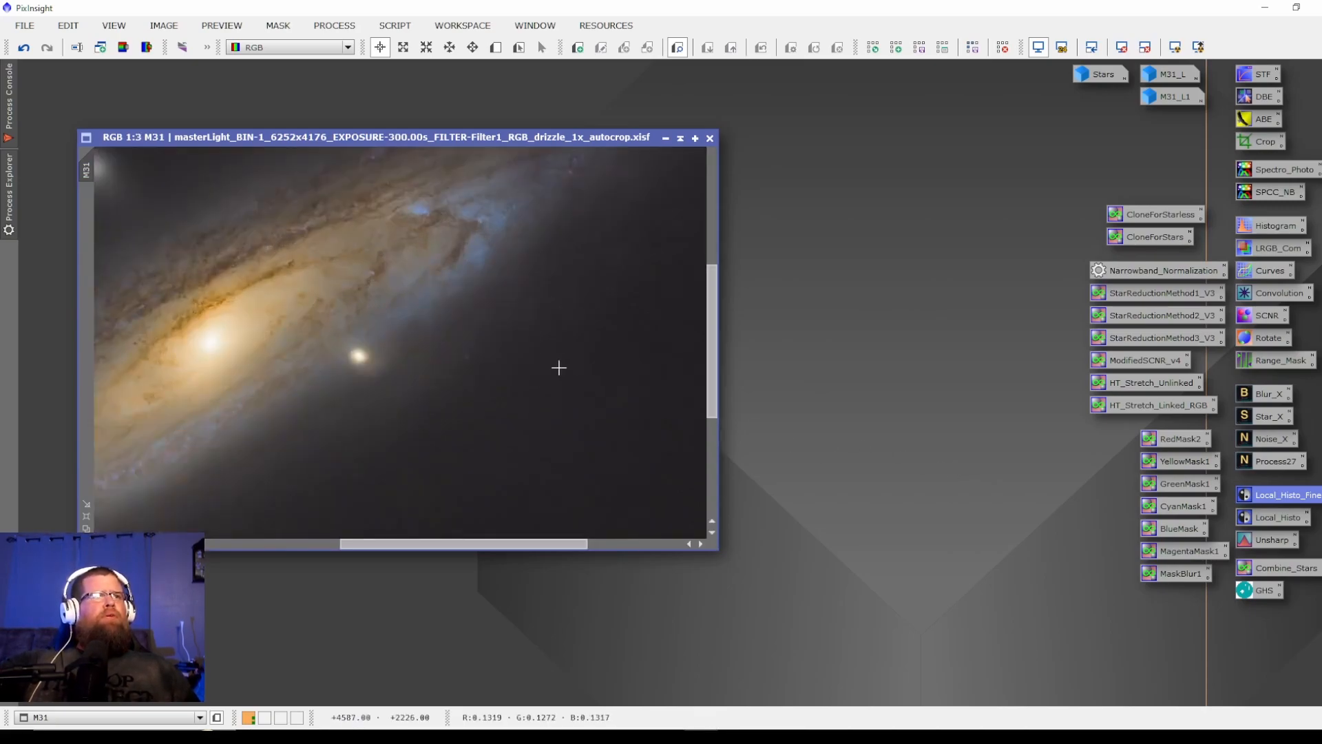
scroll(488, 405, "down", 5)
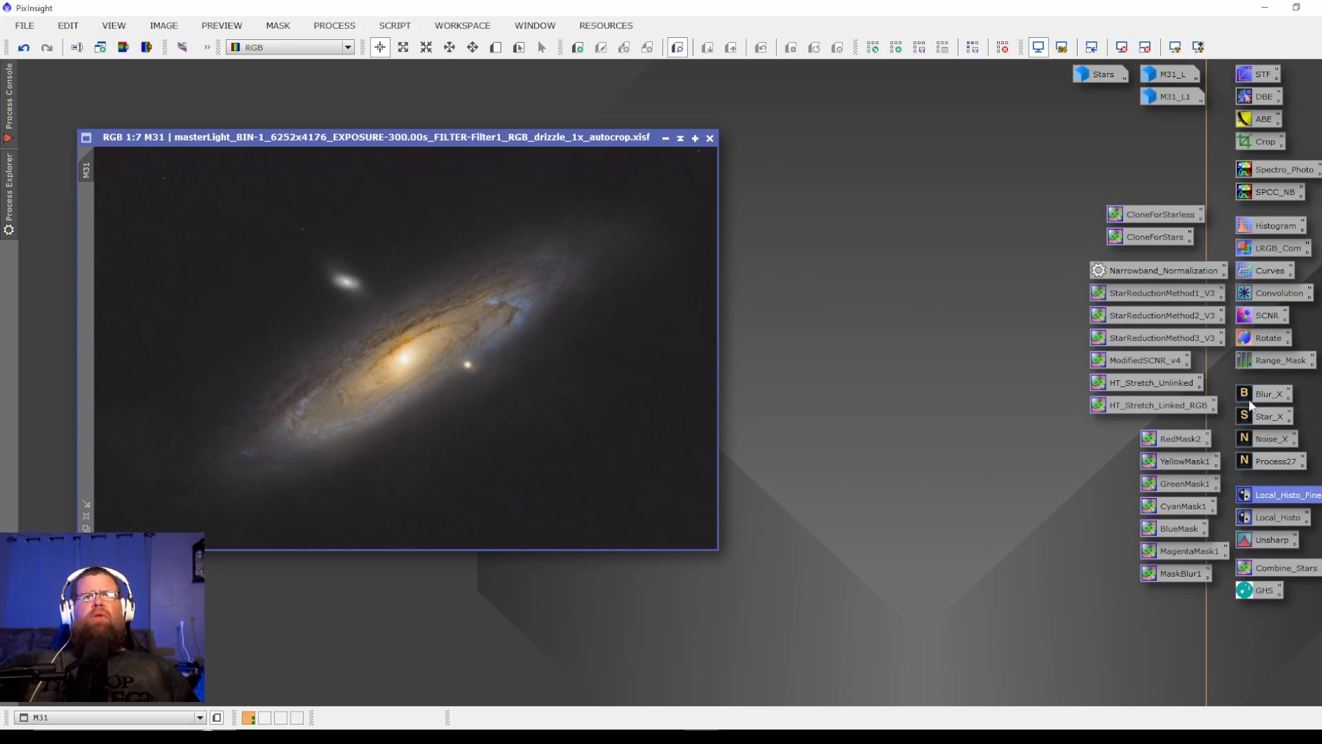
double_click(1271, 444)
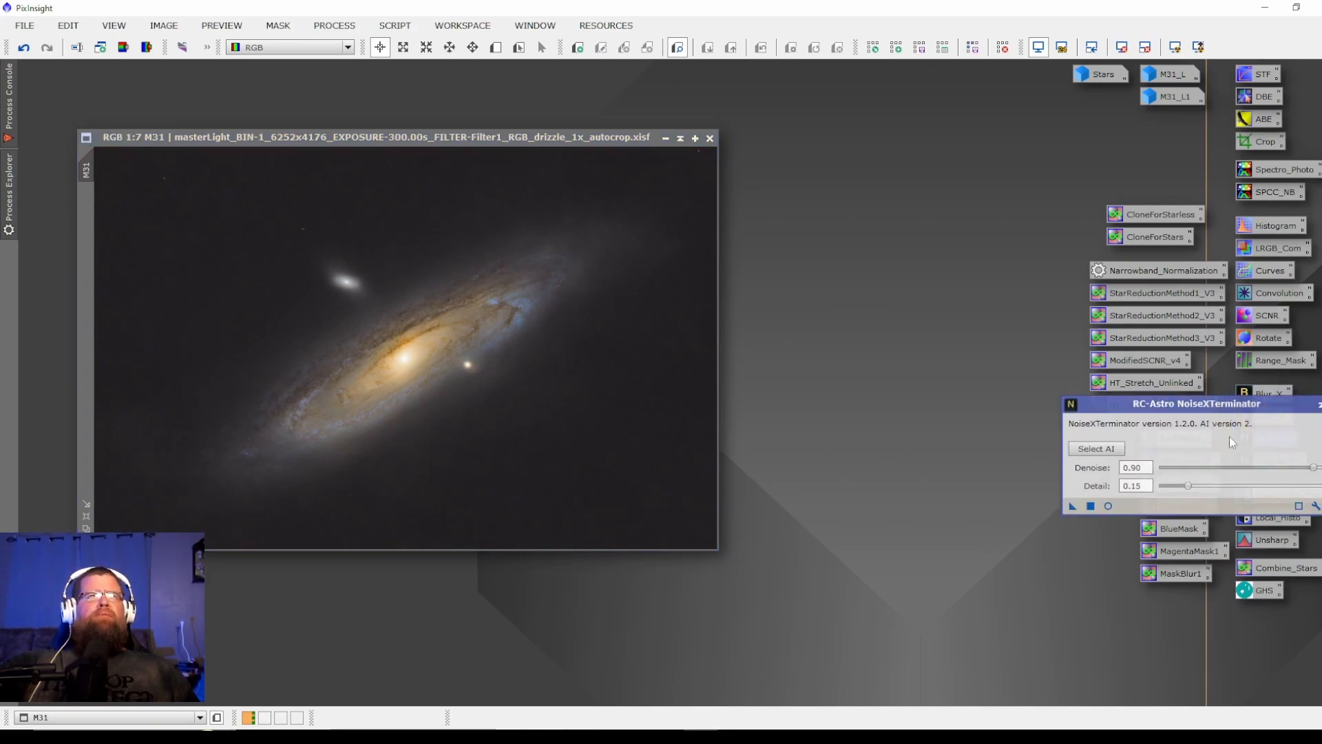
left_click_drag(1202, 409, 1186, 402)
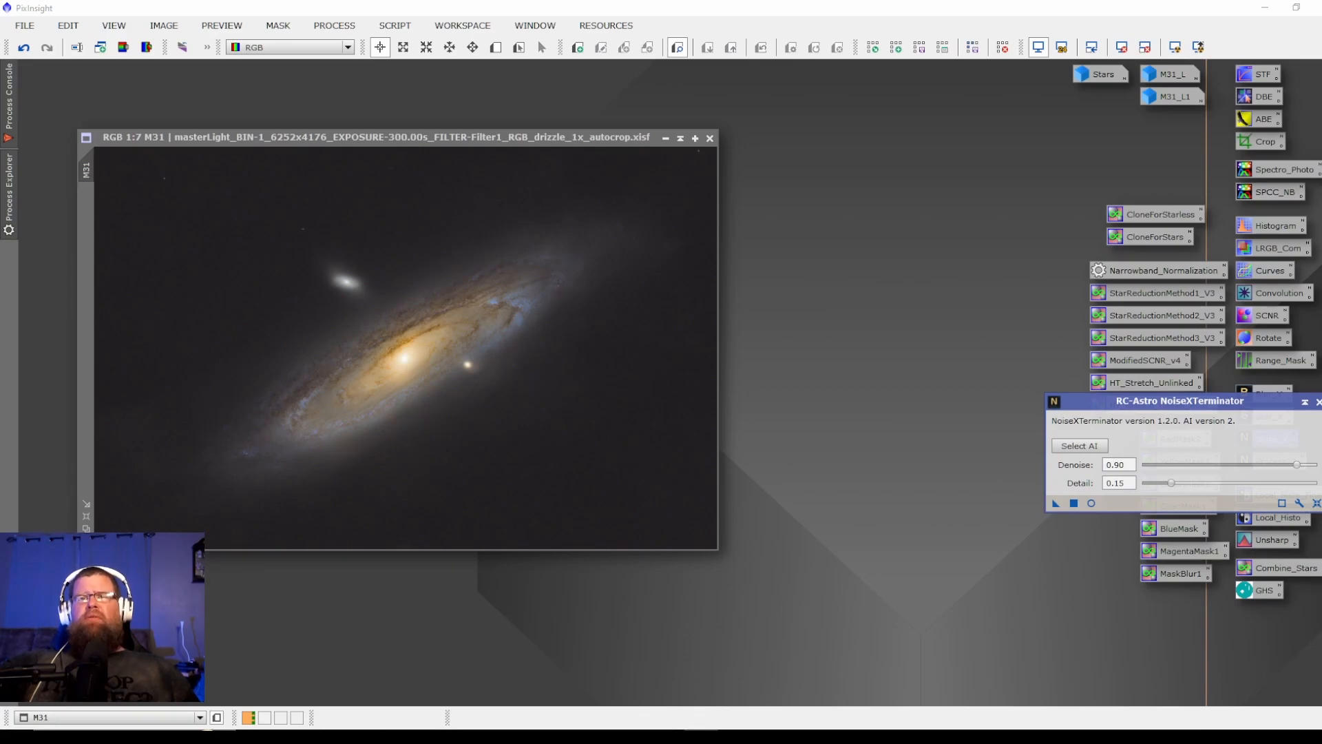
left_click(1298, 466)
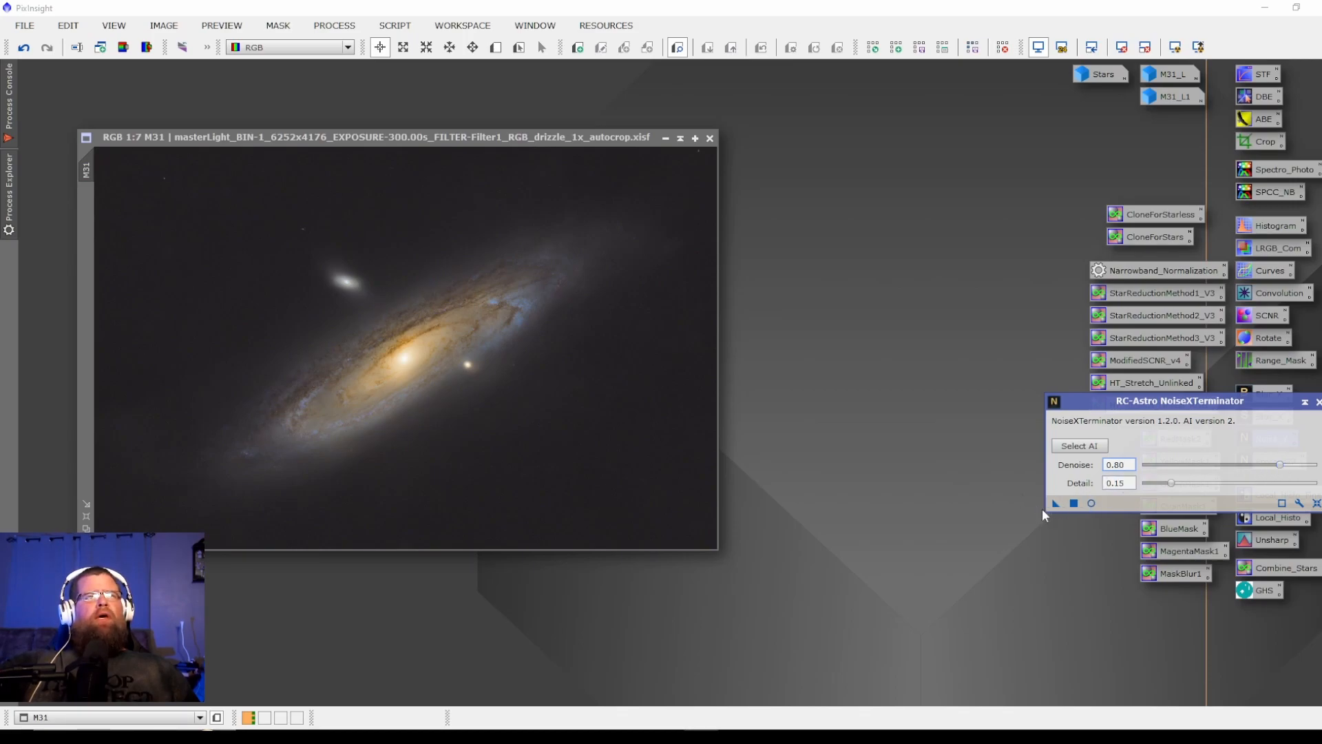
left_click_drag(1056, 507, 547, 411)
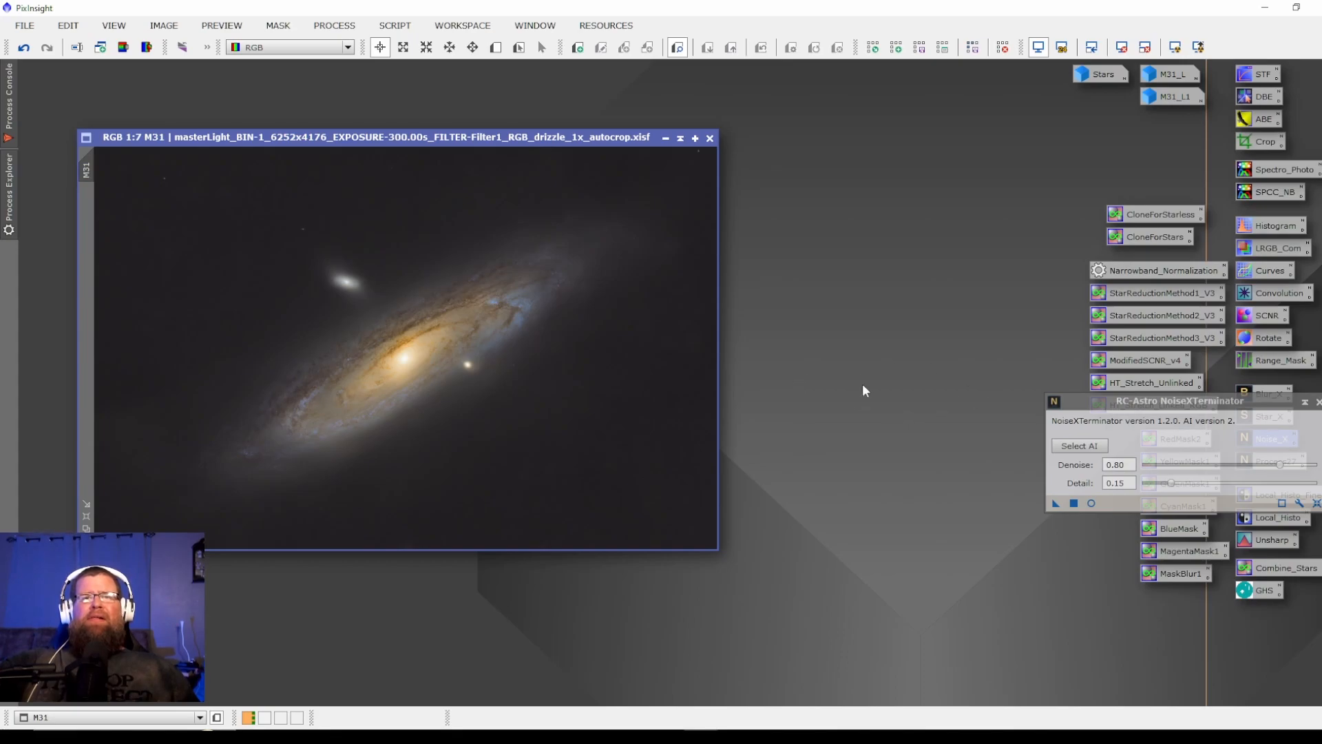
left_click_drag(452, 133, 443, 126)
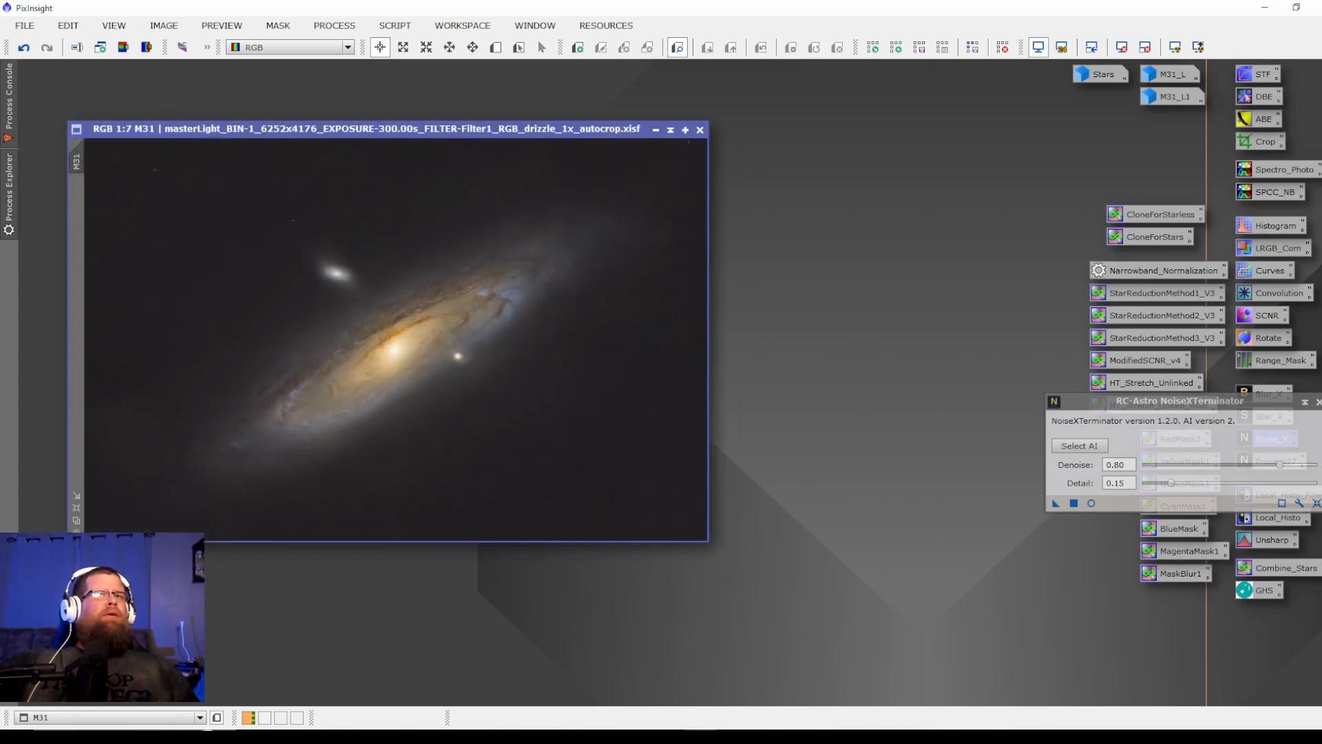
left_click(1317, 403)
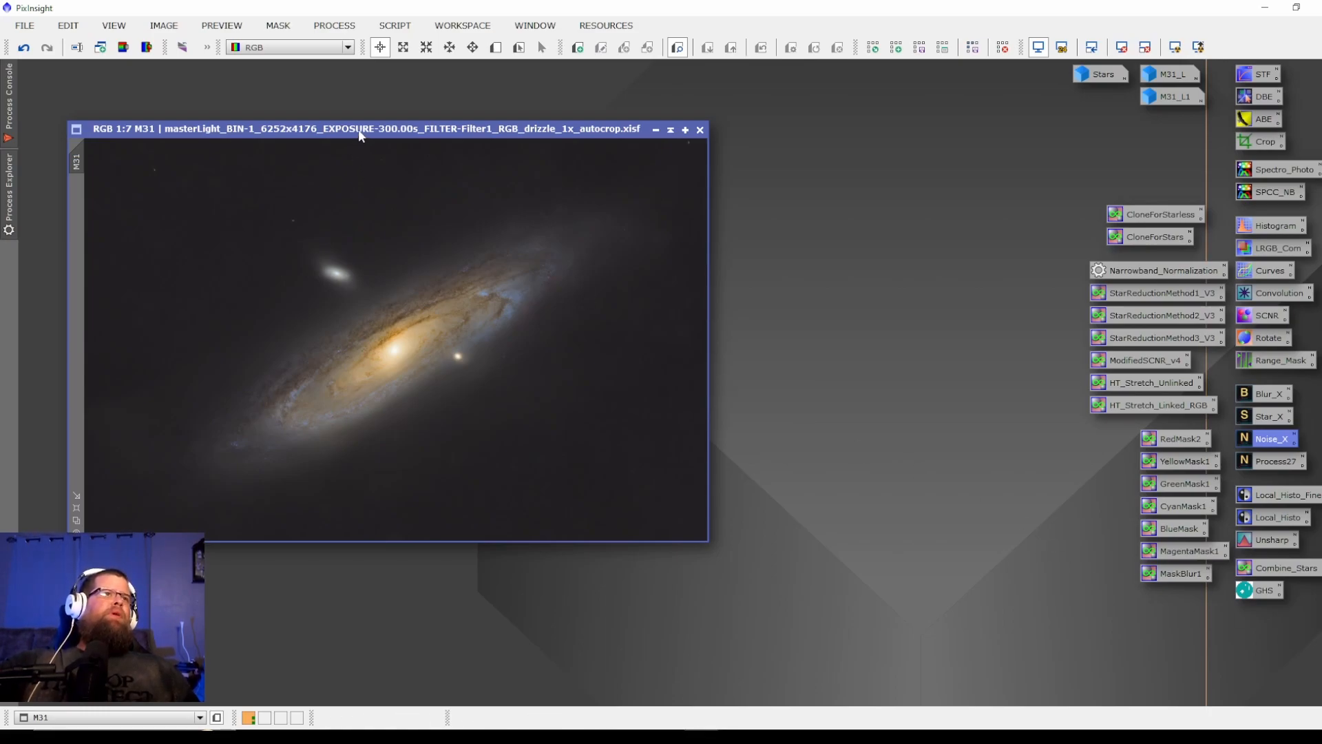
left_click_drag(358, 129, 366, 139)
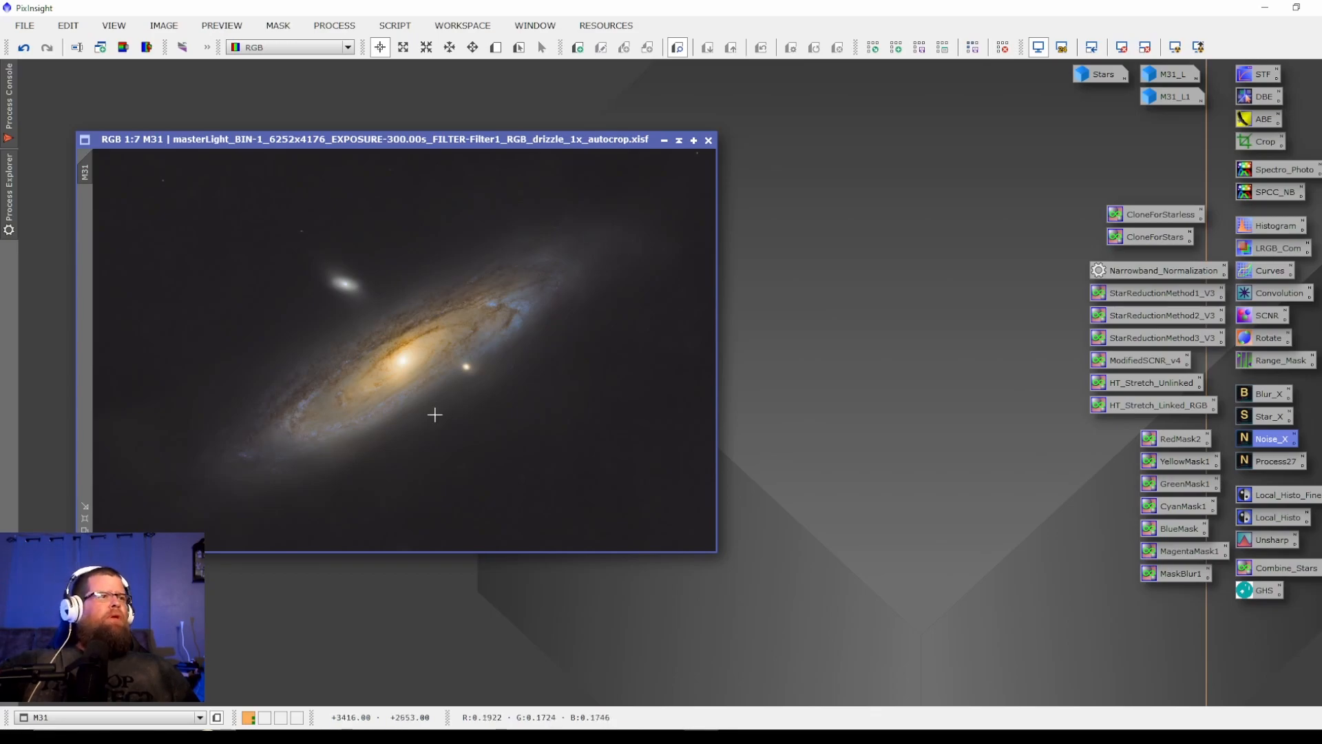
left_click_drag(371, 138, 365, 129)
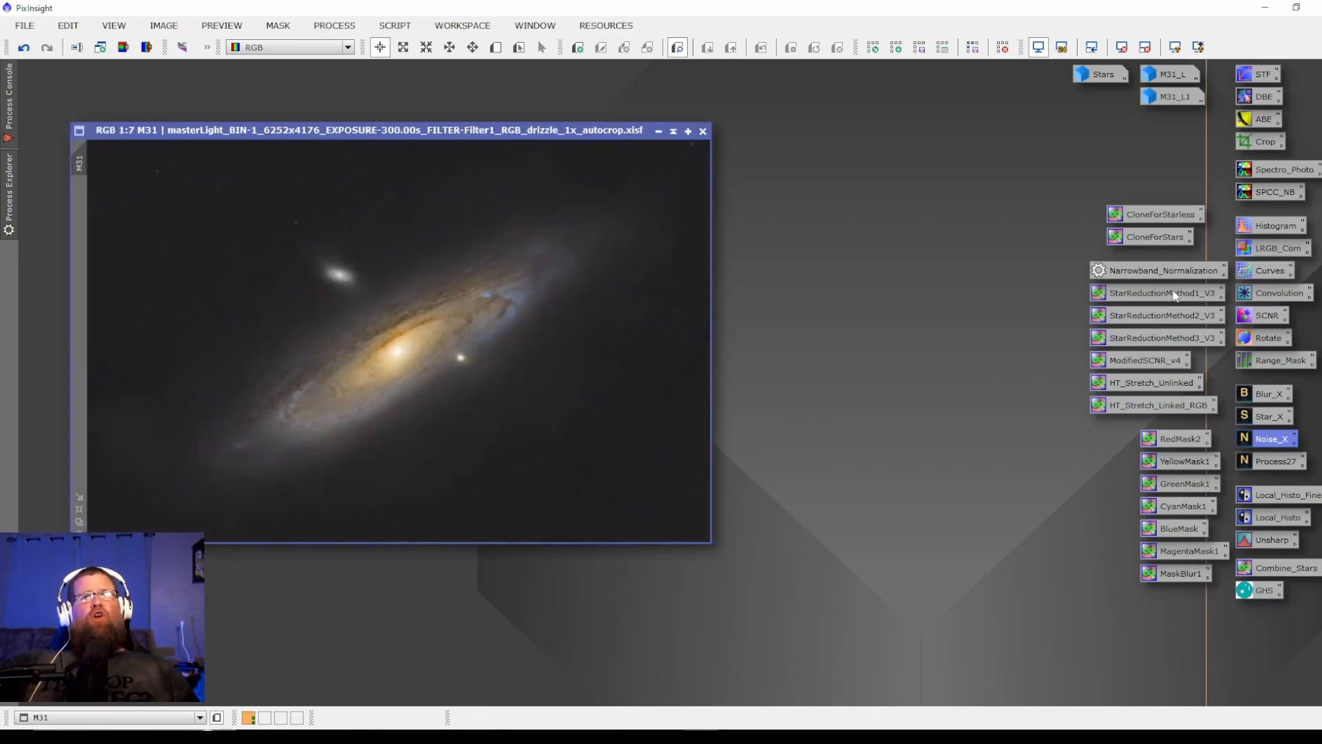
Try a lightness S-curve on M31 in real-time preview with points at 0.18736/0.16796 and 0.48148/0.51938, then reset and close CurvesTransformation and the preview
double_click(1268, 272)
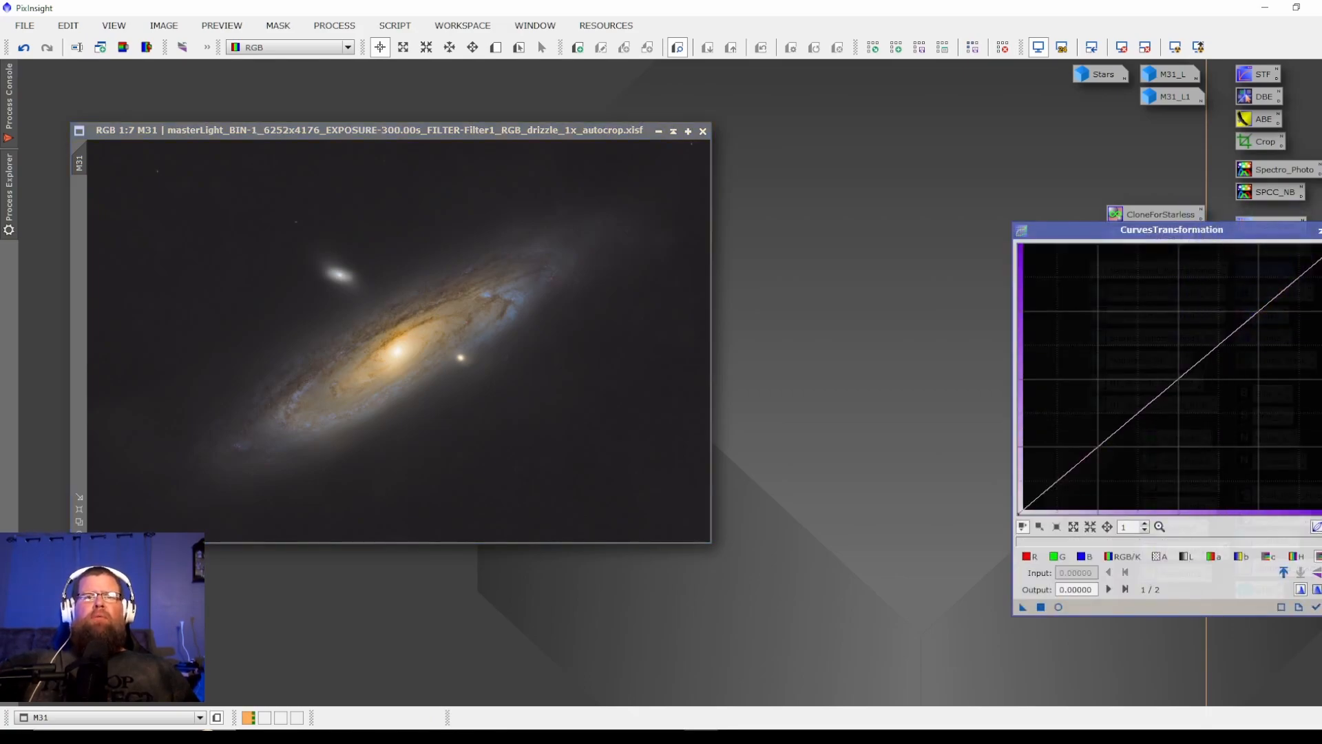
left_click(1059, 607)
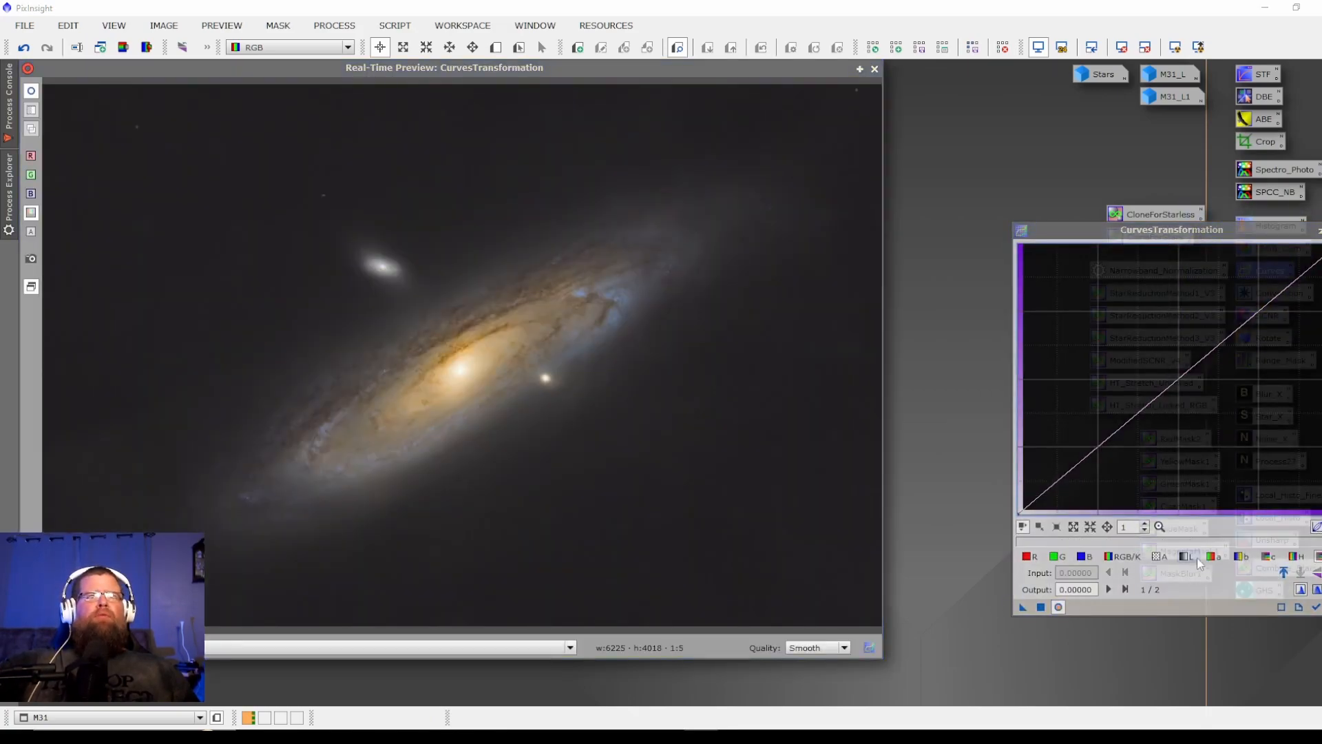
left_click(1187, 558)
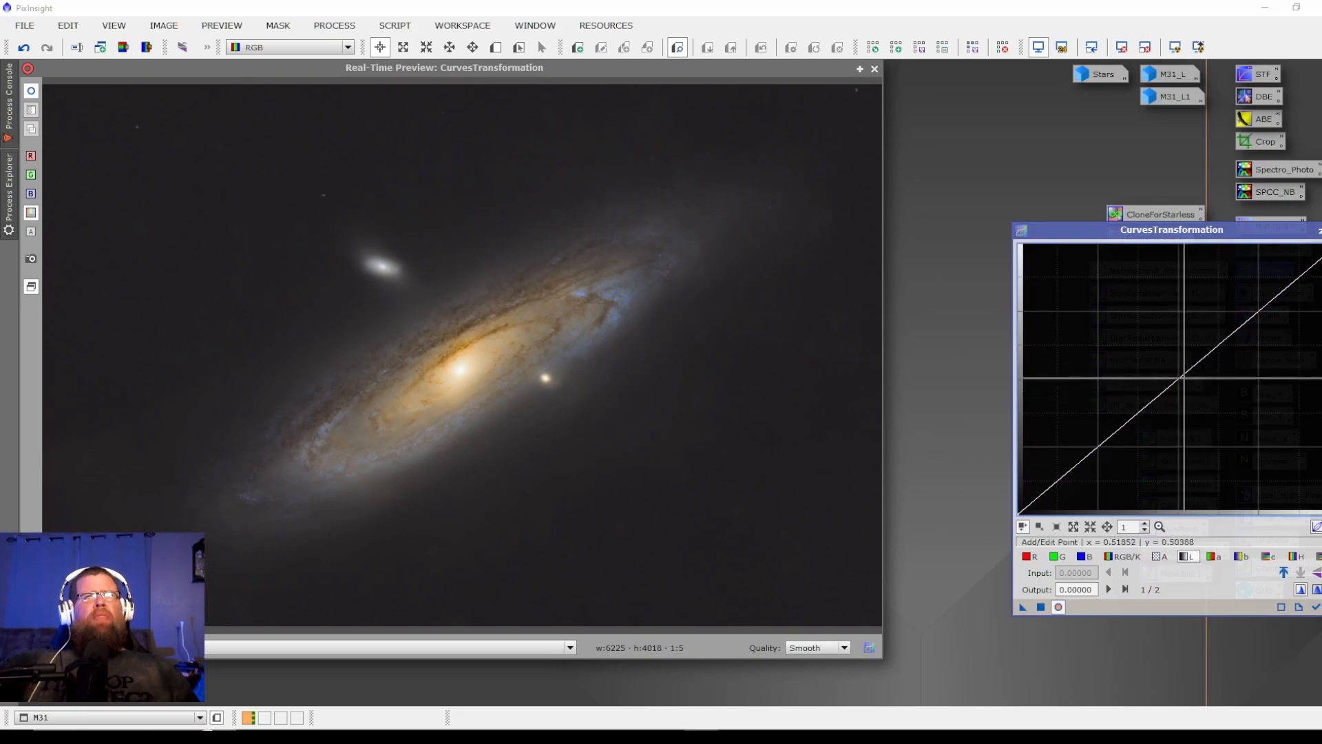
left_click_drag(1180, 378, 1169, 368)
left_click(1071, 460)
left_click_drag(1072, 460, 1078, 469)
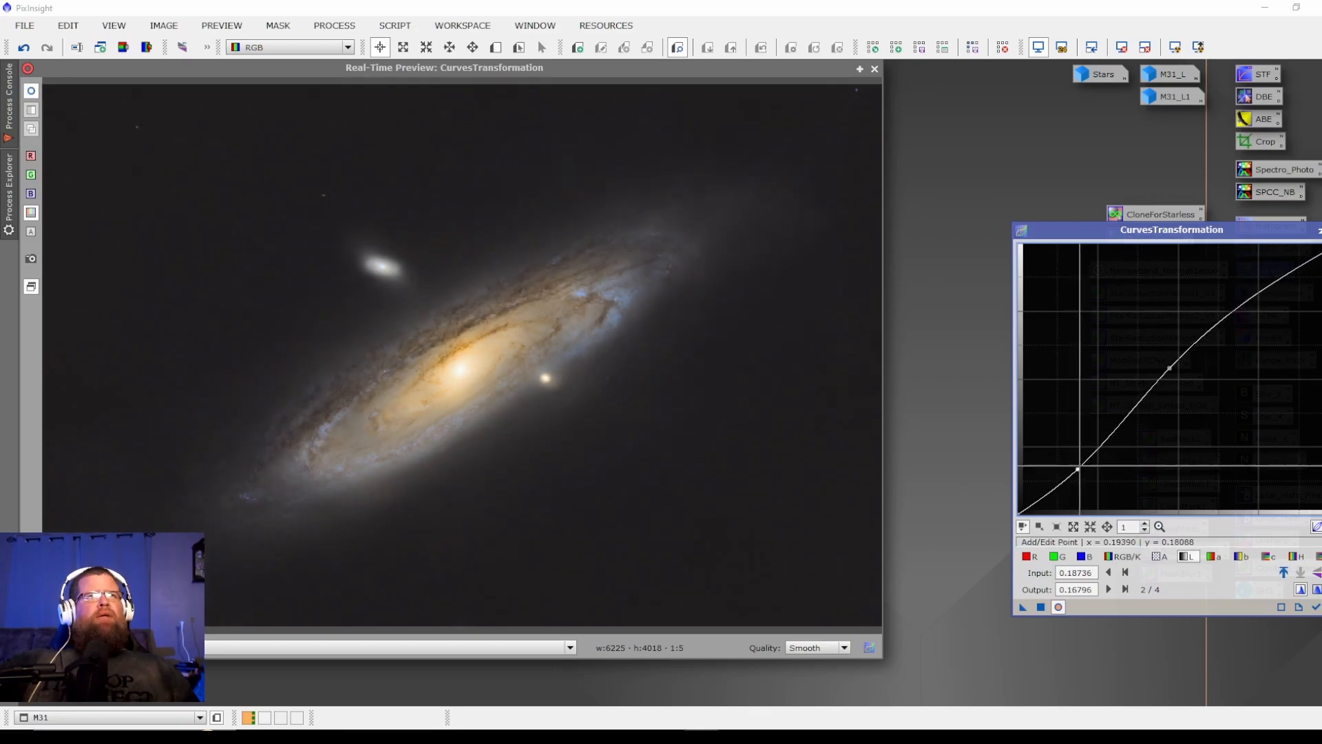
mouse_move(1165, 374)
left_mouse_down()
mouse_move(1165, 362)
mouse_move(1172, 374)
left_mouse_up()
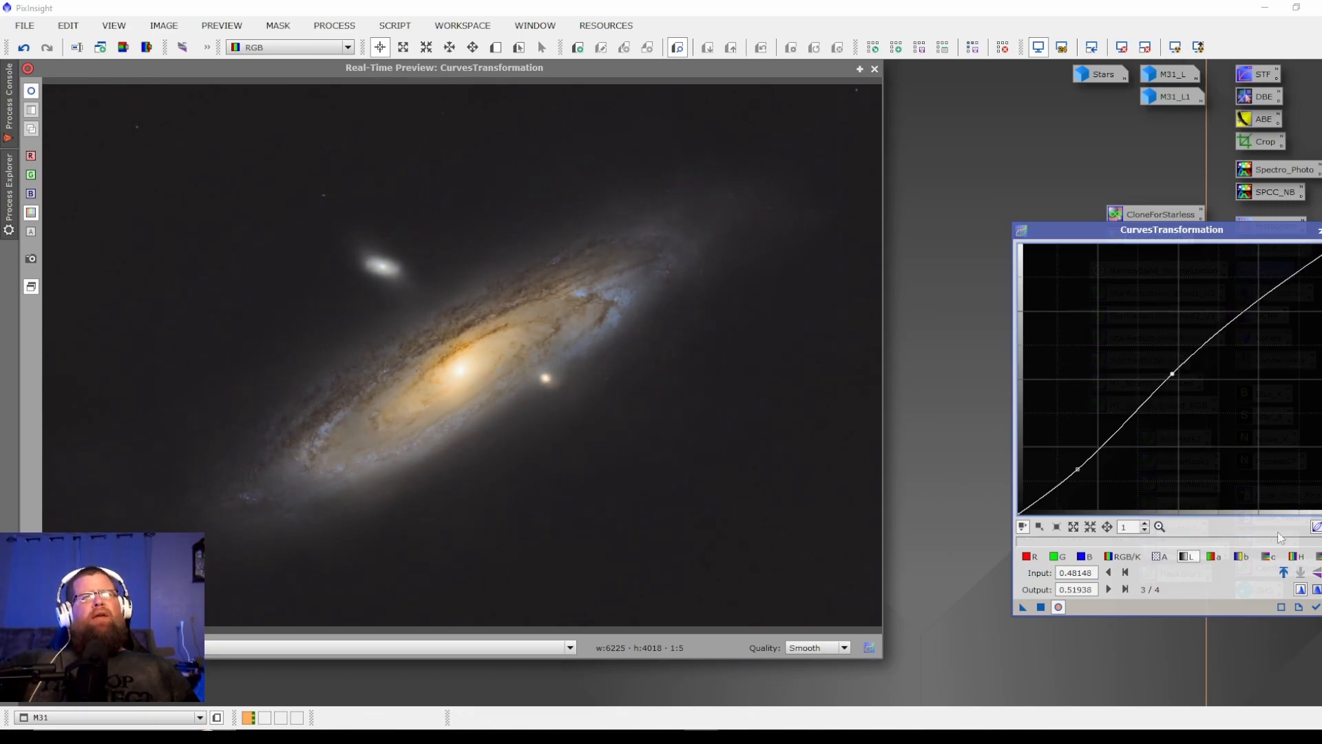
left_click(1321, 607)
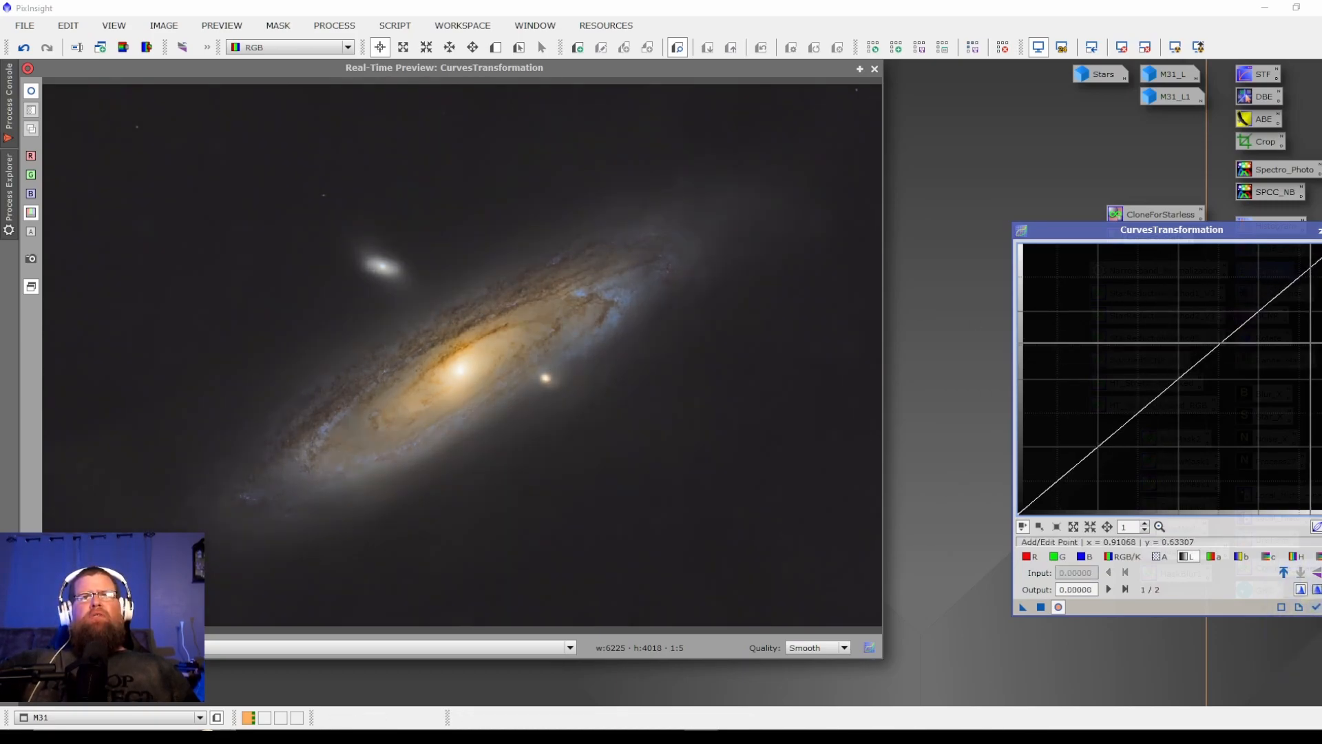
left_click(1321, 231)
left_click(874, 70)
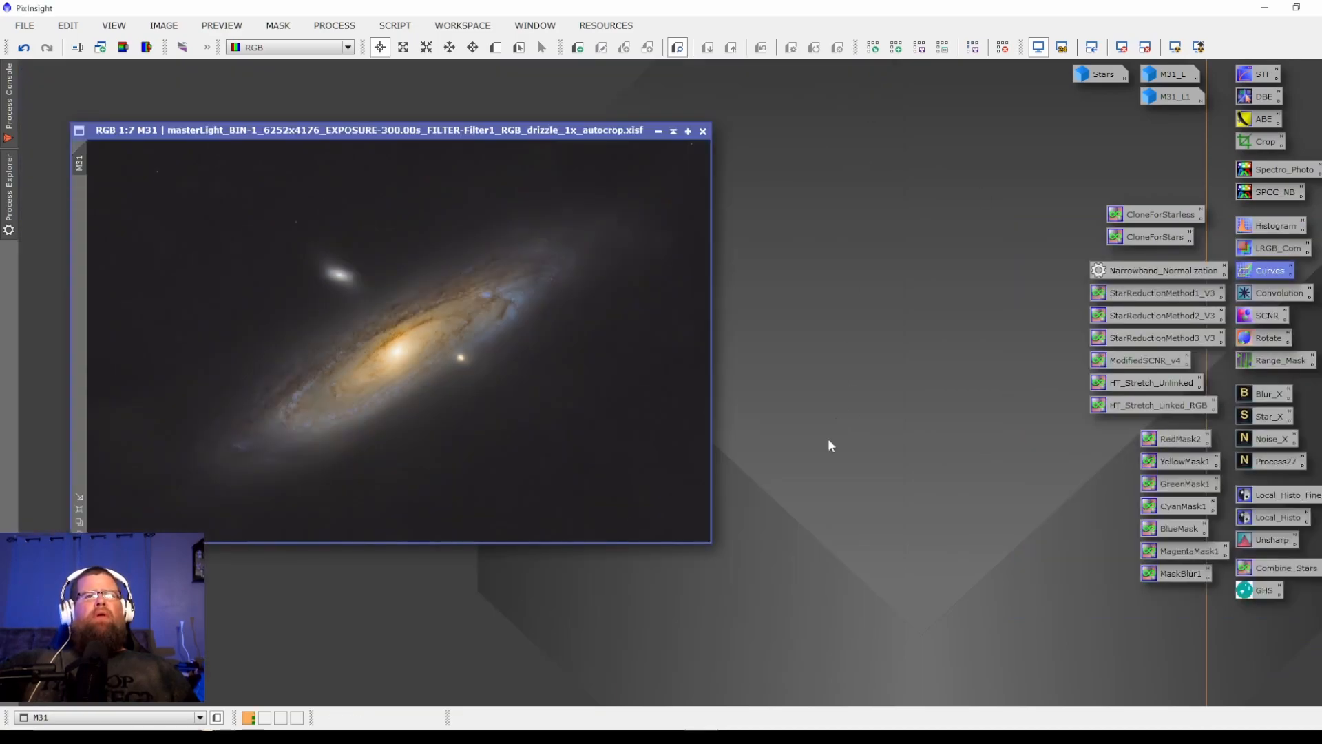
Open GeneralizedHyperbolicStretch with a real-time preview of M31, try a 0.920 stretch factor at a sampled symmetry point, and reset the parameters
double_click(1266, 592)
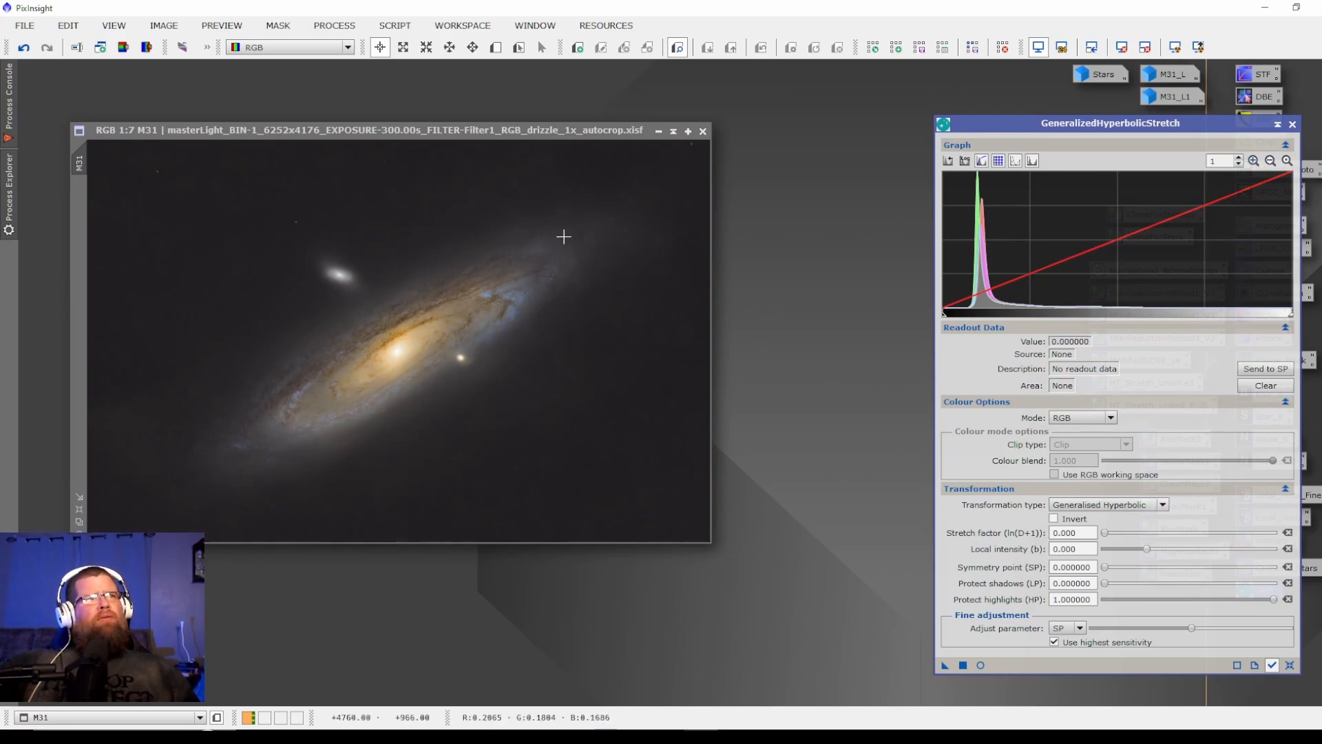
left_click(576, 239)
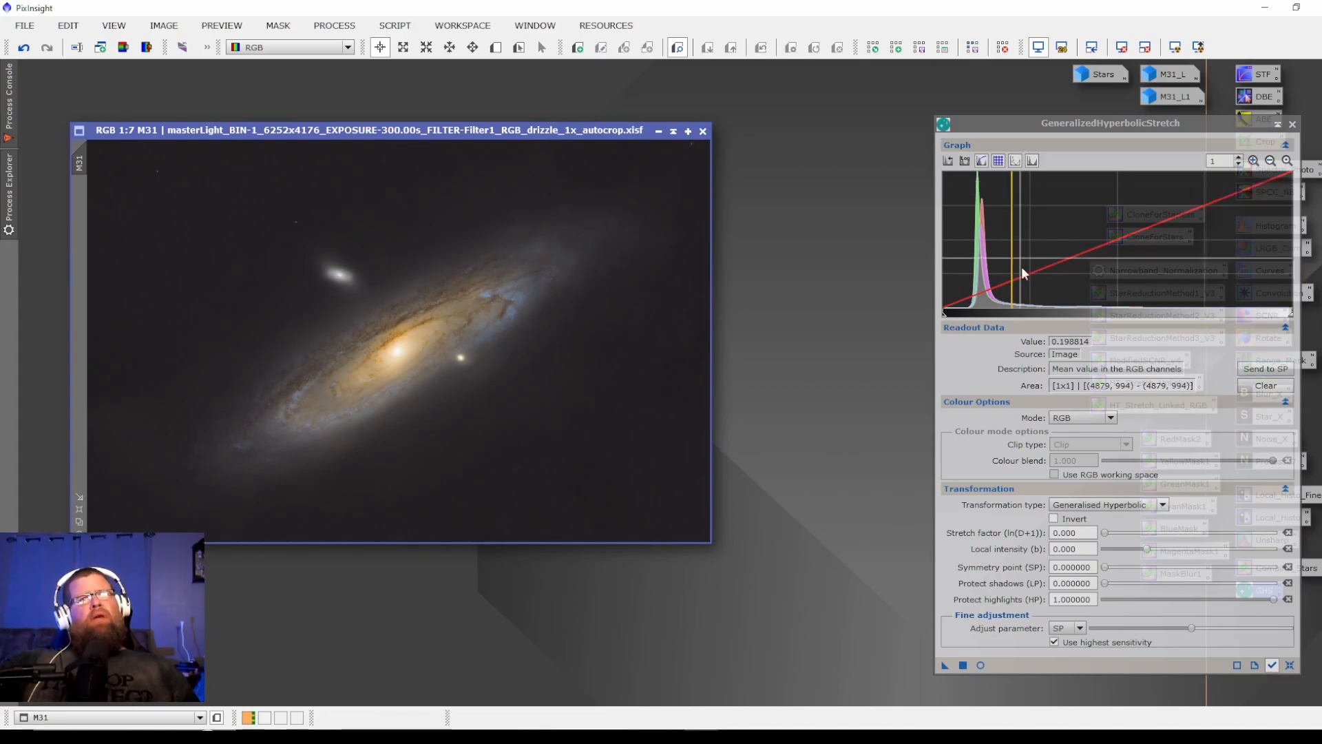
left_click(1266, 370)
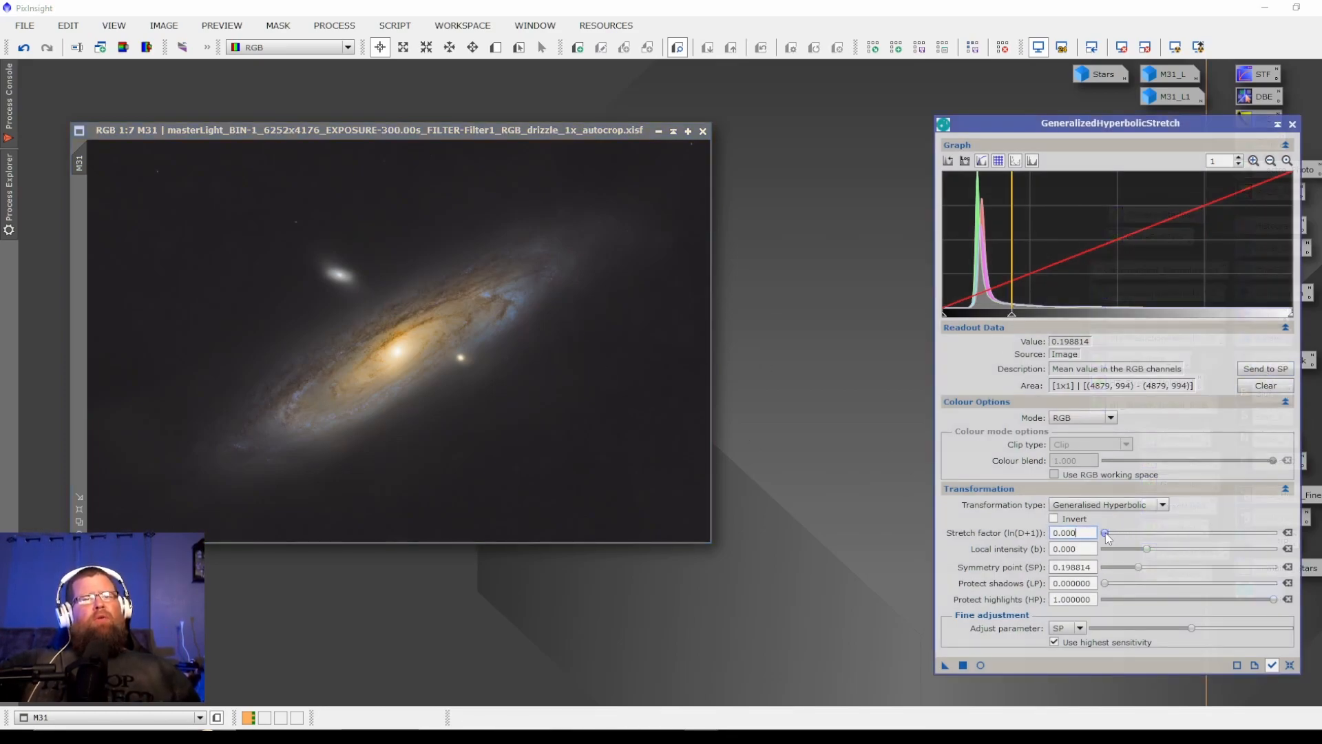
left_click_drag(1106, 535, 1114, 535)
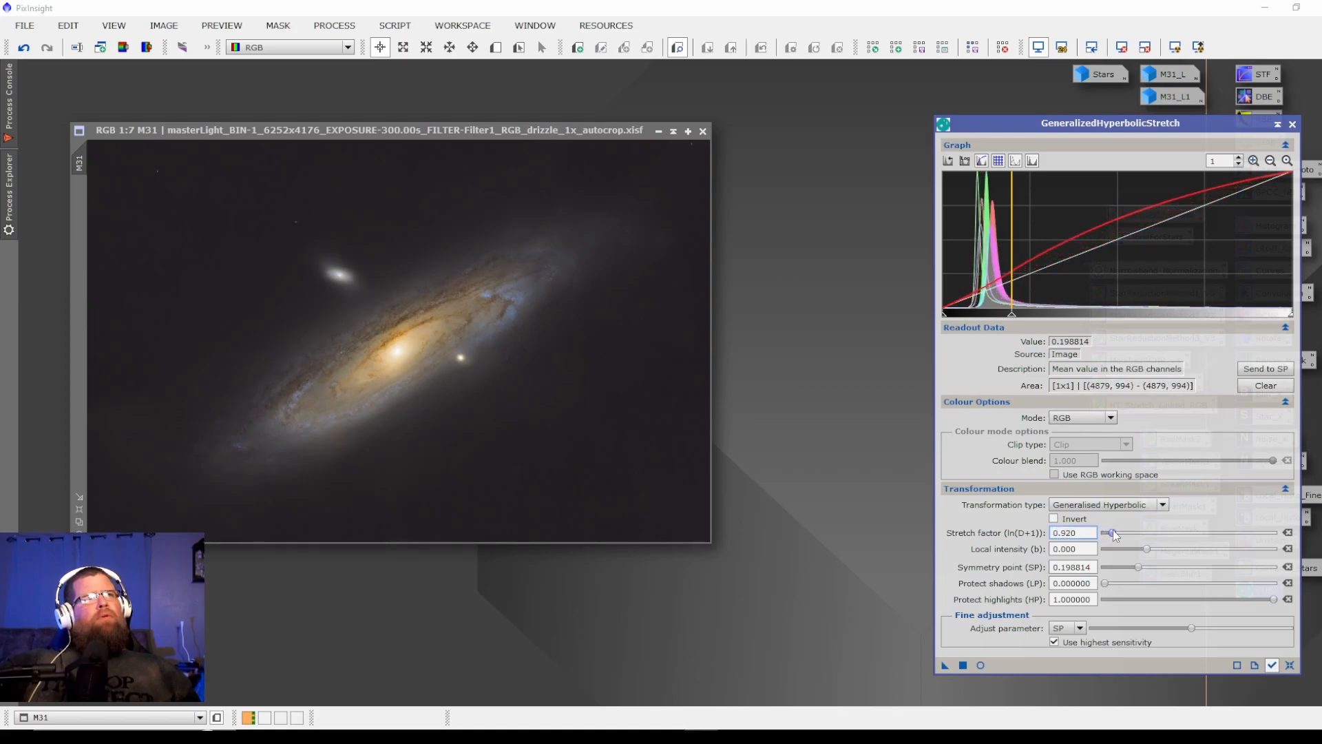
left_click(980, 666)
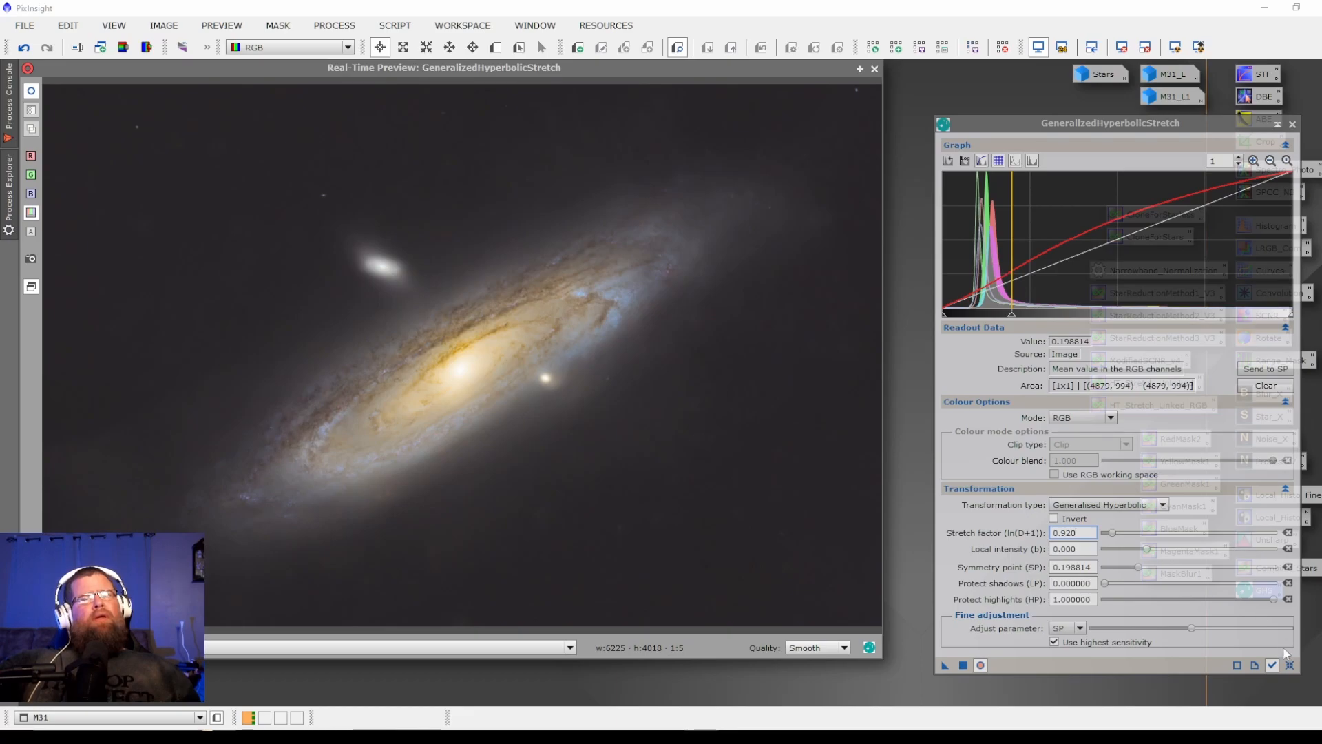
left_click(1290, 665)
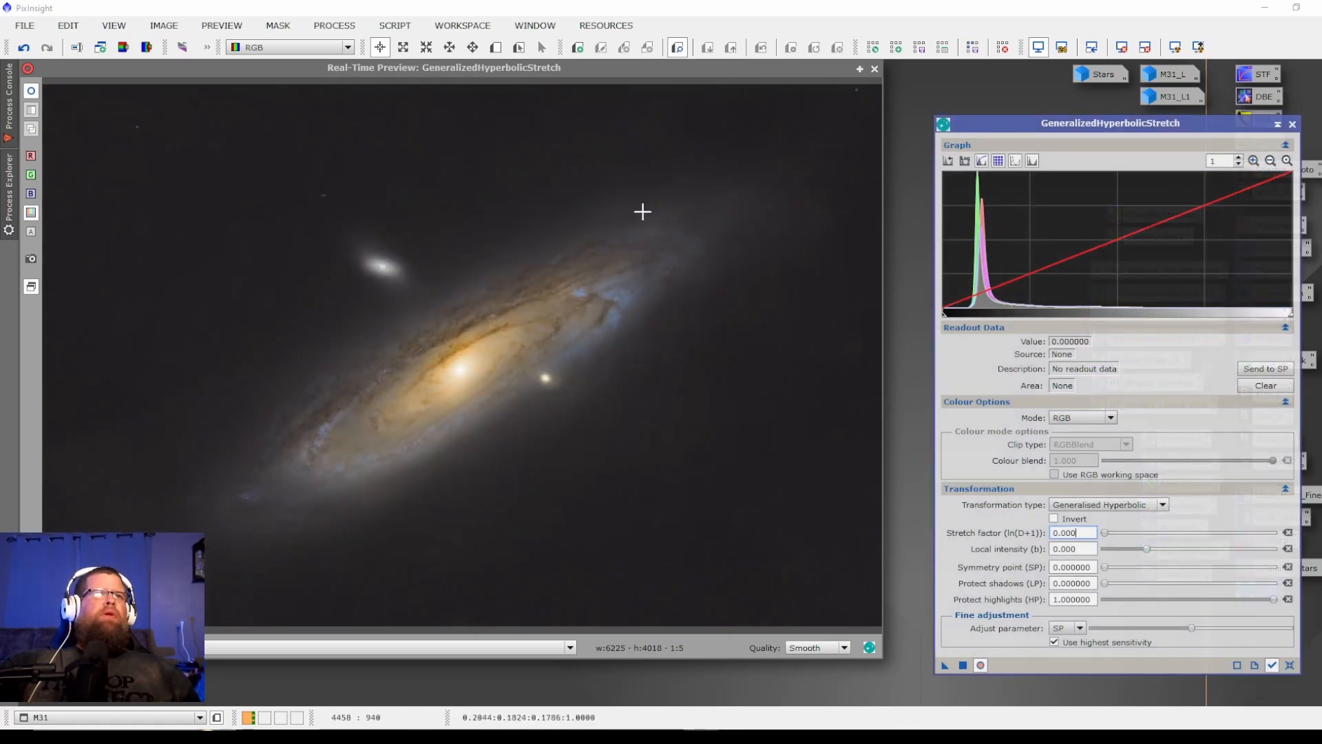
Use a sampled outer-disc point (0.201700) as symmetry point and set stretch factor 0.820, local intensity 0.730 and protect highlights 0.66
left_click(667, 214)
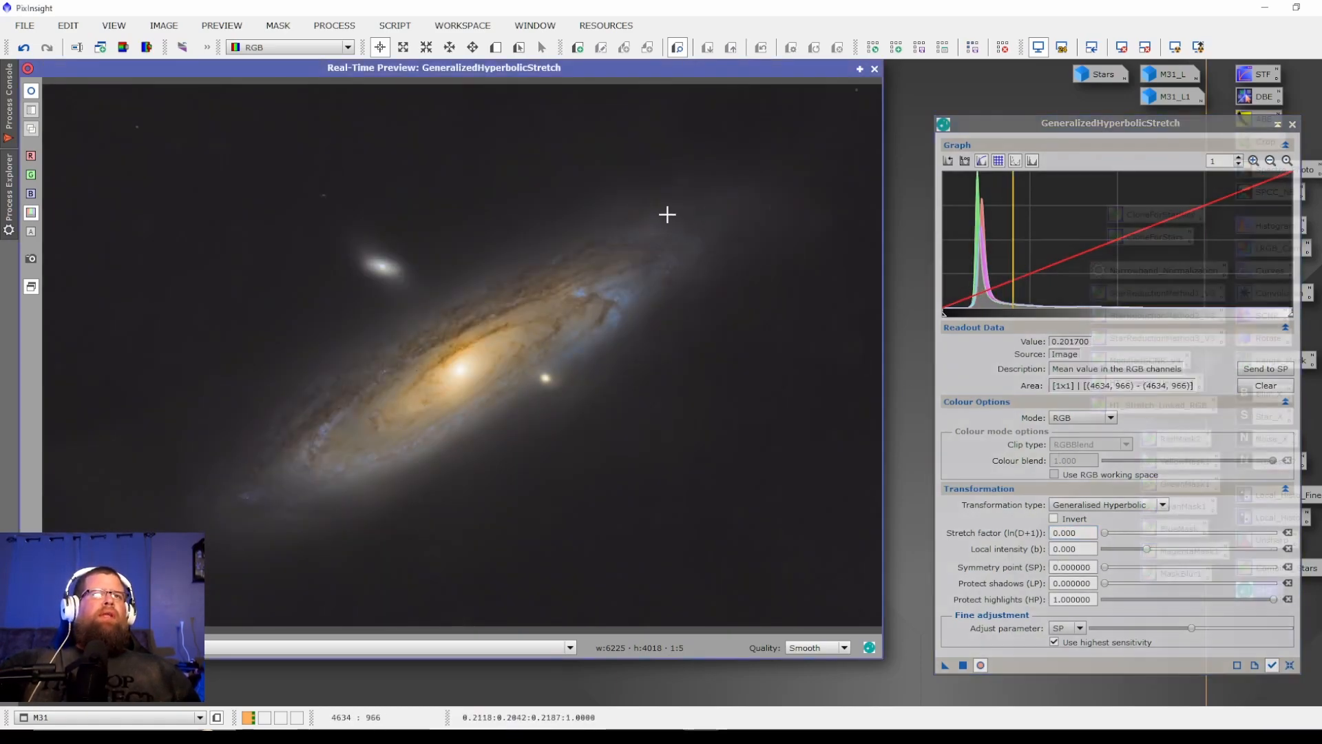
left_click(1259, 370)
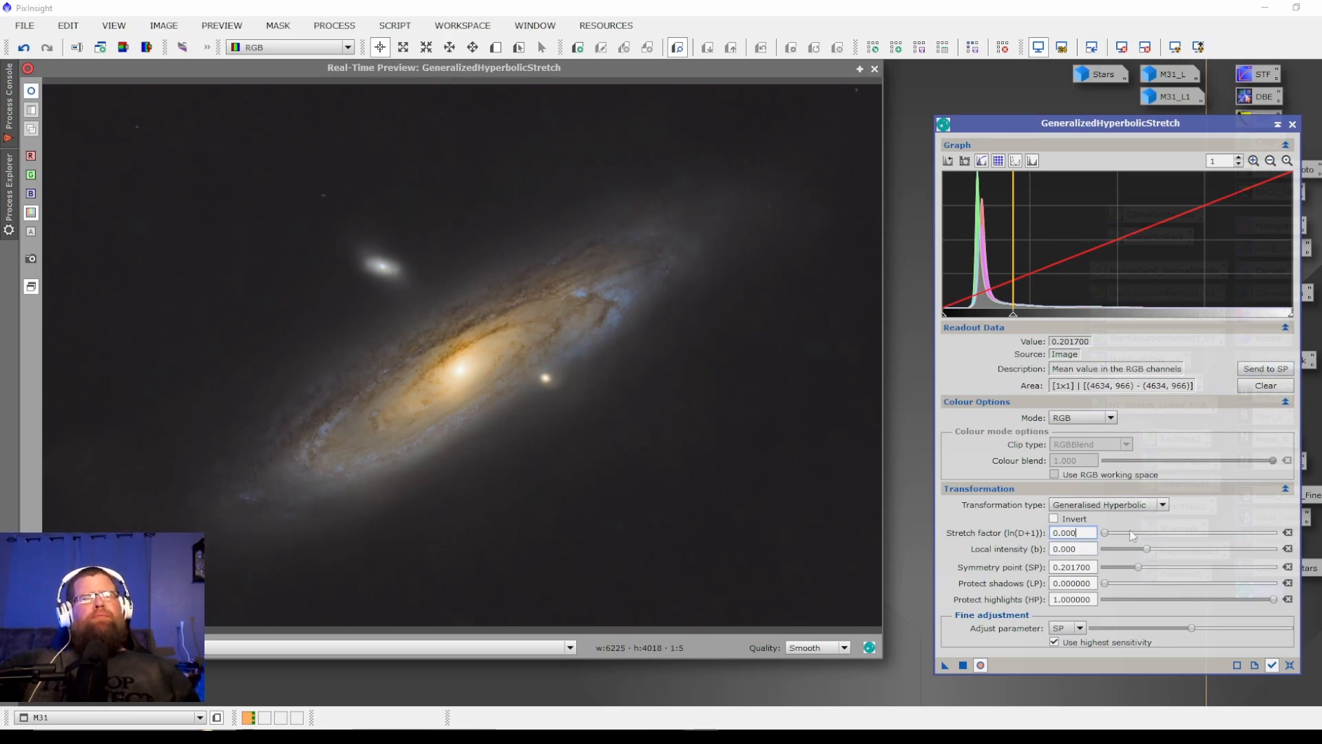
left_click(1104, 534)
left_click_drag(1106, 536, 1155, 557)
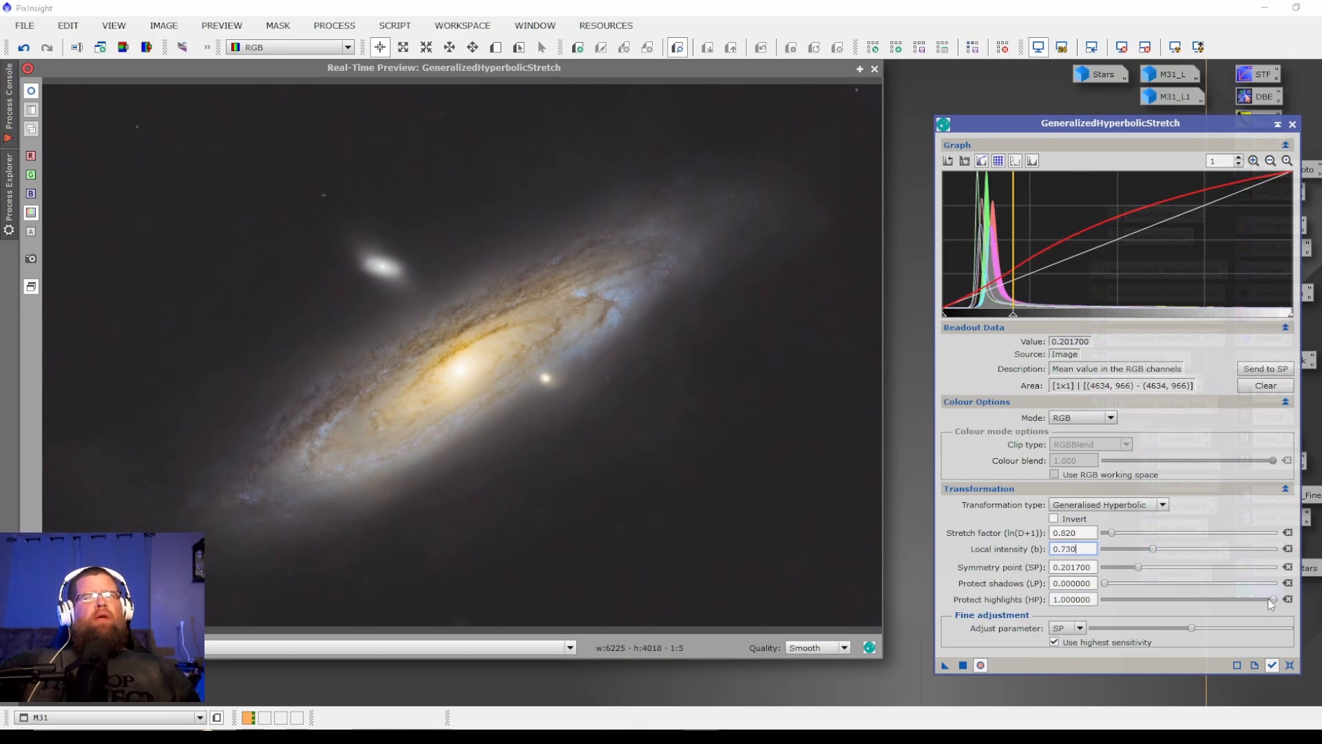
left_click_drag(1275, 604, 1213, 601)
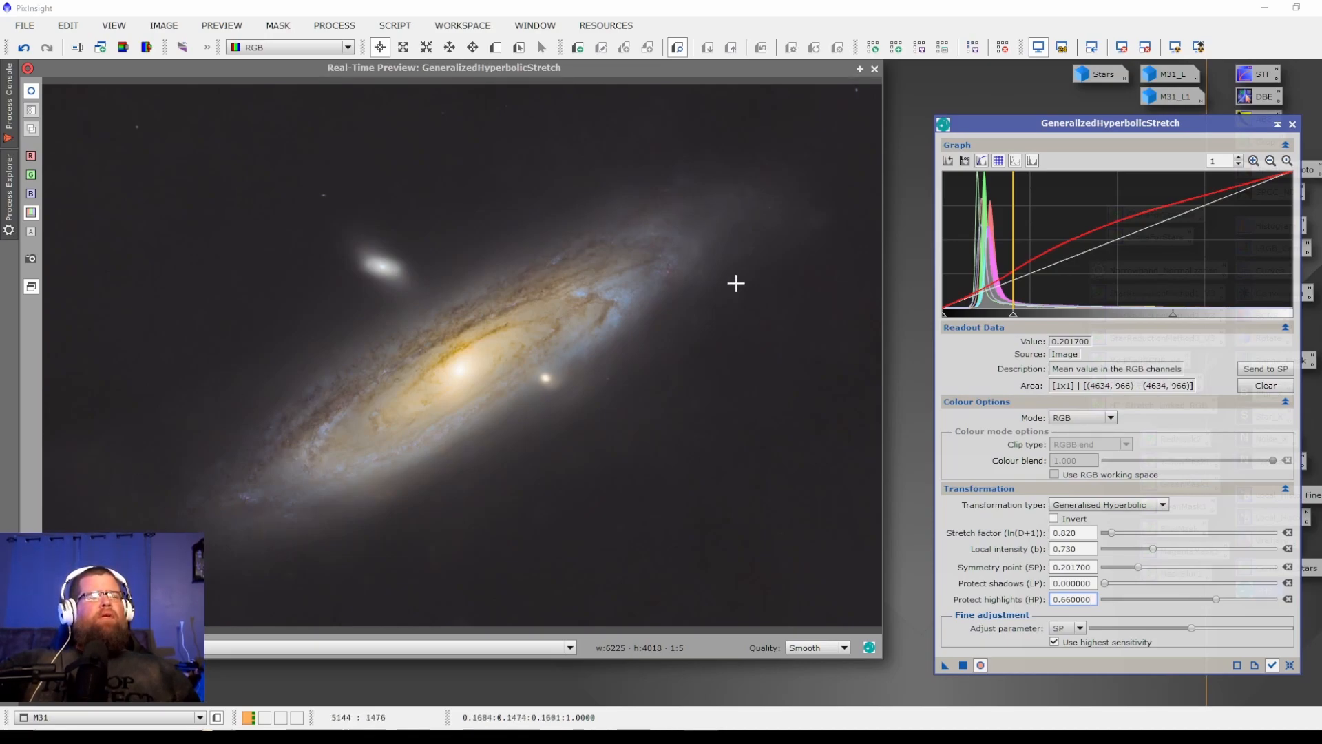
Compare the M31 preview with and without the hyperbolic stretch several times
left_click(982, 666)
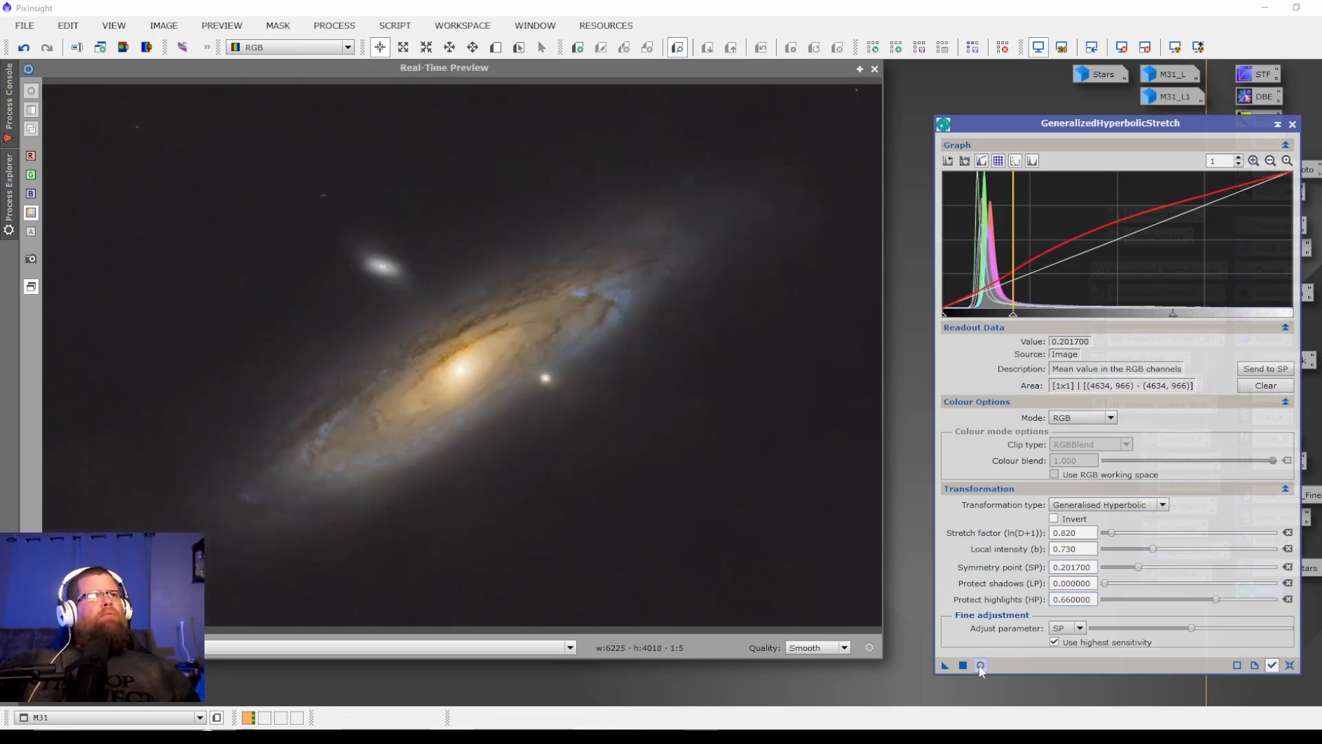
left_click(981, 665)
left_click(980, 665)
left_click(980, 666)
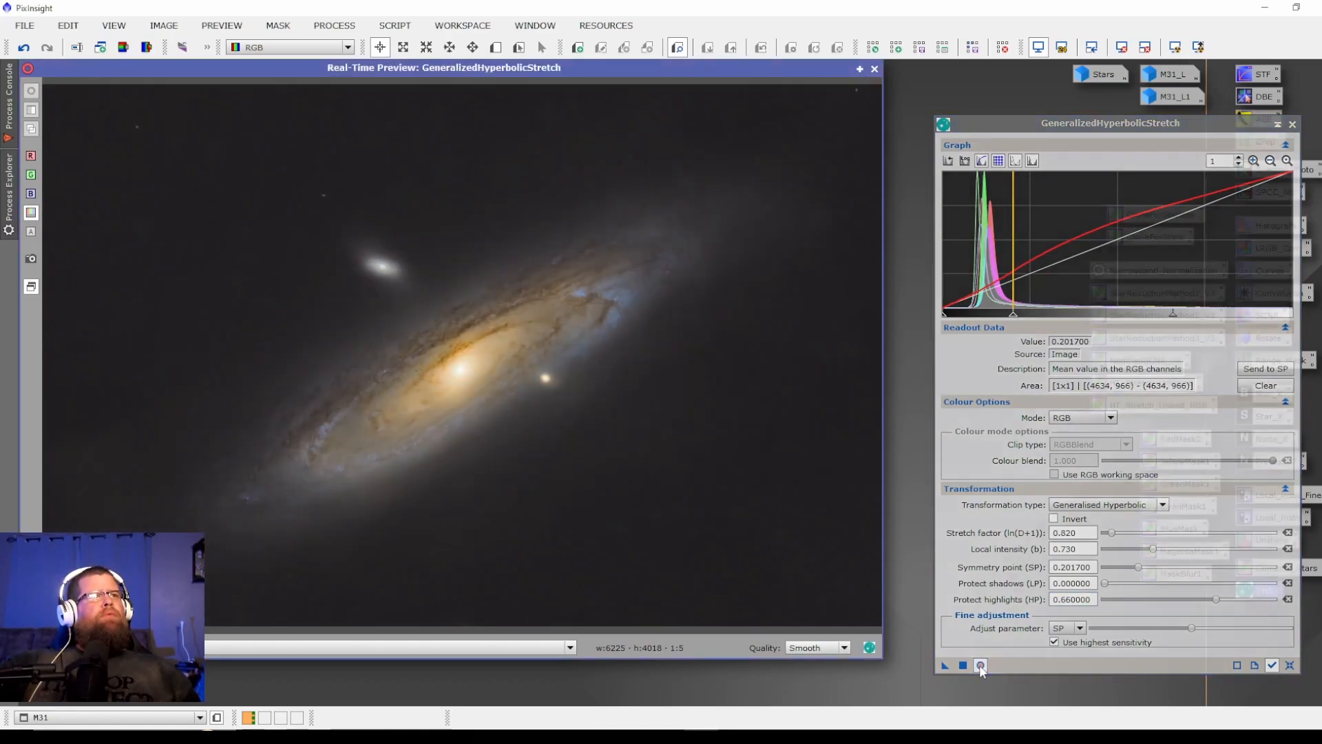
left_click(983, 665)
left_click(981, 665)
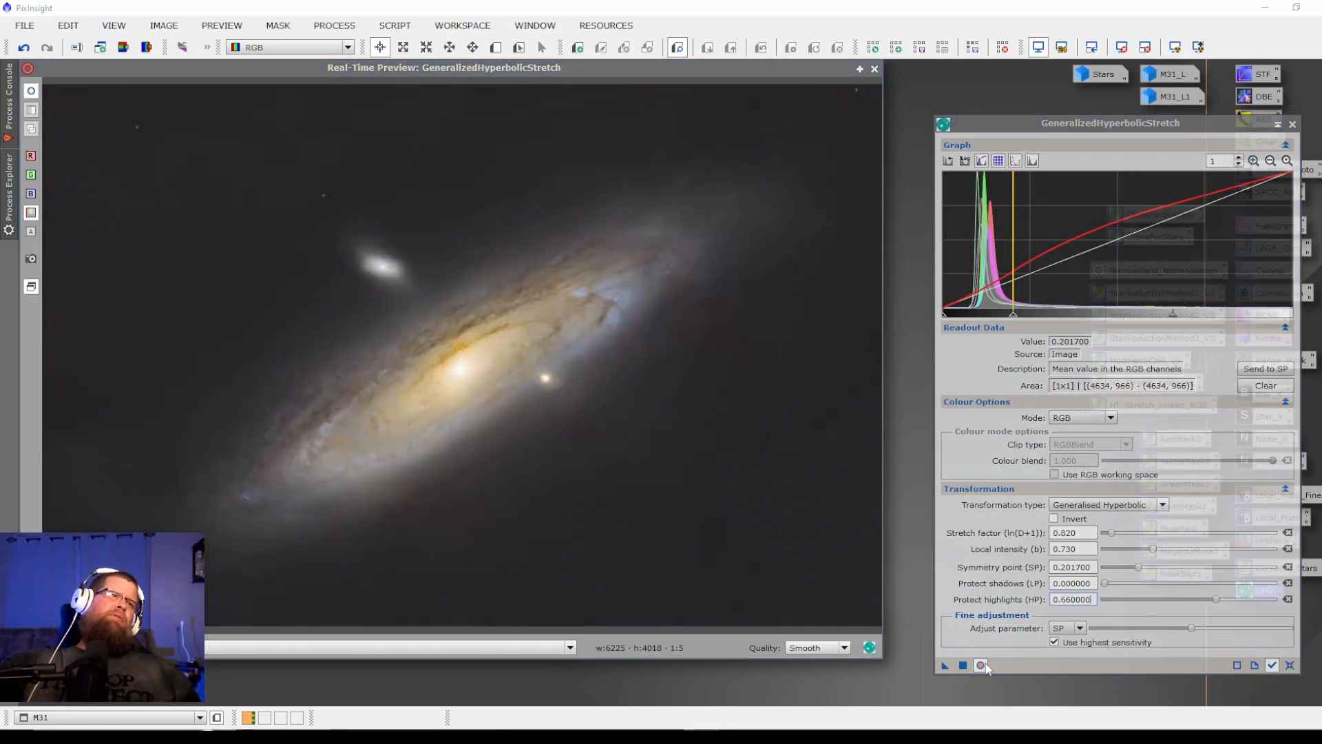
left_click(982, 665)
left_click(981, 665)
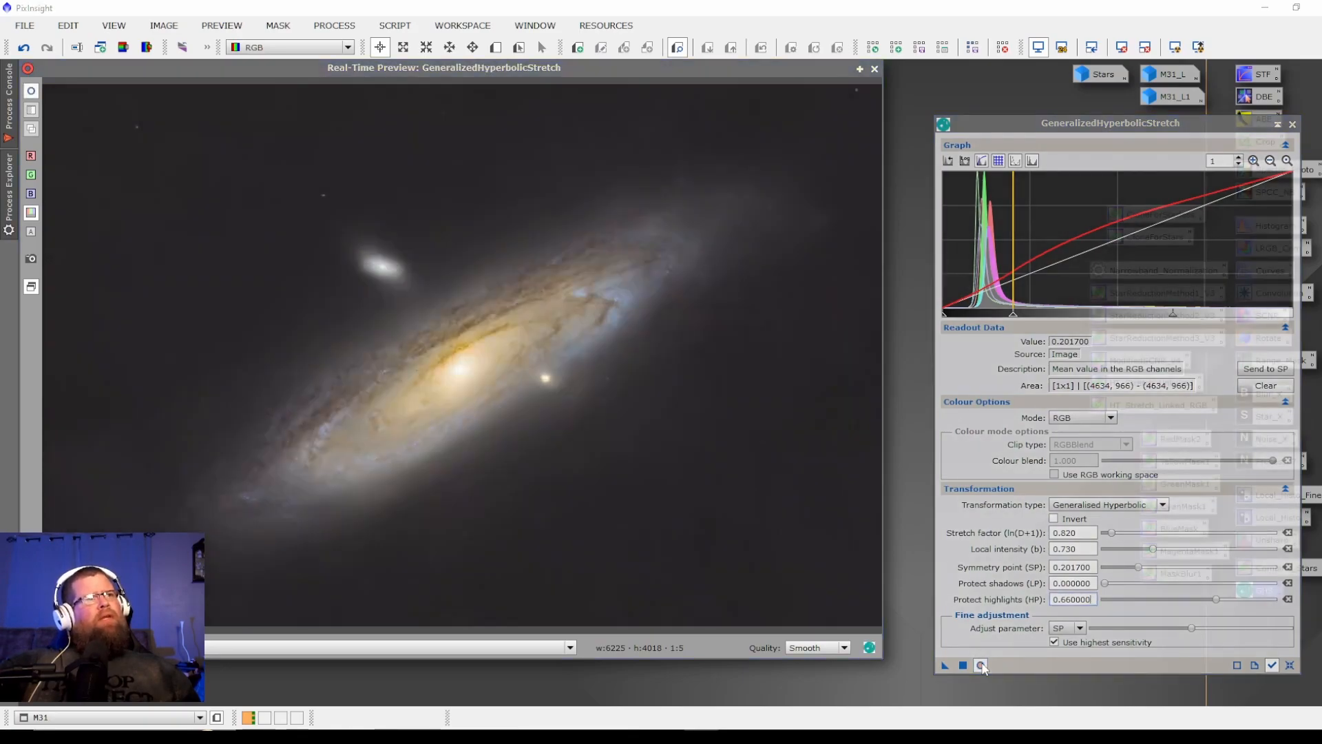
left_click(981, 666)
left_click(982, 666)
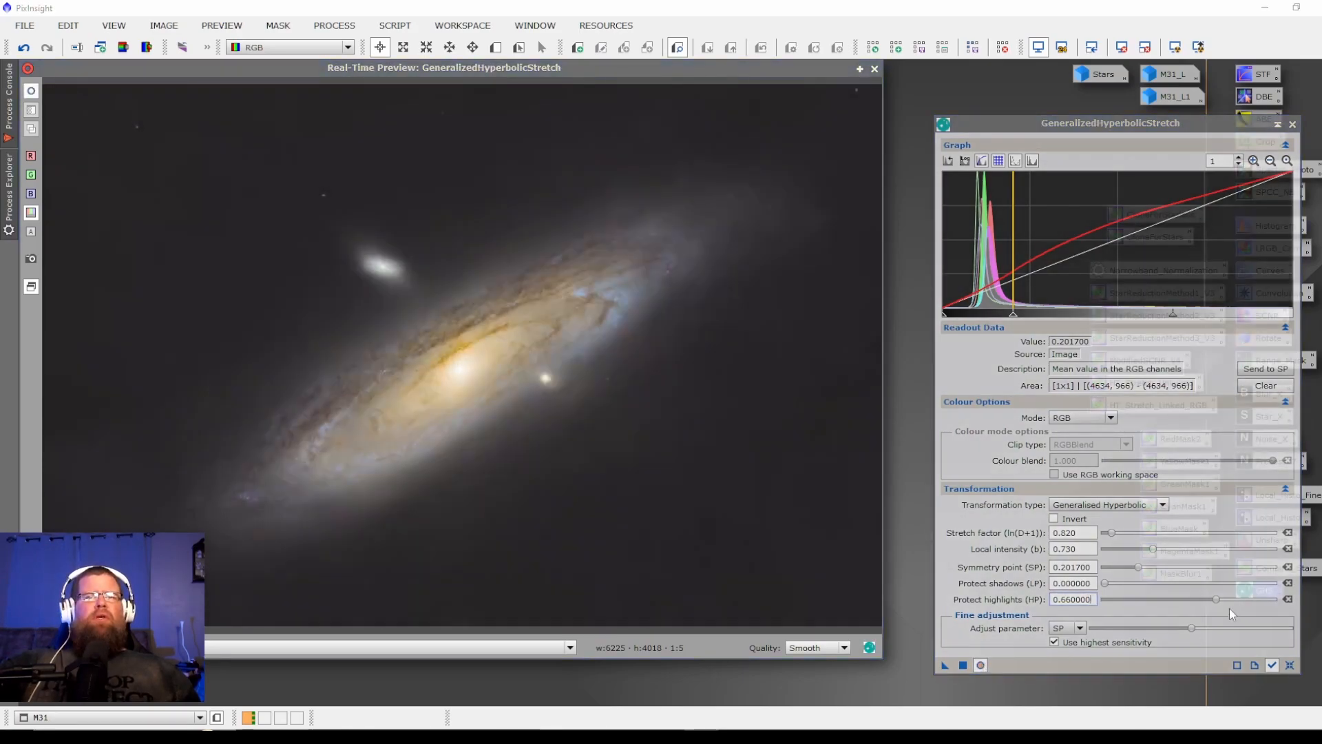
Set the stretch's protect highlights to 0.58 and its local intensity to -0.520
left_click_drag(1216, 599, 1204, 600)
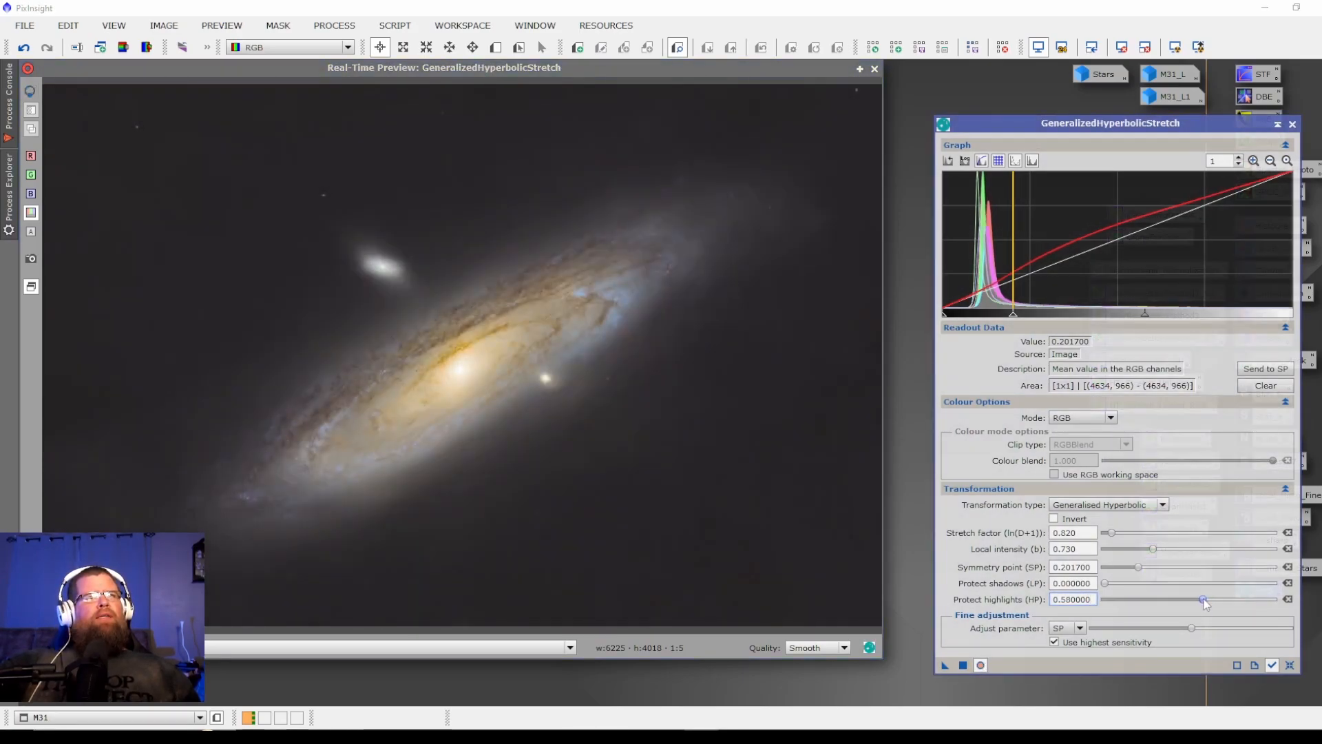
mouse_move(1155, 547)
left_mouse_down()
mouse_move(1167, 549)
mouse_move(1140, 551)
left_mouse_up()
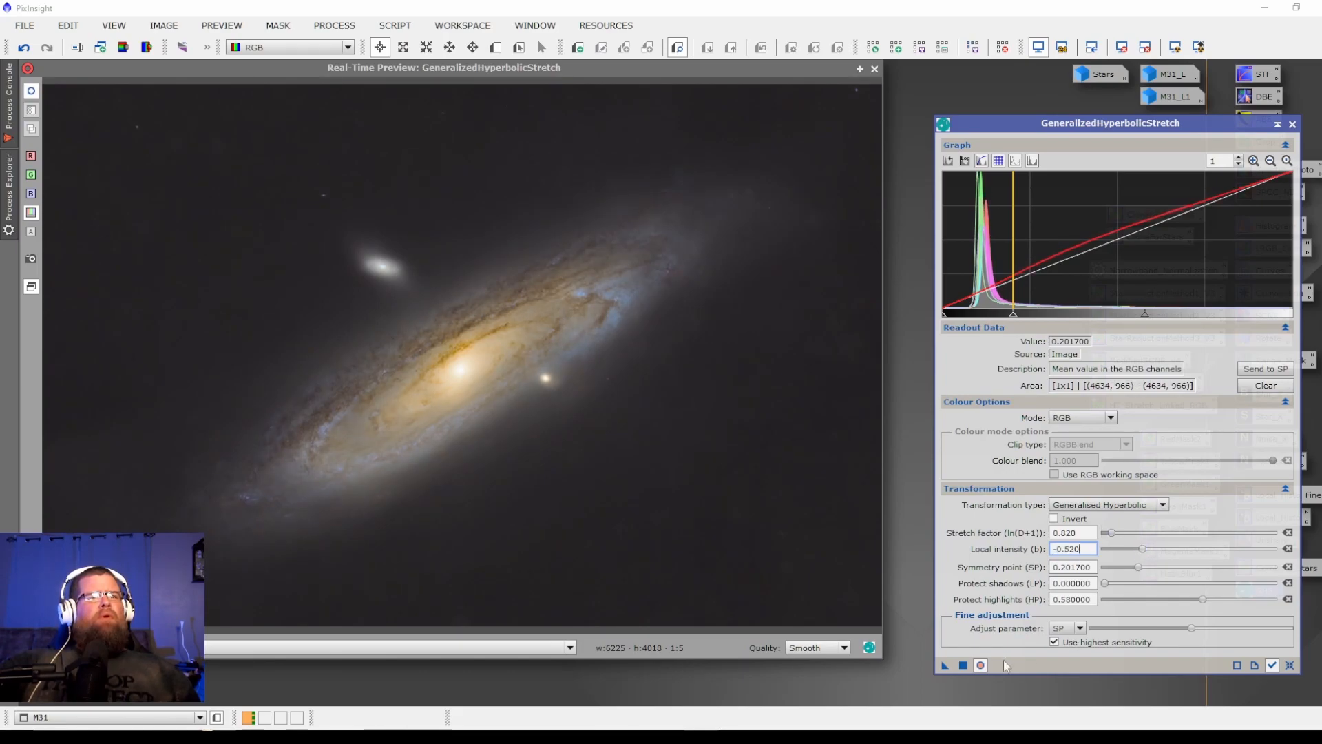
Compare M31 before and after the adjusted stretch, apply it, and close GeneralizedHyperbolicStretch and the real-time preview
left_click(980, 666)
left_click(981, 666)
left_click(981, 666)
left_click(981, 666)
left_click(981, 666)
left_click(980, 666)
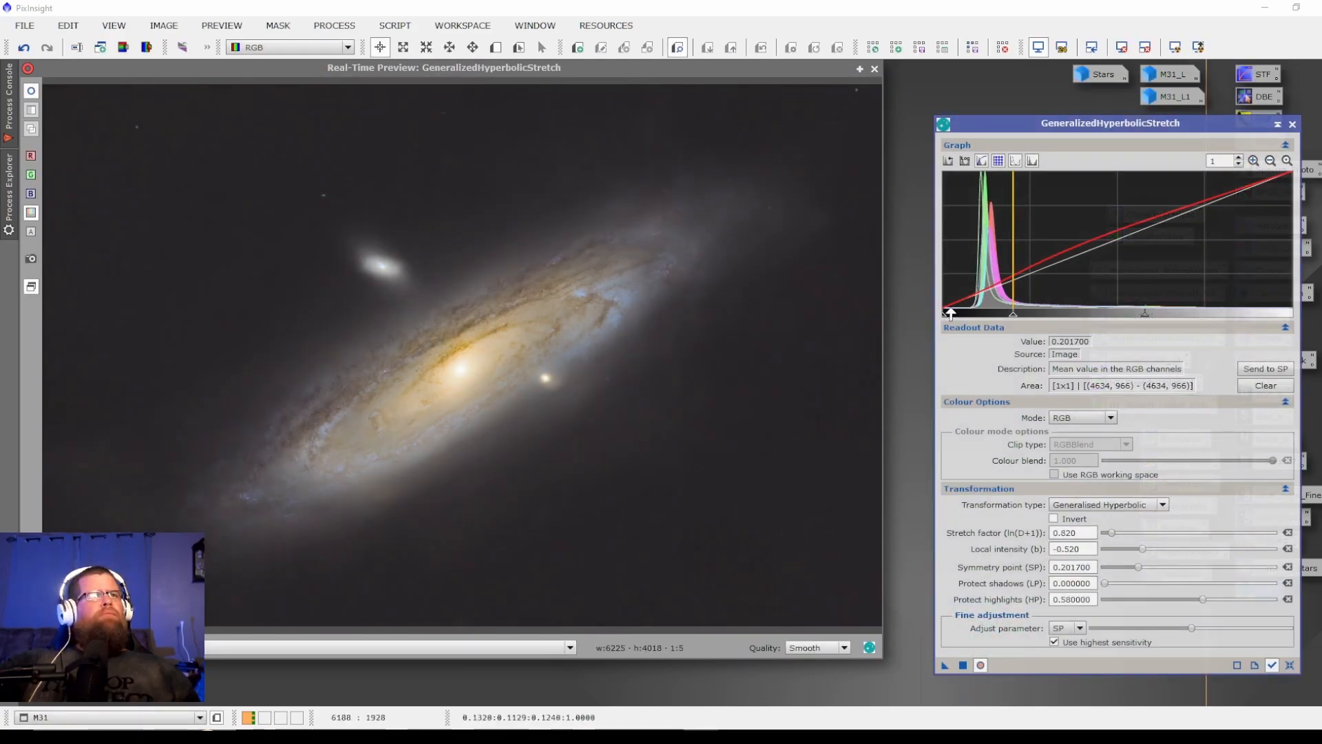
left_click(1293, 125)
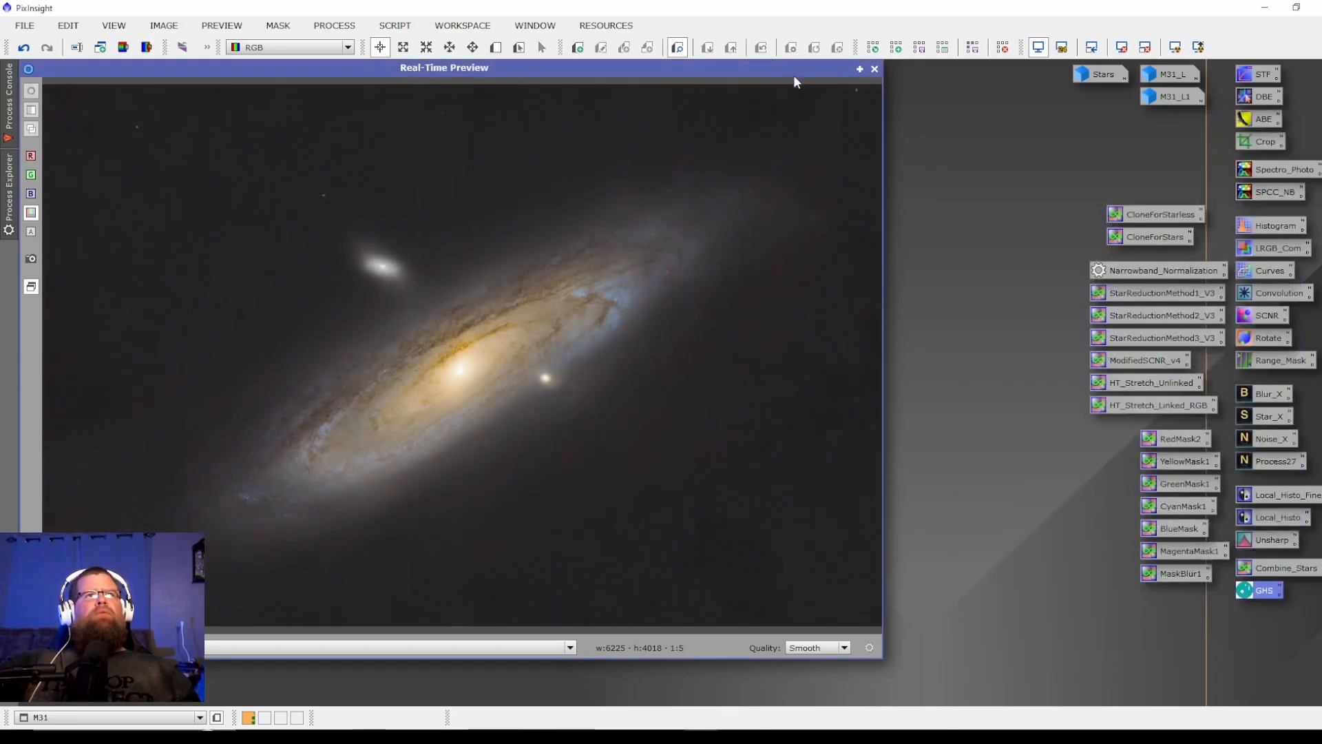
left_click(875, 69)
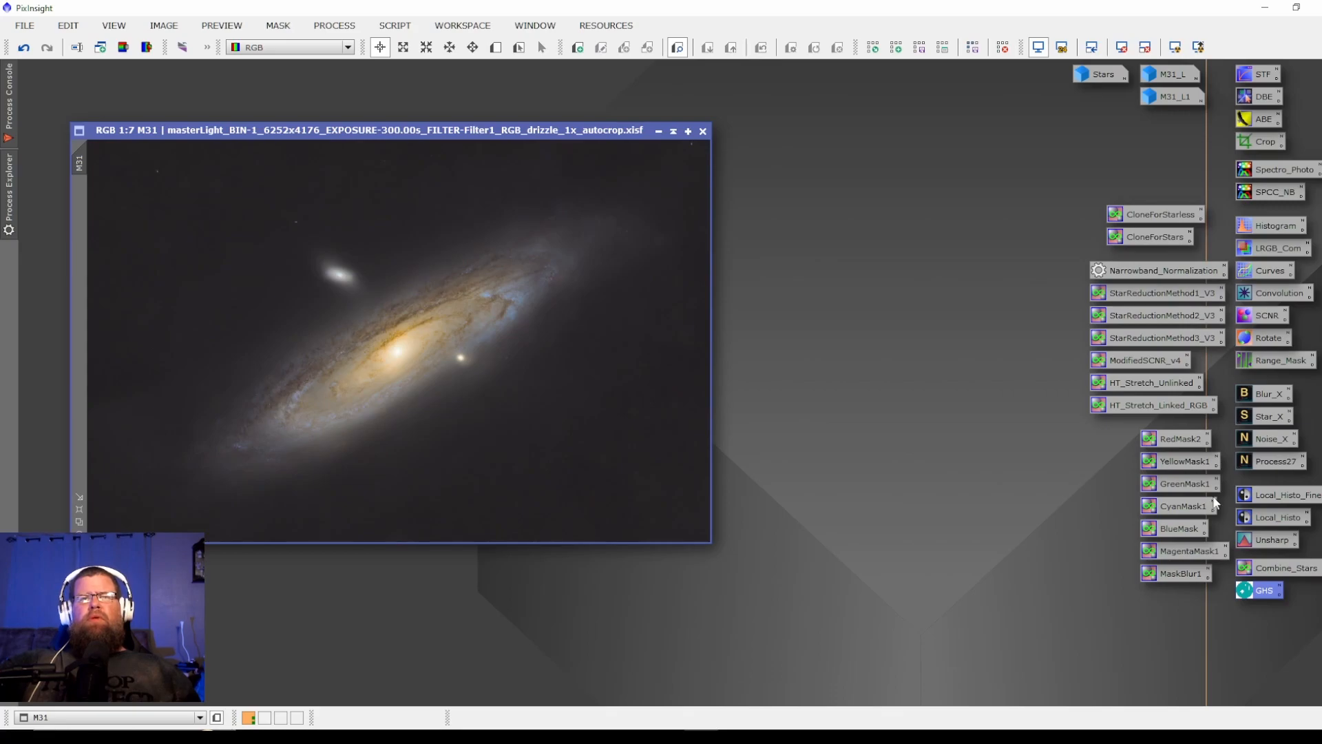
Extract the lightness of the stretched M31 as a new grayscale image and place it so both images are accessible
mouse_move(417, 130)
left_mouse_down()
mouse_move(426, 159)
mouse_move(407, 142)
left_mouse_up()
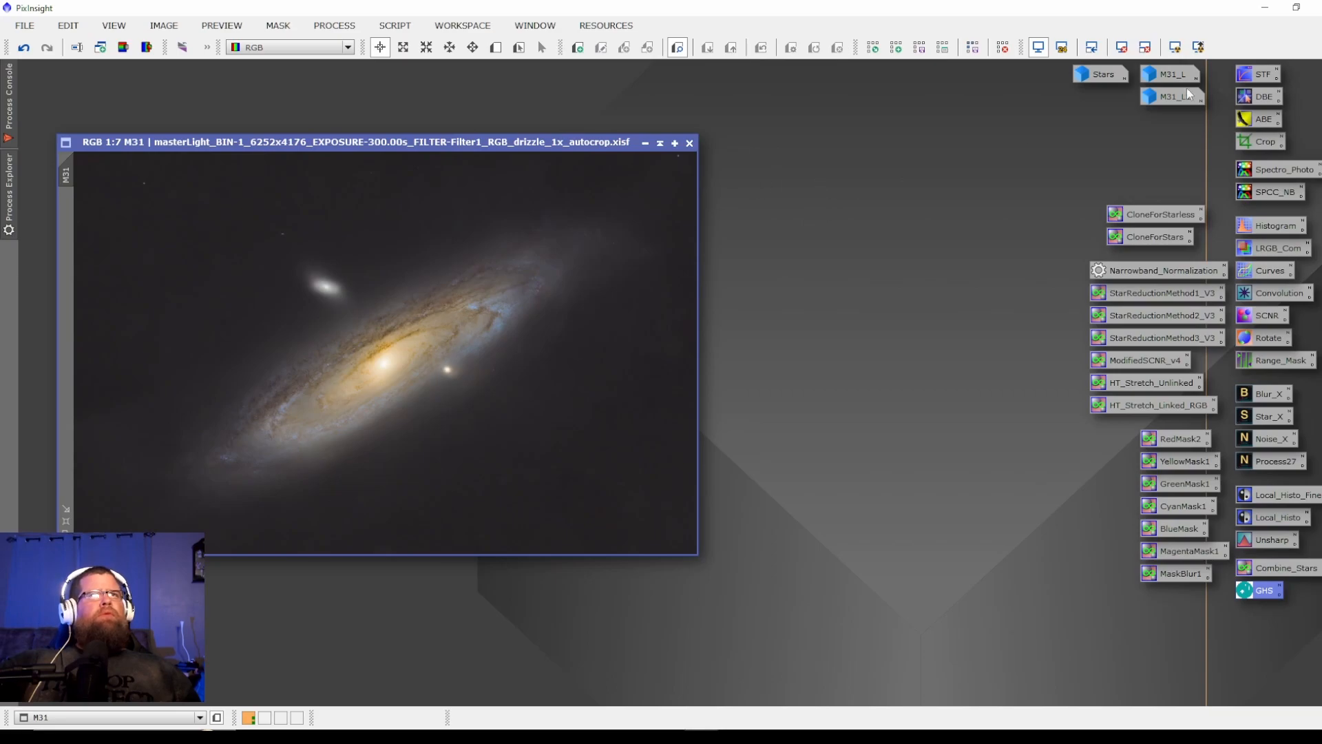
left_click(122, 47)
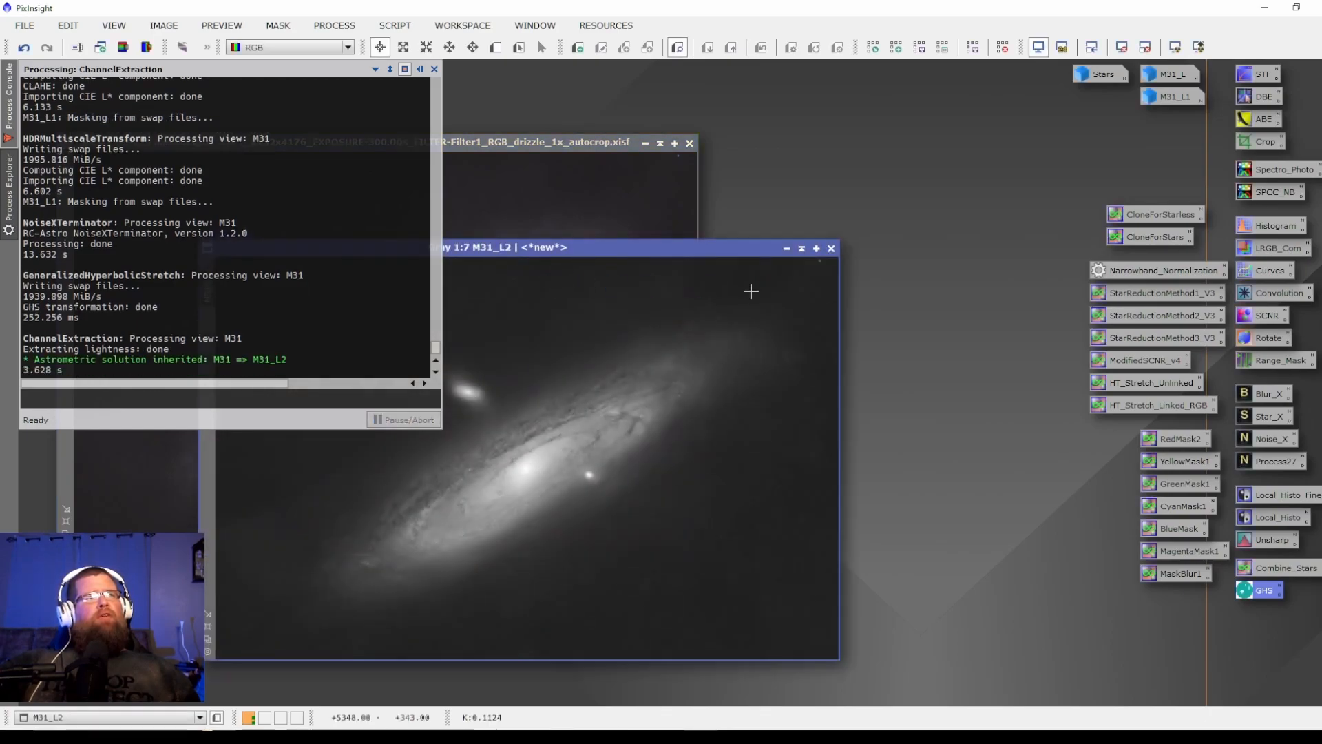
left_click_drag(658, 254, 673, 226)
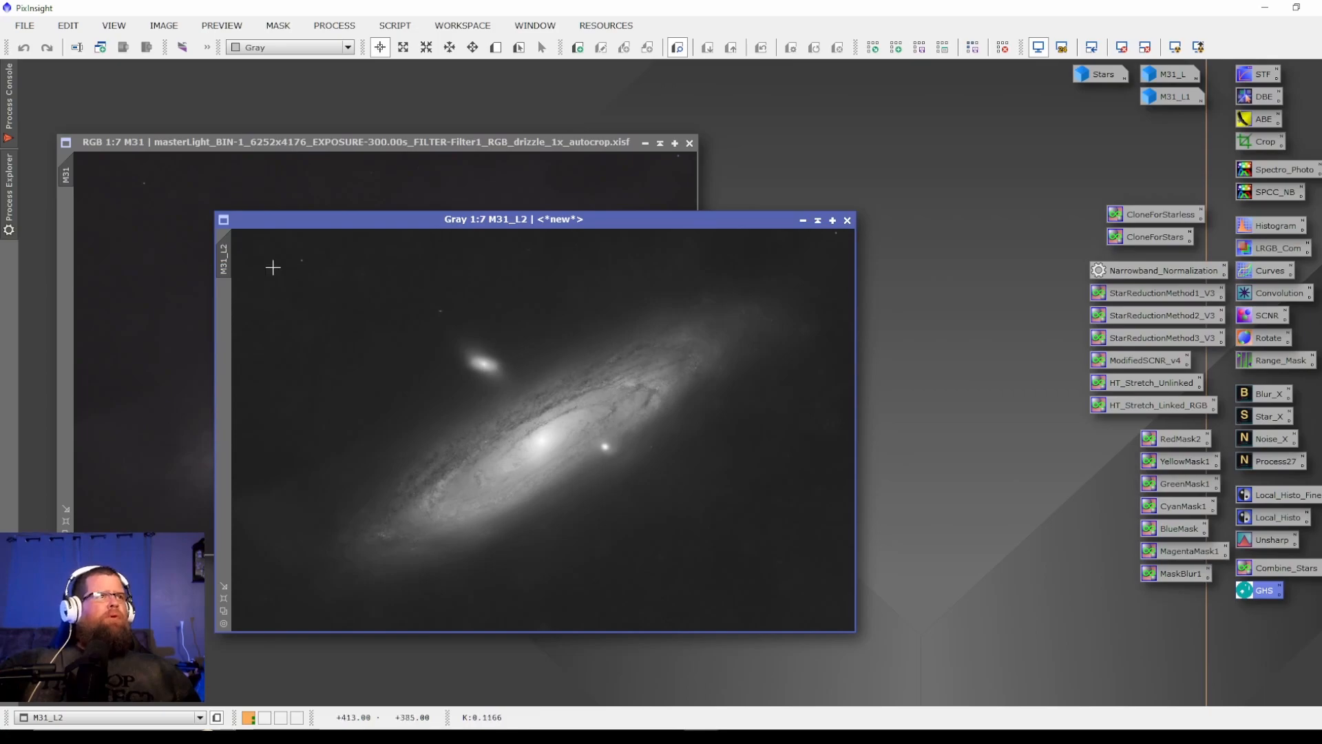
Apply the new lightness image as a mask on M31, then minimize it and park its icon below M31_L1
left_click_drag(224, 258, 173, 260)
left_click_drag(66, 218, 66, 219)
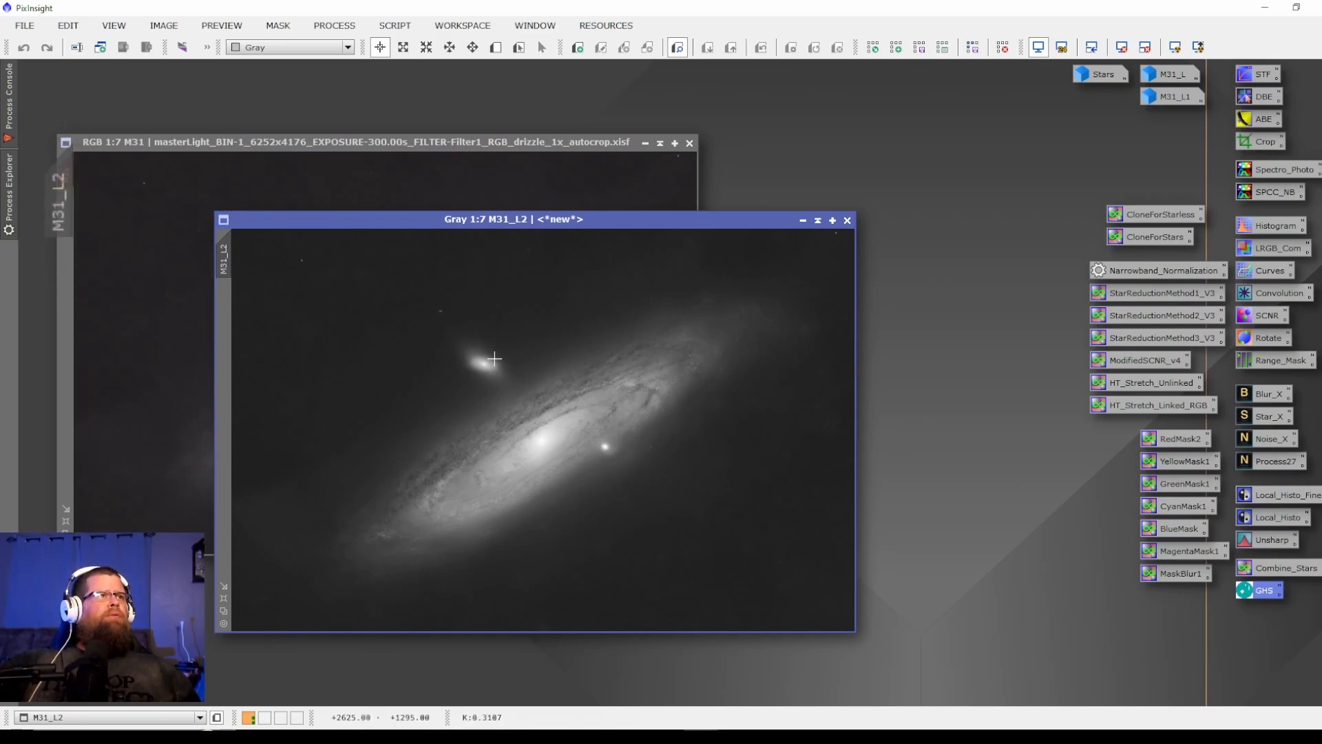
left_click(803, 221)
left_click_drag(571, 432, 1174, 122)
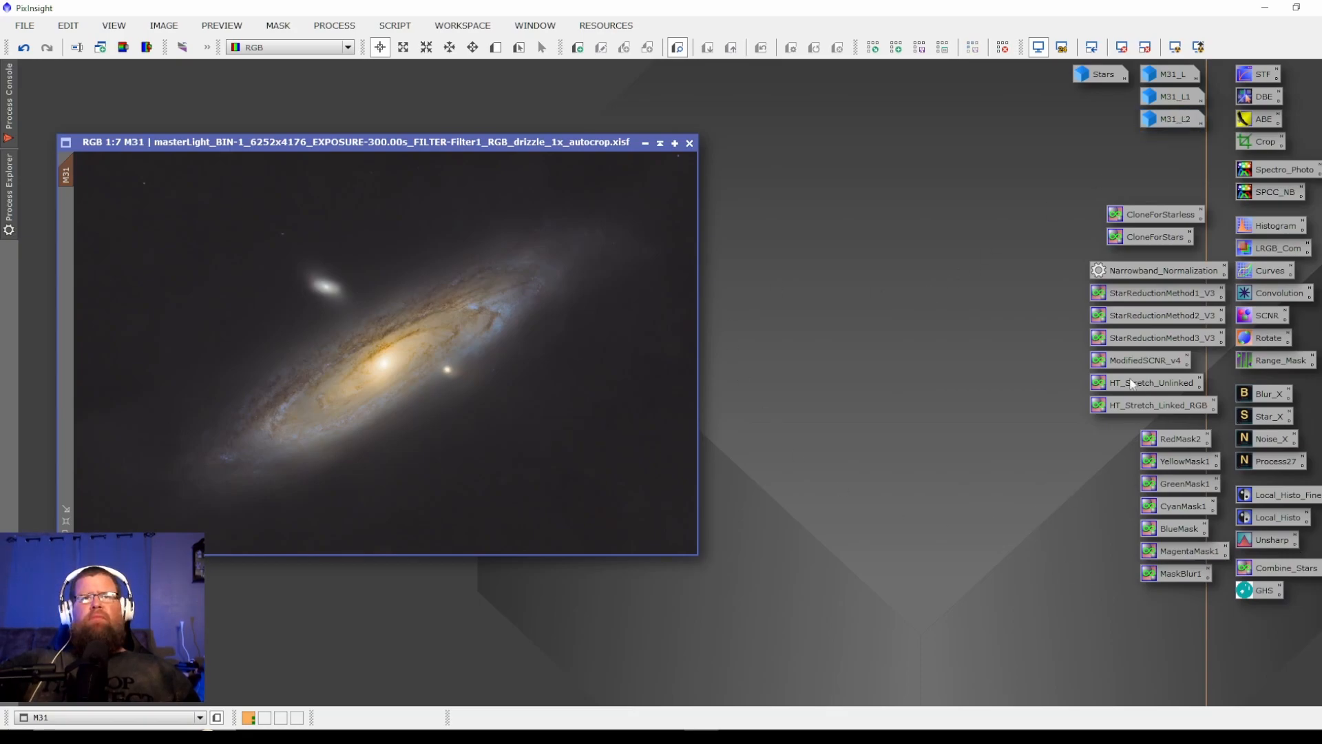
Raise M31's saturation in CurvesTransformation with real-time preview using a curve point at 0.45534/0.55556, apply it, and reset the curve
double_click(1264, 274)
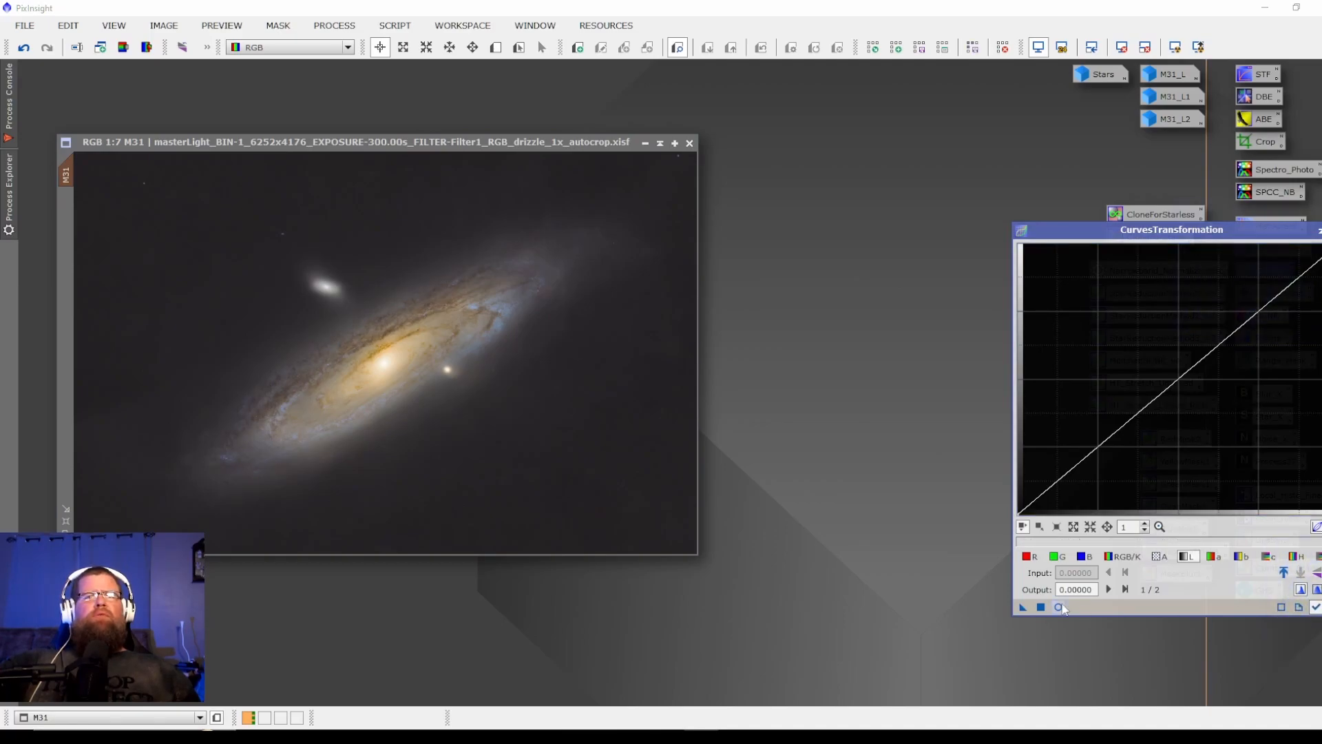
left_click(1060, 607)
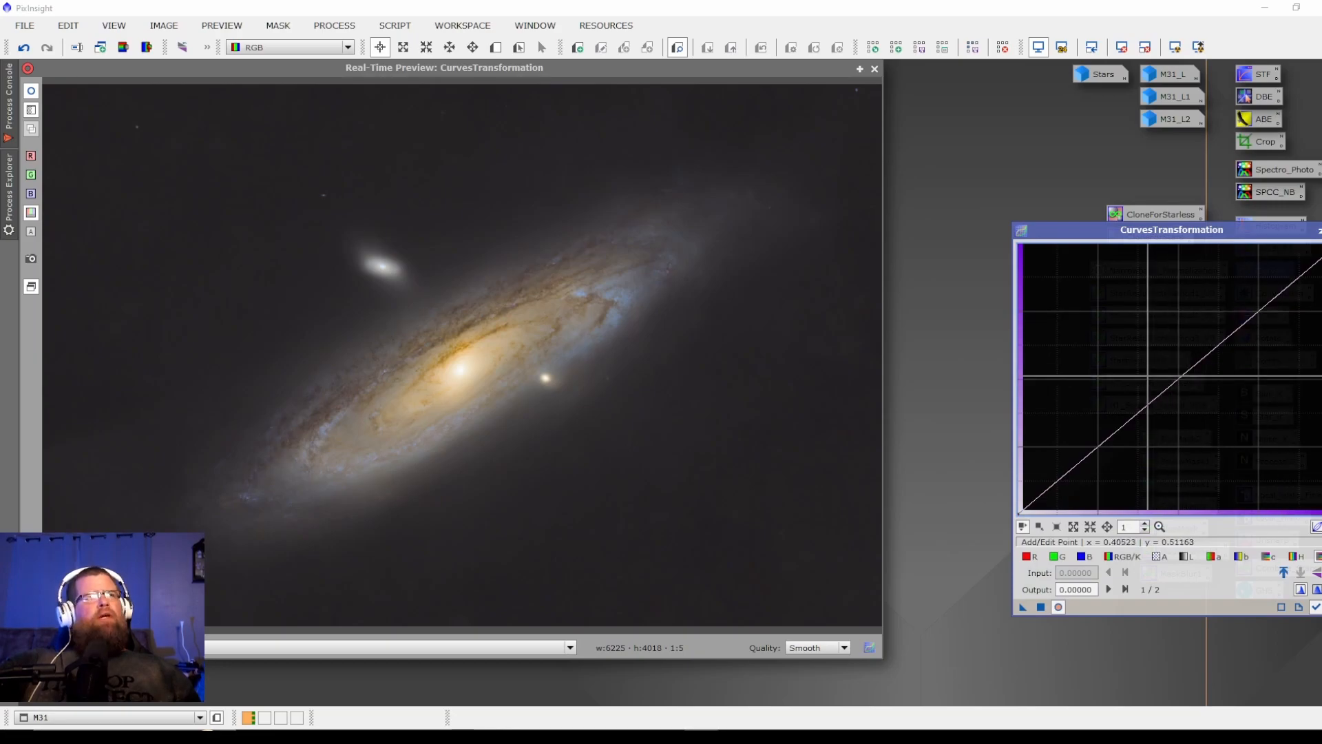
left_click_drag(1178, 379, 1169, 368)
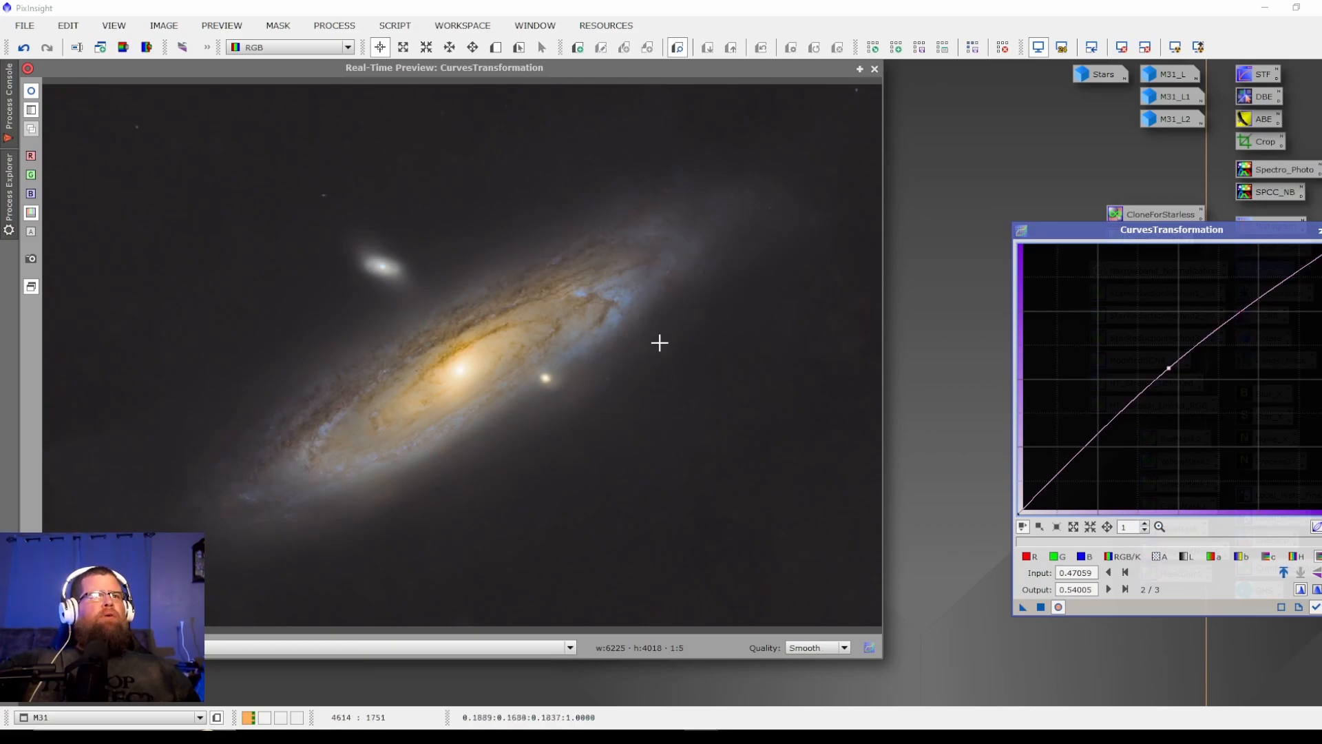
left_click_drag(1169, 369, 1164, 364)
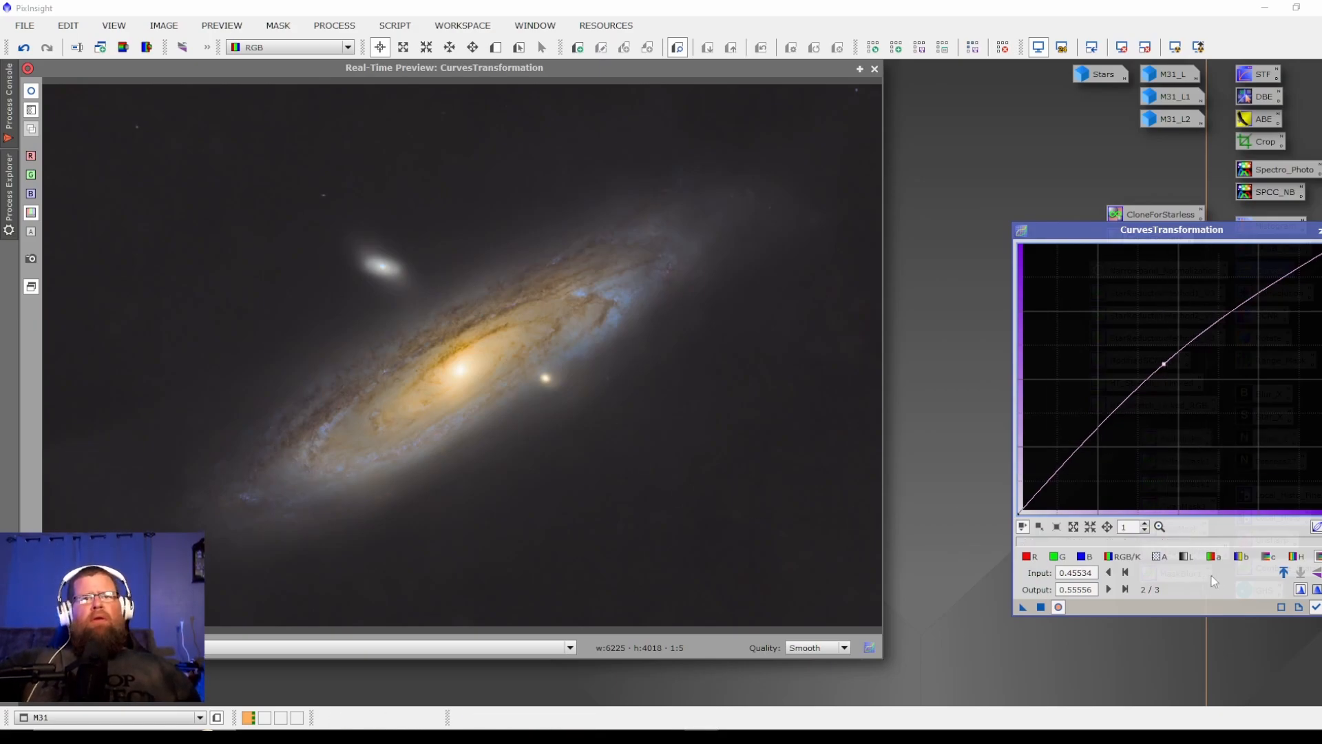
left_click(1040, 607)
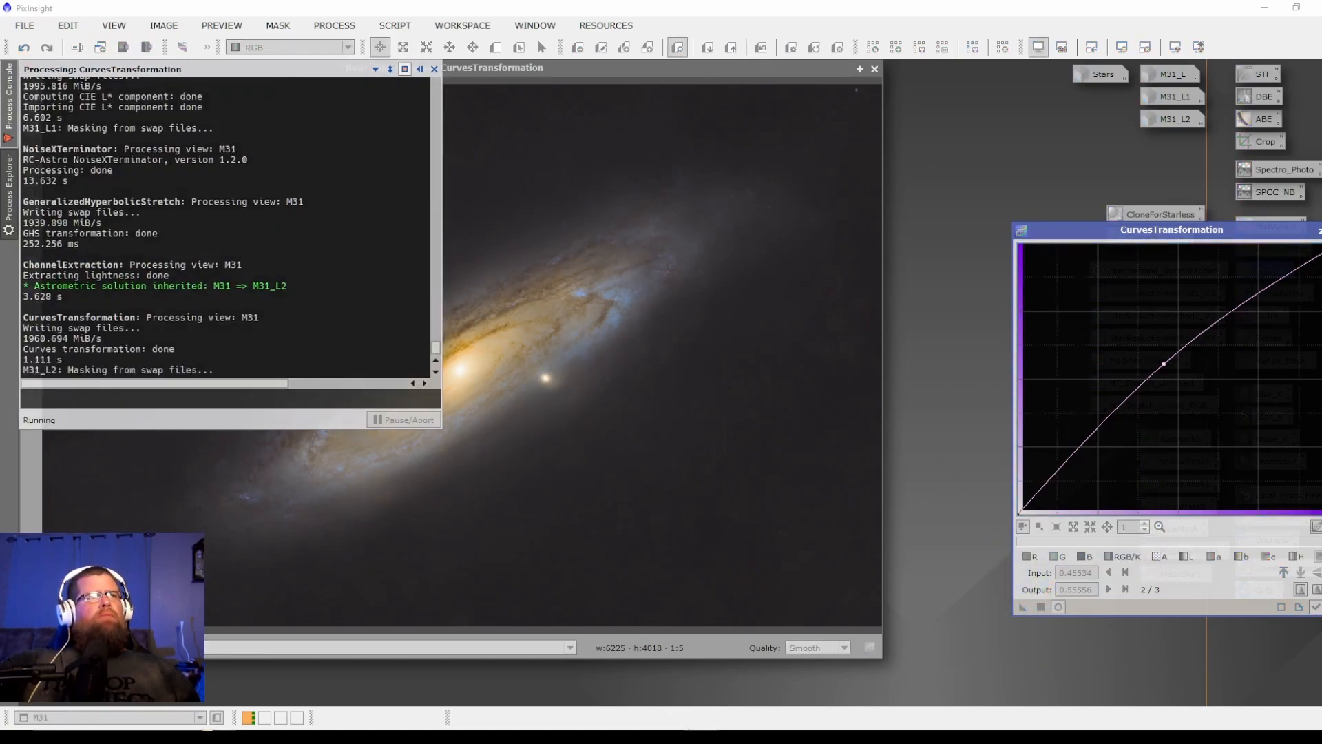
left_click(1321, 607)
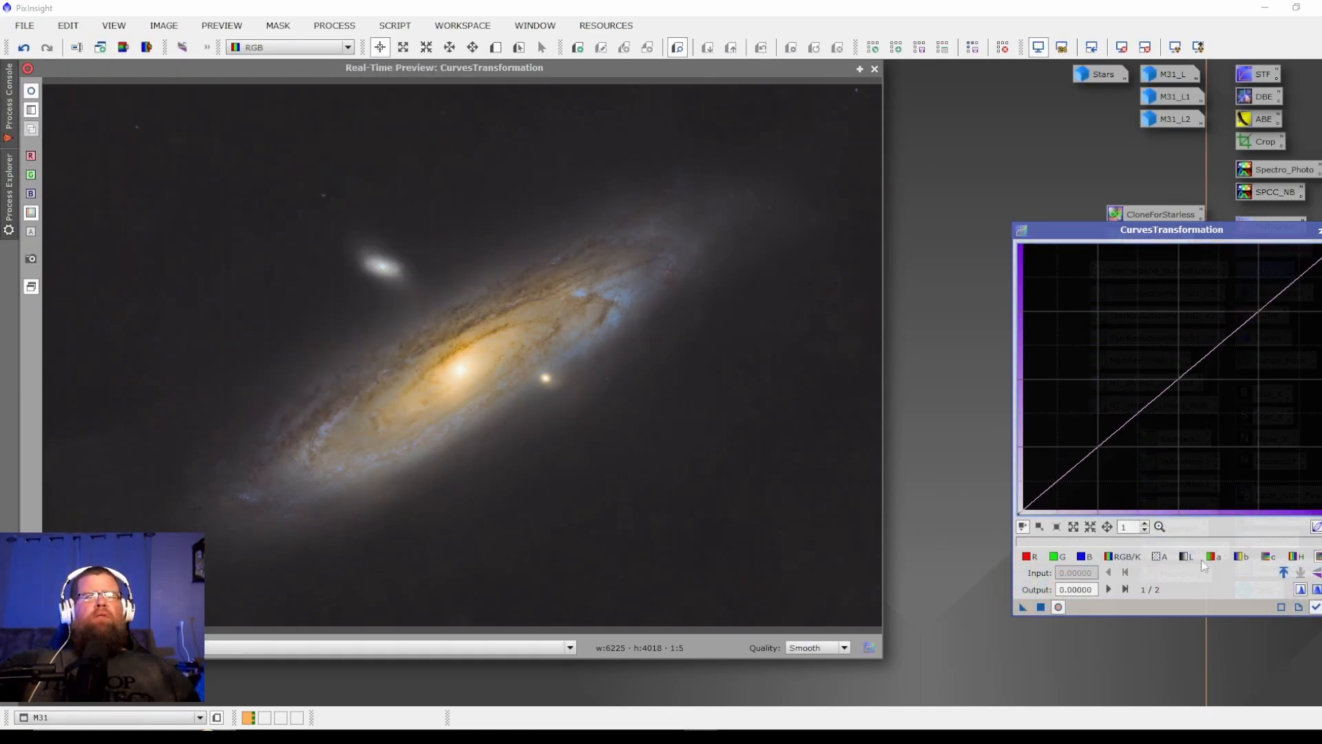
Shift M31 toward blue with a CIE b* curve point at 0.52723/0.46512 and apply the curve
left_click(1242, 556)
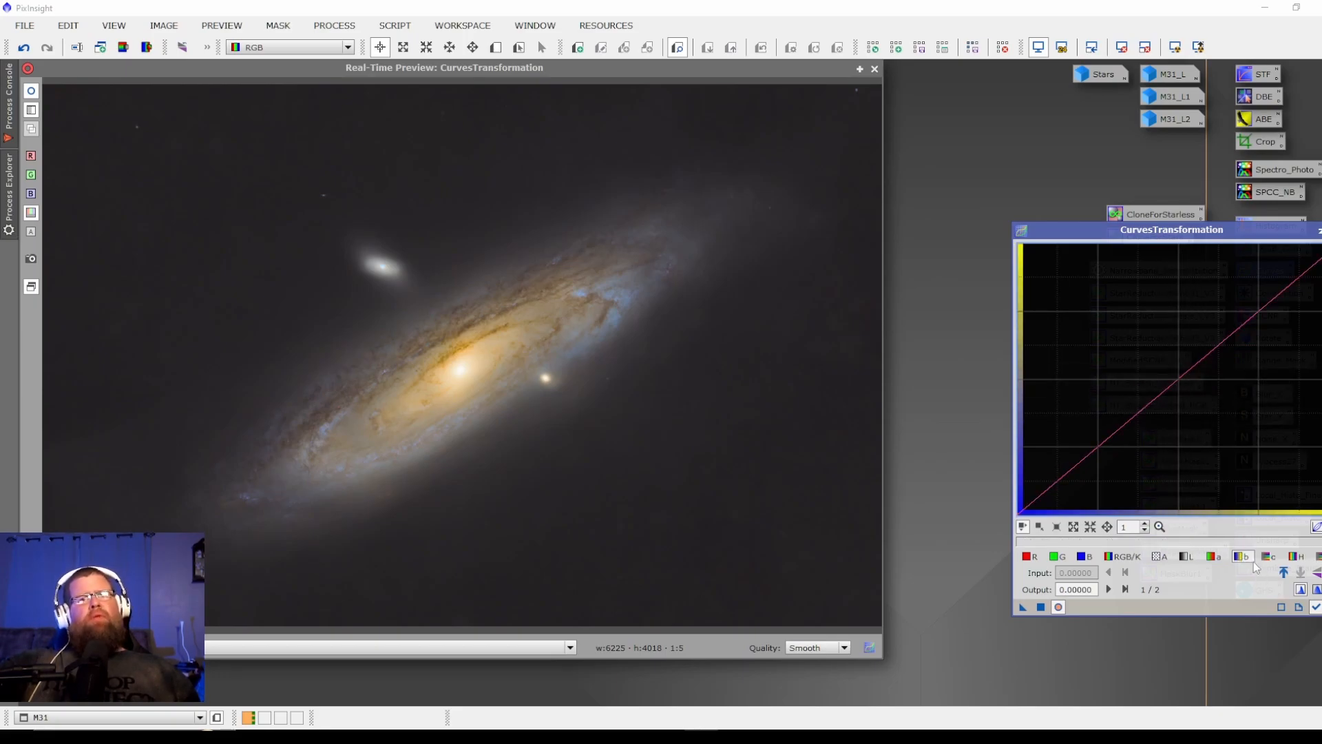
left_click(1178, 378)
left_click_drag(1178, 378, 1188, 388)
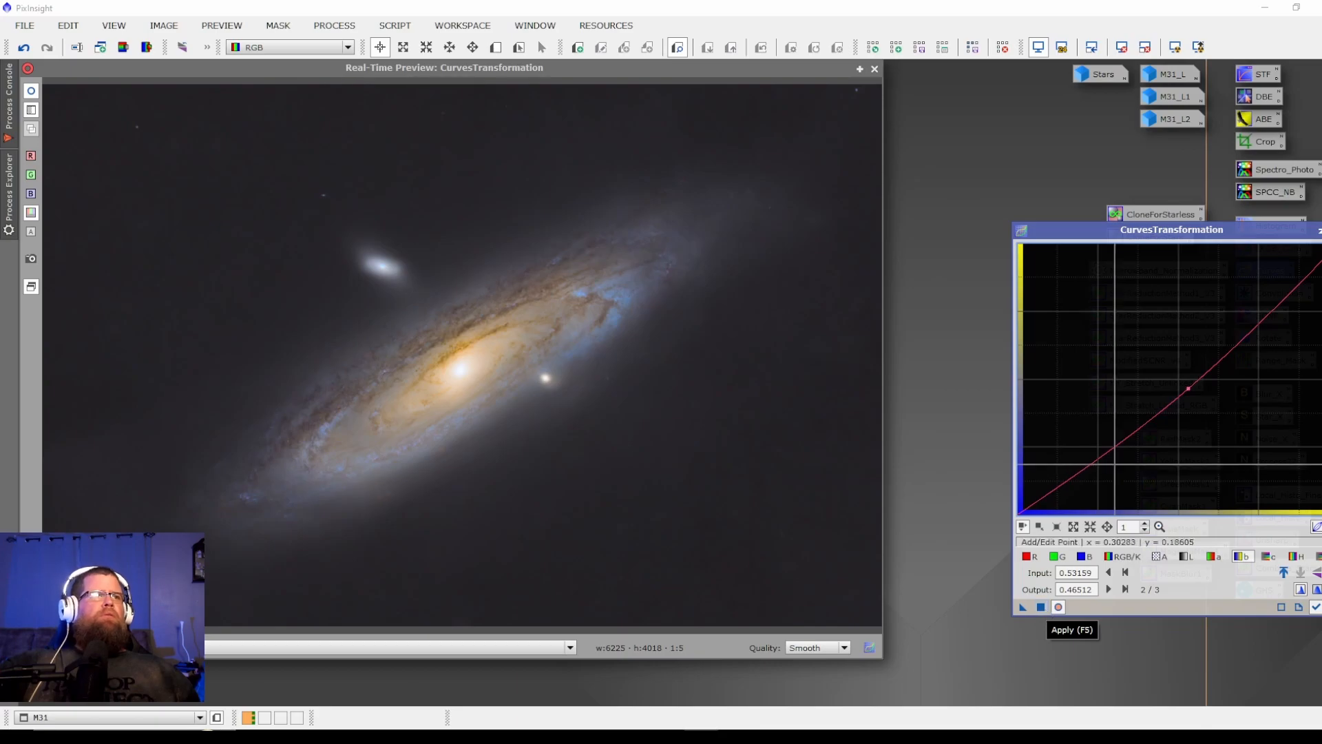
left_click_drag(1188, 388, 1187, 388)
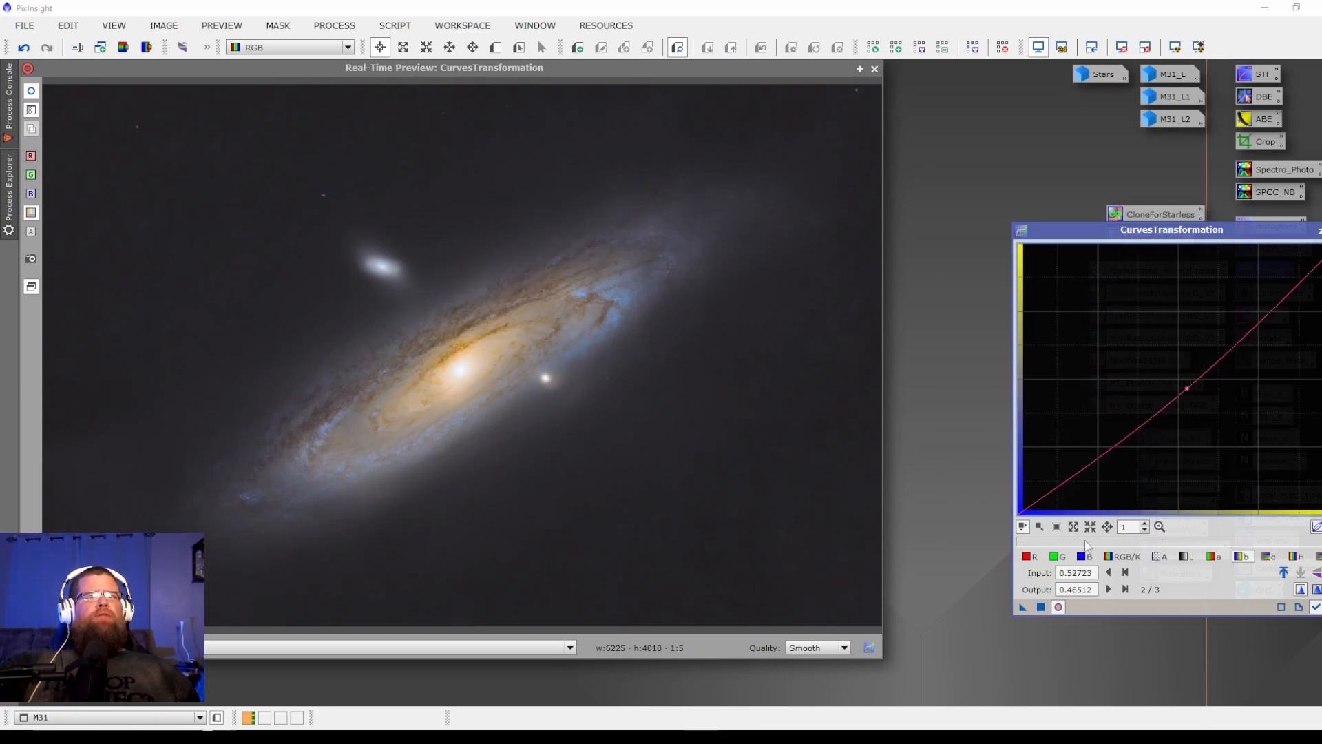
left_click(1041, 607)
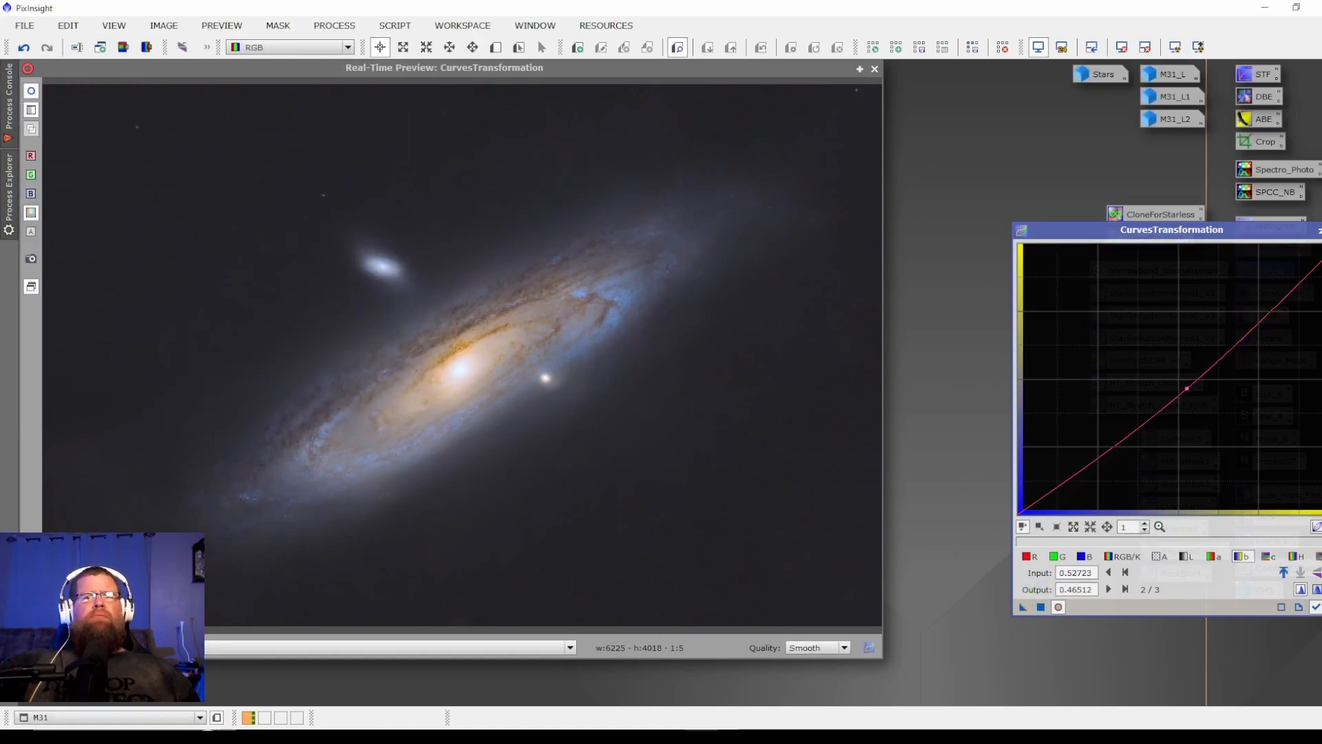
Reset the CurvesTransformation curve, then close the process window and its real-time preview
left_click(1321, 608)
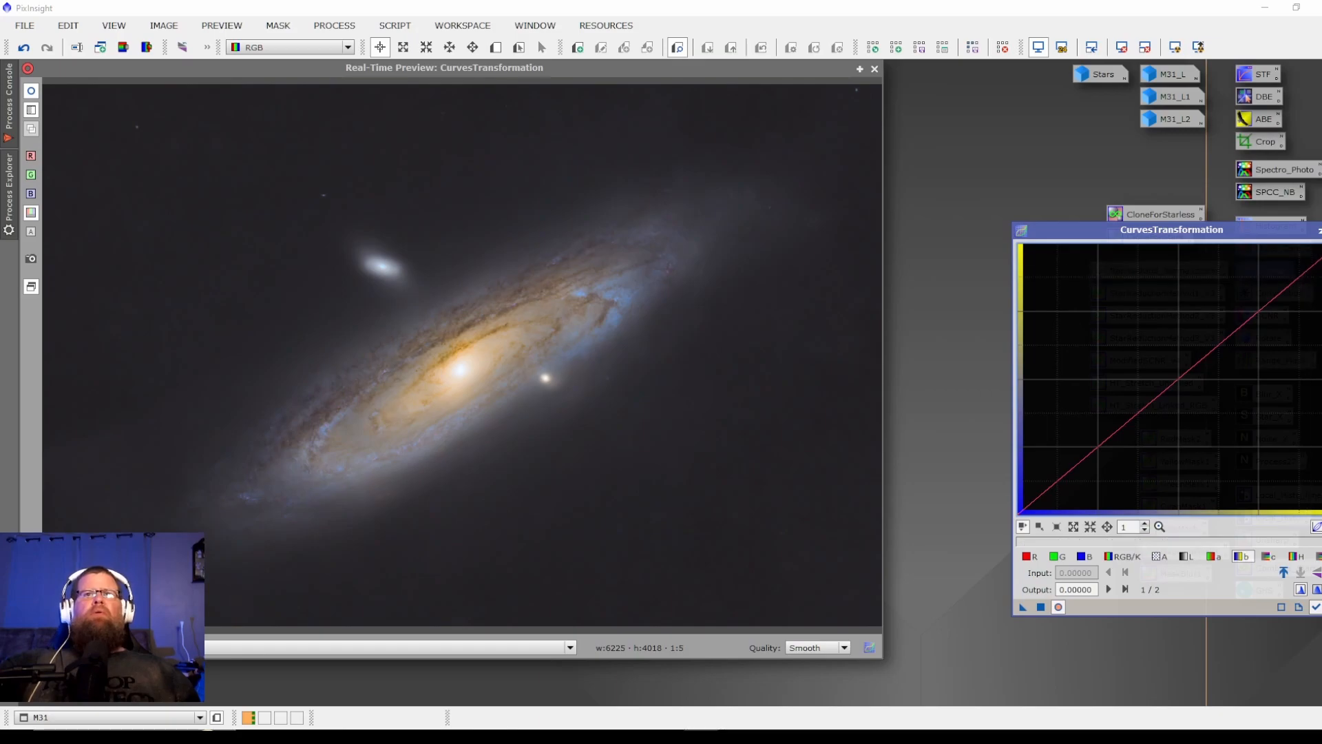
left_click(1320, 230)
left_click(873, 70)
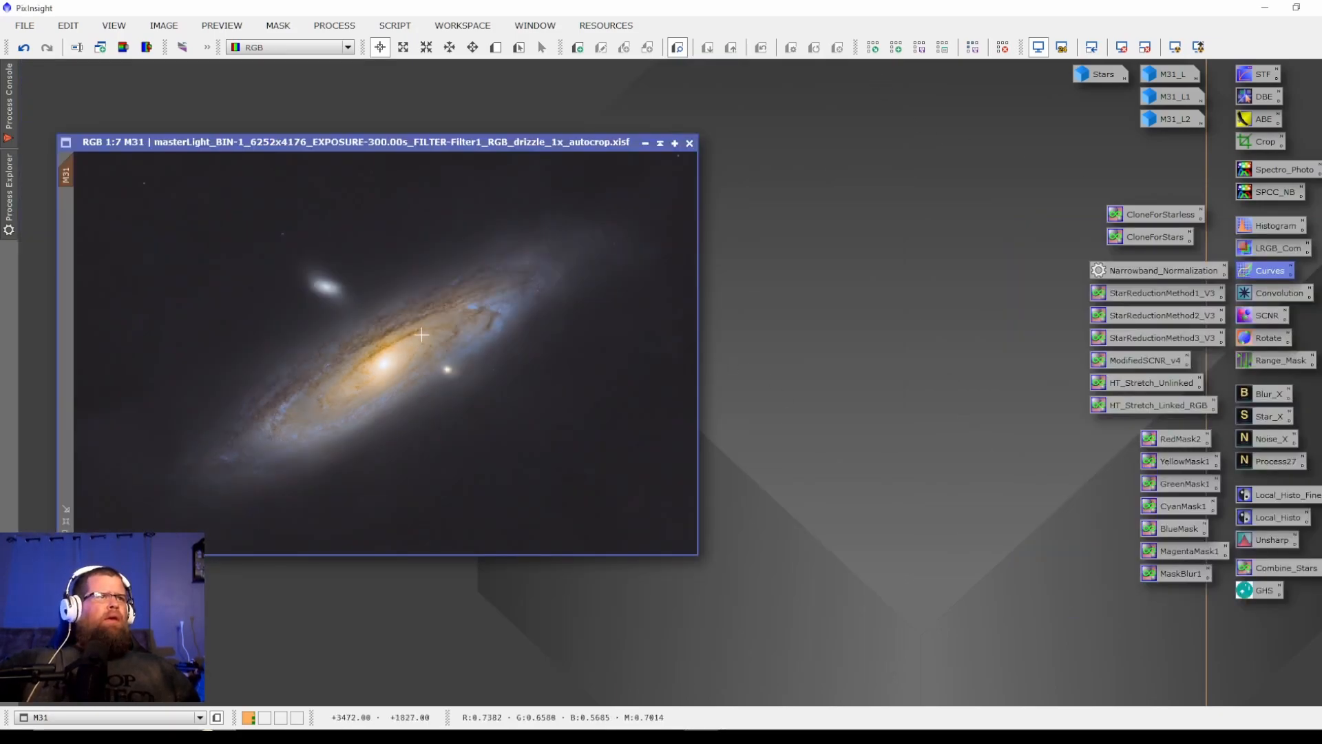
Examine the detail and colour of M31's core and dust lanes at several magnifications
scroll(421, 335, "up", 4)
scroll(335, 331, "up", 2)
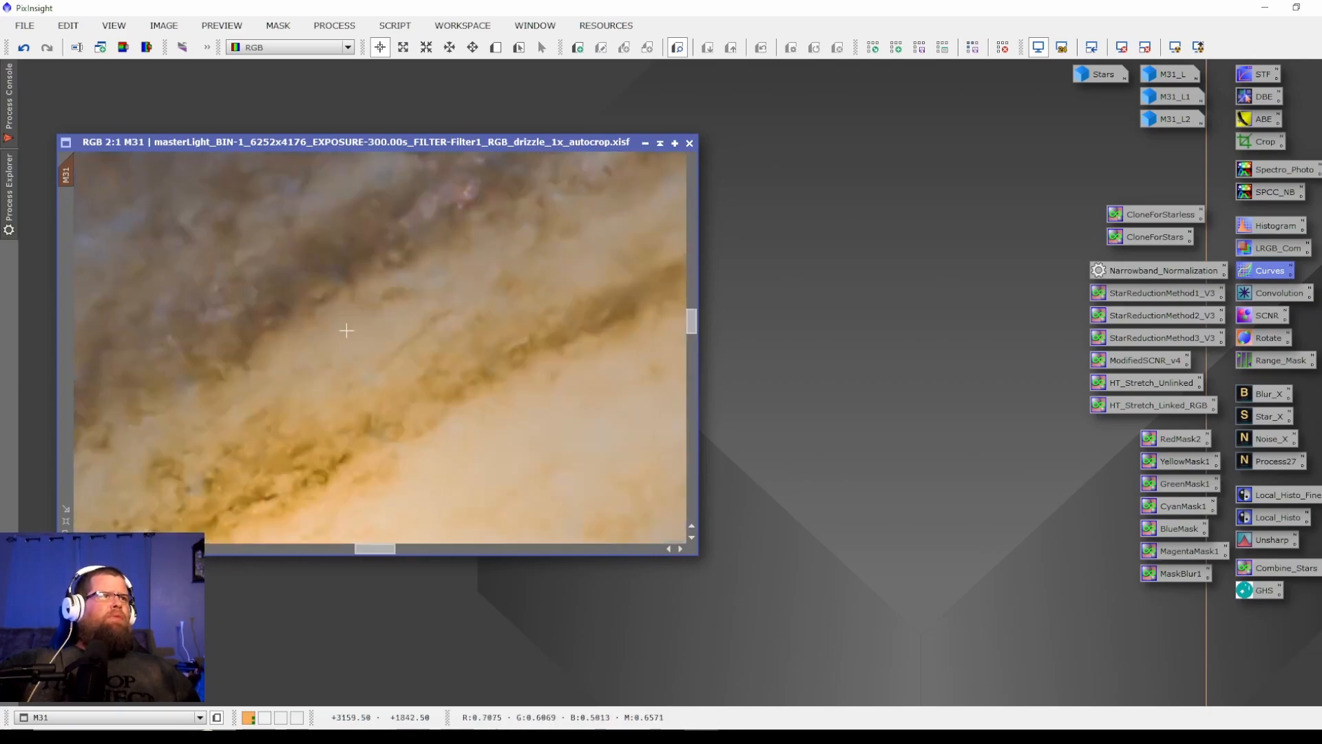
scroll(396, 330, "down", 1)
scroll(512, 312, "down", 1)
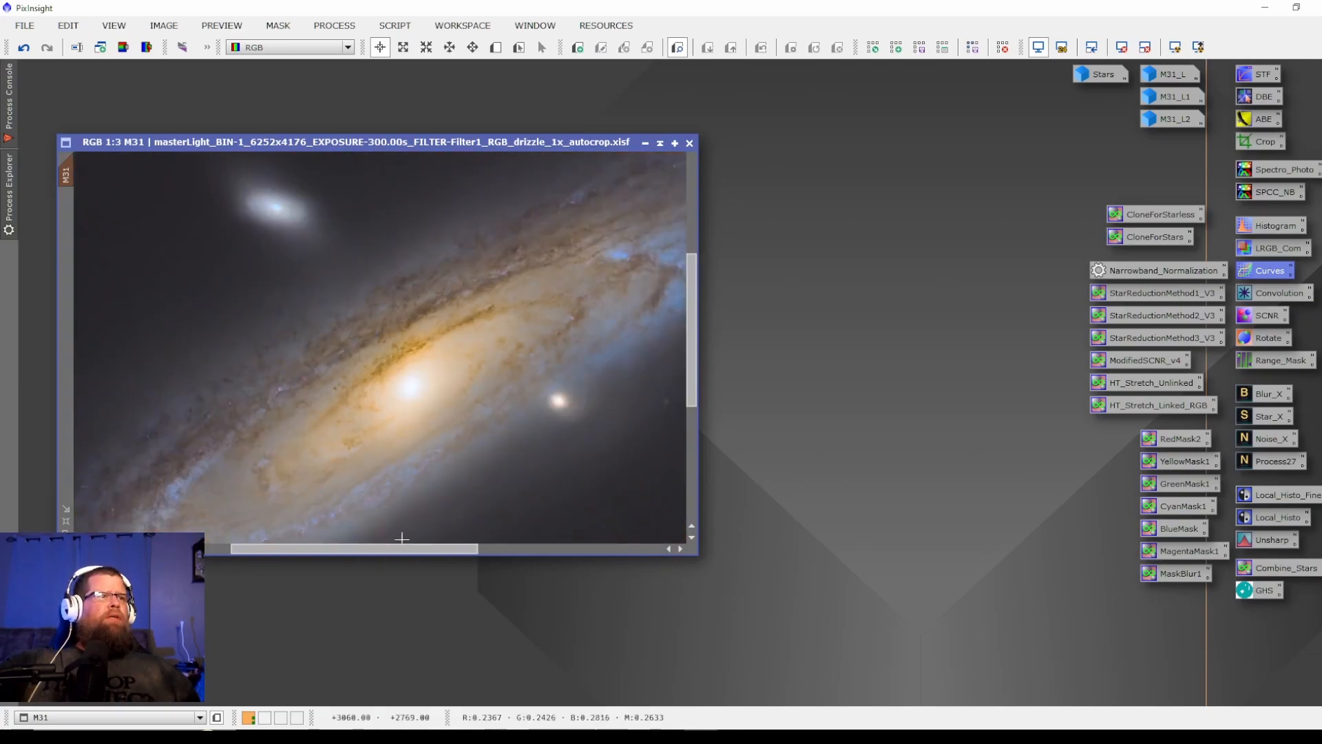
left_click_drag(413, 549, 286, 548)
scroll(376, 459, "up", 4)
scroll(392, 392, "down", 6)
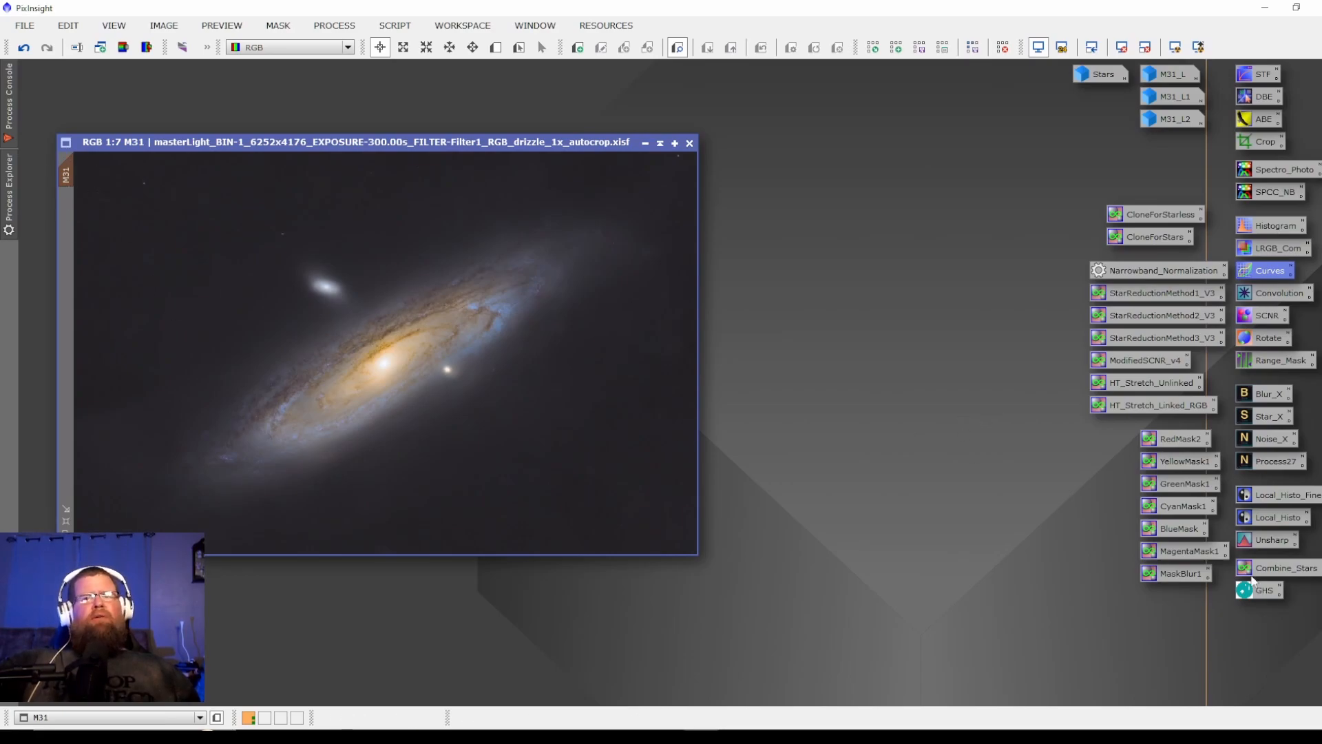
Apply the fine LocalHistogramEqualization preset to M31 with kernel radius 30, contrast limit 1.5 and amount 0.200, then close it and the preview
double_click(1276, 495)
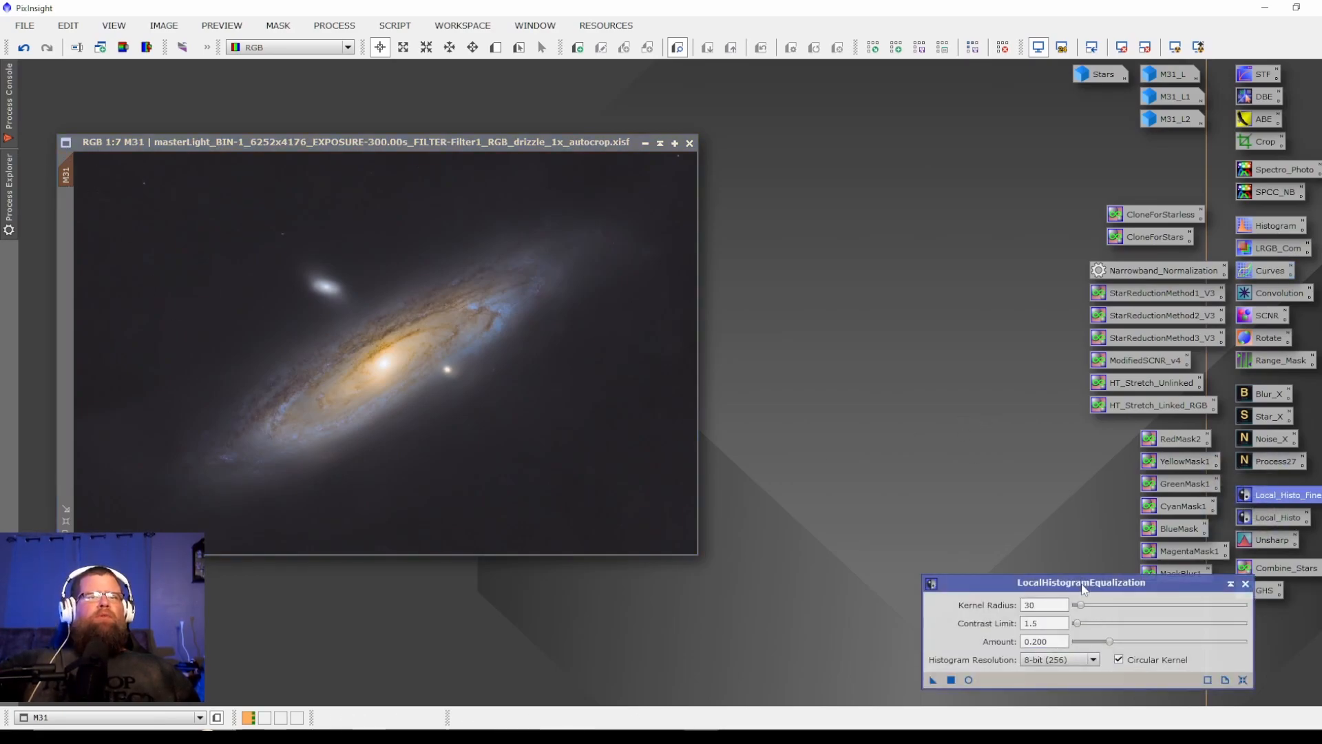
left_click(930, 676)
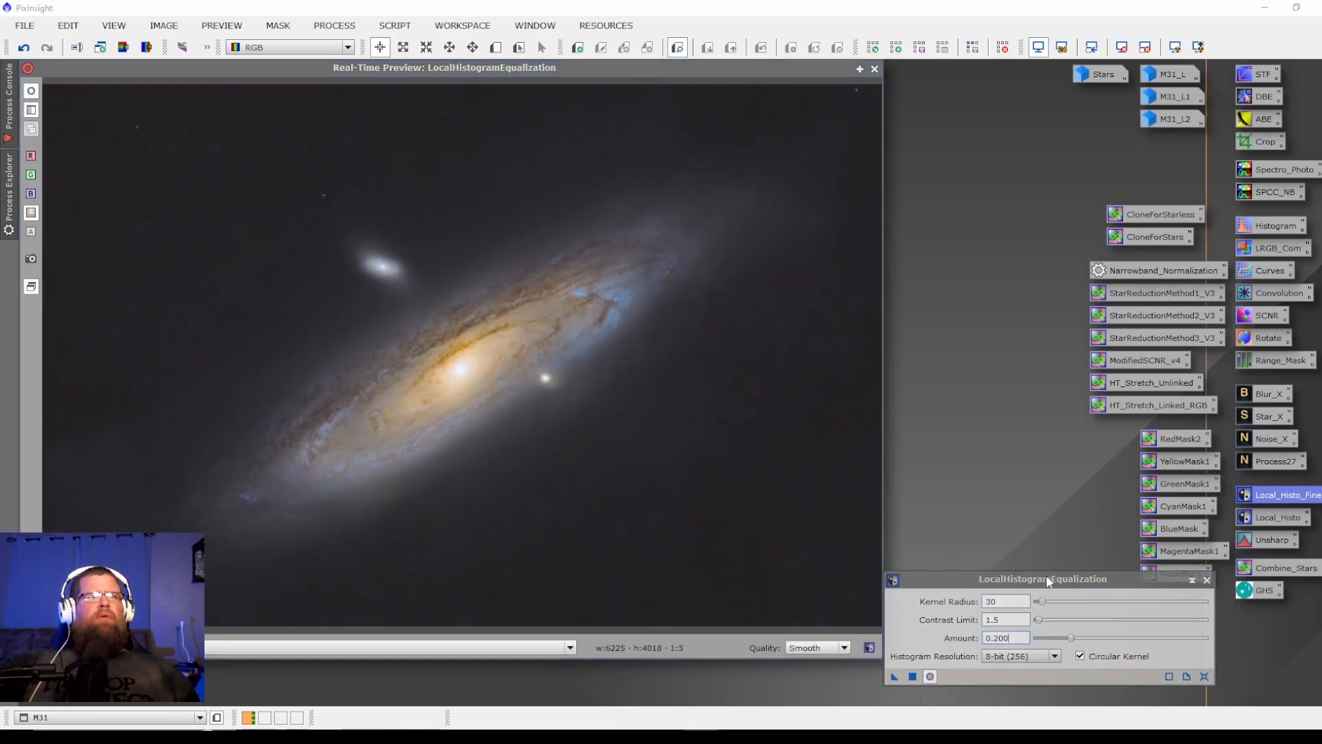
left_click_drag(1048, 580, 1095, 577)
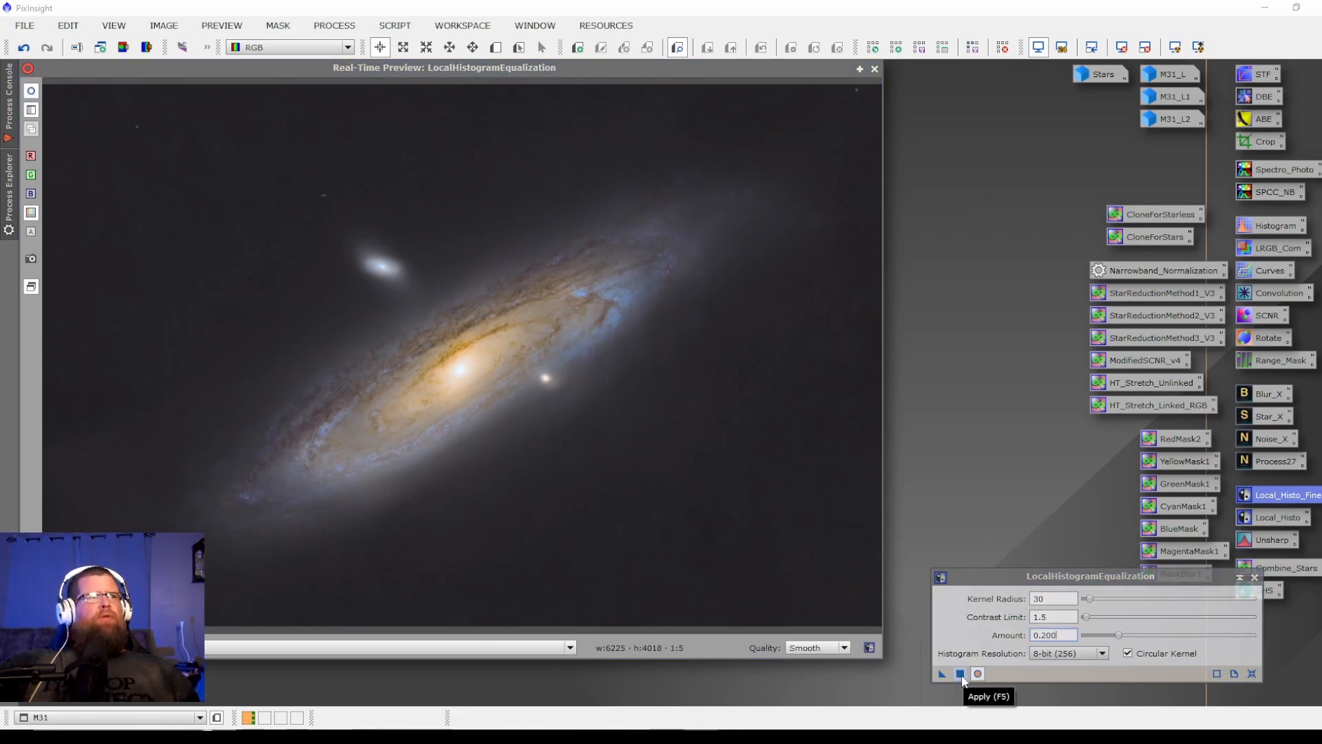
left_click(961, 674)
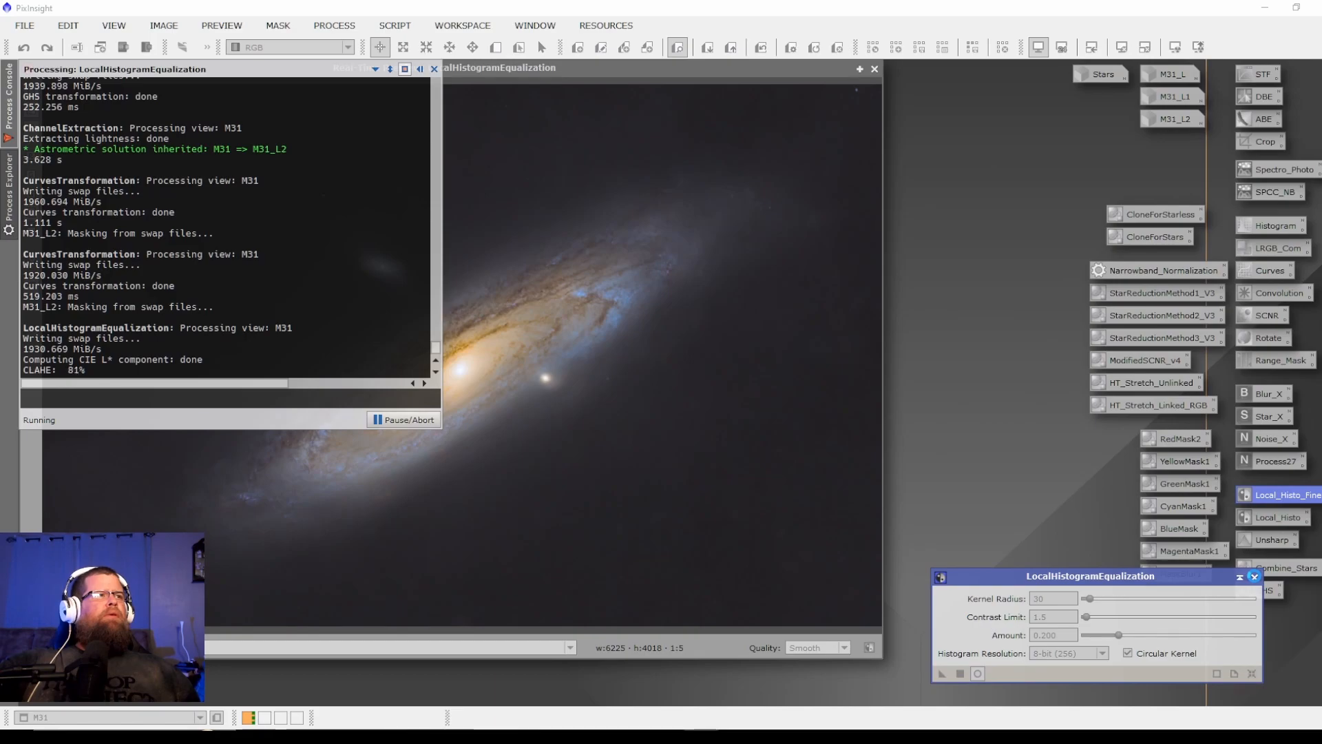
left_click(1254, 577)
left_click(874, 68)
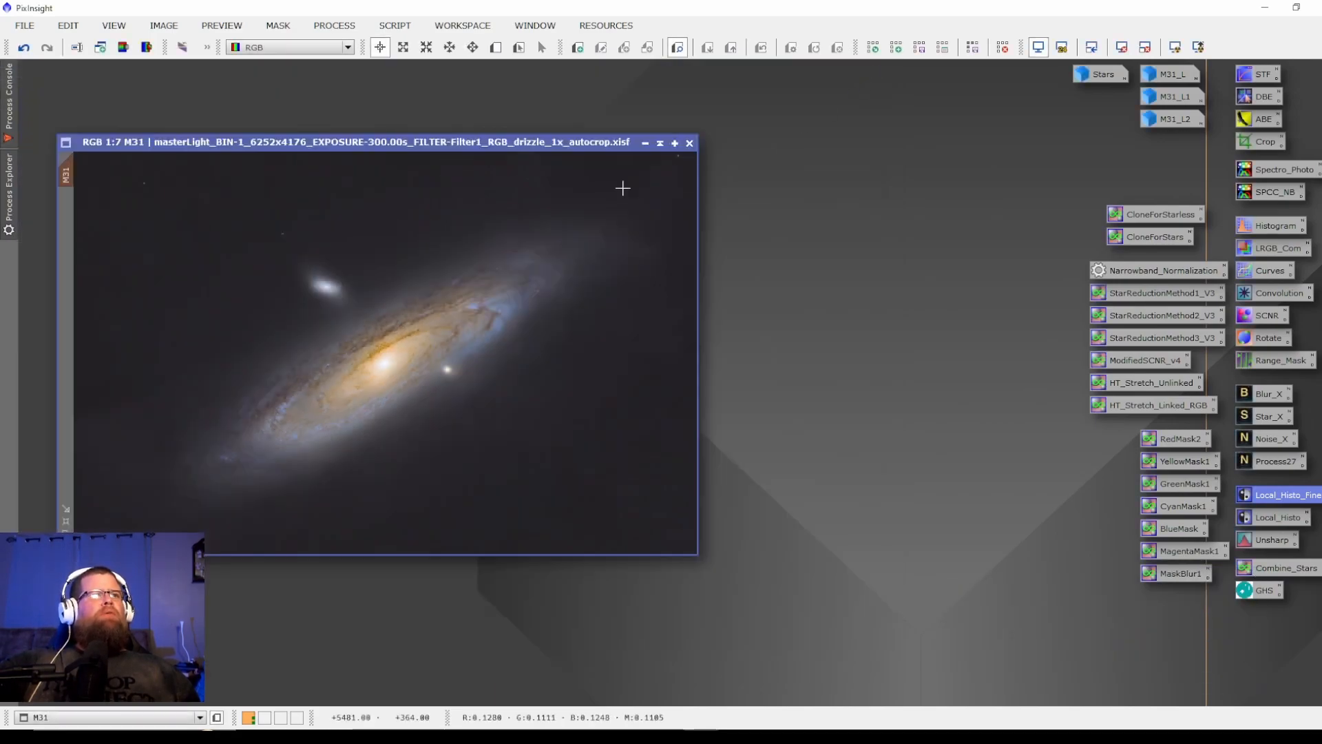
Remove the lightness mask from the M31 image
left_click_drag(462, 143, 443, 133)
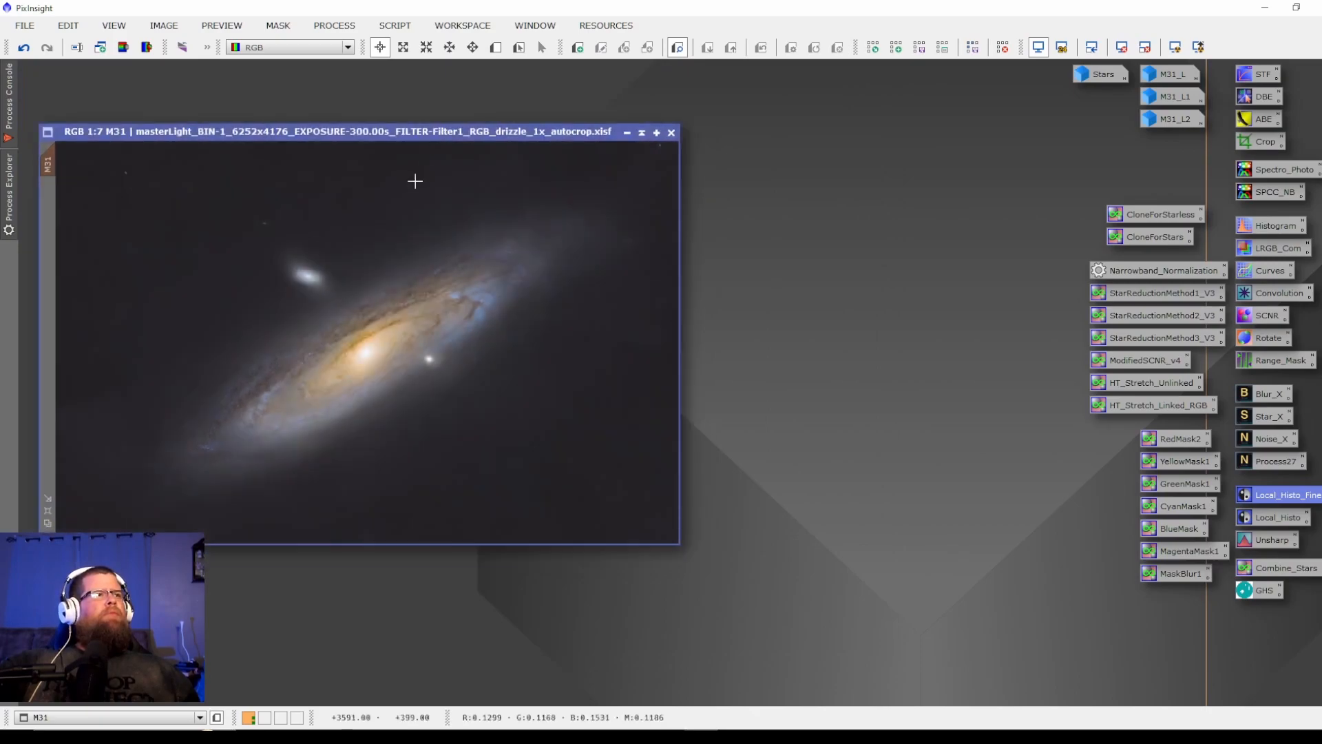
right_click(401, 337)
mouse_move(515, 493)
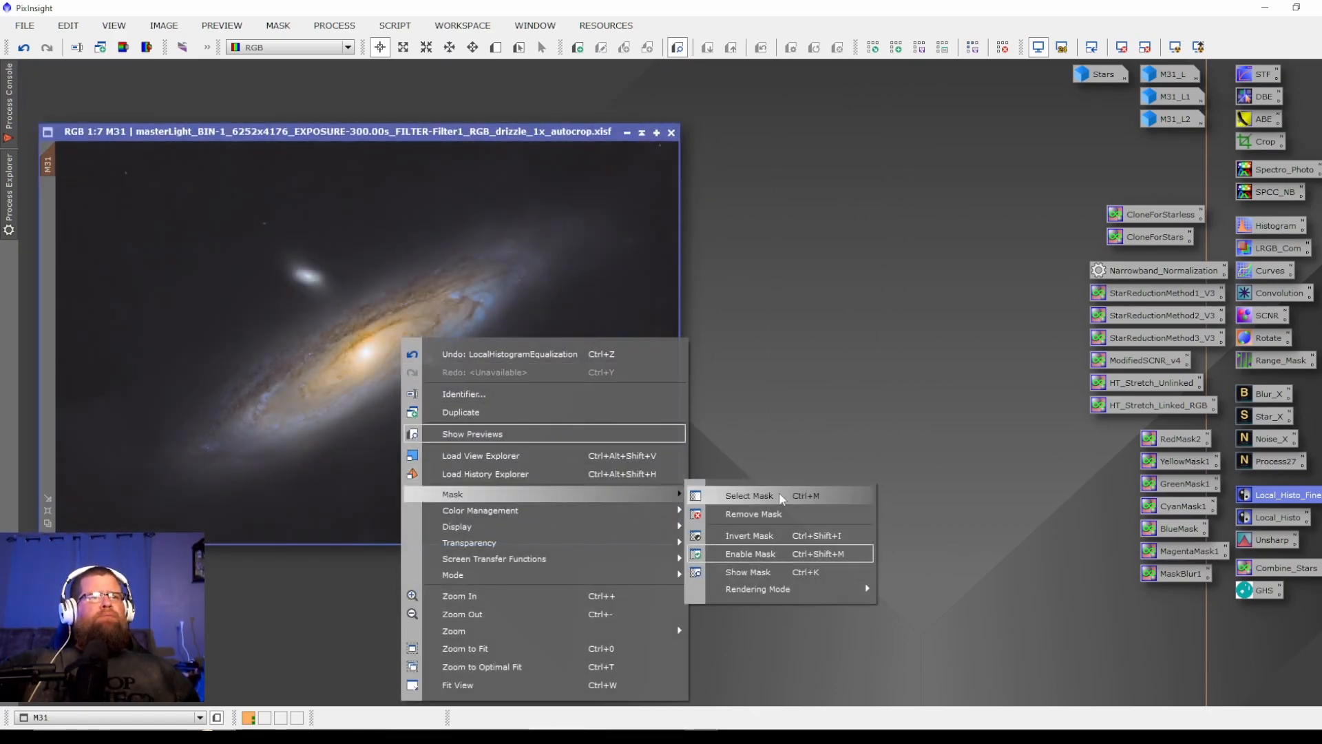
left_click(755, 514)
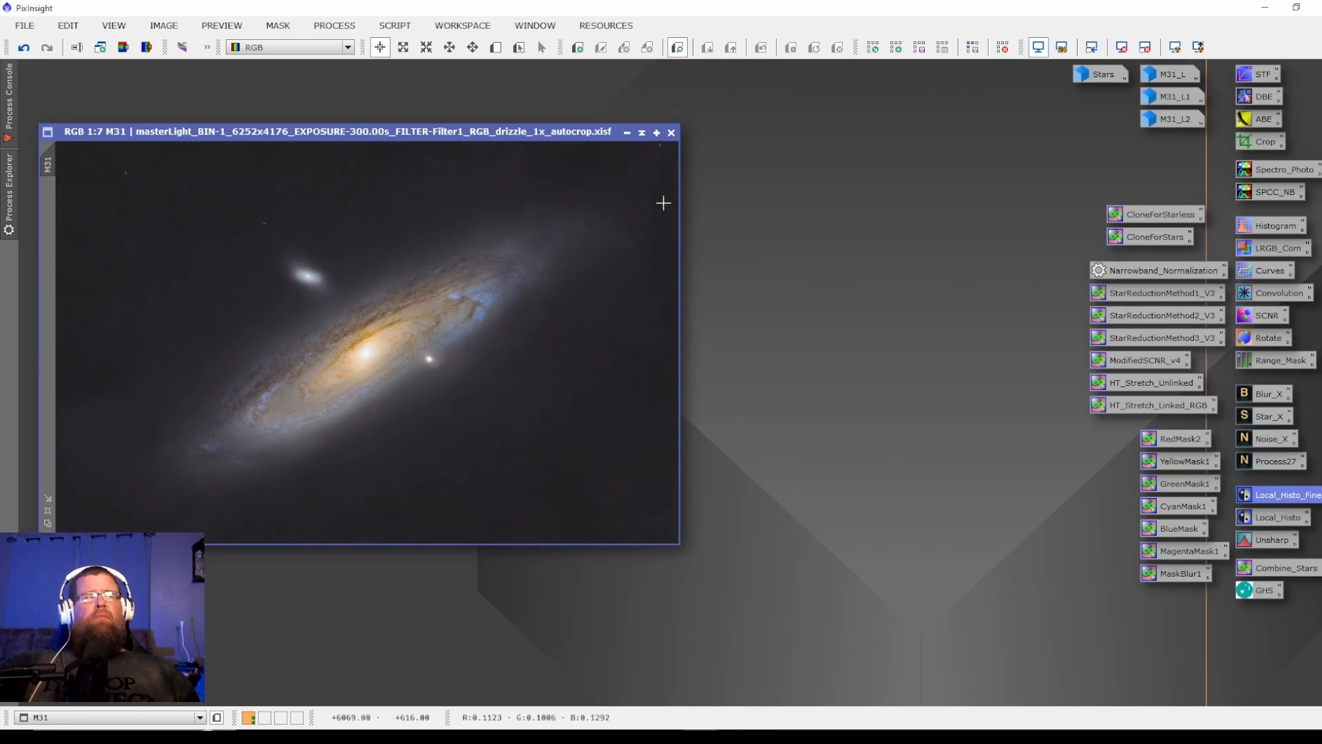
left_click_drag(335, 130, 357, 129)
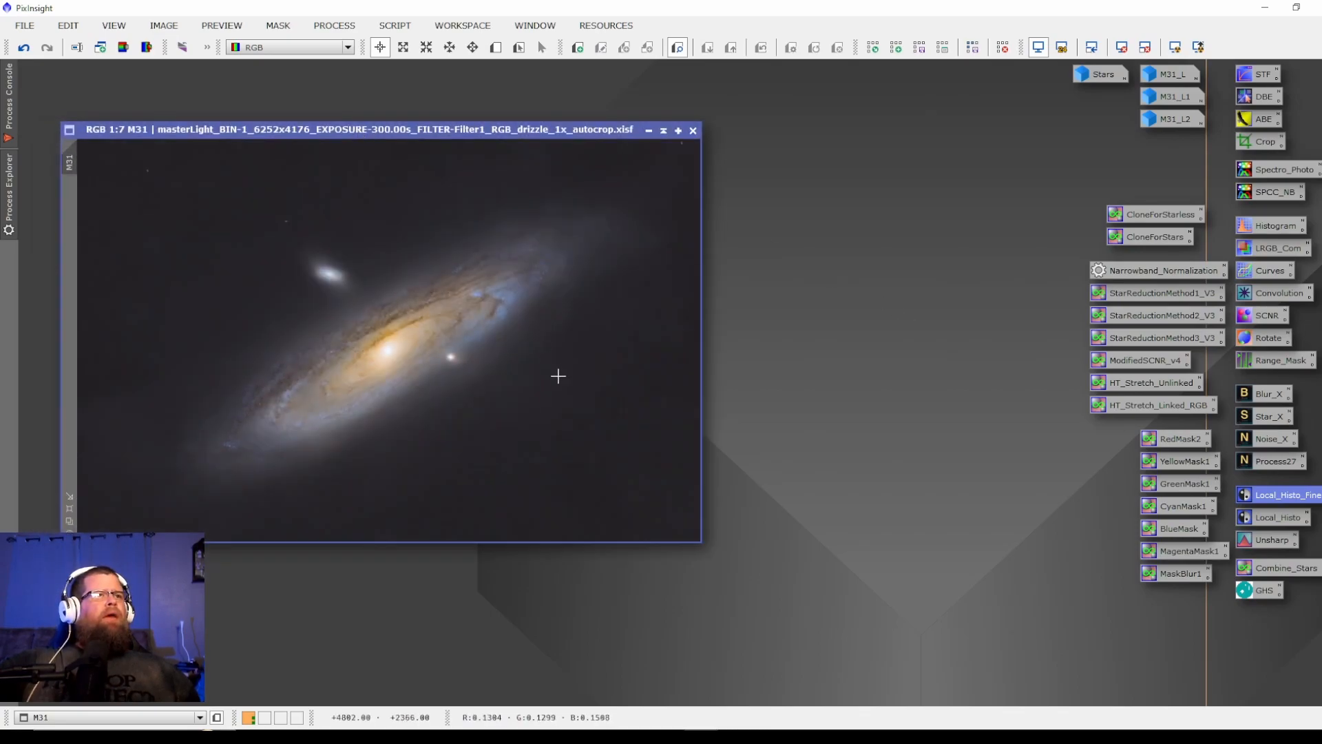
Examine M31's background and galaxy detail at several magnifications to check noise and contrast
scroll(558, 374, "up", 3)
scroll(497, 360, "up", 4)
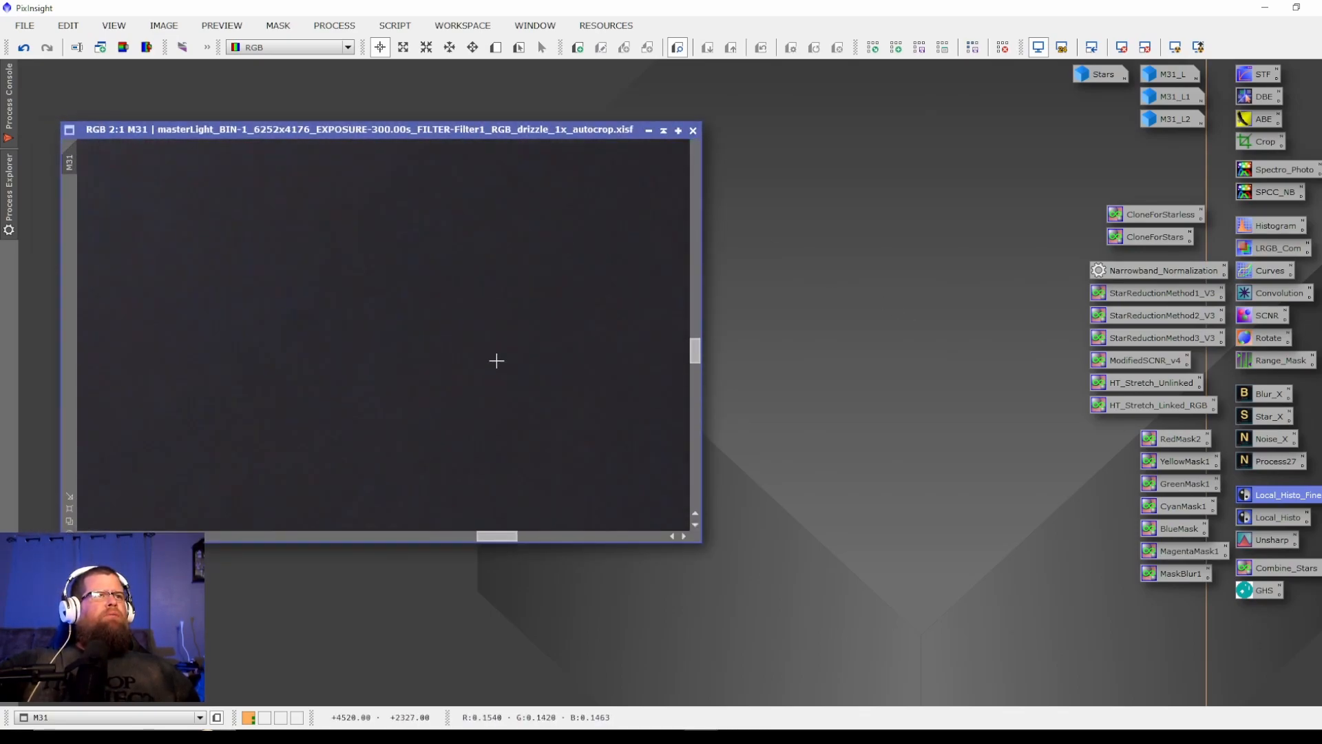
scroll(496, 361, "down", 4)
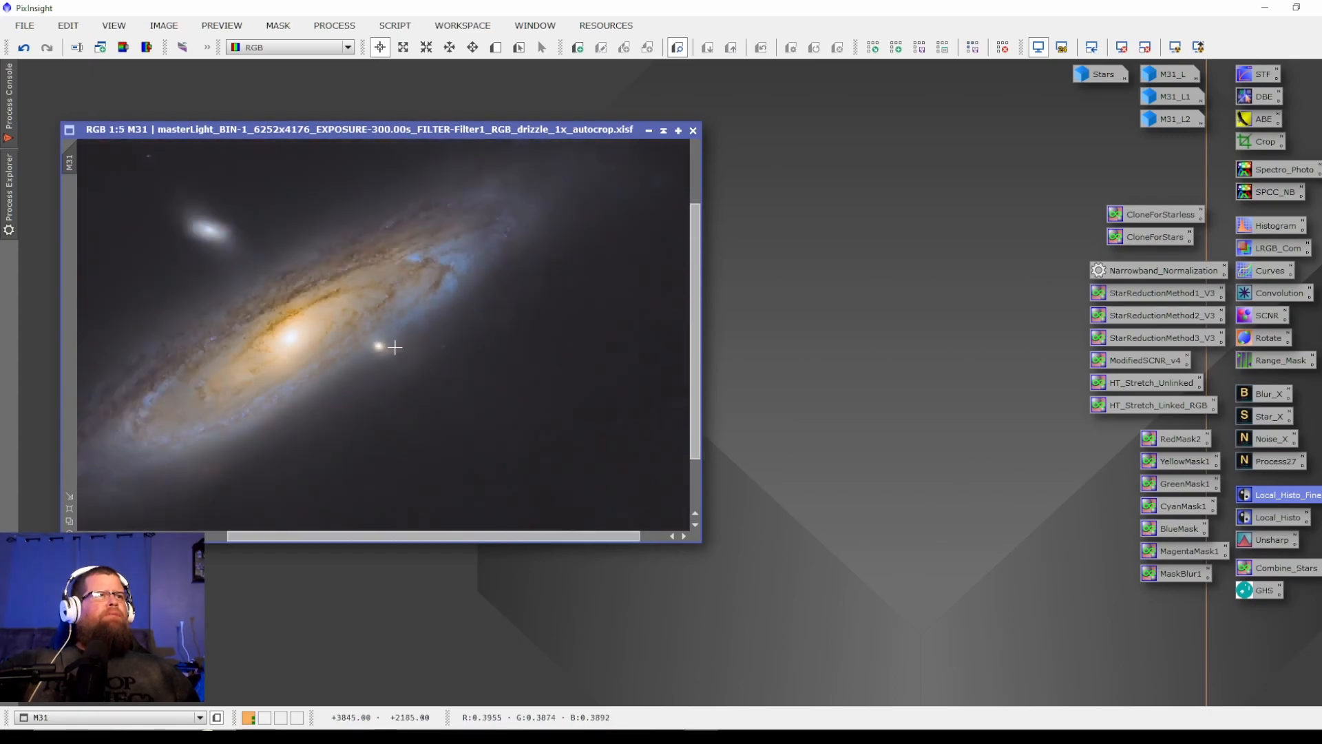
scroll(514, 348, "up", 2)
scroll(513, 348, "down", 4)
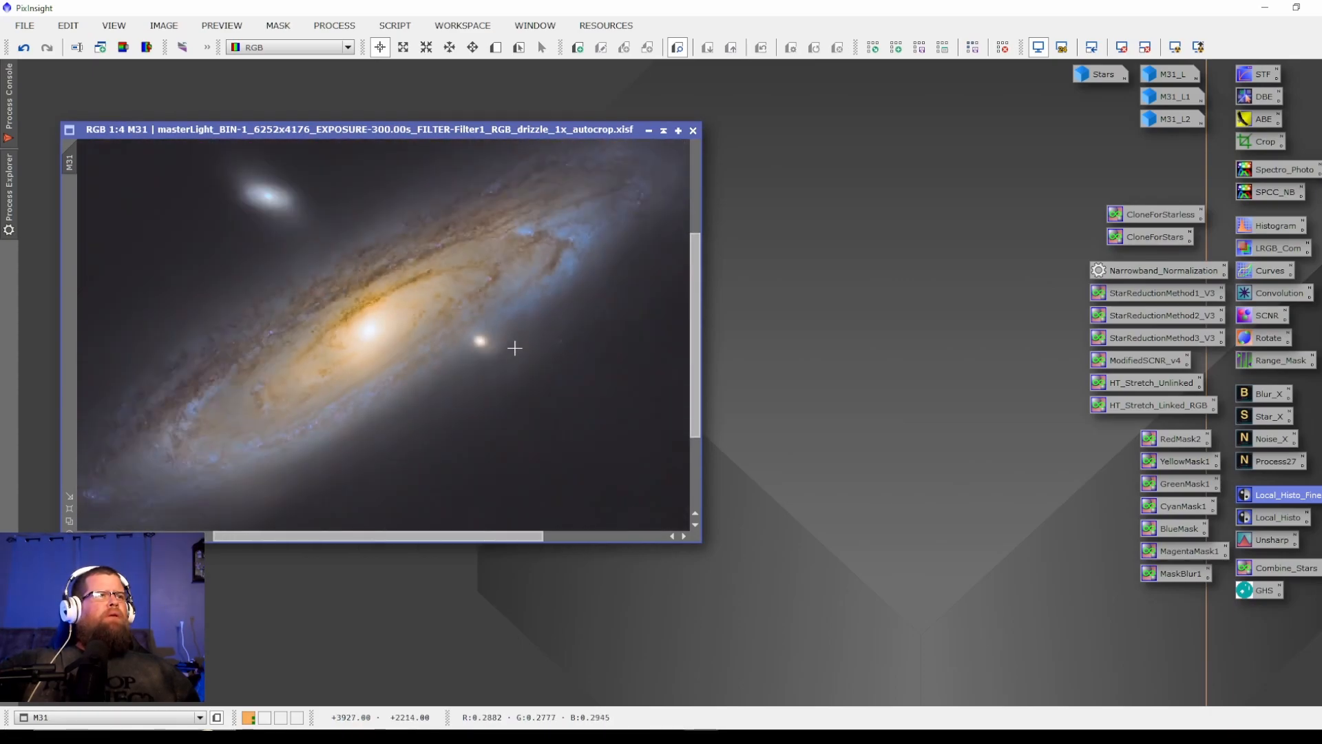
scroll(514, 350, "down", 1)
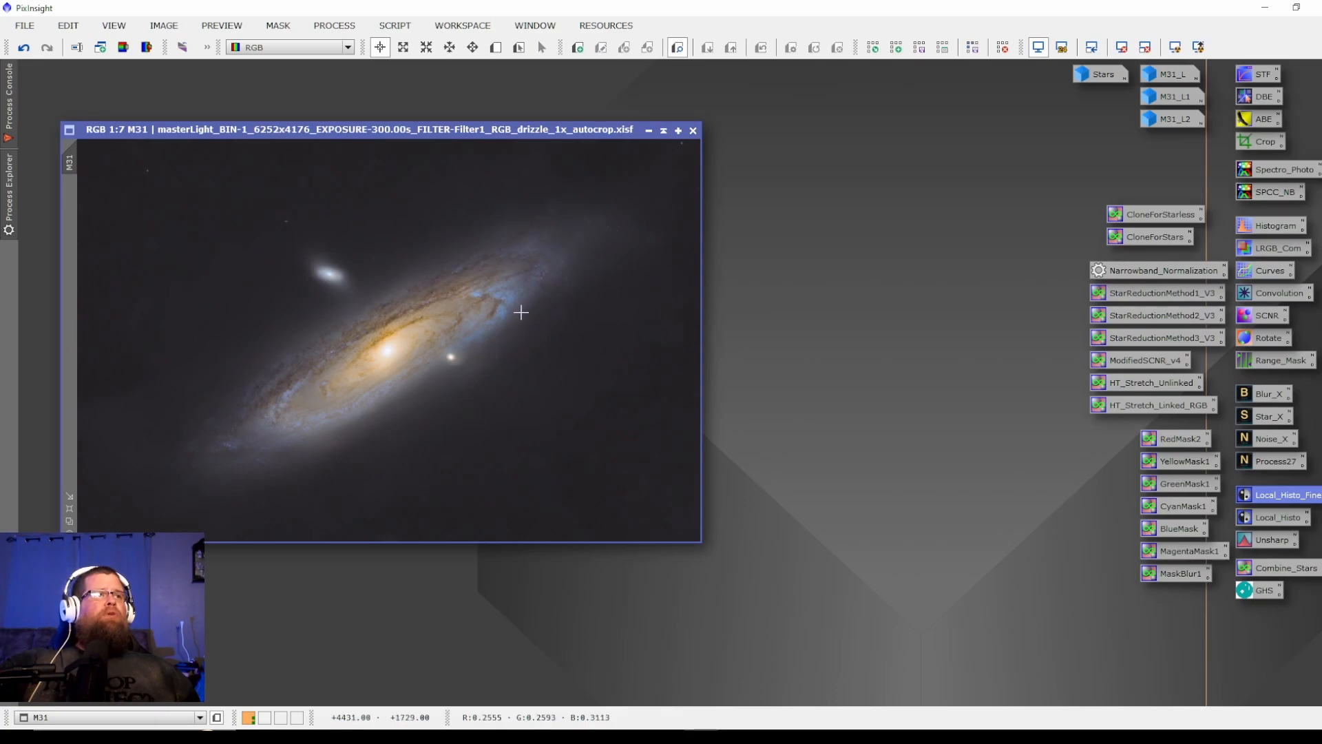
left_click_drag(458, 130, 471, 139)
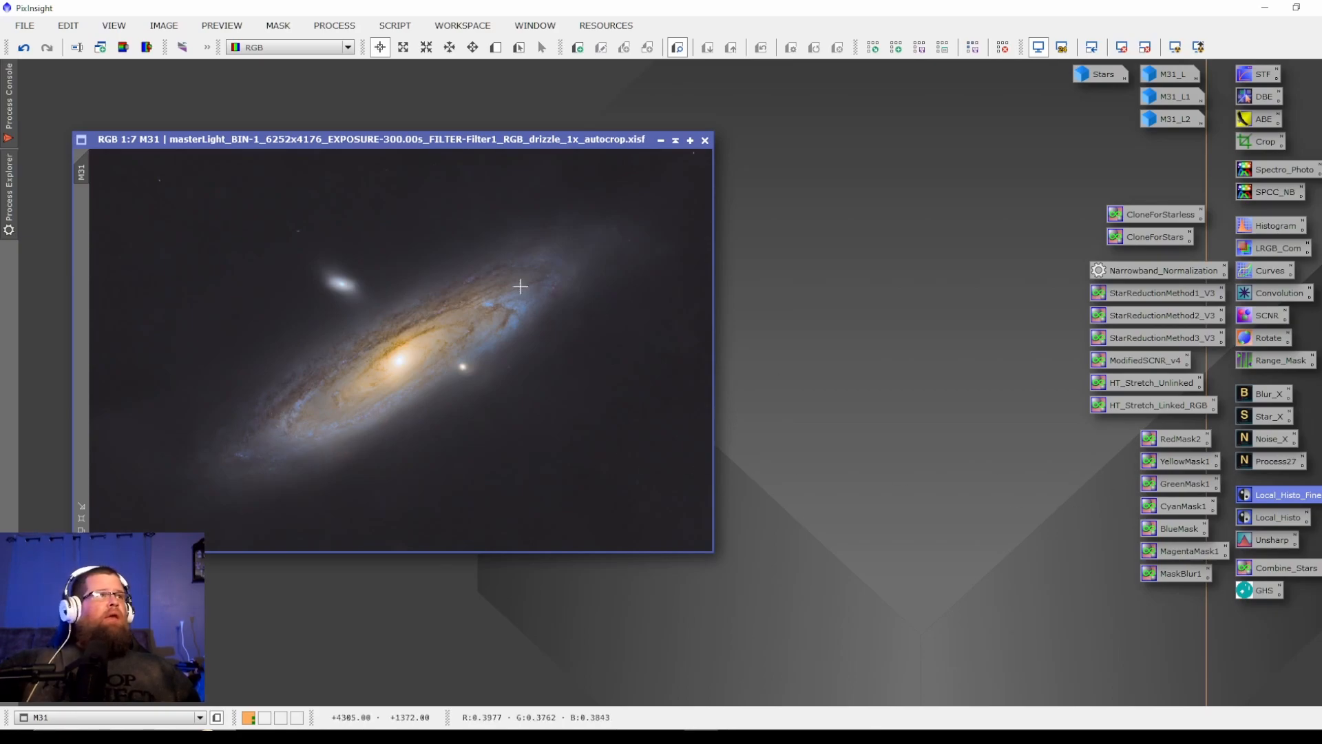
left_click_drag(349, 143, 336, 144)
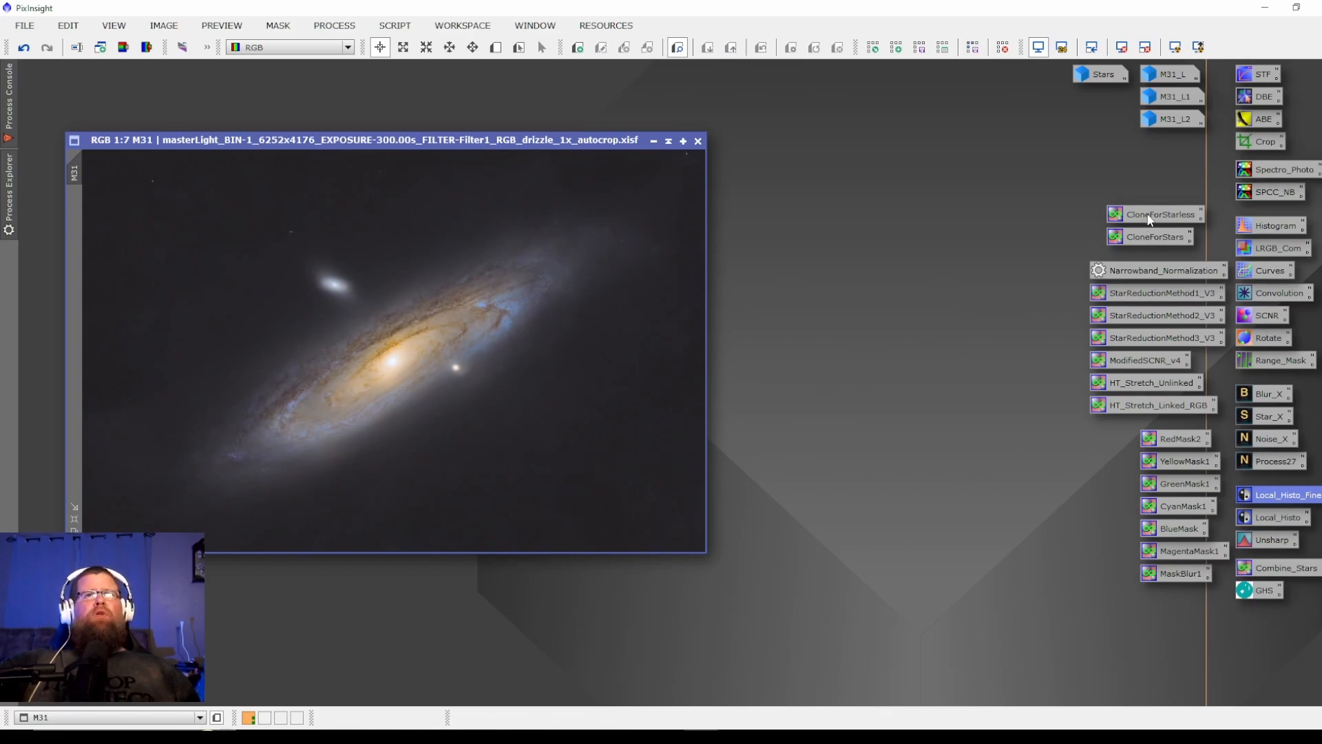
Clone M31 as Starless with the CloneForStarless process, then minimize the clone and park its icon below Stars
left_click_drag(1157, 219, 465, 329)
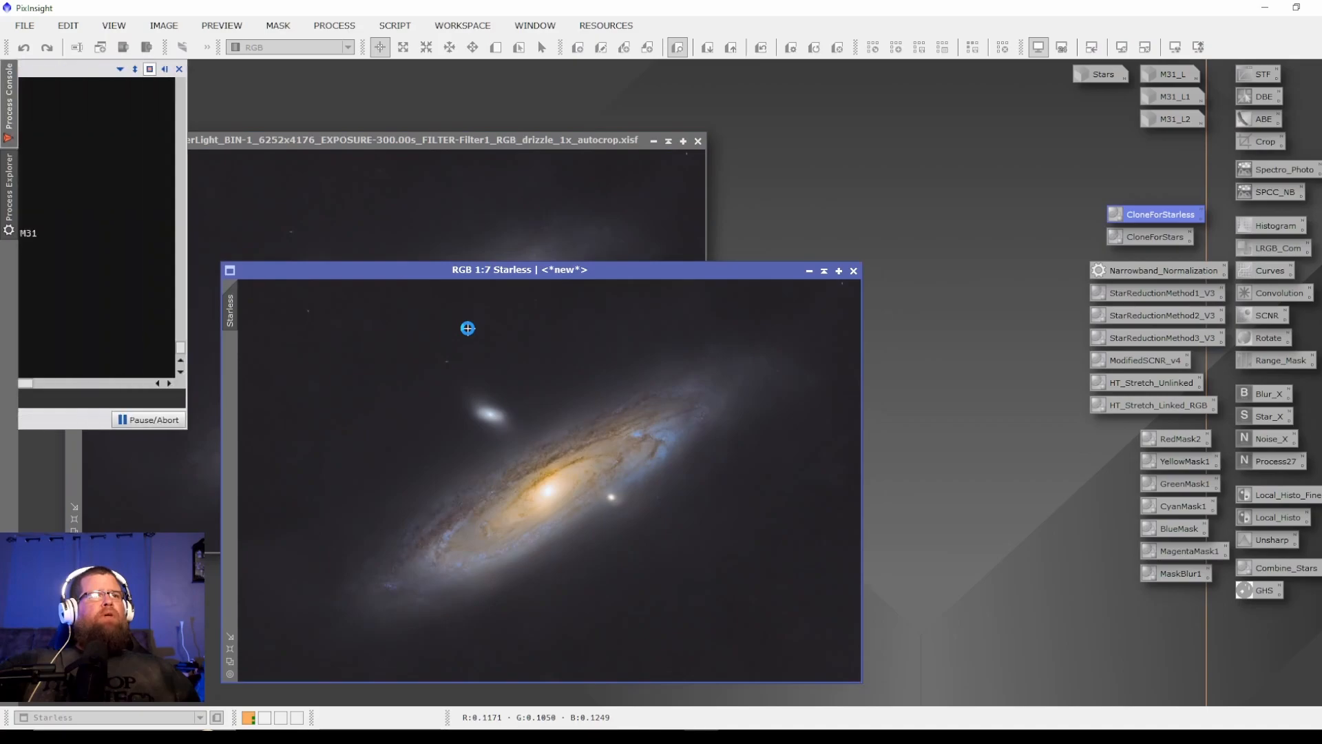
left_click(809, 271)
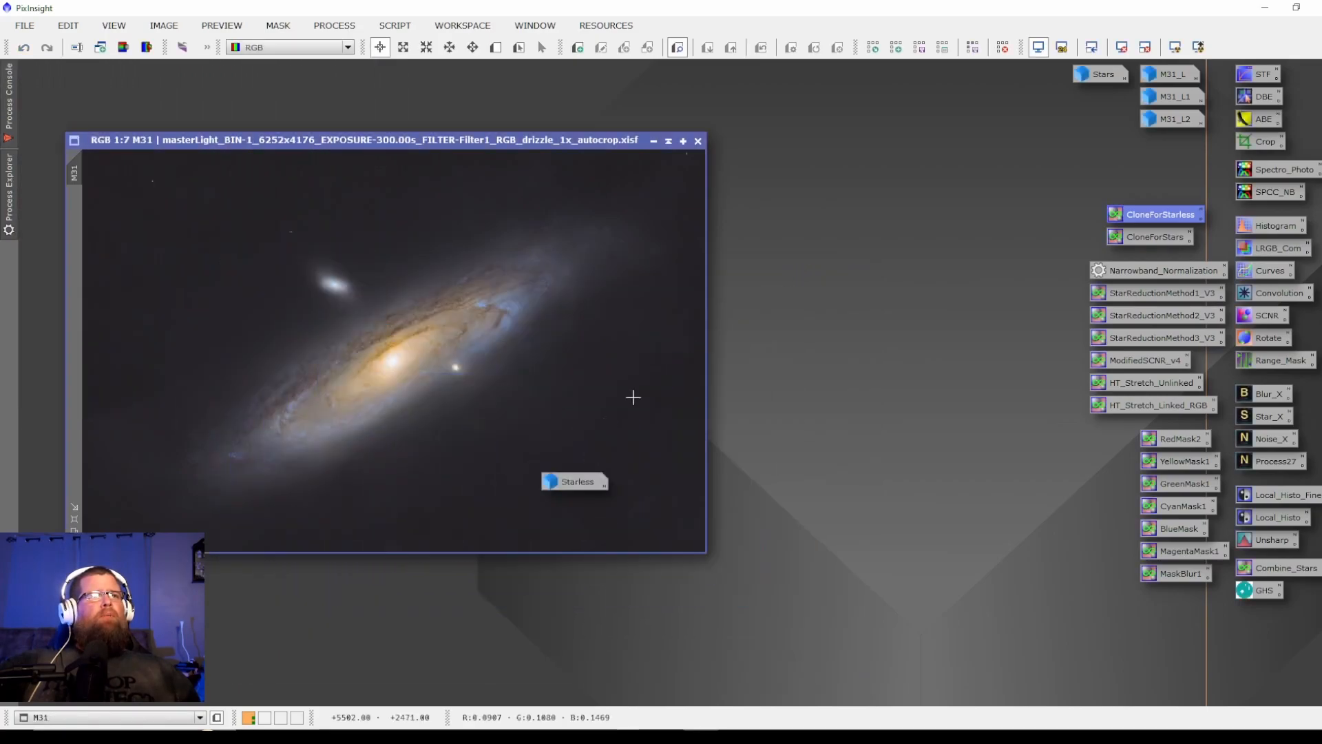
left_click_drag(562, 481, 1096, 95)
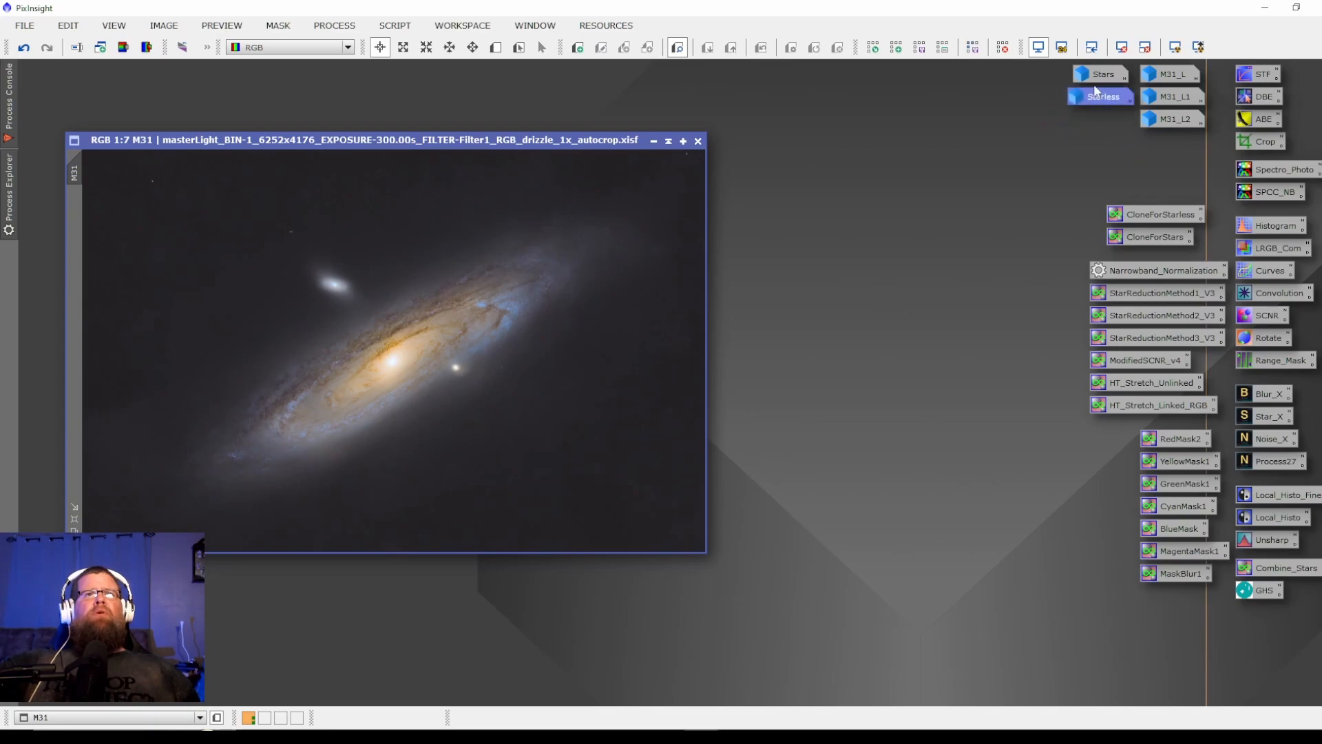
left_click_drag(432, 143, 425, 135)
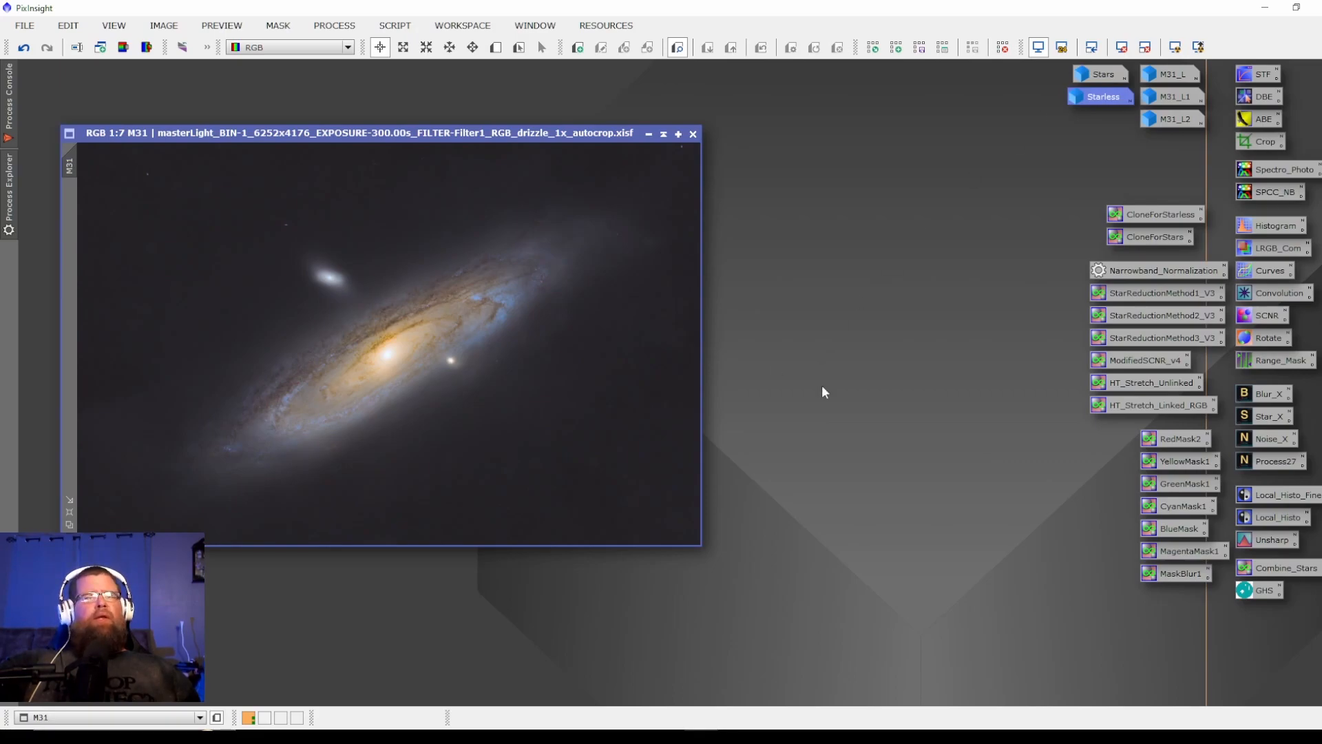
Open the Combine_Stars PixelMath process with the expression ~((~Starless)*(~Stars)) and place it clear of the M31 image
double_click(1276, 572)
left_click_drag(1140, 353, 1057, 352)
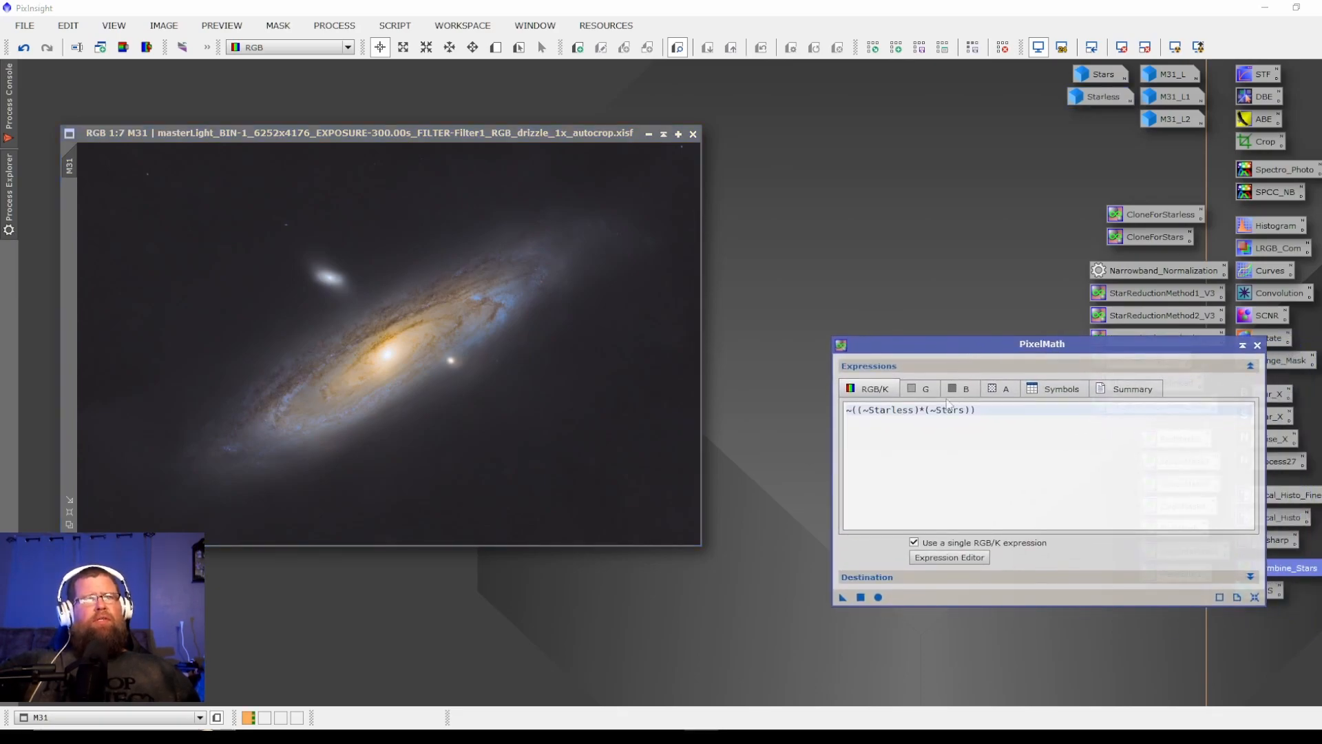
left_click_drag(1019, 347, 896, 441)
Open StarXTerminator above PixelMath, view its process source code, and read the description of the Unscreen Stars option
double_click(1276, 418)
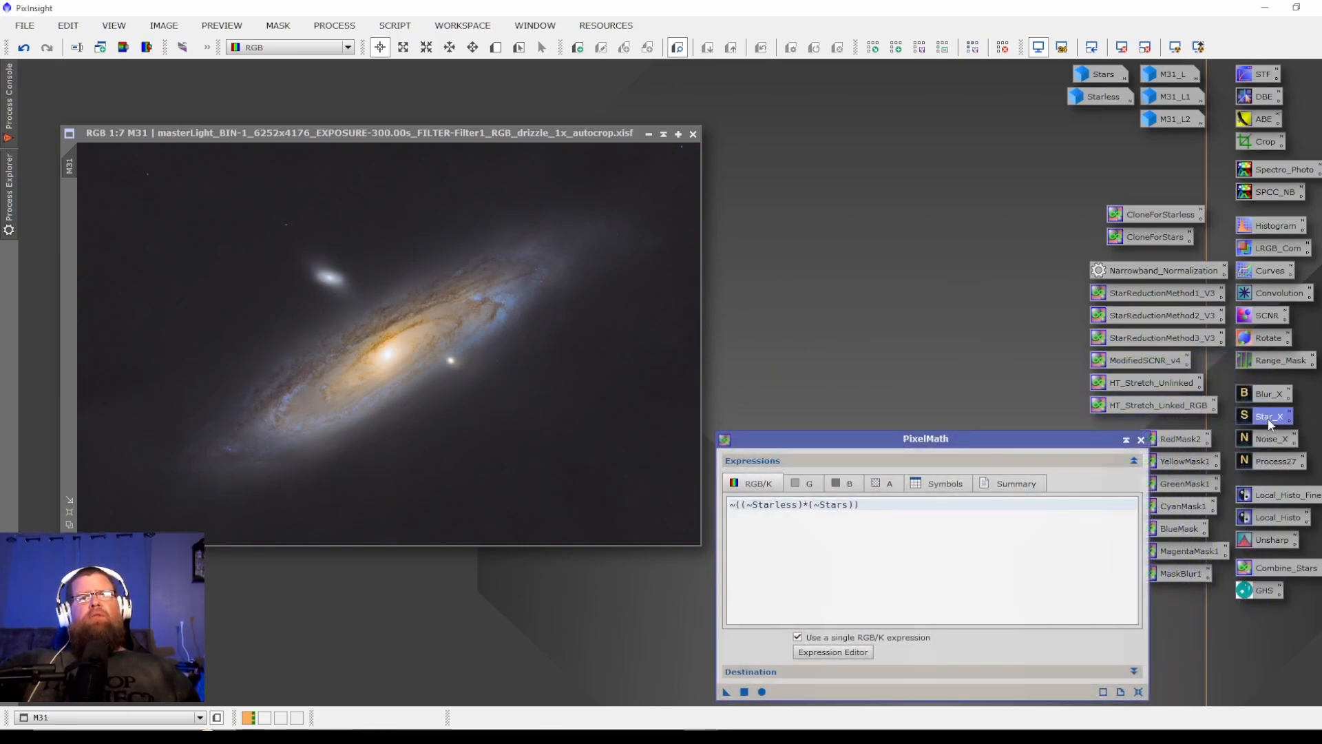
left_click_drag(1168, 348, 943, 229)
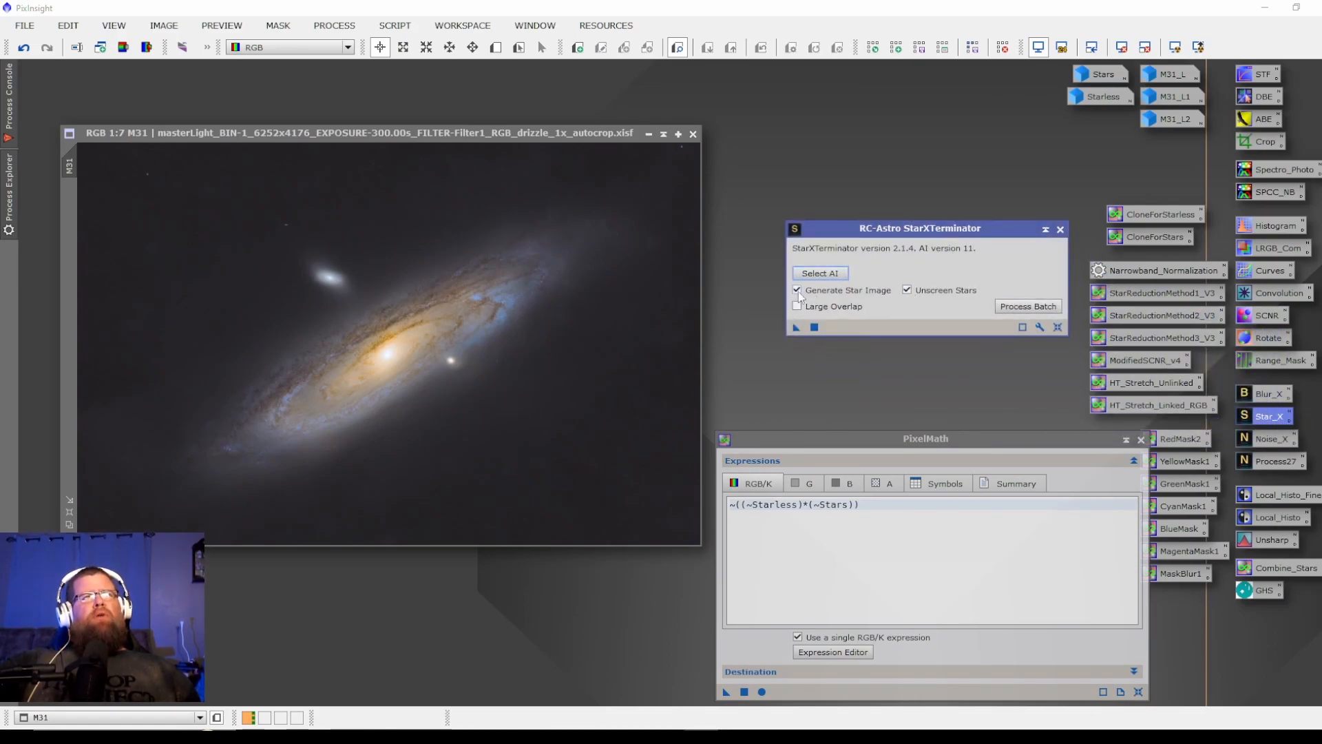
left_click(1040, 328)
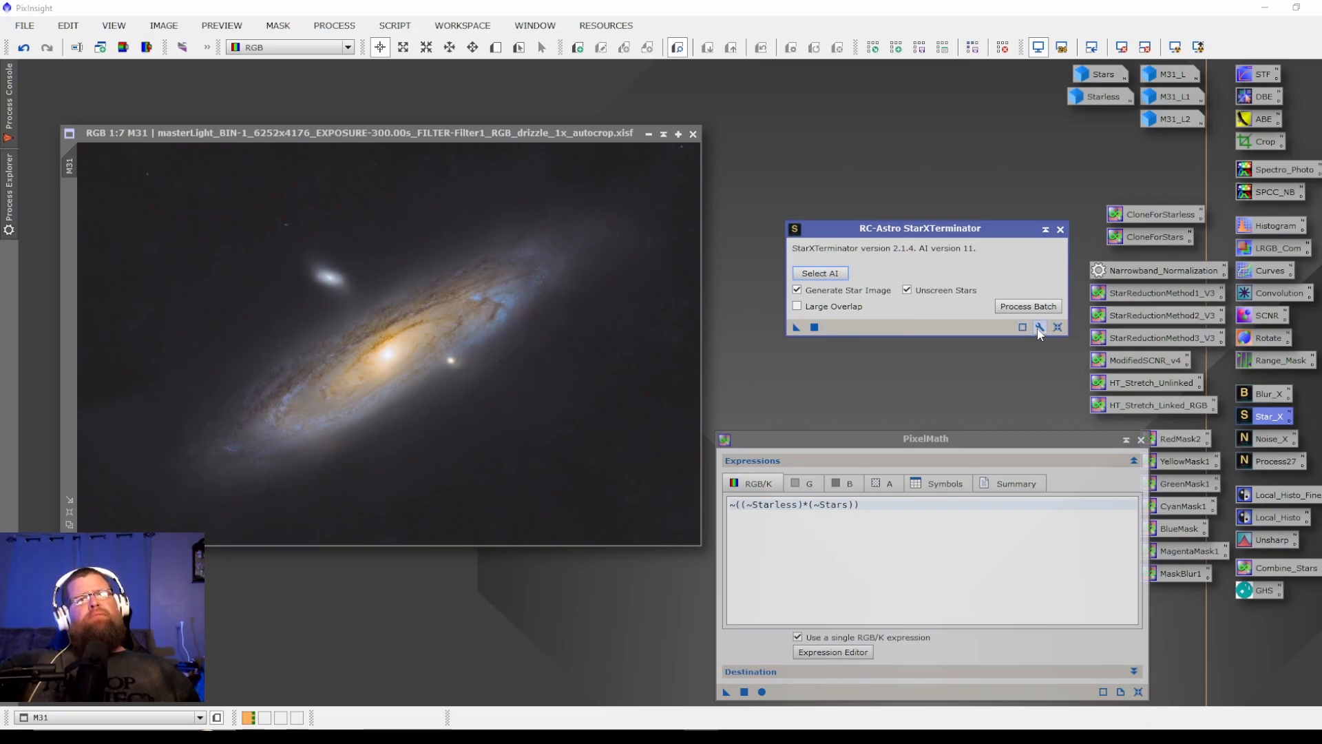
left_click(749, 397)
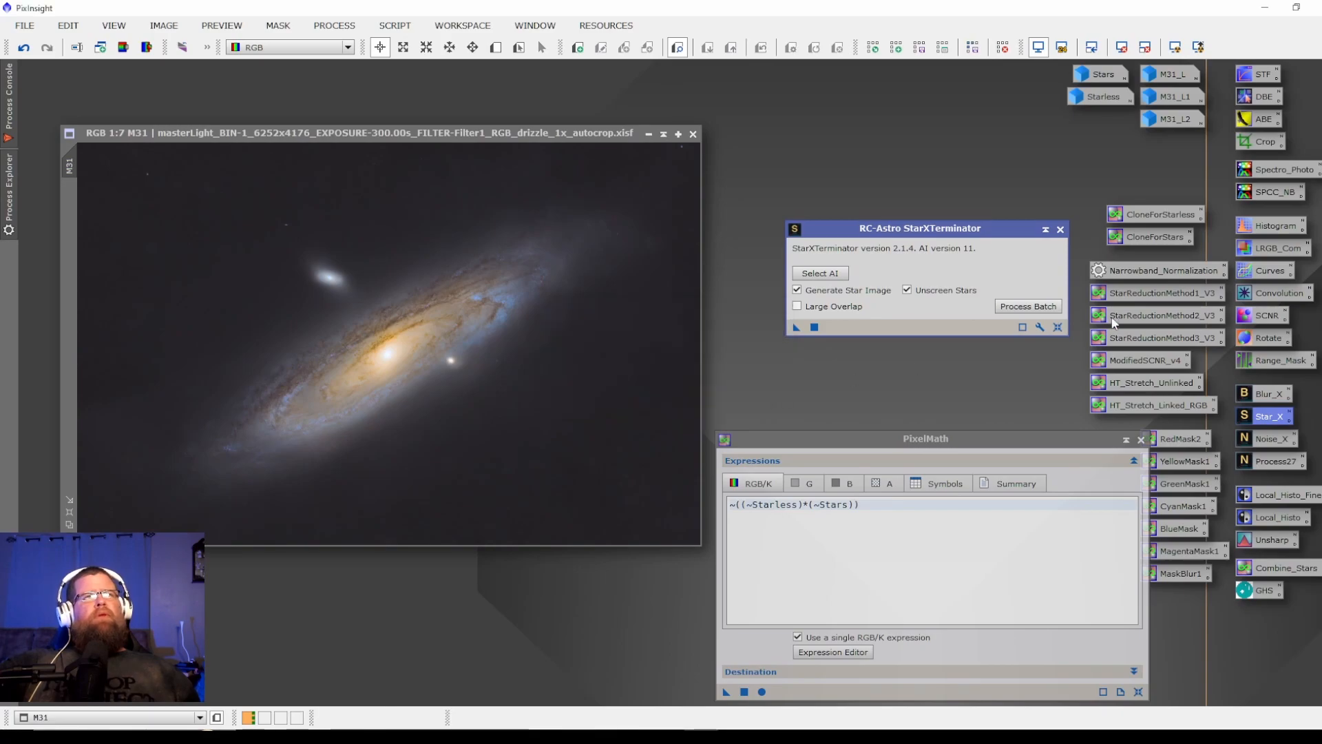
left_click(1023, 327)
left_click_drag(1138, 256, 1095, 270)
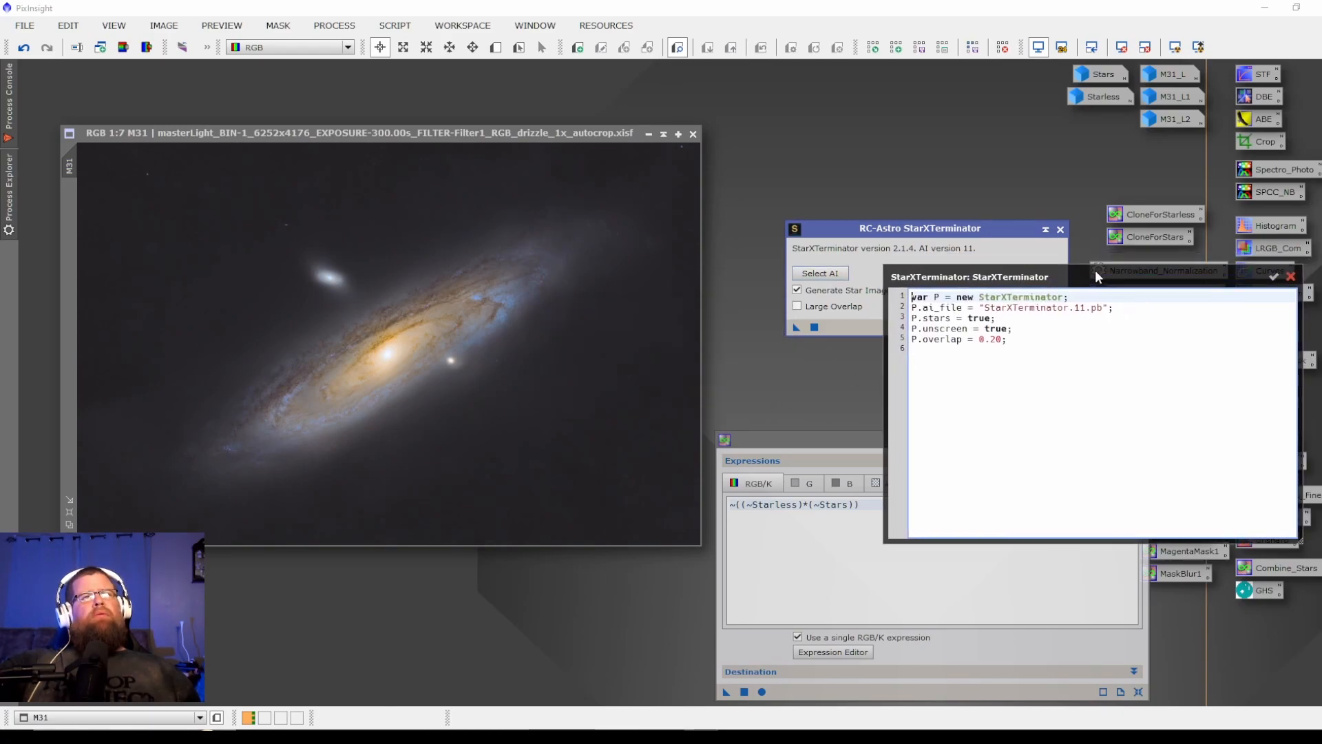
left_click(1275, 275)
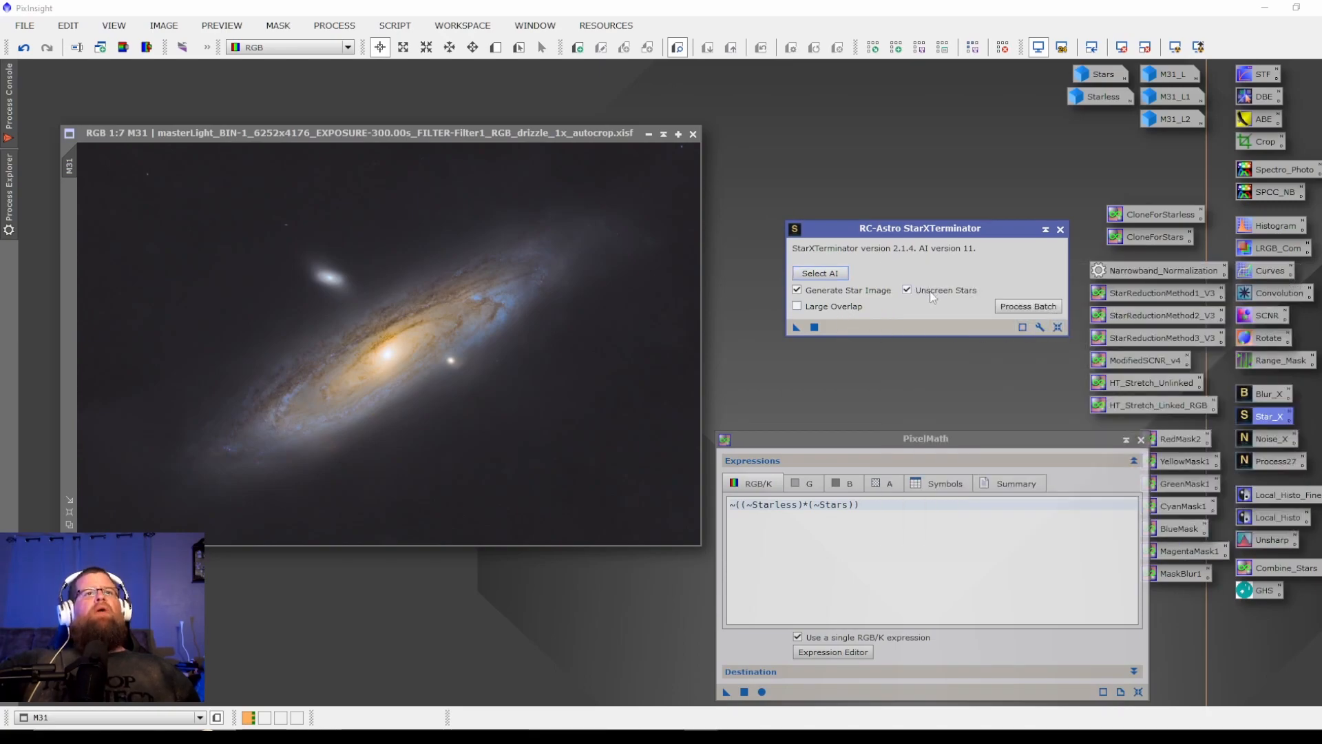
mouse_move(932, 294)
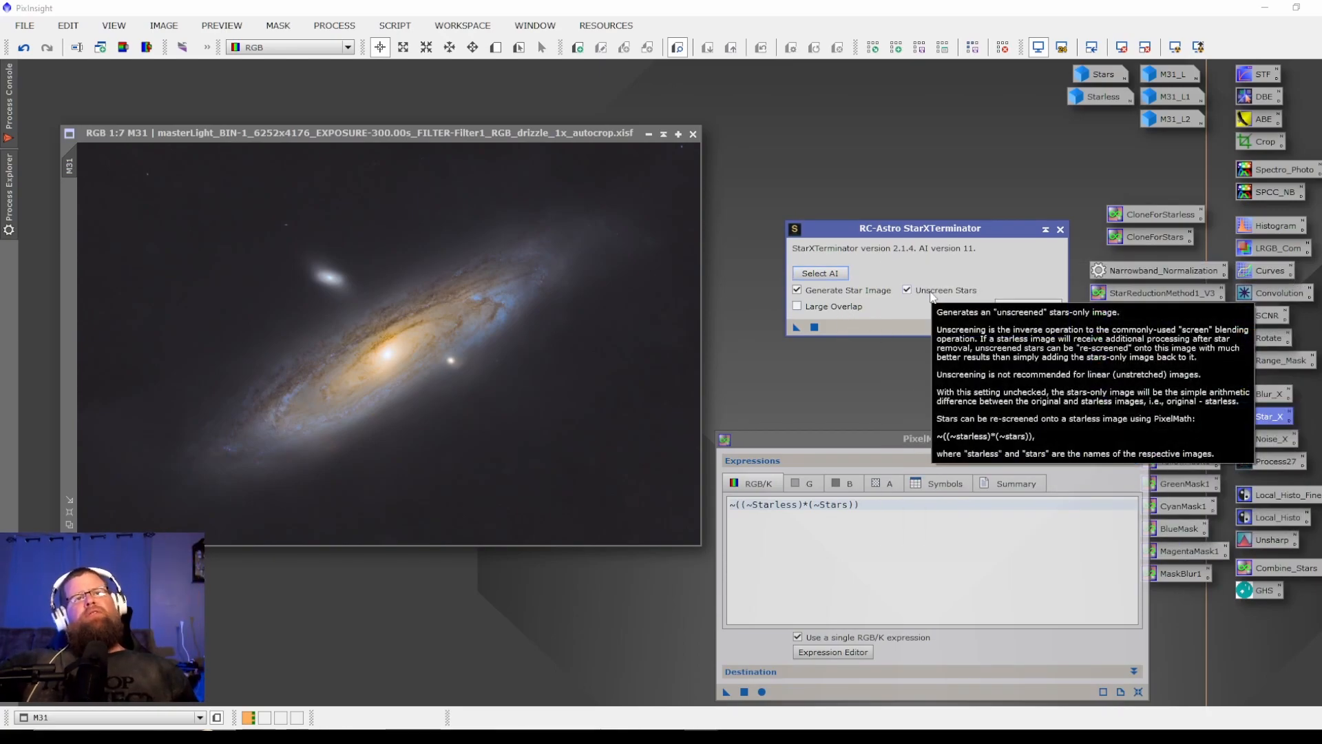
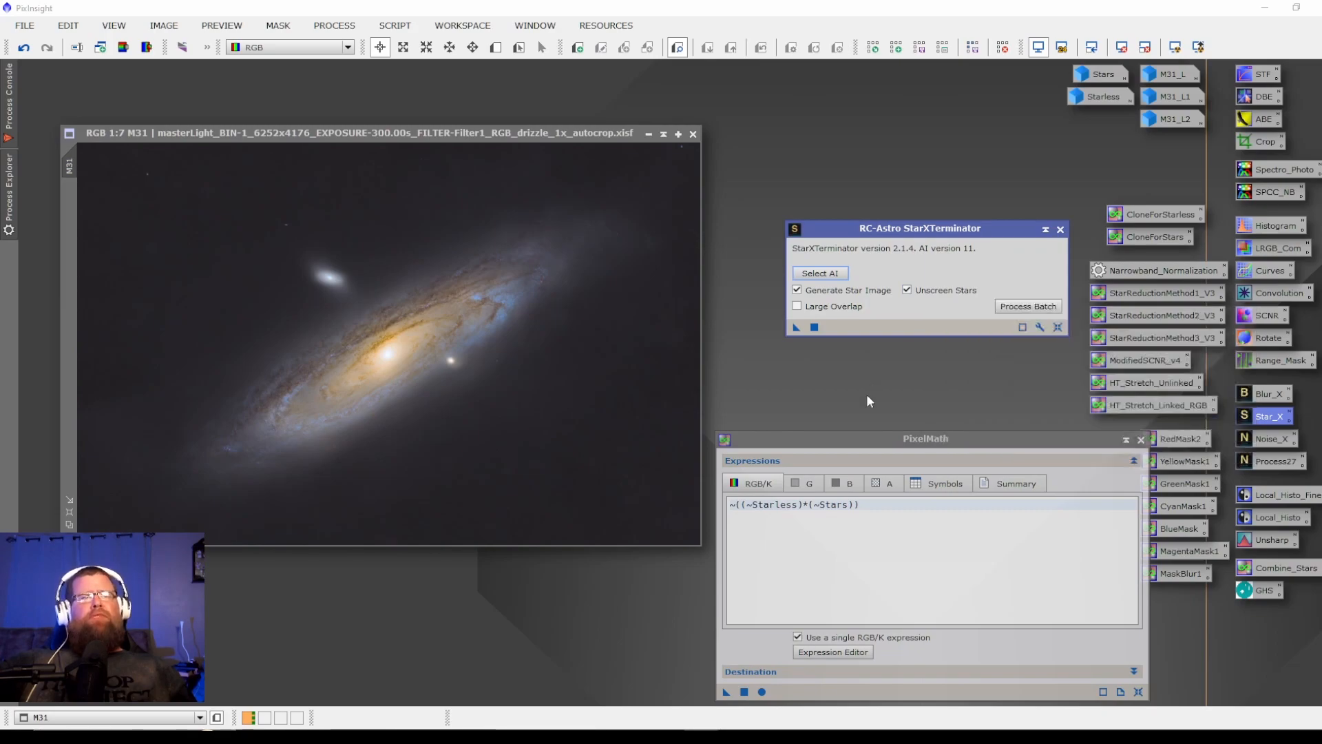
Bring the star-combining PixelMath window to the front and reposition it below StarXTerminator
left_click(867, 435)
left_click_drag(982, 442, 1024, 422)
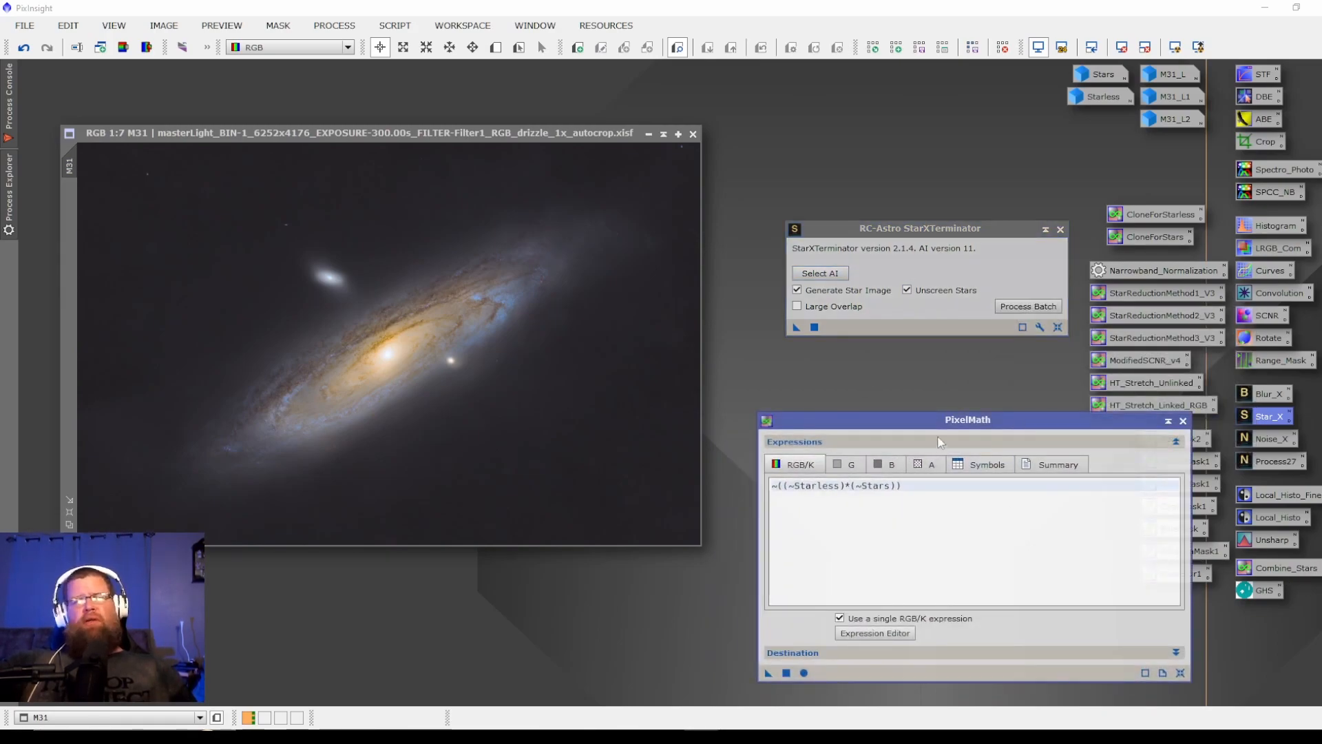
left_click_drag(865, 428, 843, 412)
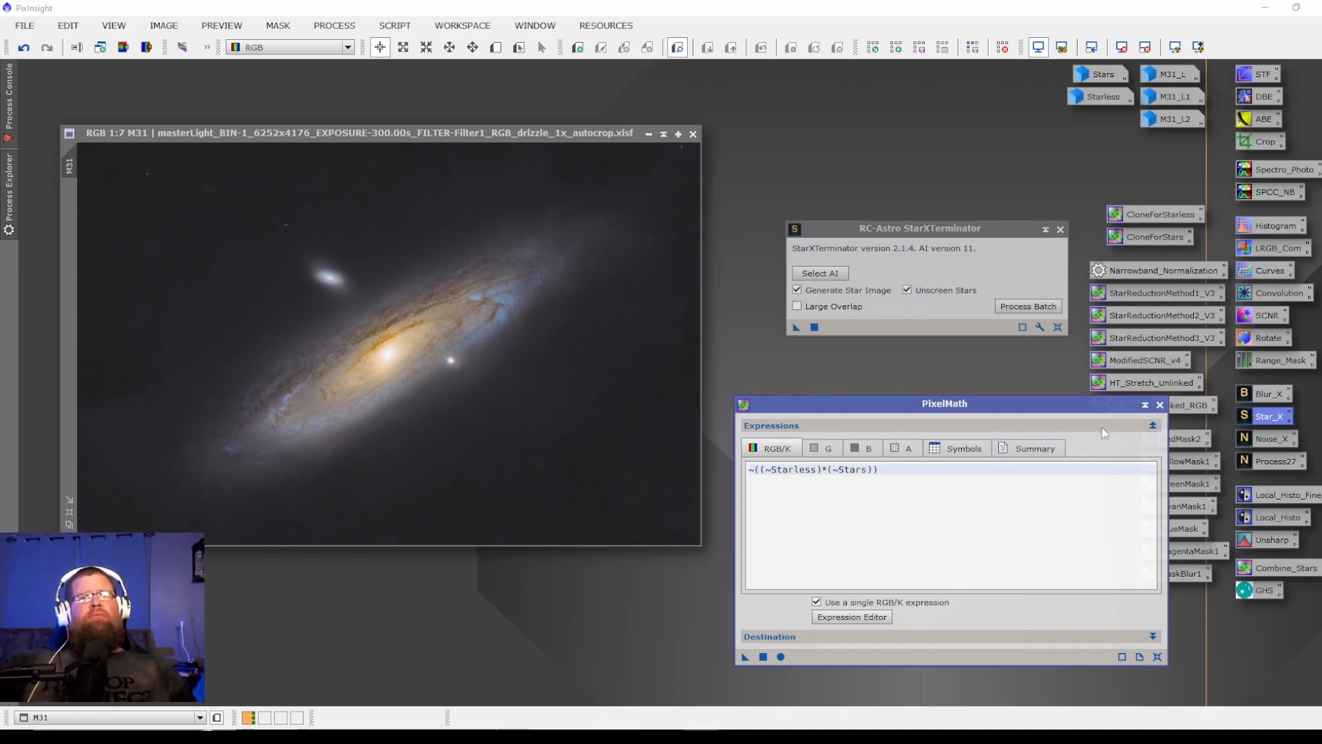
Recombine the stars with the galaxy by applying the Combine_Stars process to M31, and close the PixelMath and StarXTerminator windows
left_click(1160, 405)
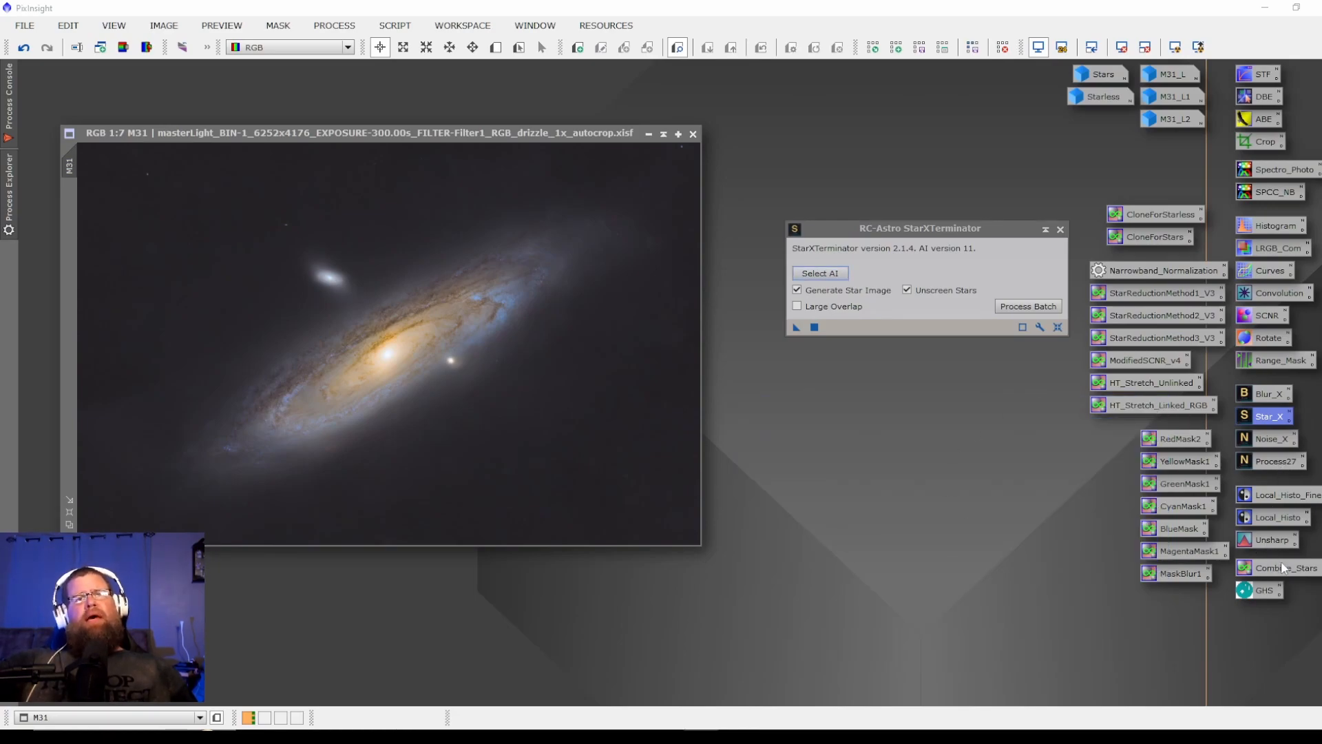
left_click_drag(1281, 568, 419, 429)
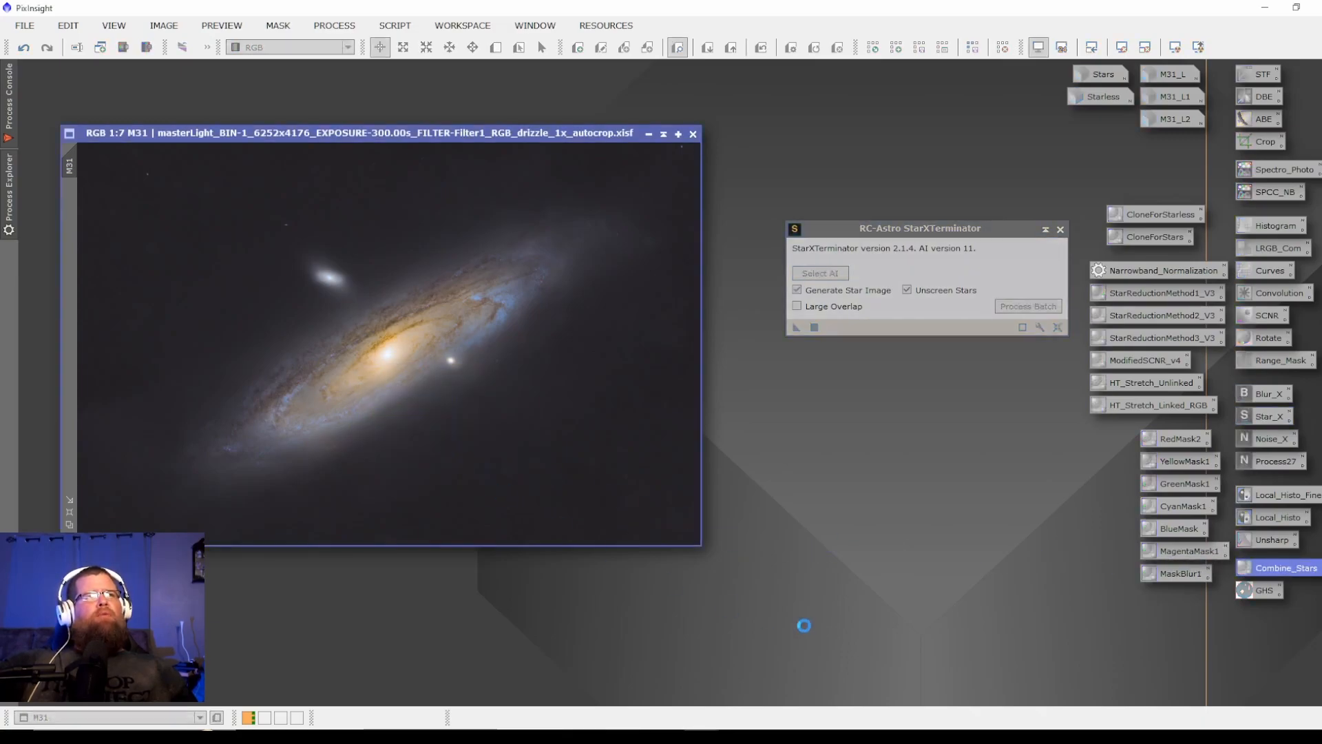
left_click(1061, 229)
left_click_drag(491, 135, 499, 160)
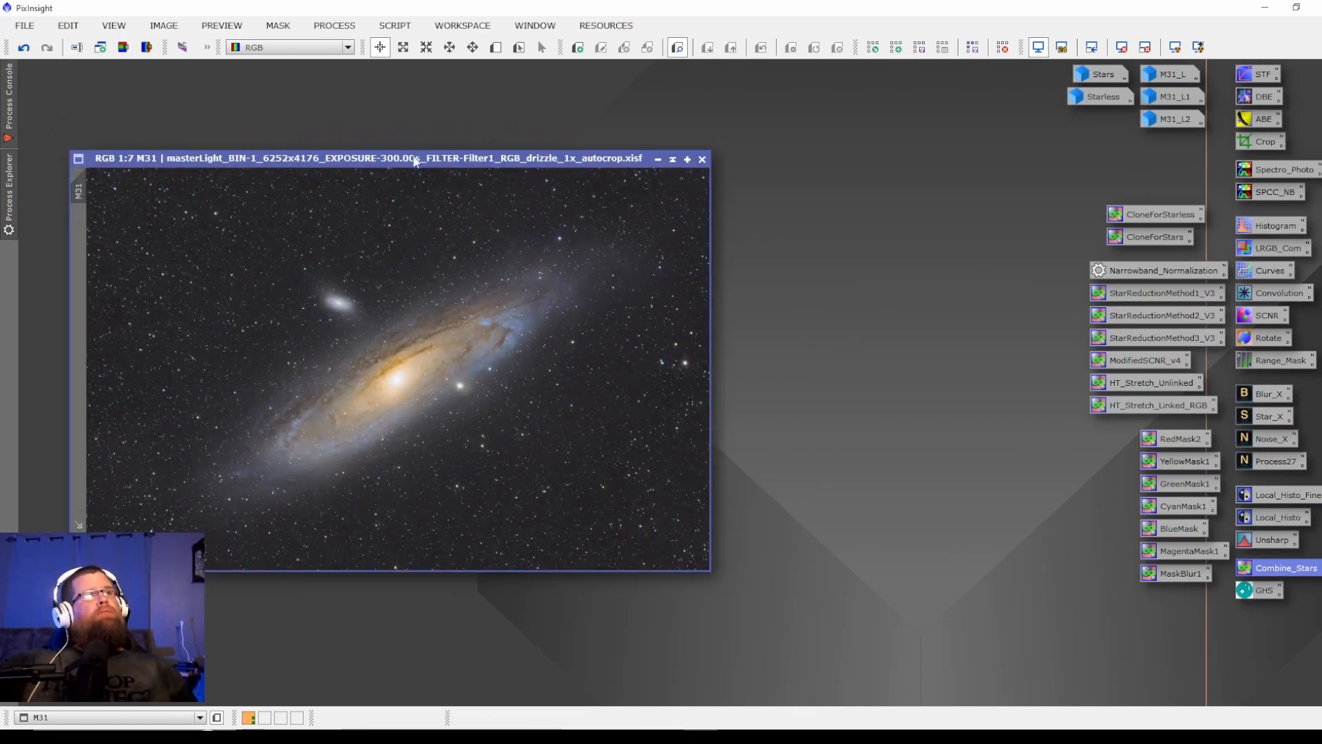
left_click_drag(416, 157, 407, 134)
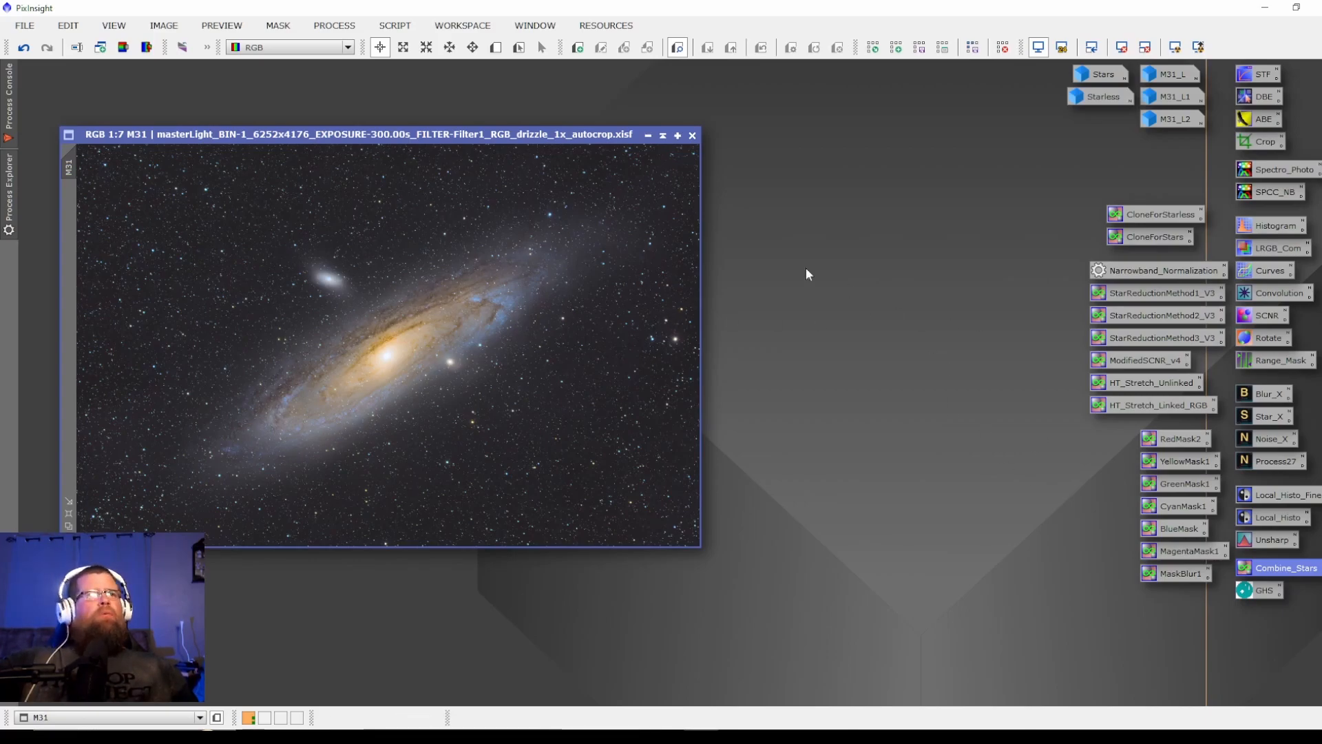
left_click_drag(473, 133, 487, 147)
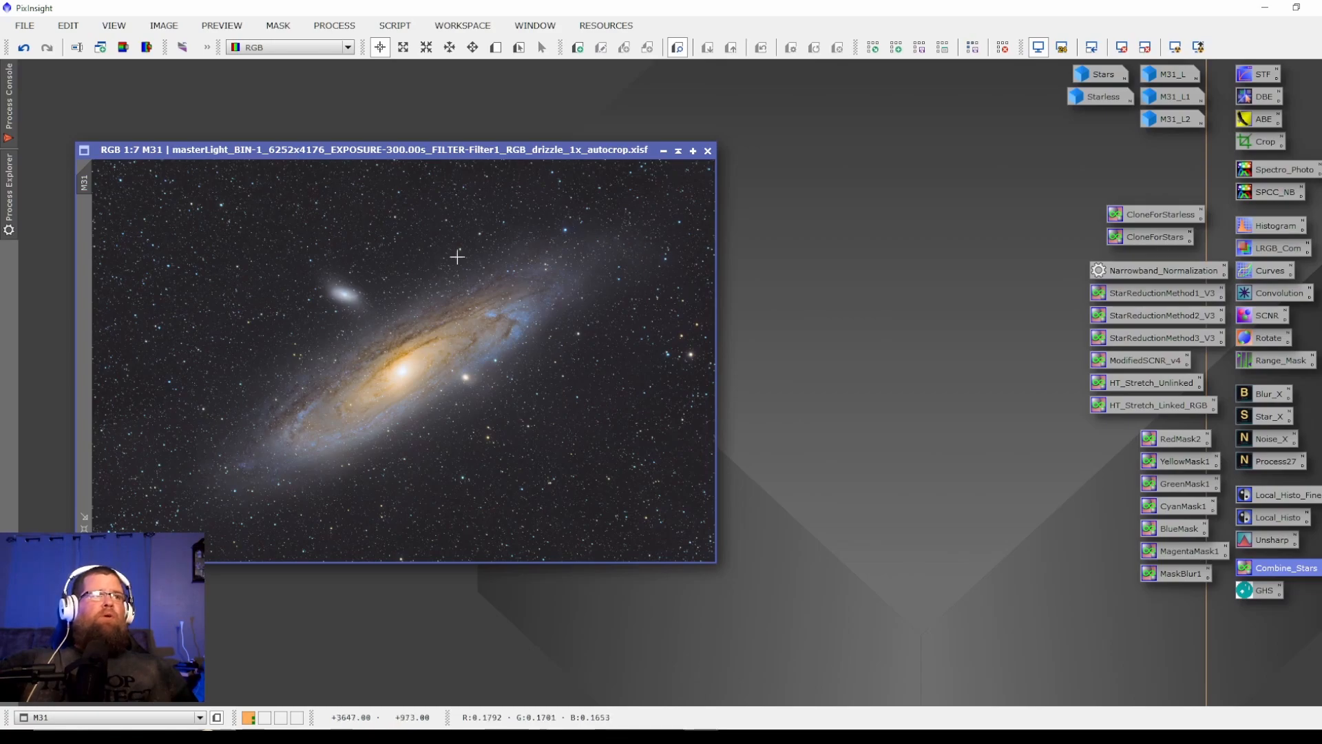
left_click_drag(434, 154, 427, 143)
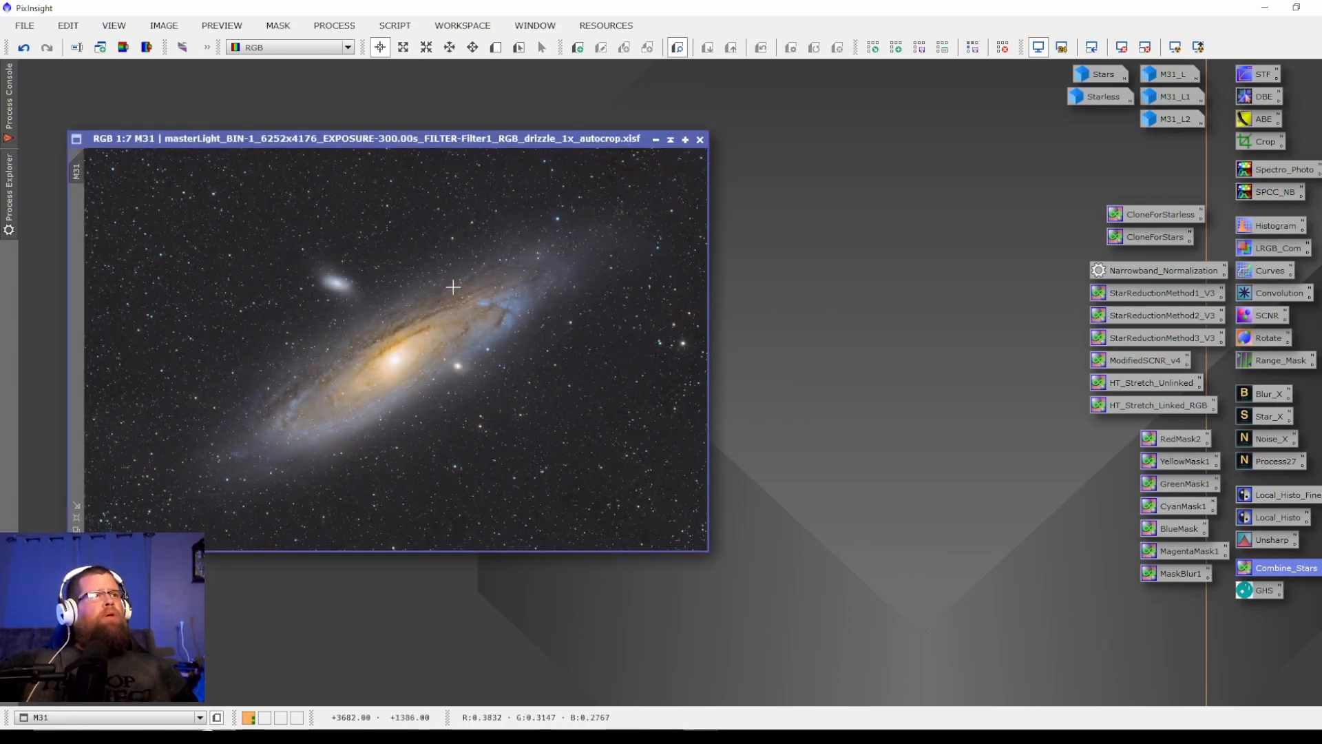
Open the StarReductionMethod3_V3 PixelMath process, review its iteration and method mode settings, and close it
double_click(1157, 338)
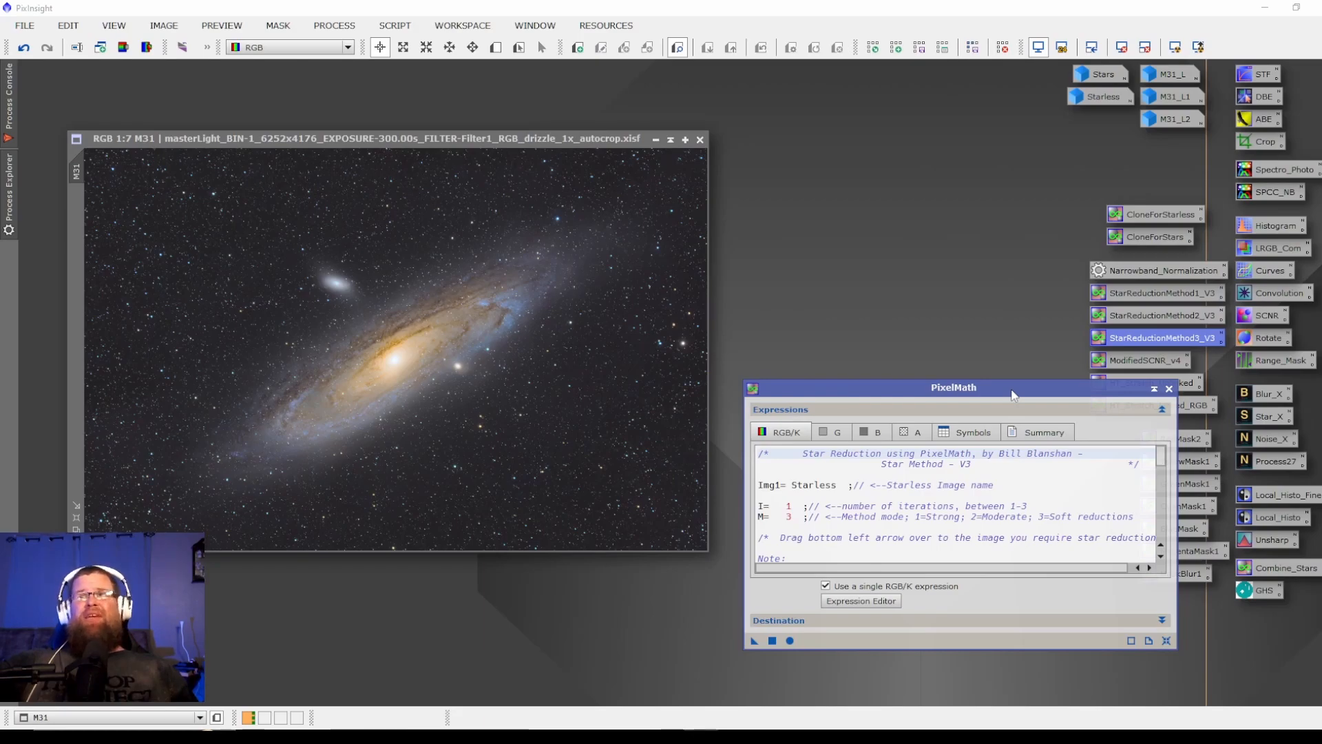
left_click_drag(1013, 395, 1013, 372)
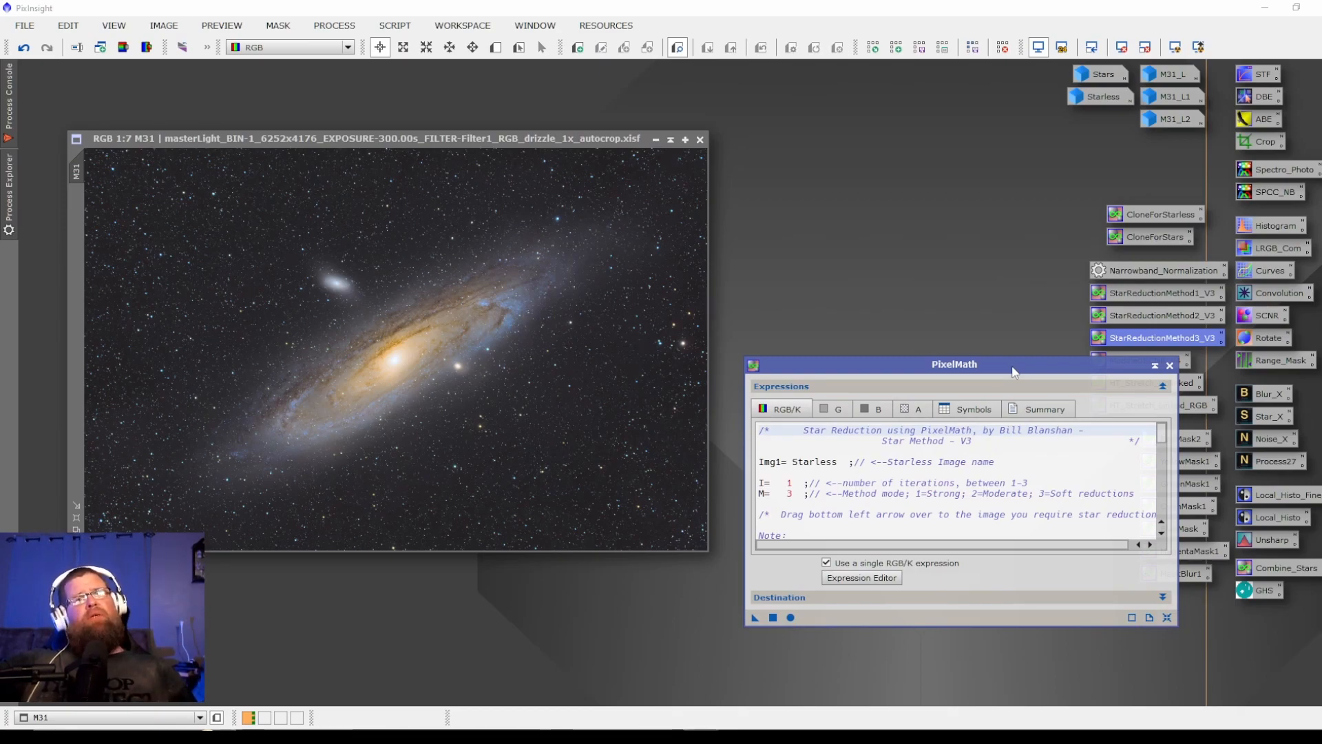
left_click(1169, 365)
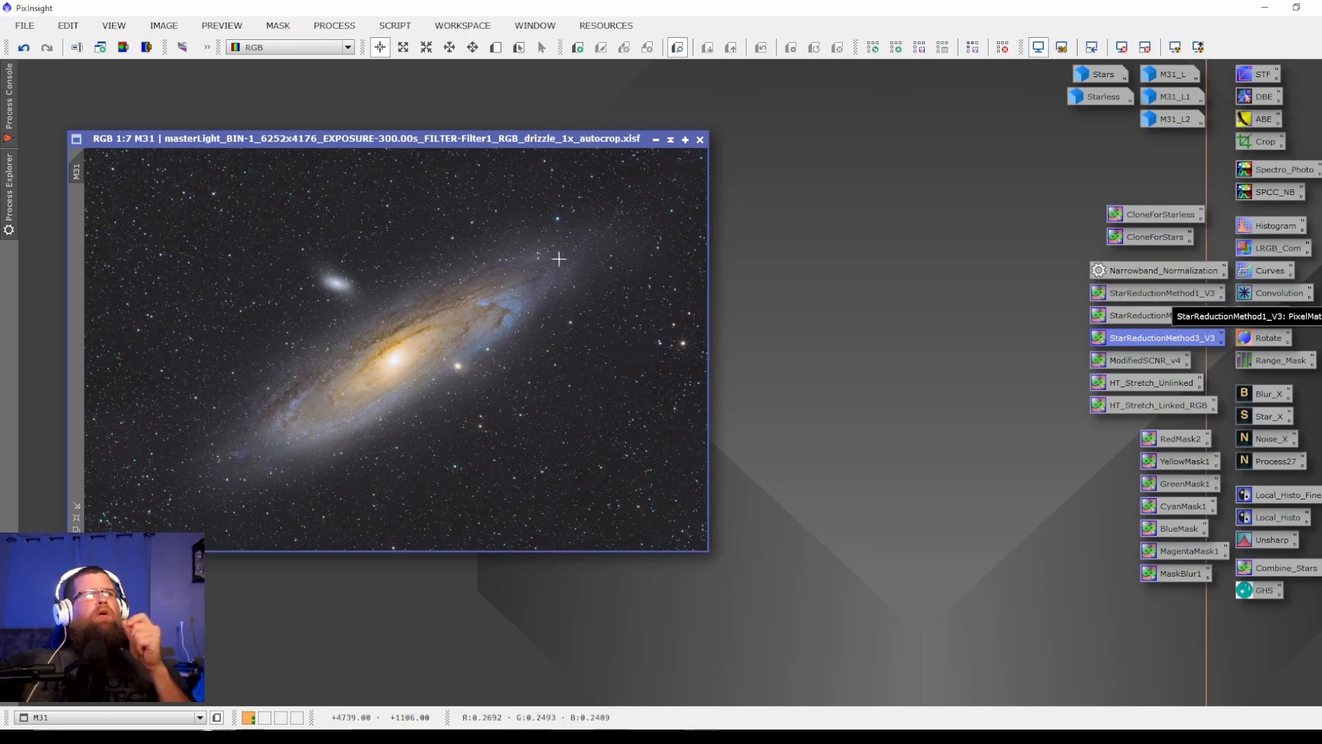
Clone the M31 image and apply the StarReductionMethod1_V3 process to the clone
left_click_drag(80, 172, 108, 197)
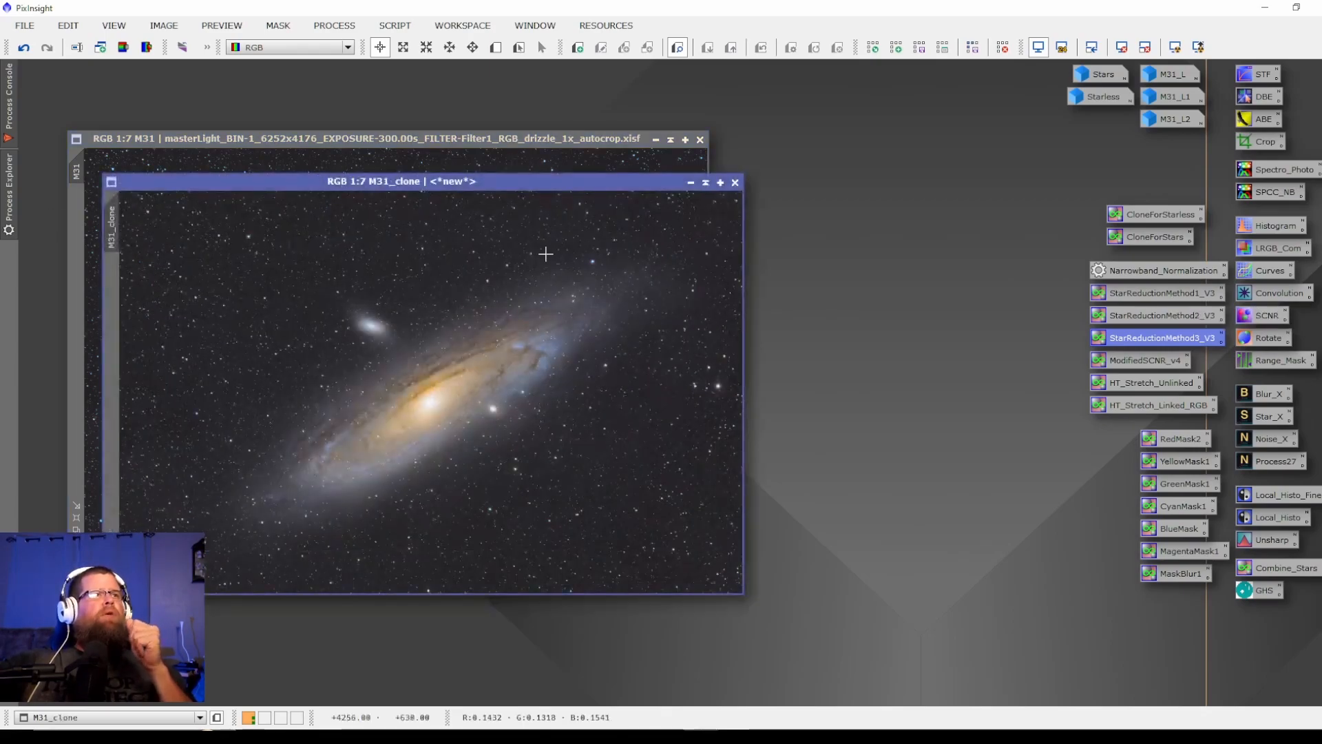
left_click_drag(1182, 298, 556, 366)
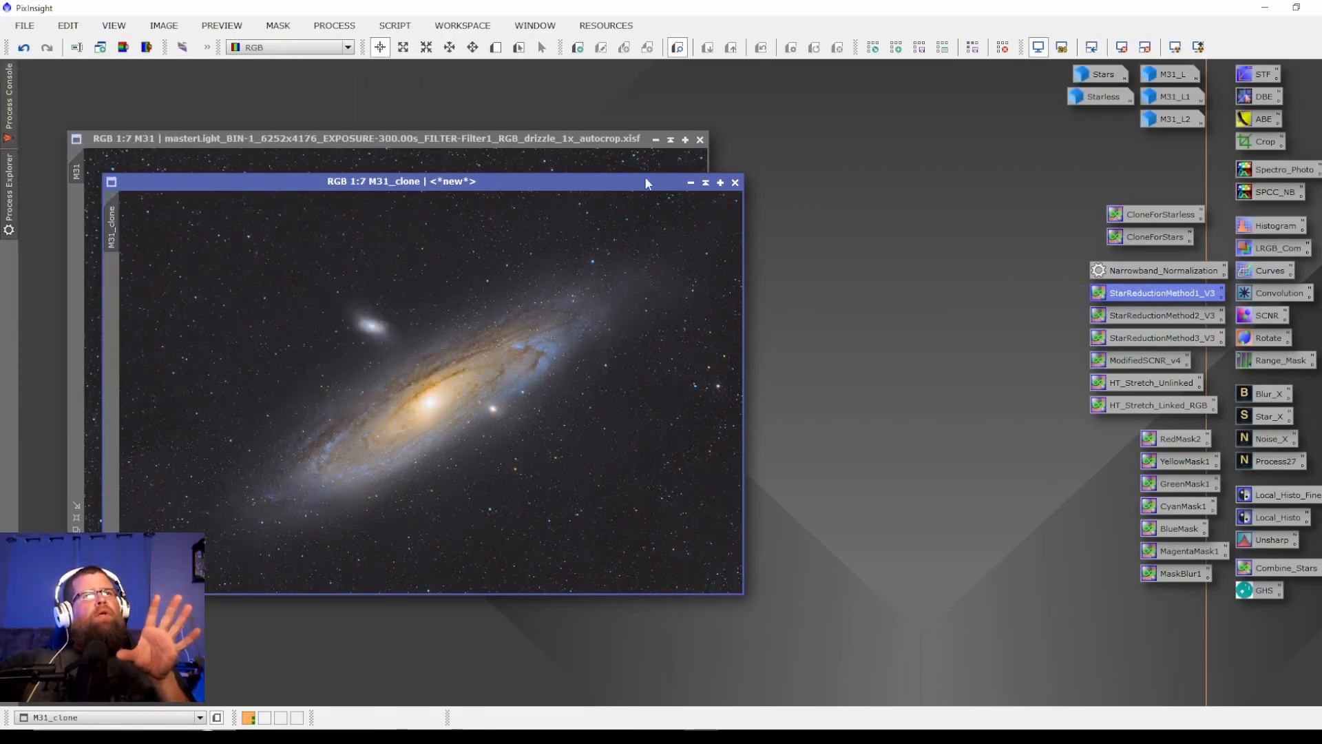
Place M31_clone beside M31 for comparison, minimize the clone and park its icon next to Stars
left_click_drag(614, 184, 1199, 140)
left_click_drag(499, 143, 460, 138)
left_click_drag(825, 134, 800, 133)
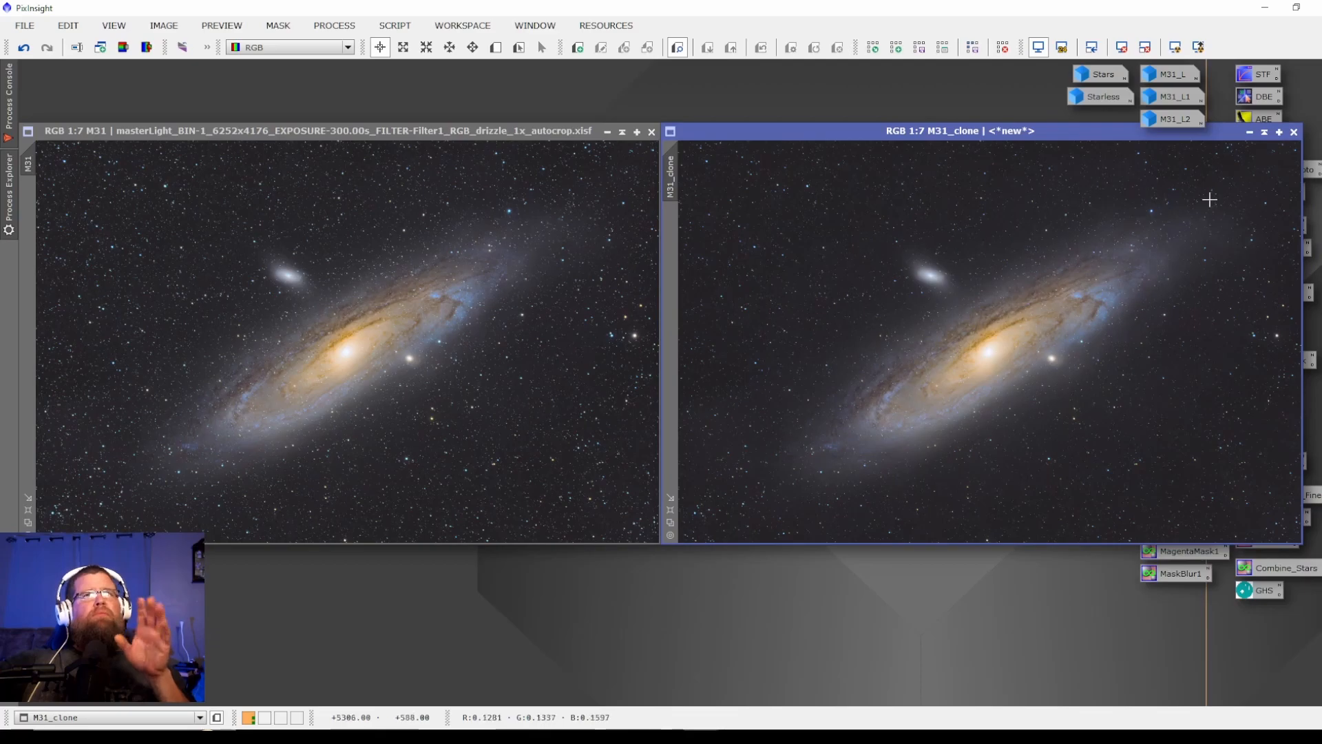
left_click(1250, 134)
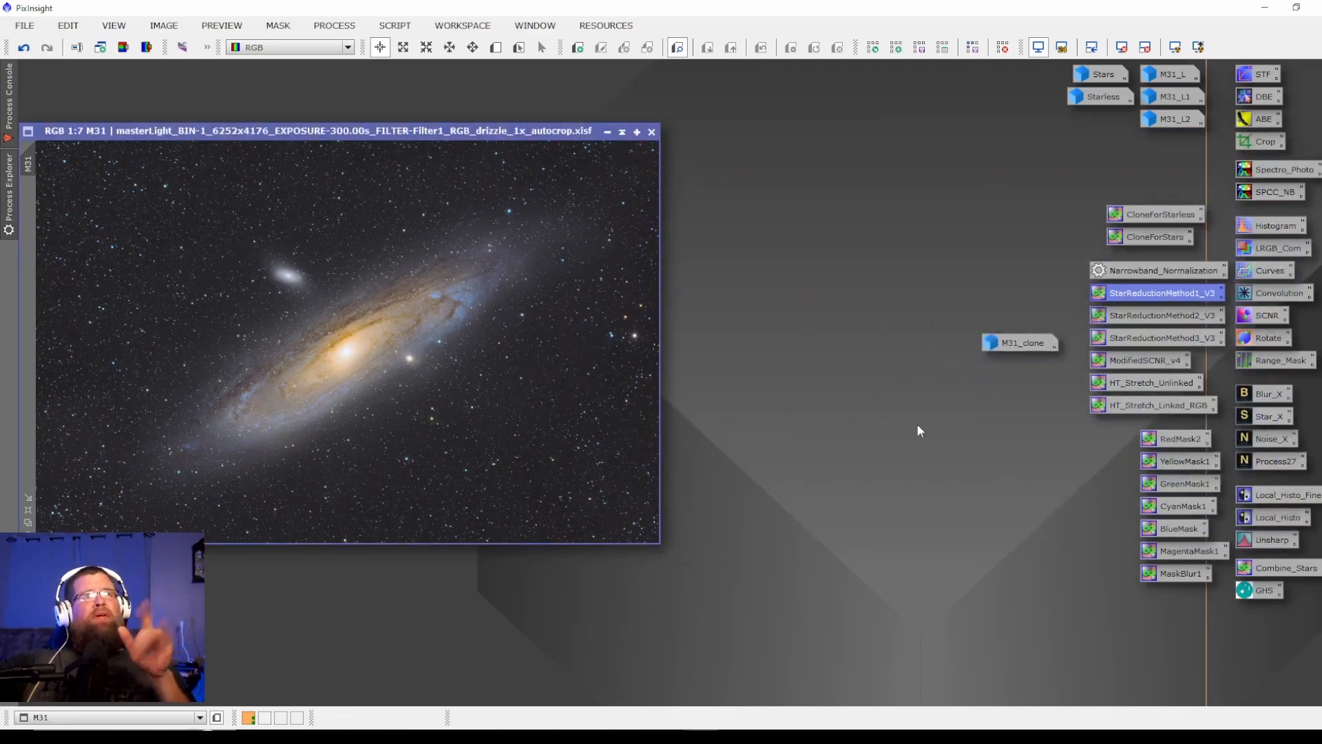
left_click_drag(1014, 345, 994, 86)
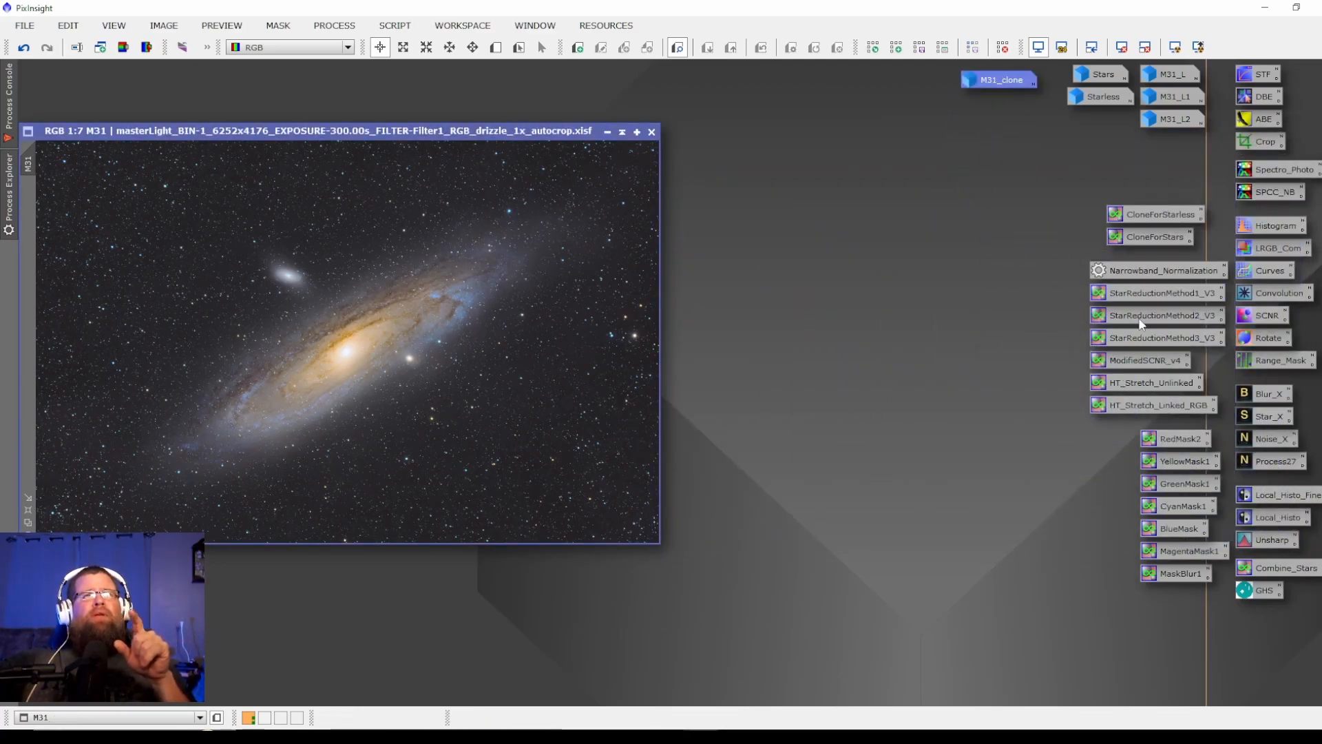
Reduce the stars in M31 with the StarReductionMethod3_V3 process and toggle undo and redo to compare before and after close up
left_click_drag(1156, 338, 367, 352)
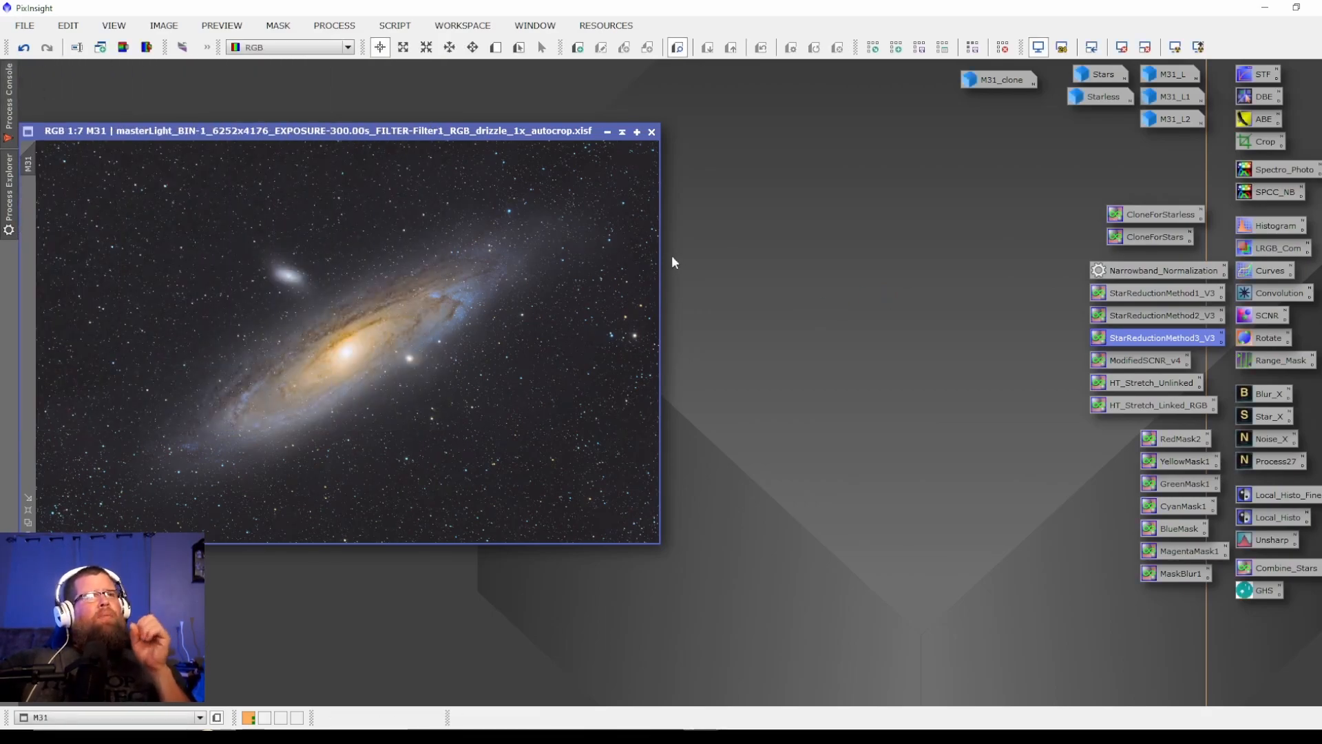
scroll(629, 324, "up", 3)
scroll(629, 317, "up", 2)
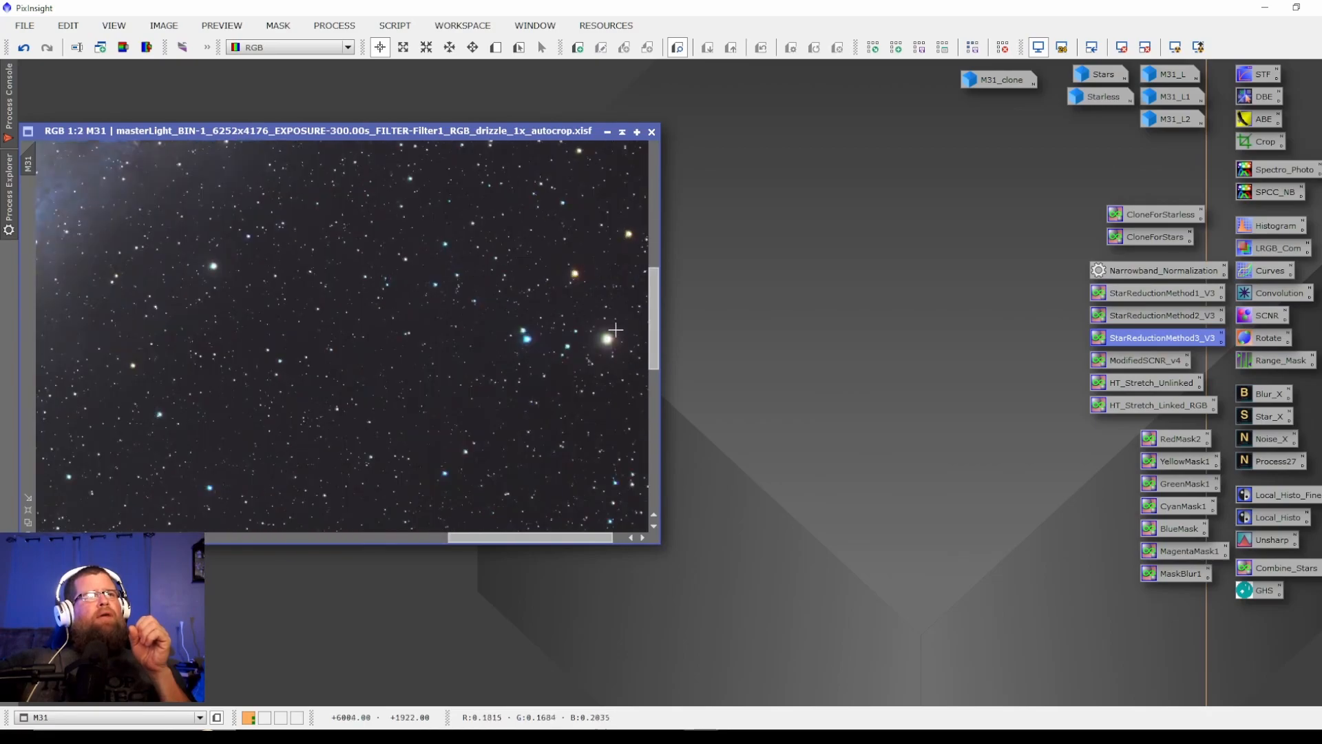
left_click(20, 51)
left_click(47, 51)
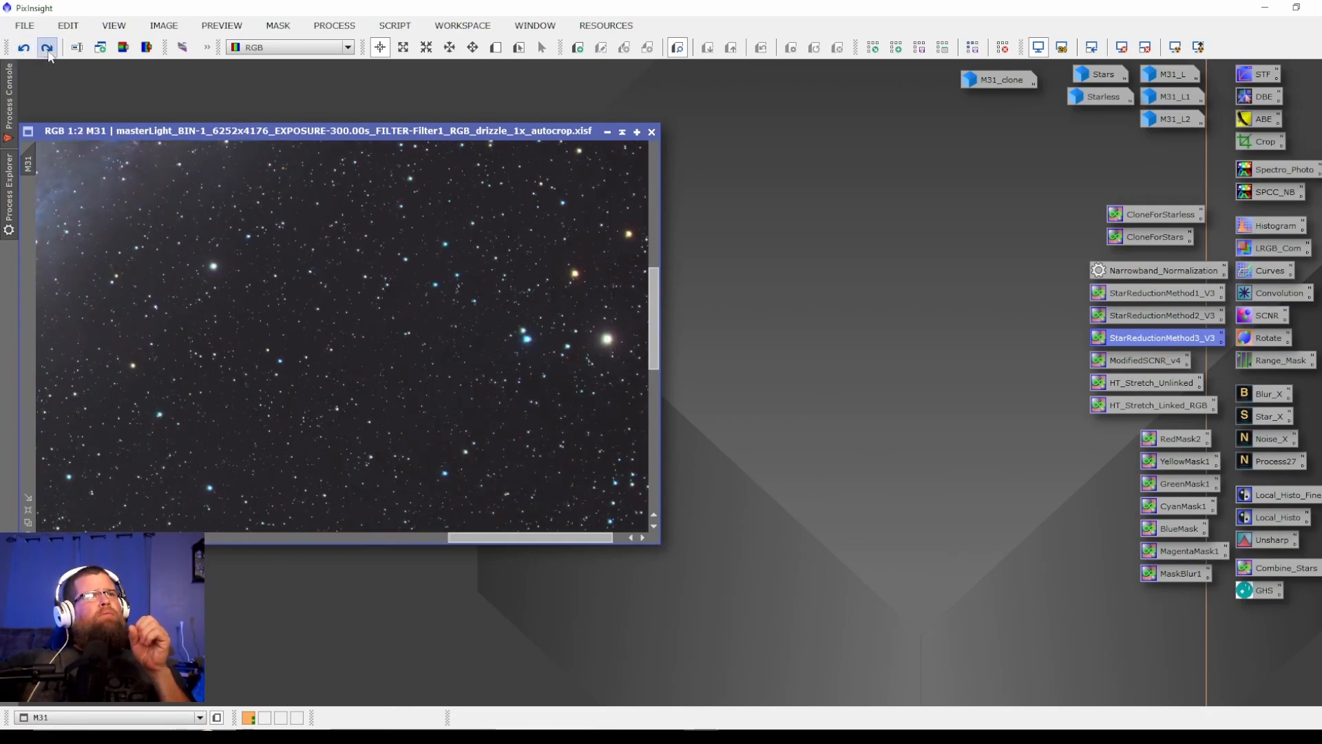
left_click(24, 50)
left_click(47, 48)
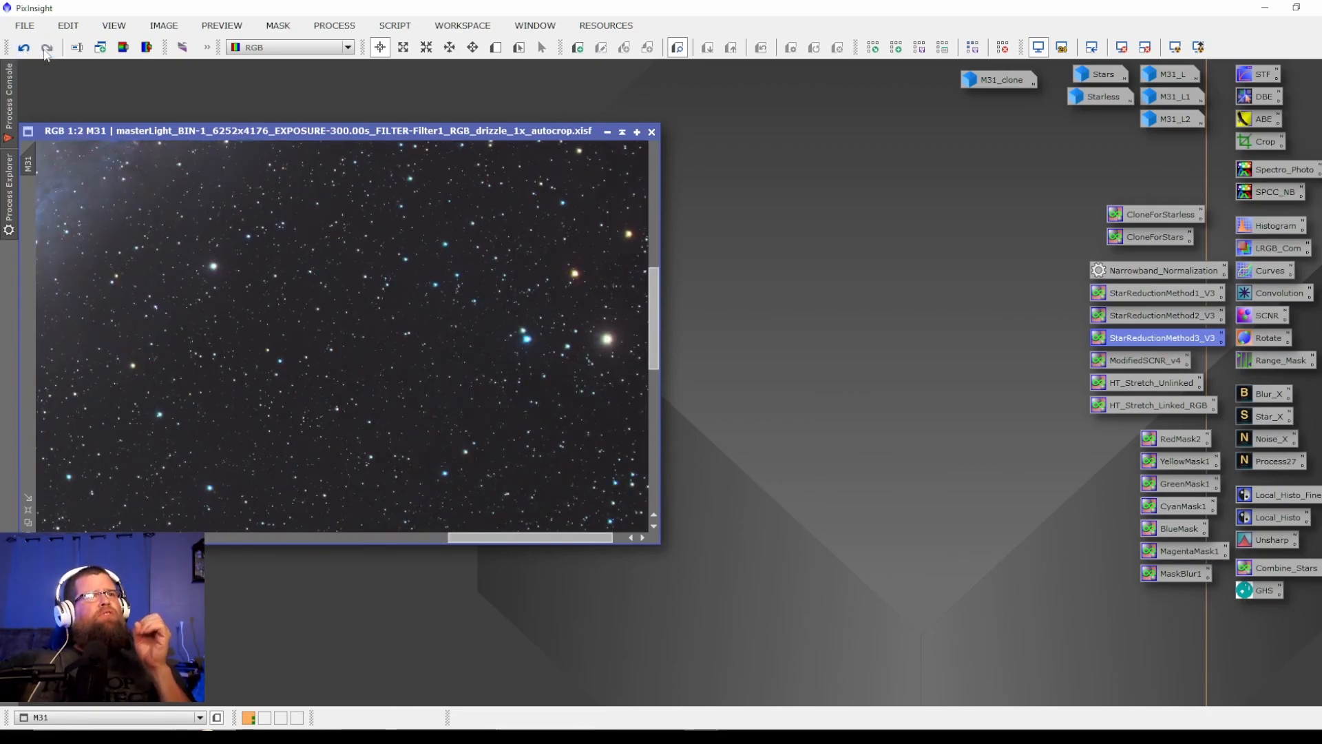
Restore M31_clone, match its 1:2 view to M31, and compare the two star reductions close up and in full
double_click(999, 80)
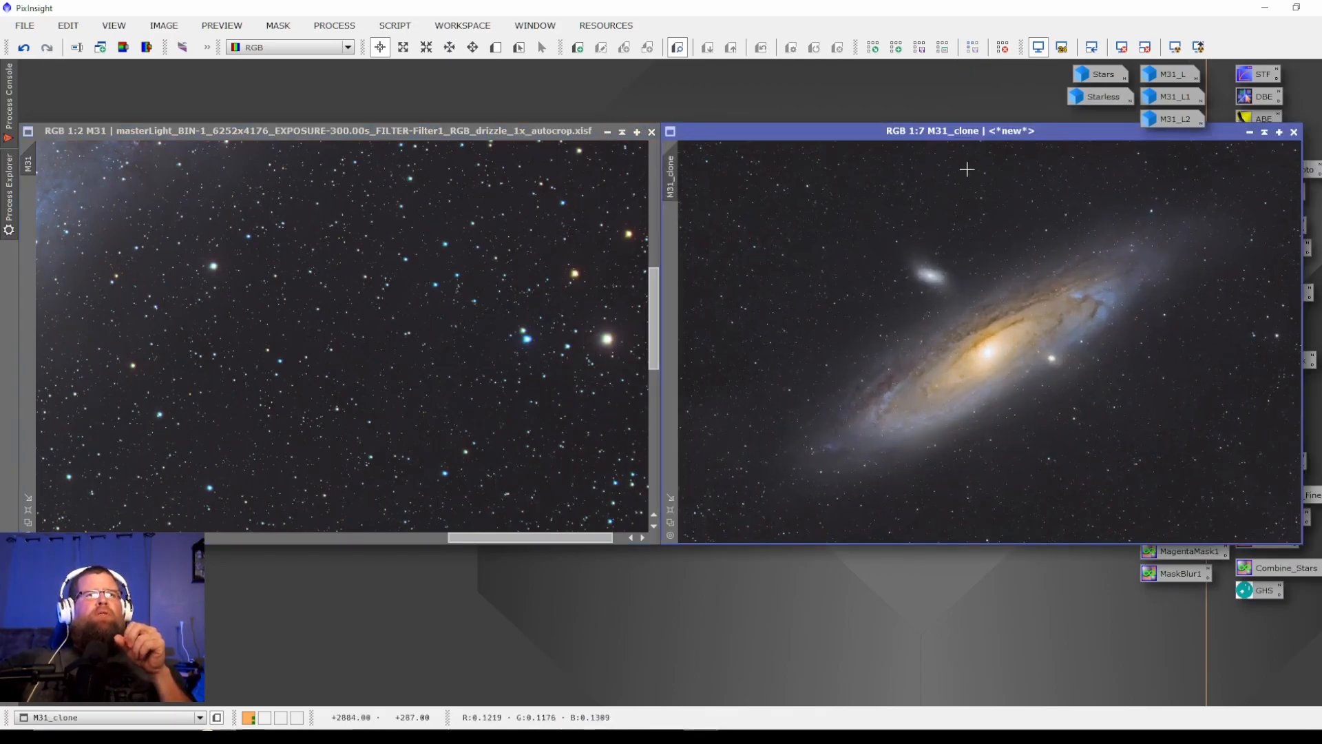
left_click(39, 164)
left_click_drag(634, 272, 666, 189)
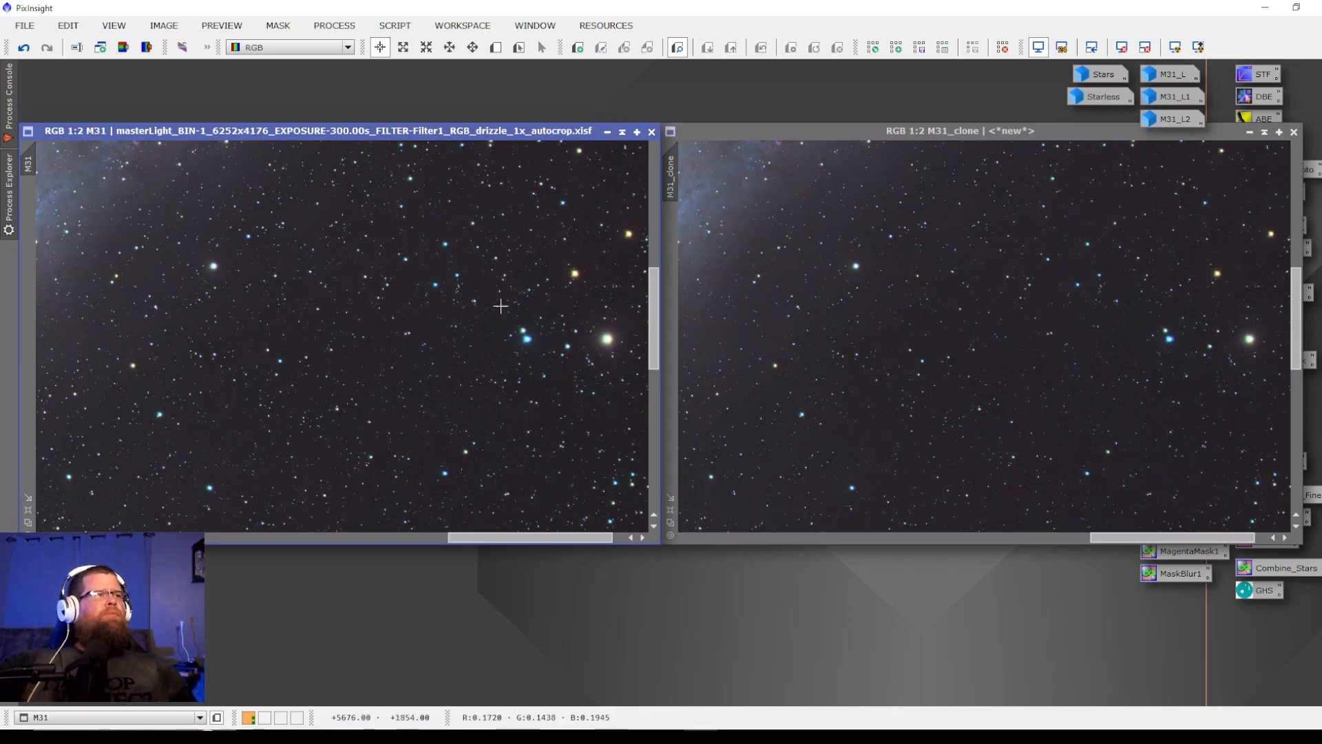
scroll(428, 363, "down", 5)
scroll(428, 363, "down", 1)
scroll(428, 363, "up", 1)
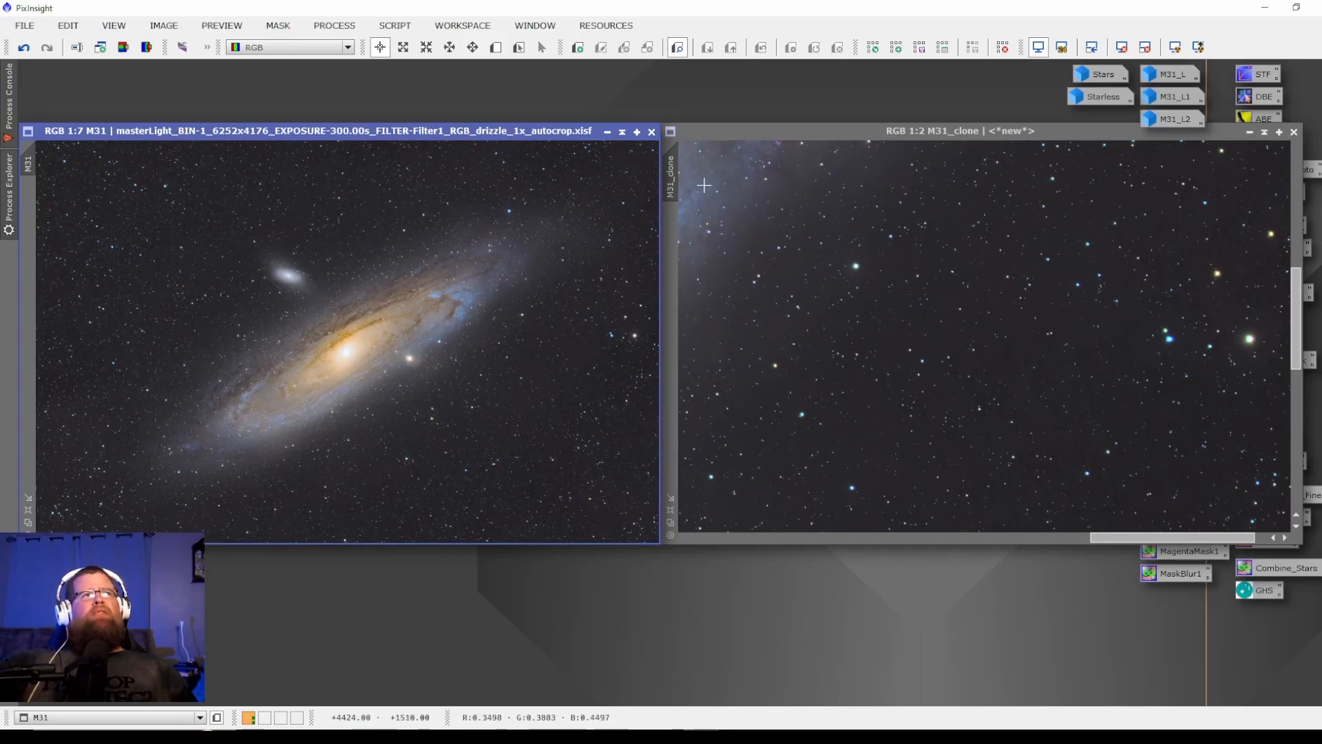
scroll(682, 522, "down", 5)
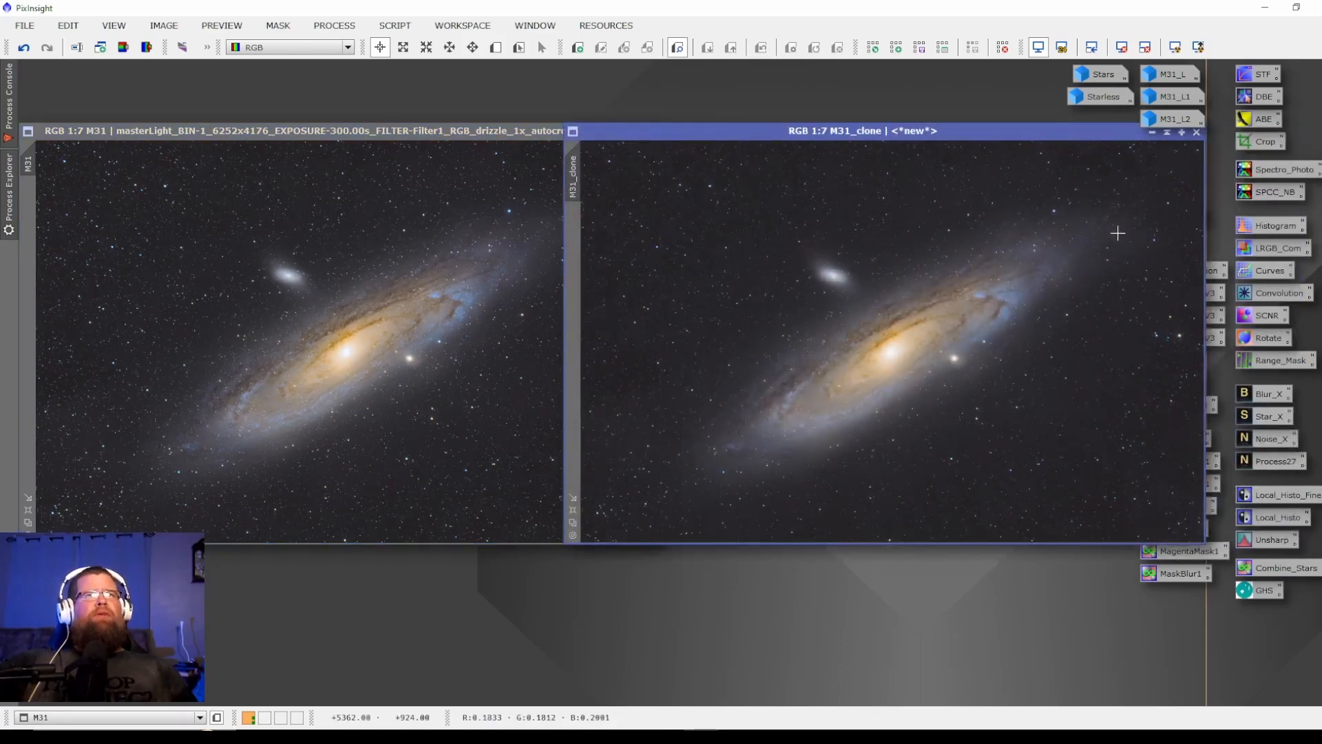
Close M31_clone without saving it
left_click_drag(945, 134, 945, 145)
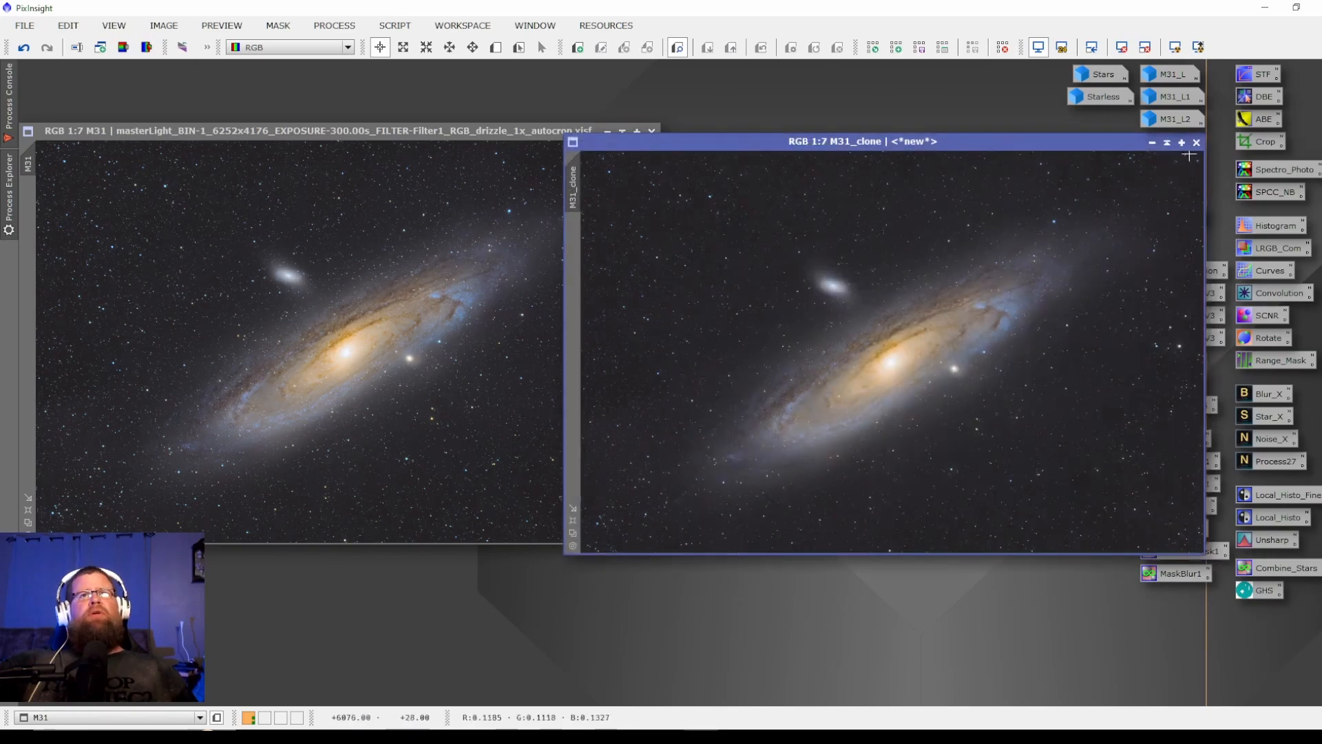
left_click(1197, 143)
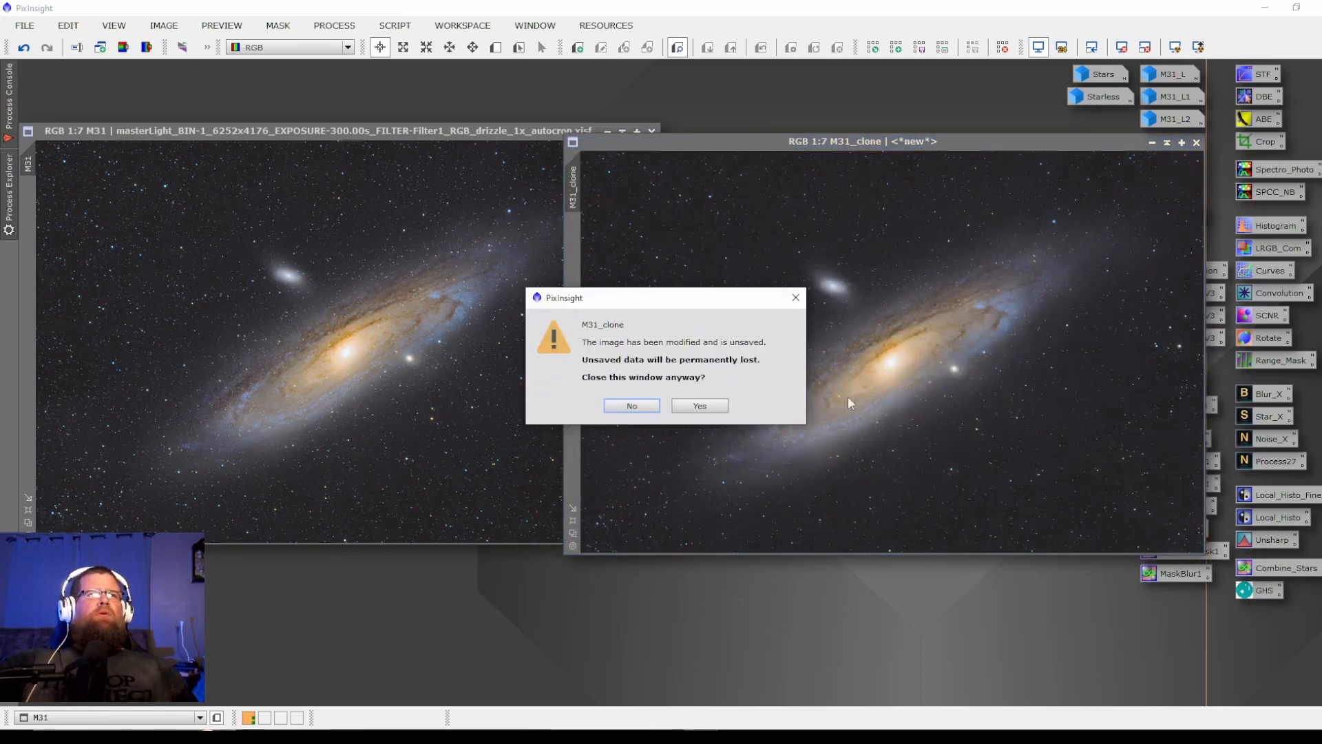
left_click(699, 406)
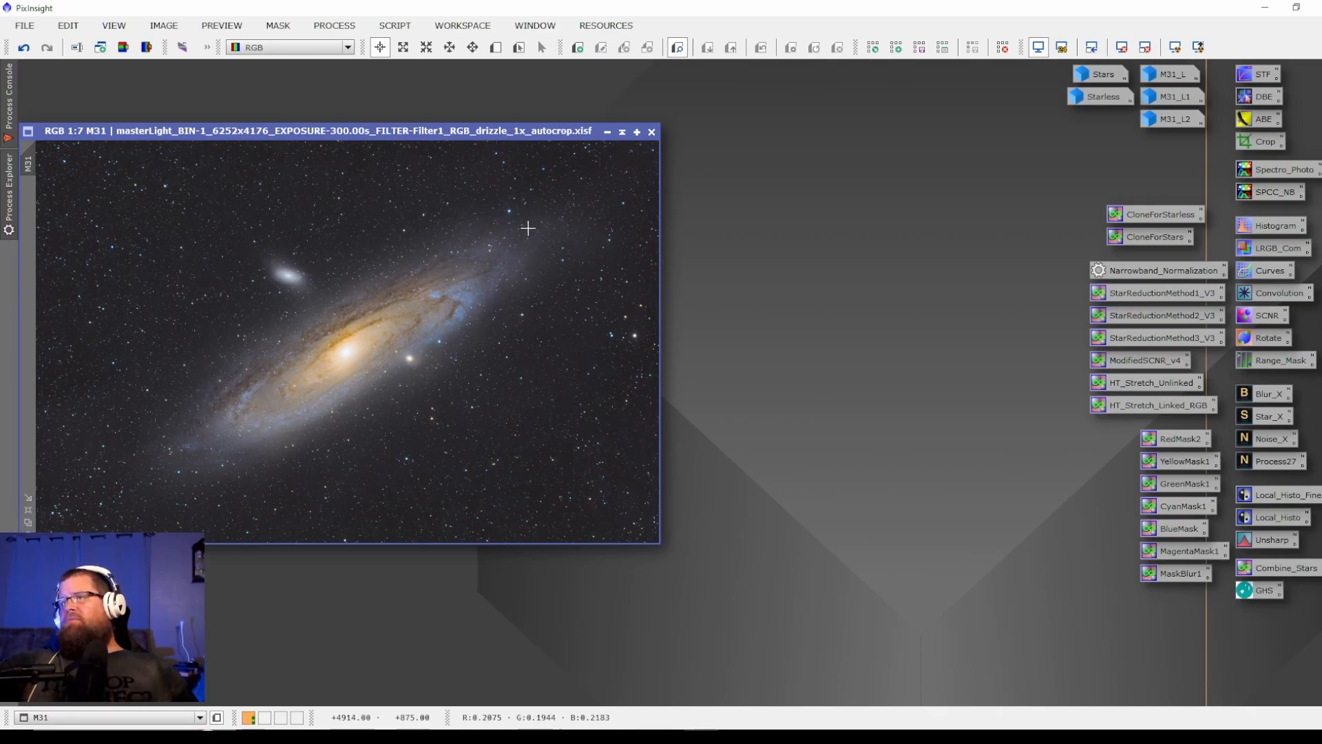
left_click_drag(431, 130, 432, 93)
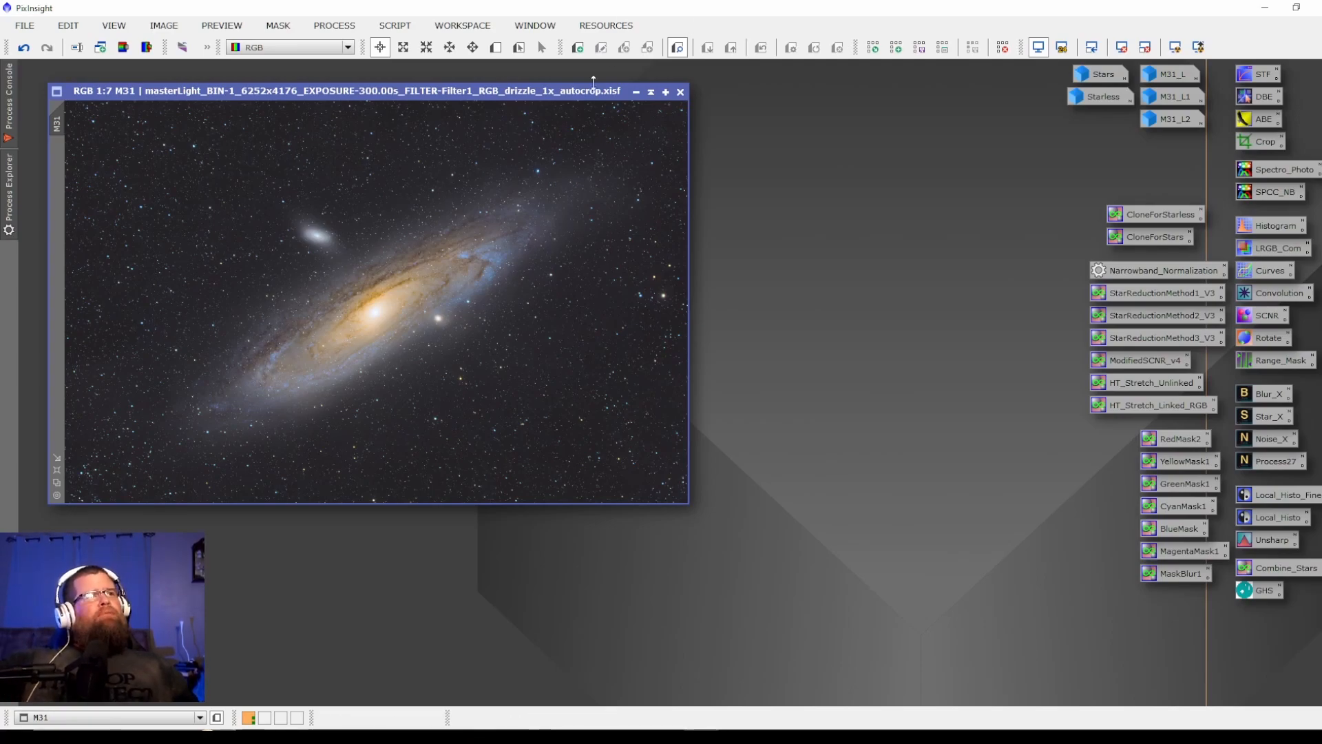
left_click_drag(441, 91, 460, 116)
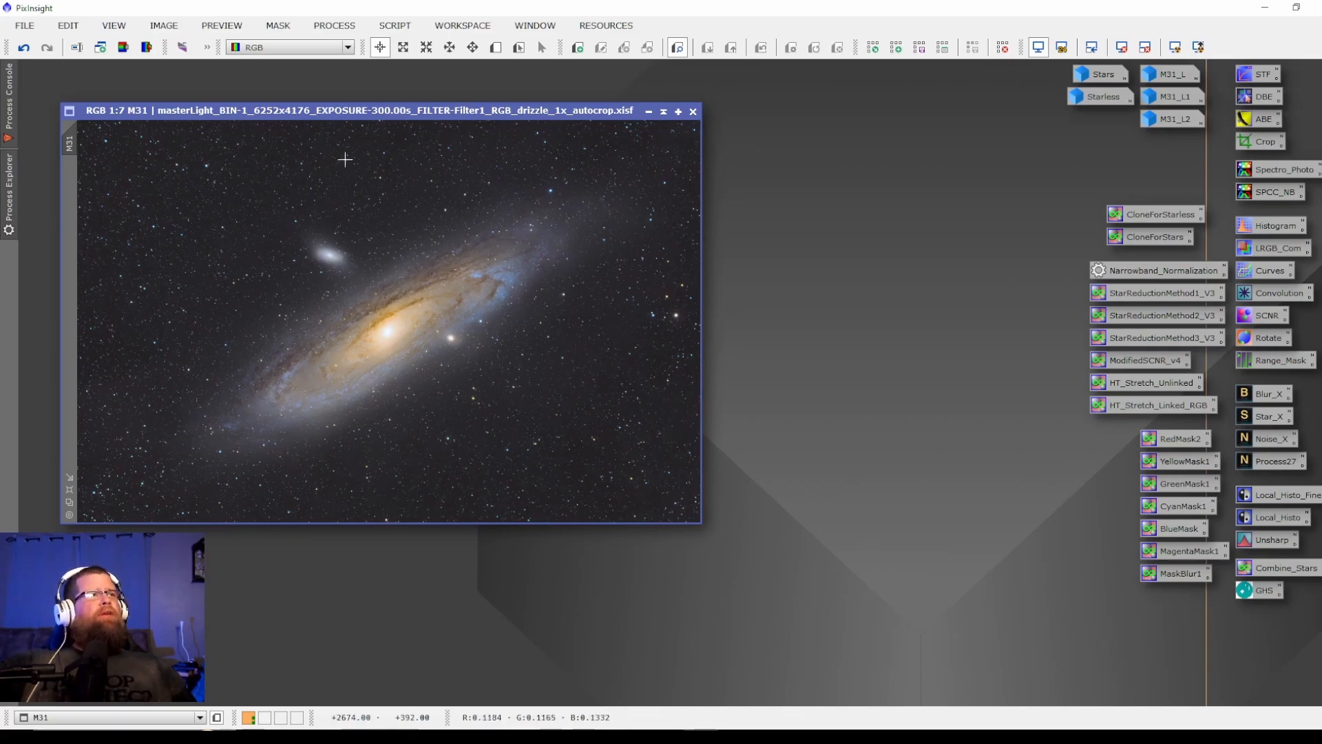
left_click_drag(331, 110, 322, 104)
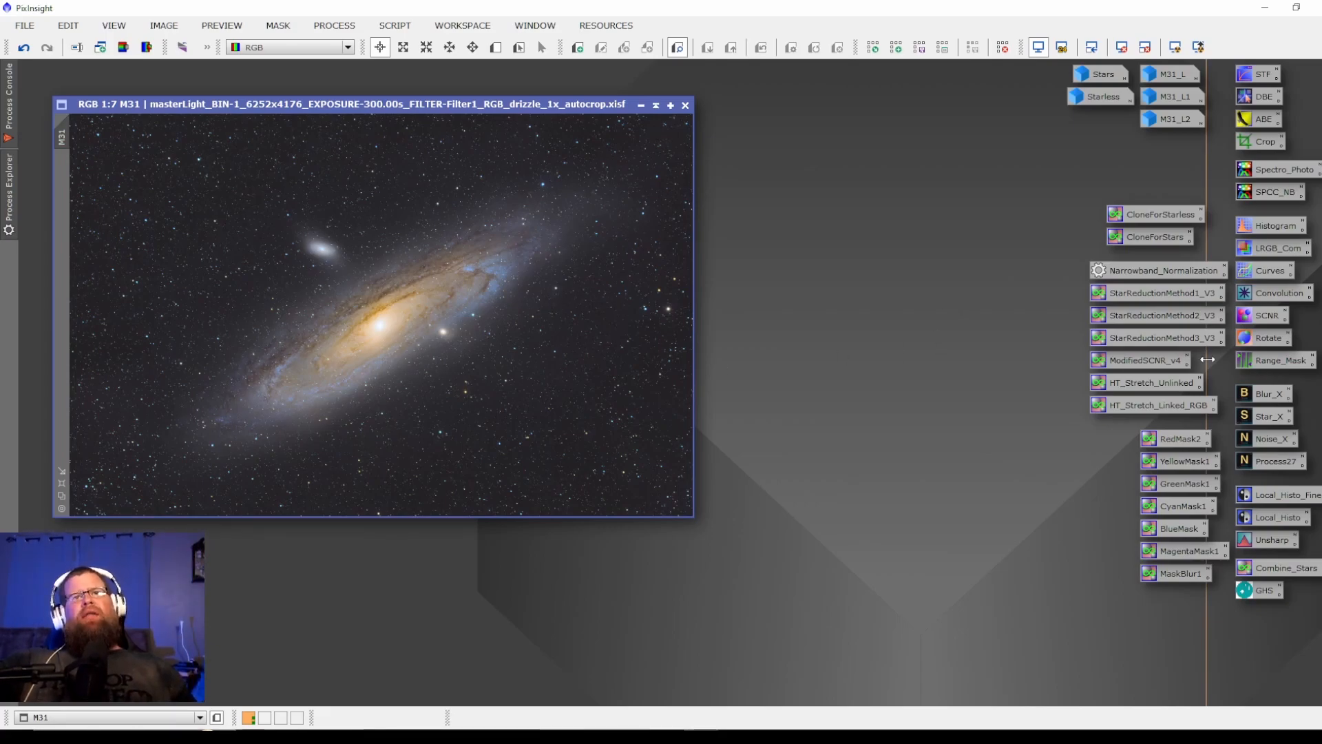
Open the saved Rotate process and place the Rotation window clear of the M31 image
double_click(1268, 338)
left_click_drag(1259, 292, 987, 297)
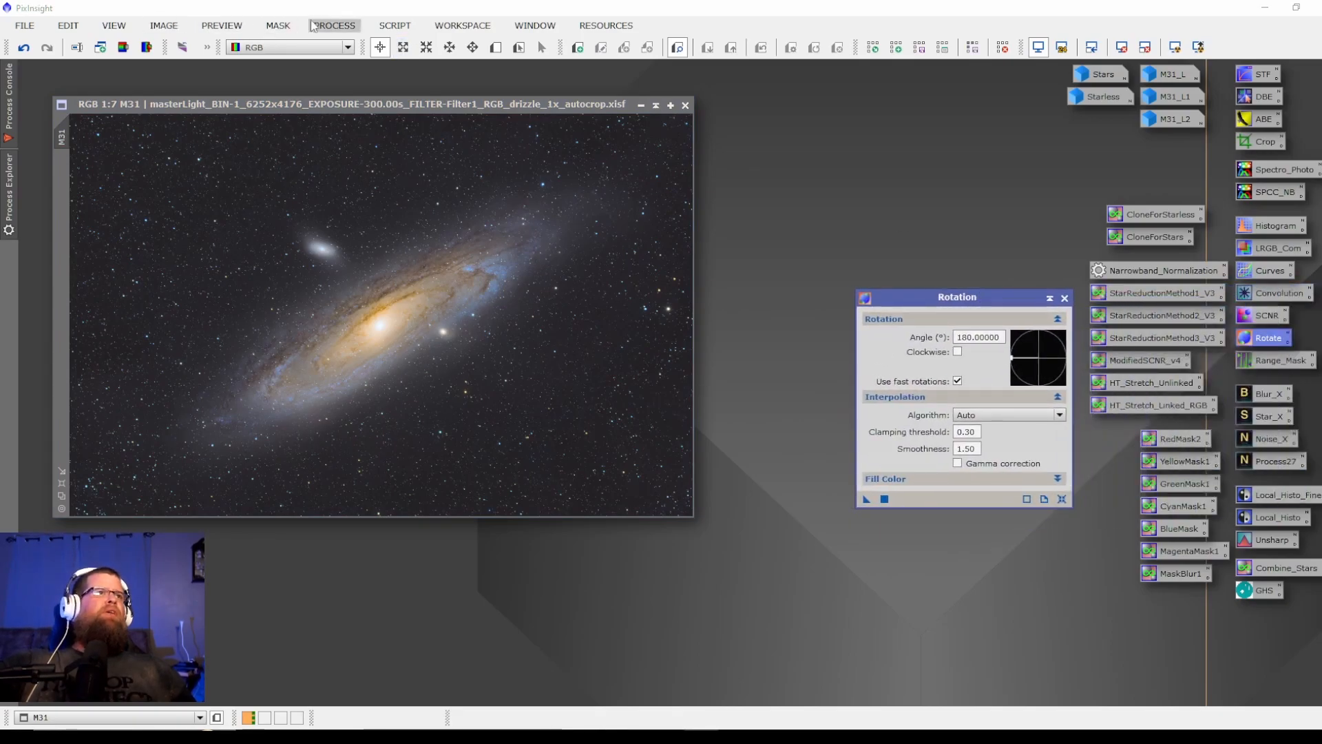
left_click(334, 26)
mouse_move(444, 17)
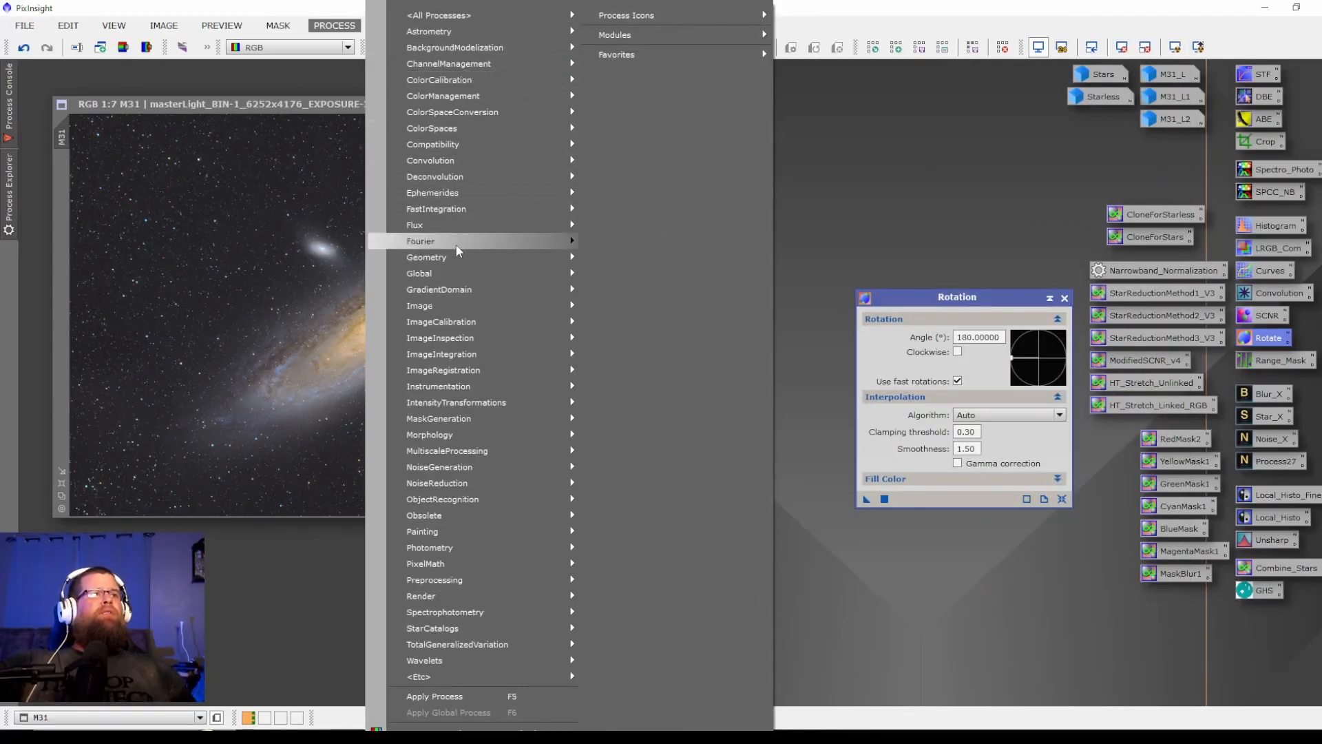
mouse_move(454, 263)
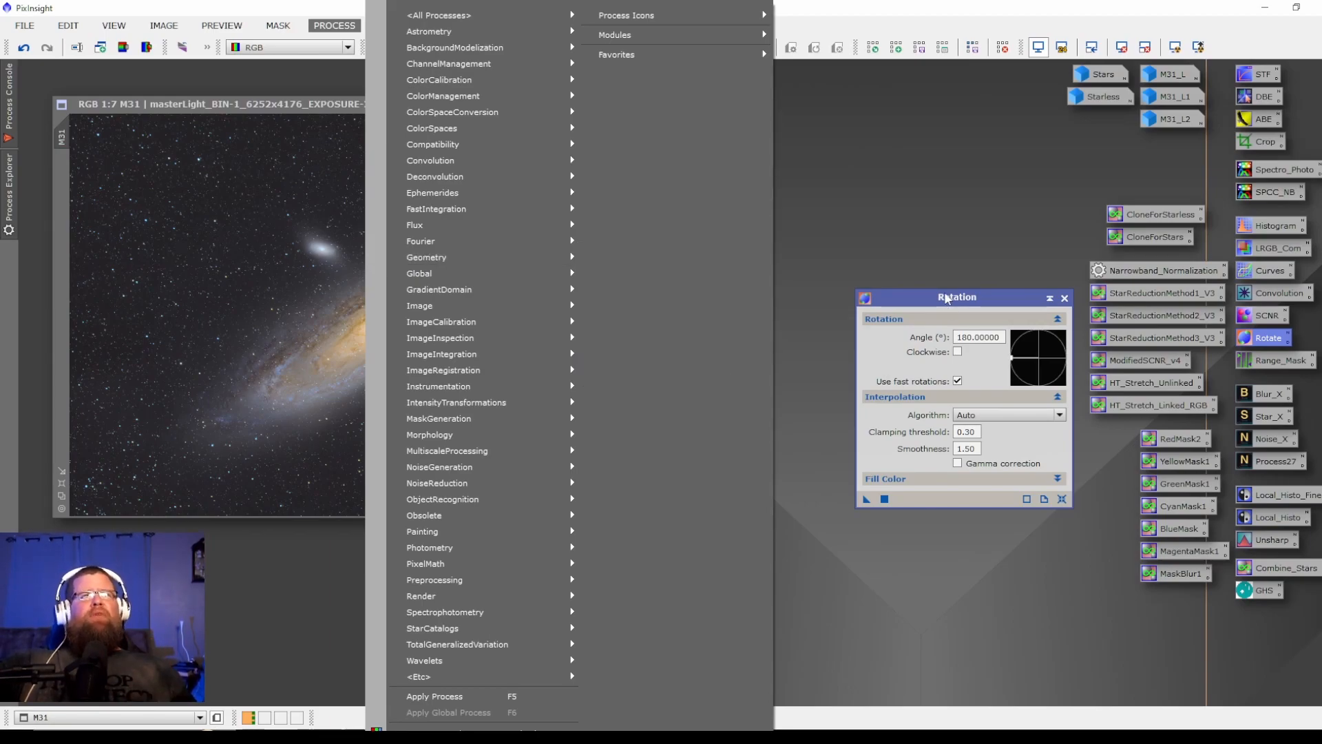
left_click(837, 124)
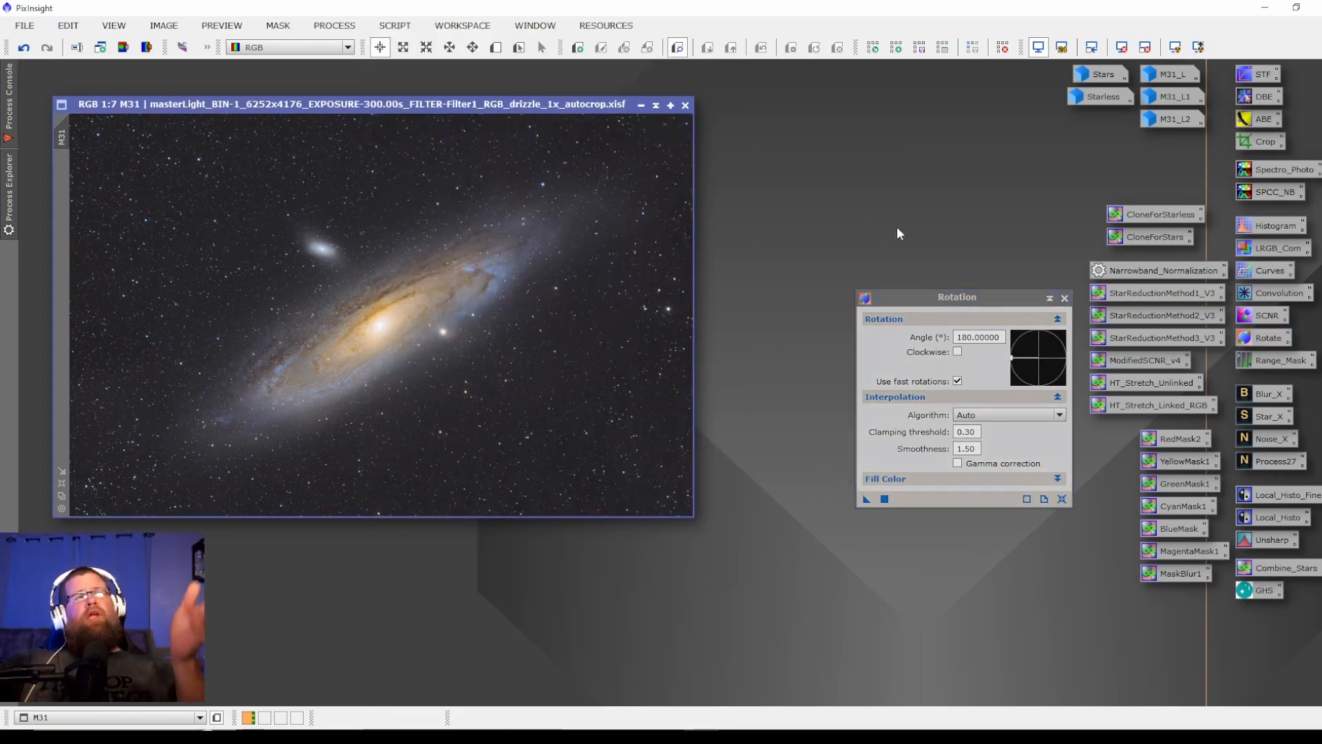
Rotate the M31 image by 180 degrees, accepting the deletion of its astrometric solution
left_click_drag(982, 295, 989, 303)
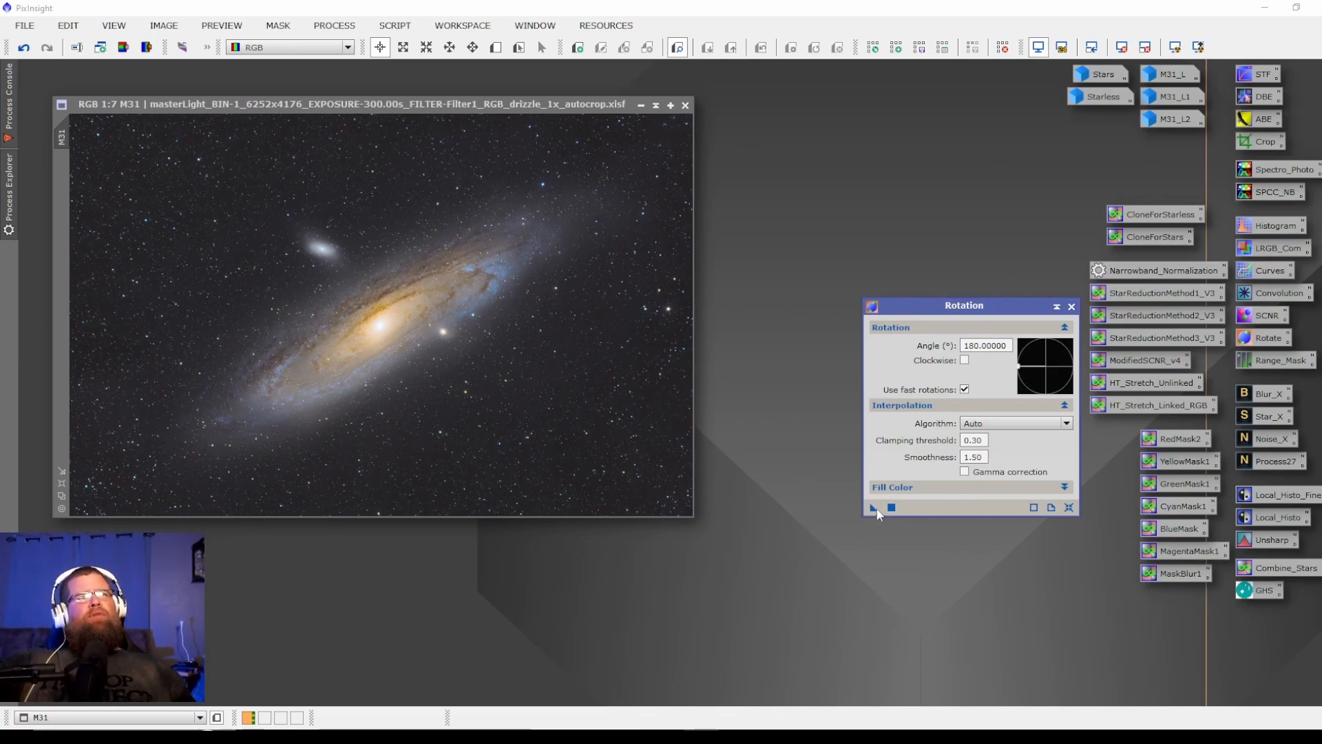
left_click_drag(874, 509, 359, 327)
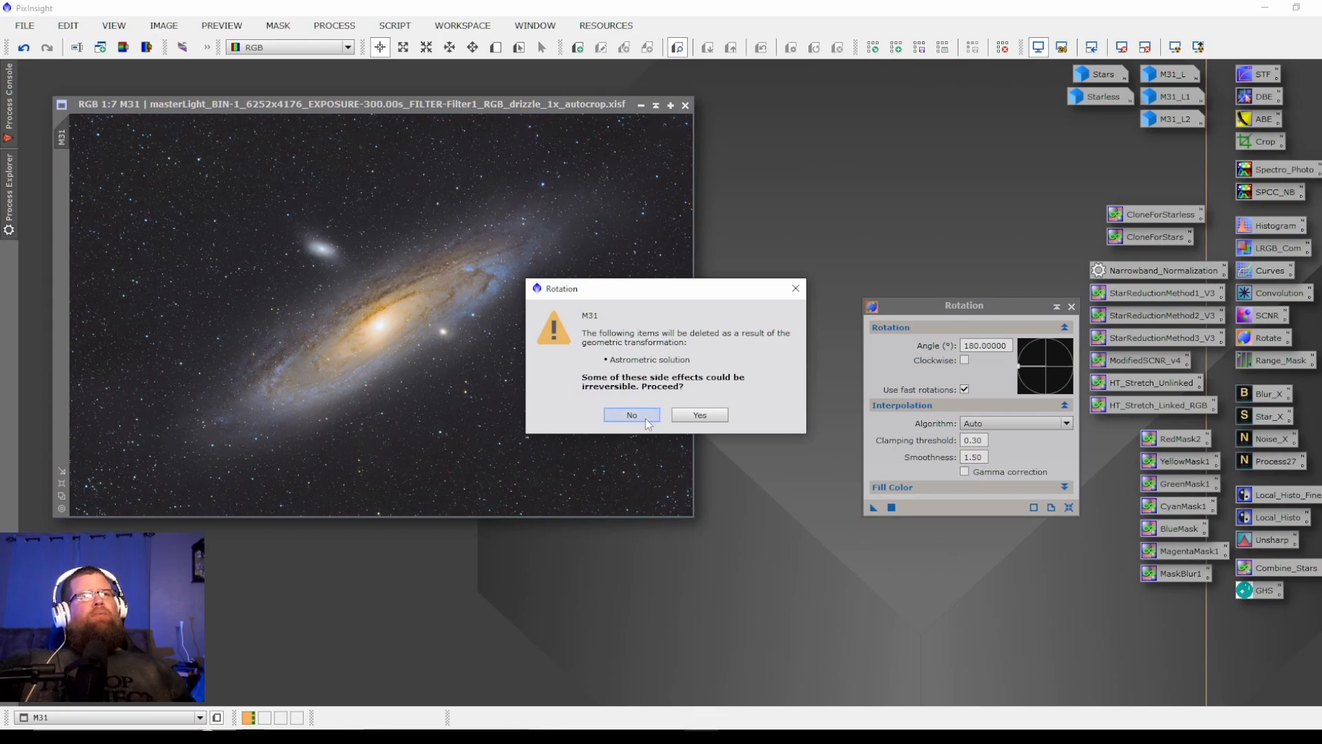
left_click(701, 415)
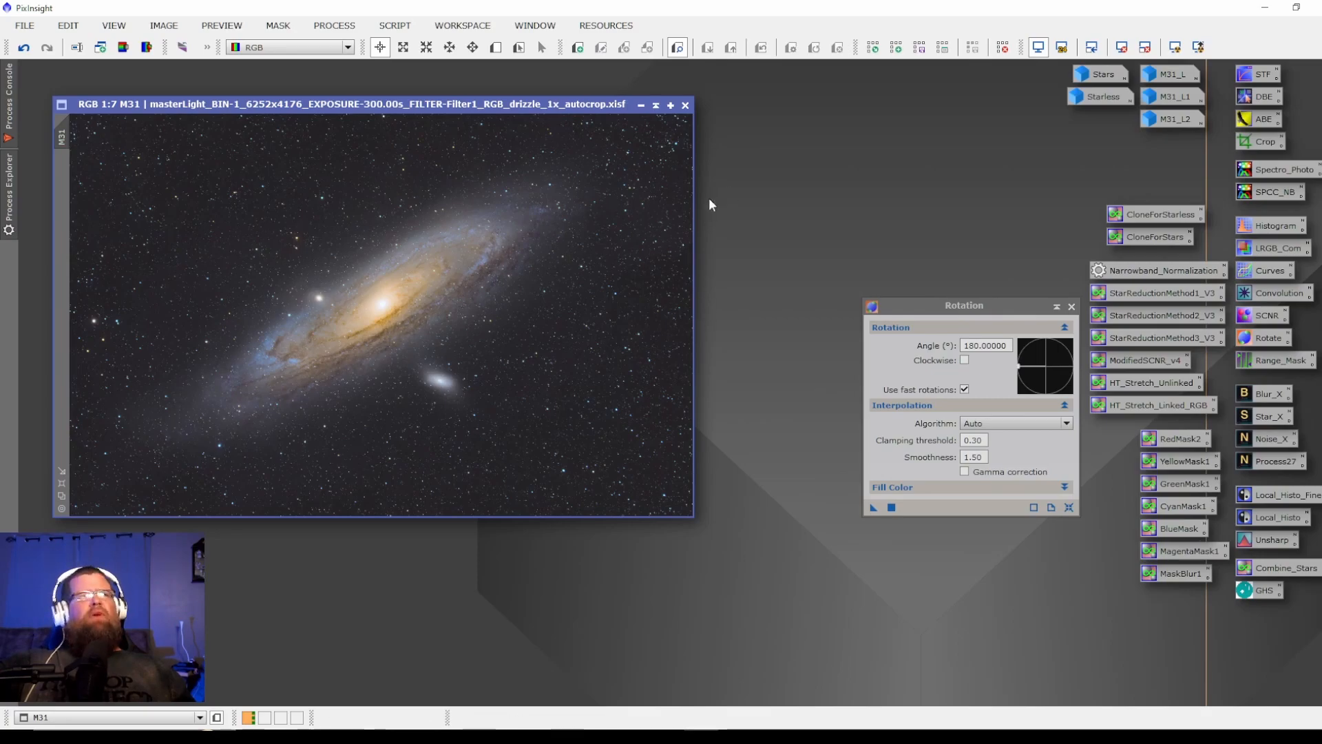
Close the Rotation process window, leaving the rotated M31 image alone on the workspace
left_click_drag(454, 109, 464, 118)
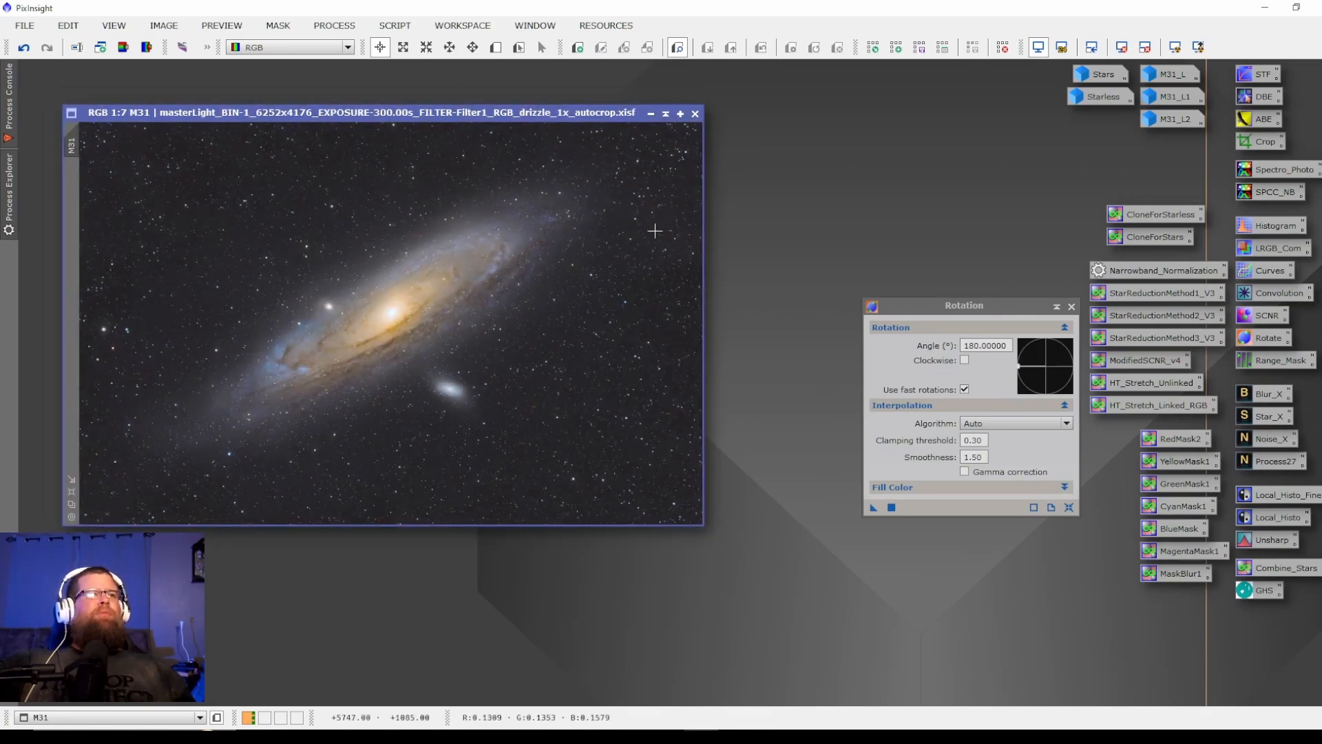
left_click(1070, 306)
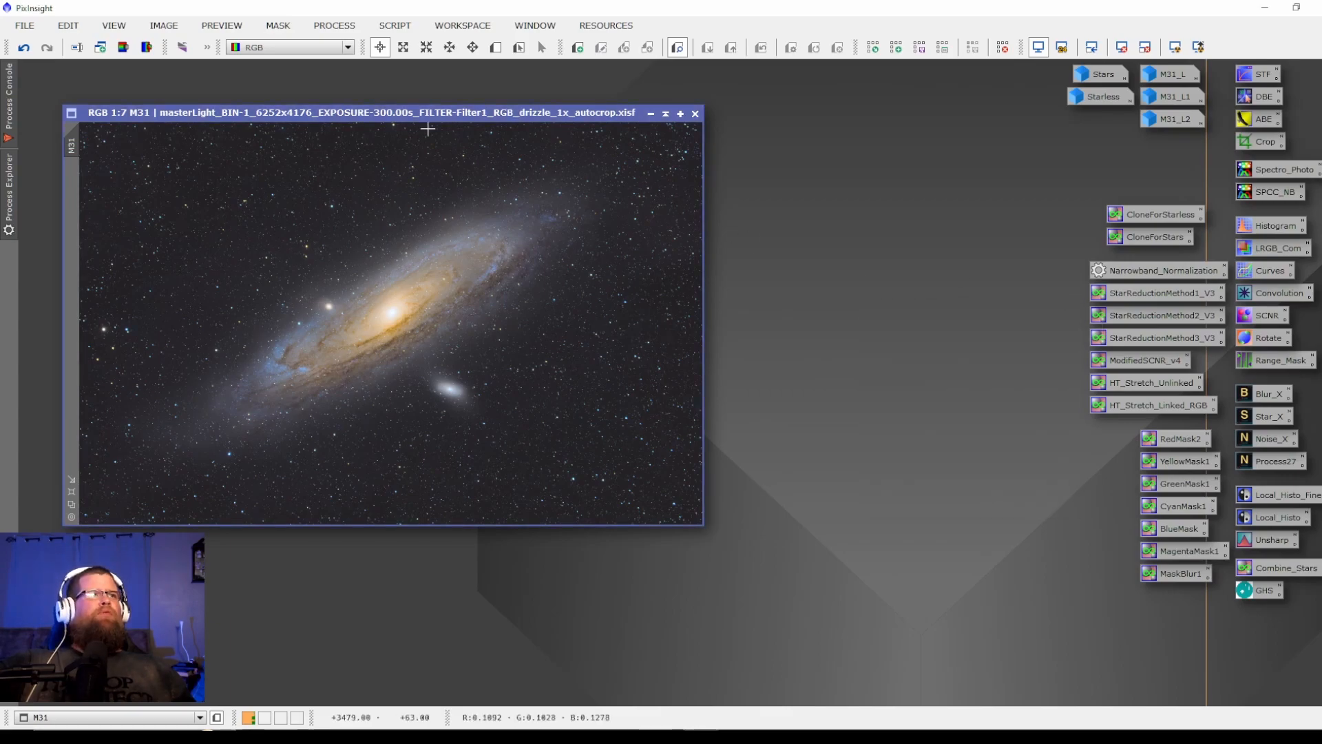
left_click_drag(405, 113, 414, 134)
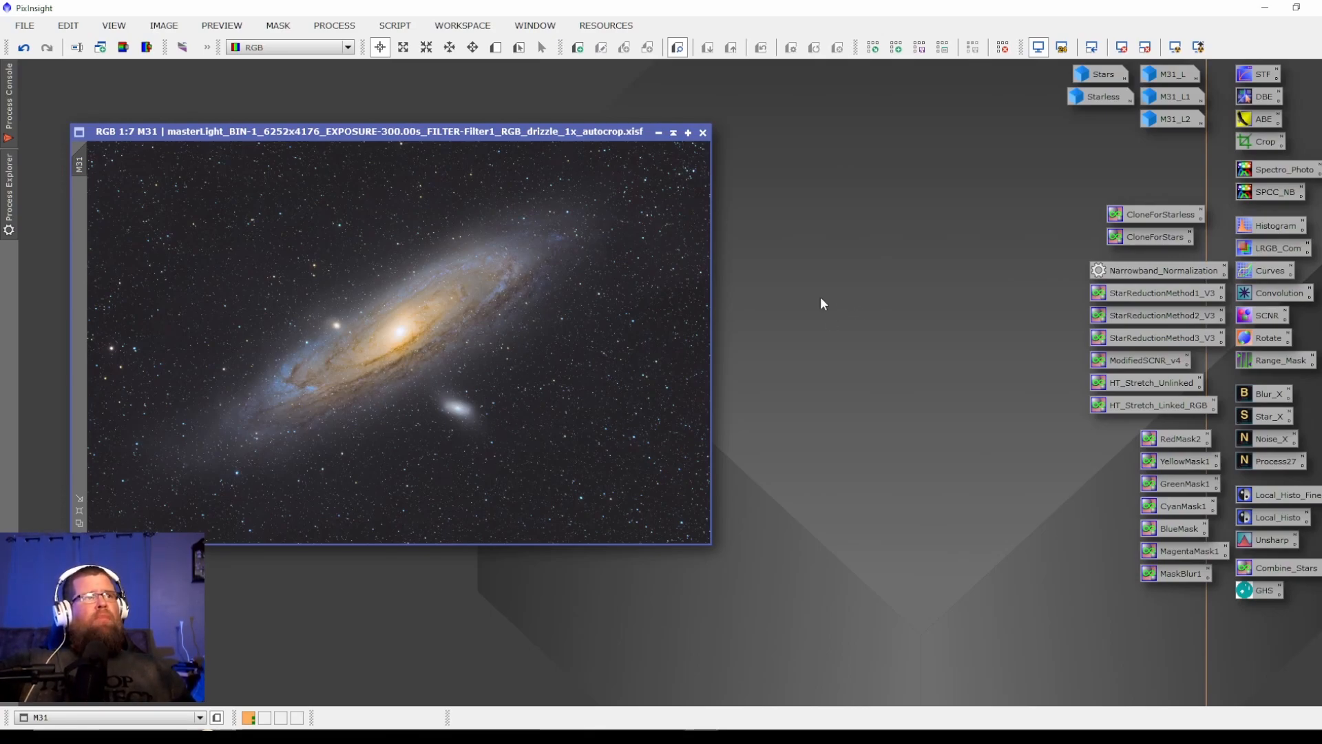
left_click_drag(419, 132, 458, 129)
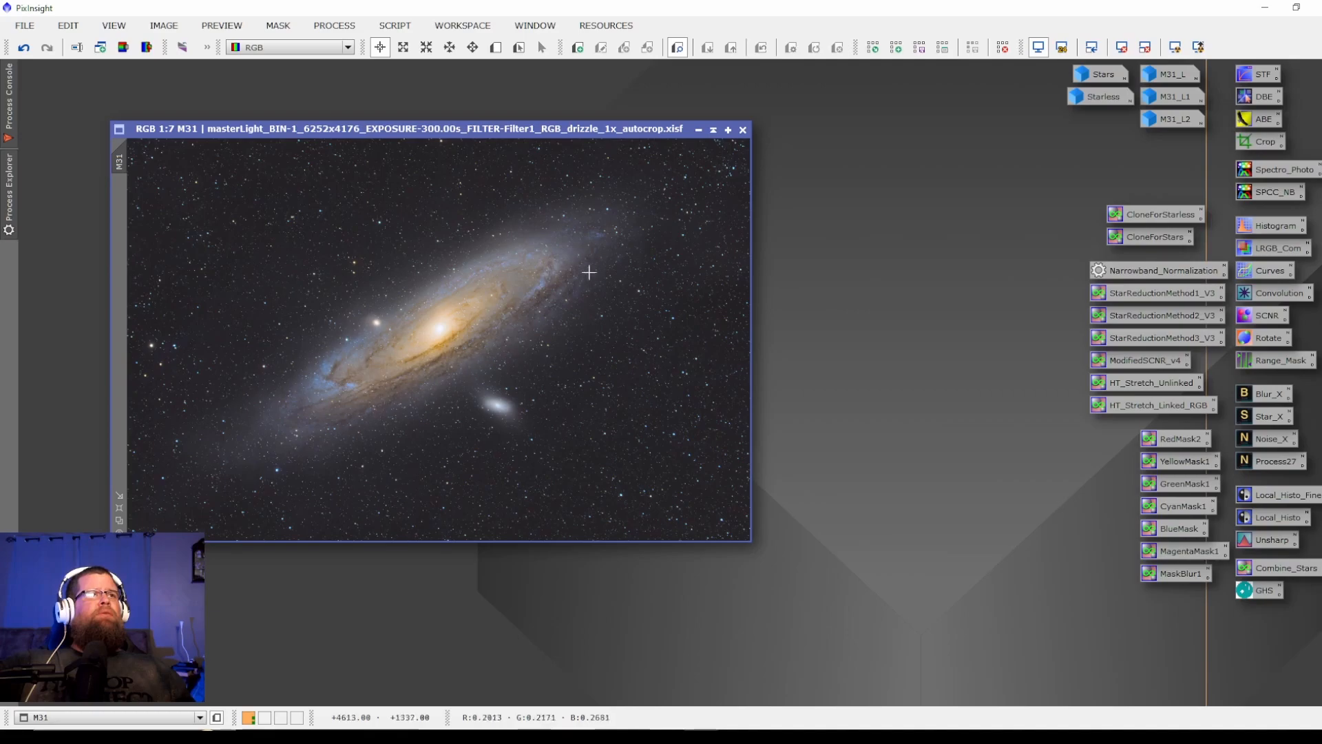
left_click_drag(502, 129, 474, 117)
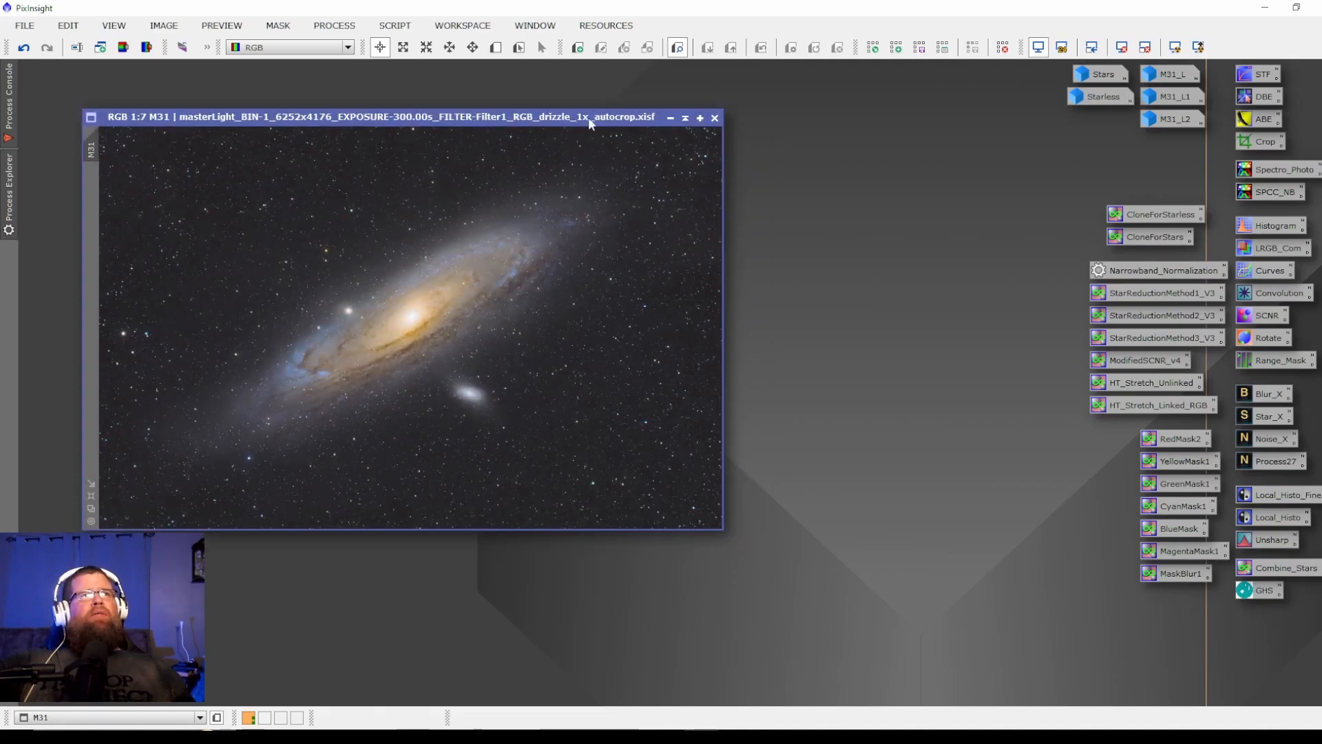
left_click_drag(588, 117, 575, 109)
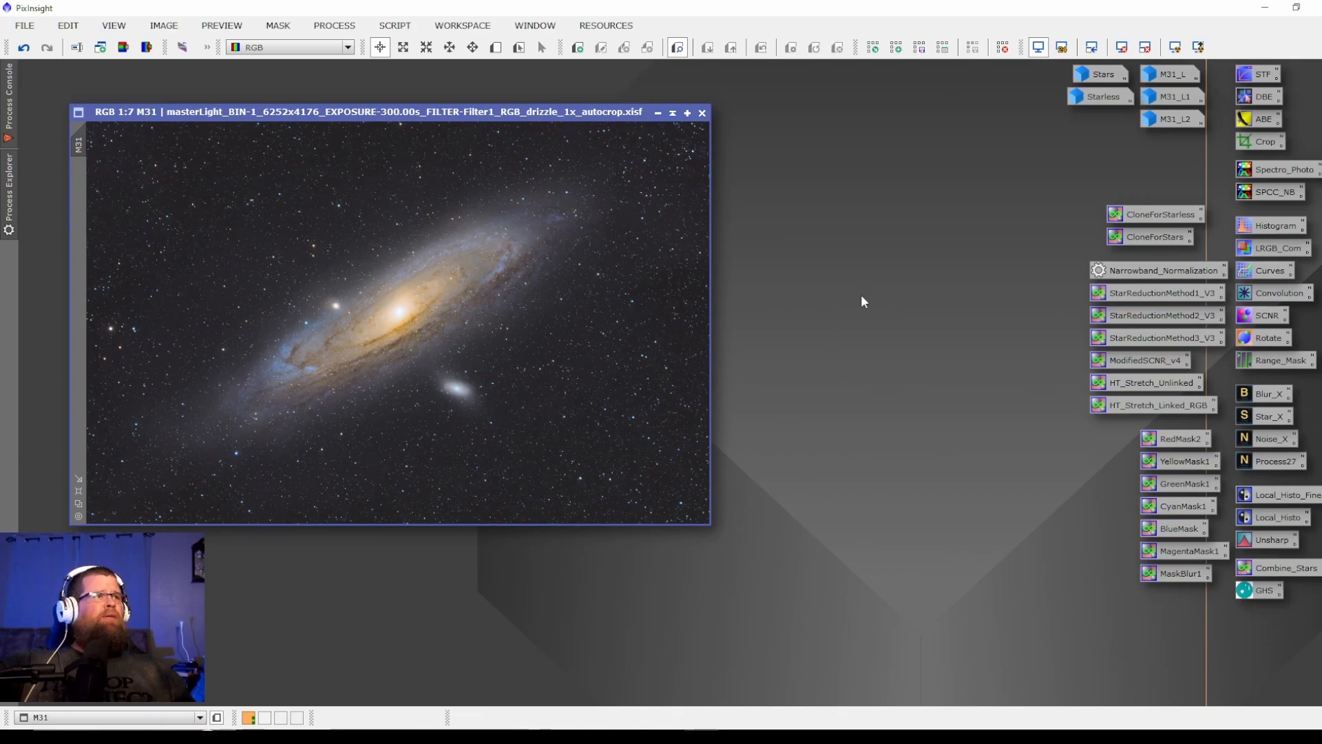
left_click_drag(444, 113, 446, 116)
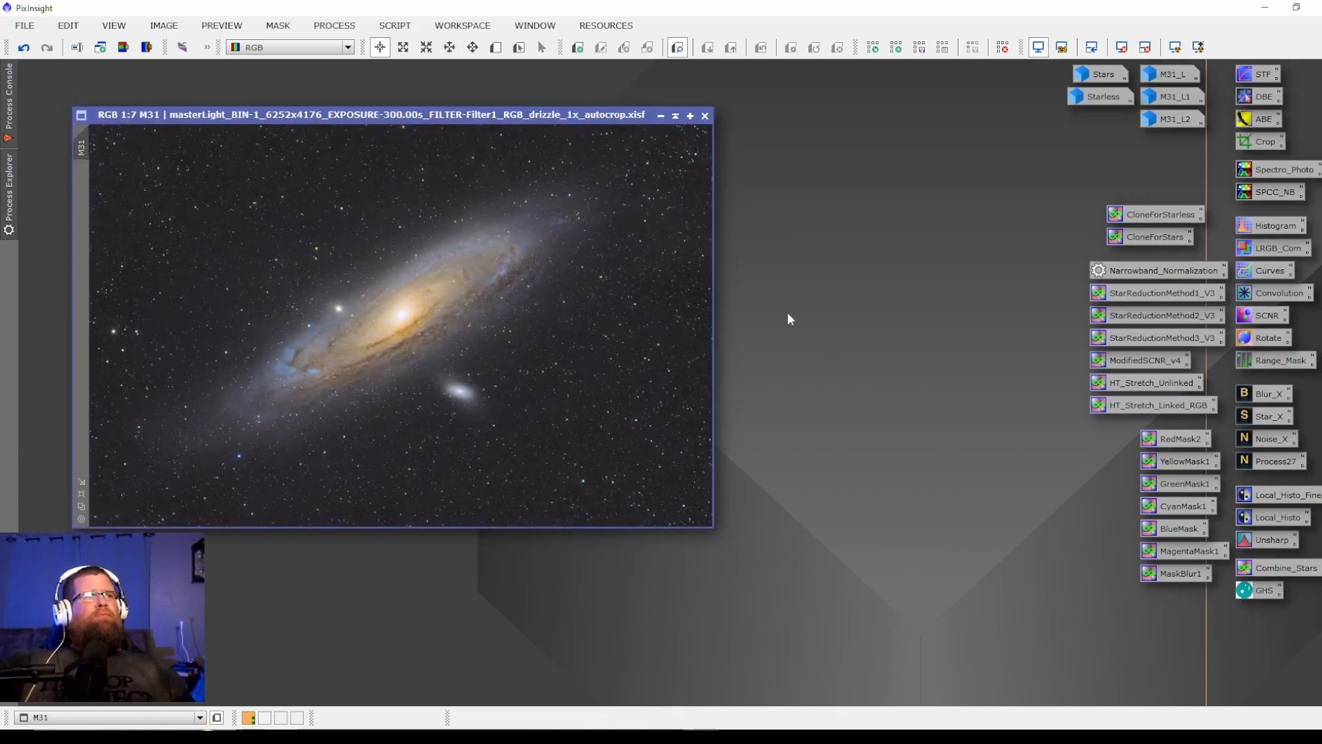
left_click_drag(445, 114, 431, 106)
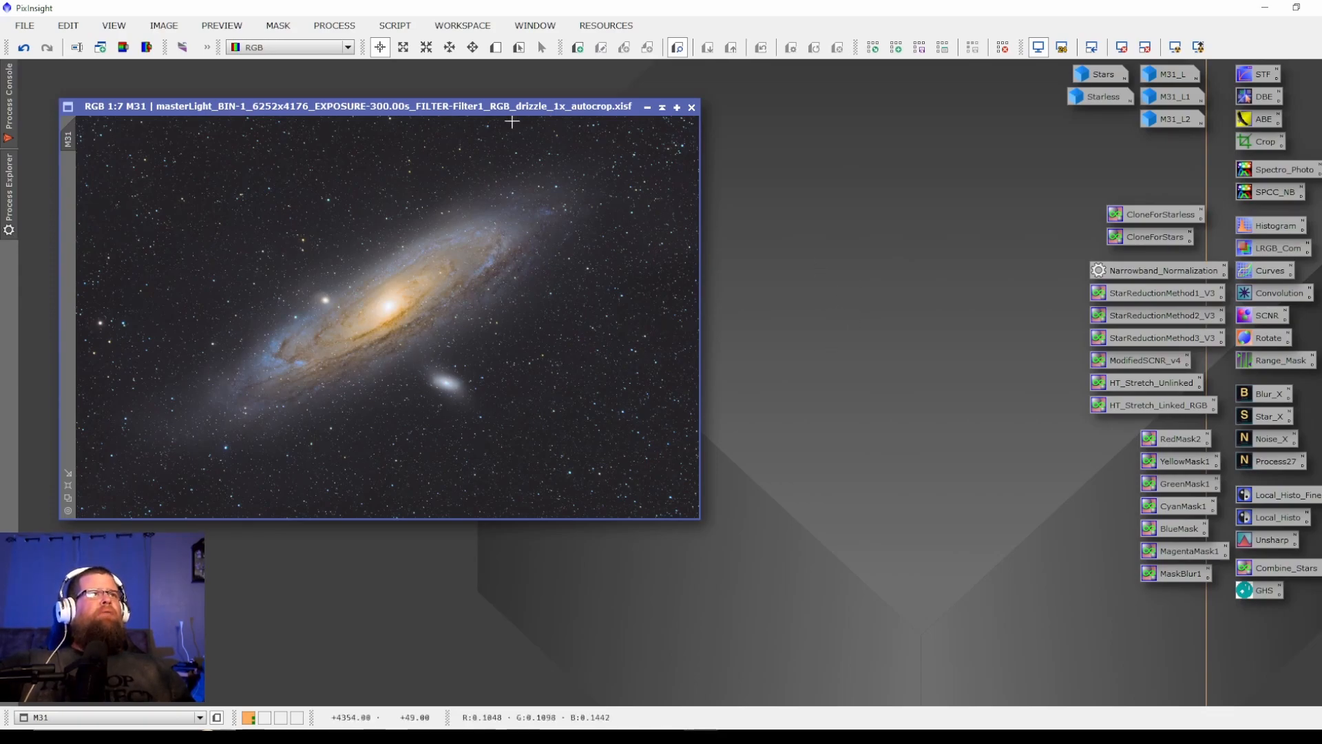
left_click_drag(496, 106, 481, 116)
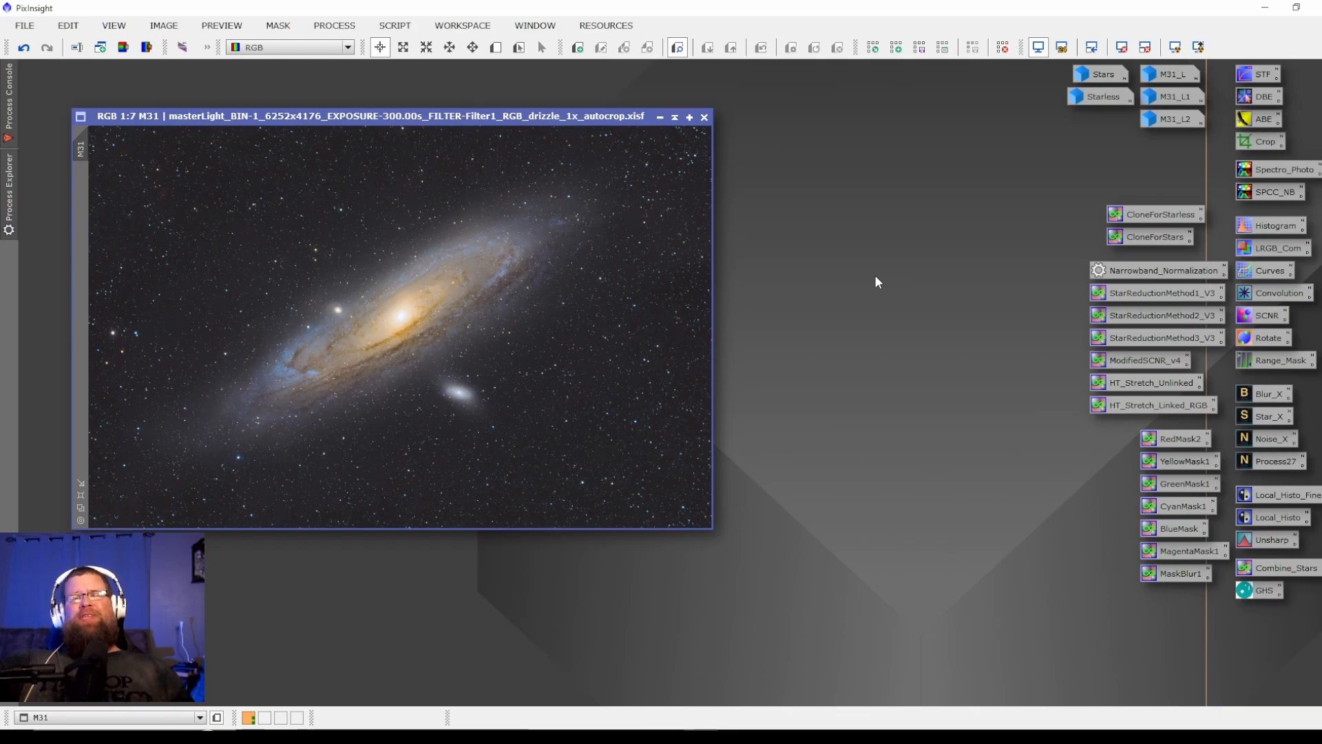
left_click_drag(523, 114, 518, 110)
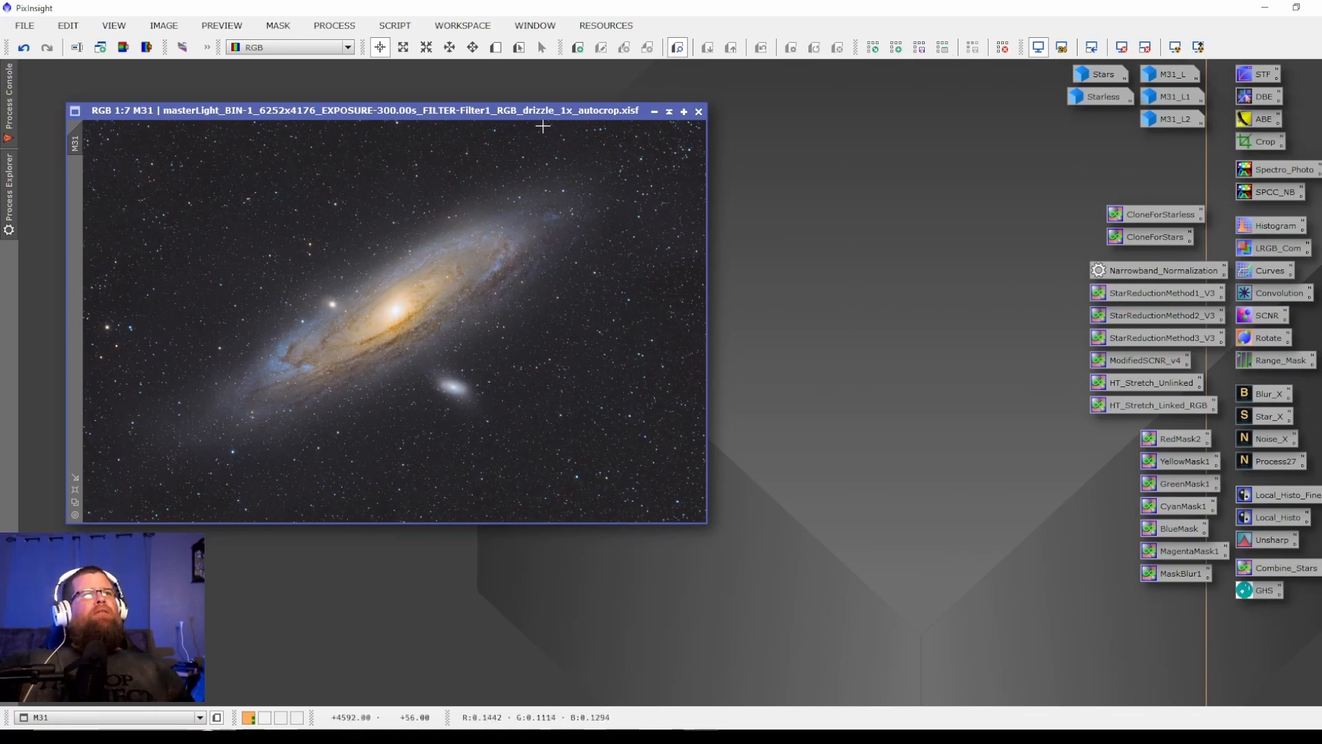
left_click_drag(519, 110, 469, 95)
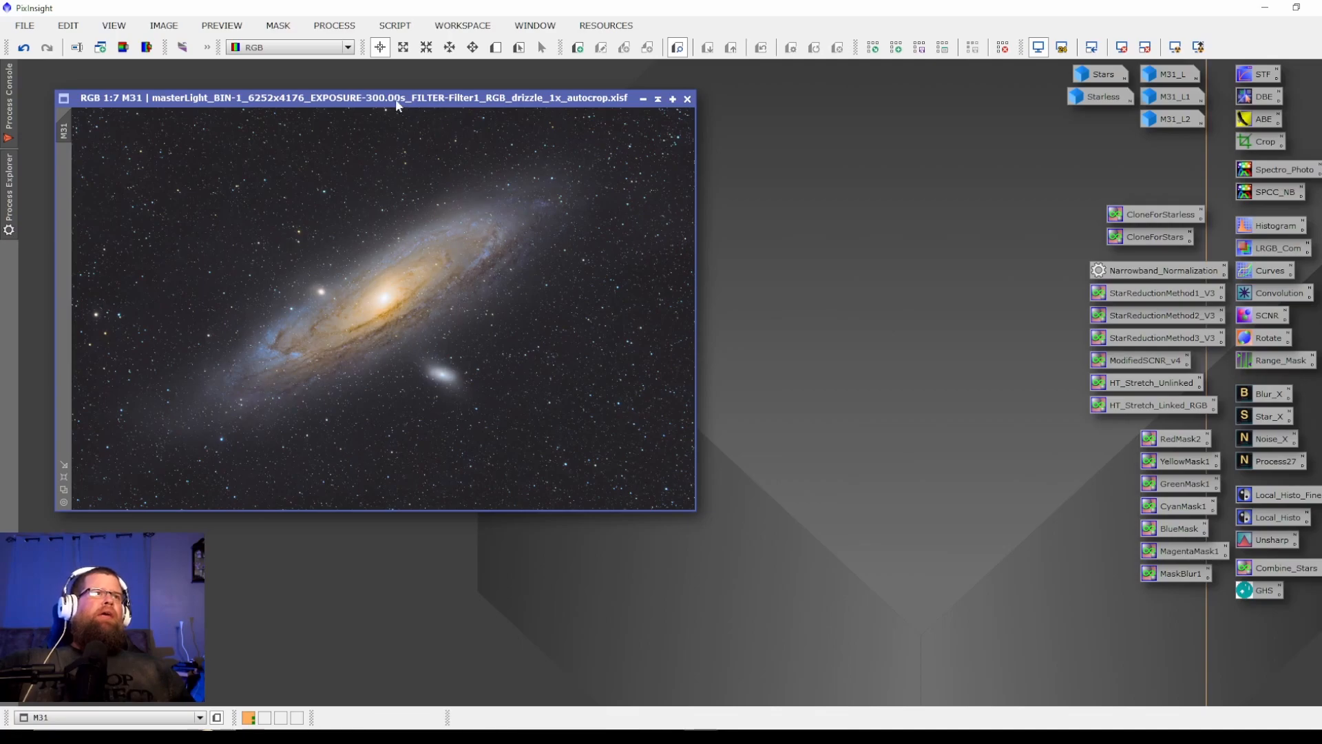
left_click_drag(395, 97, 405, 106)
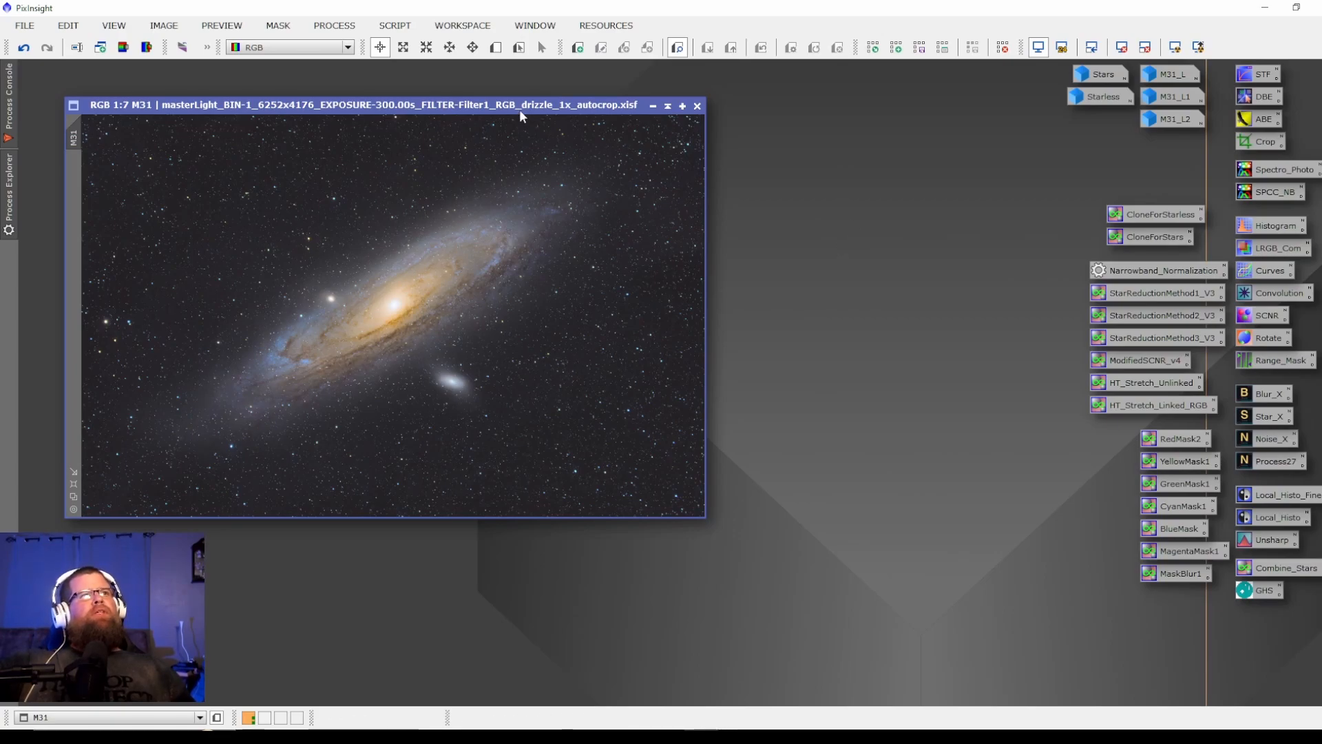
left_click_drag(518, 105, 526, 120)
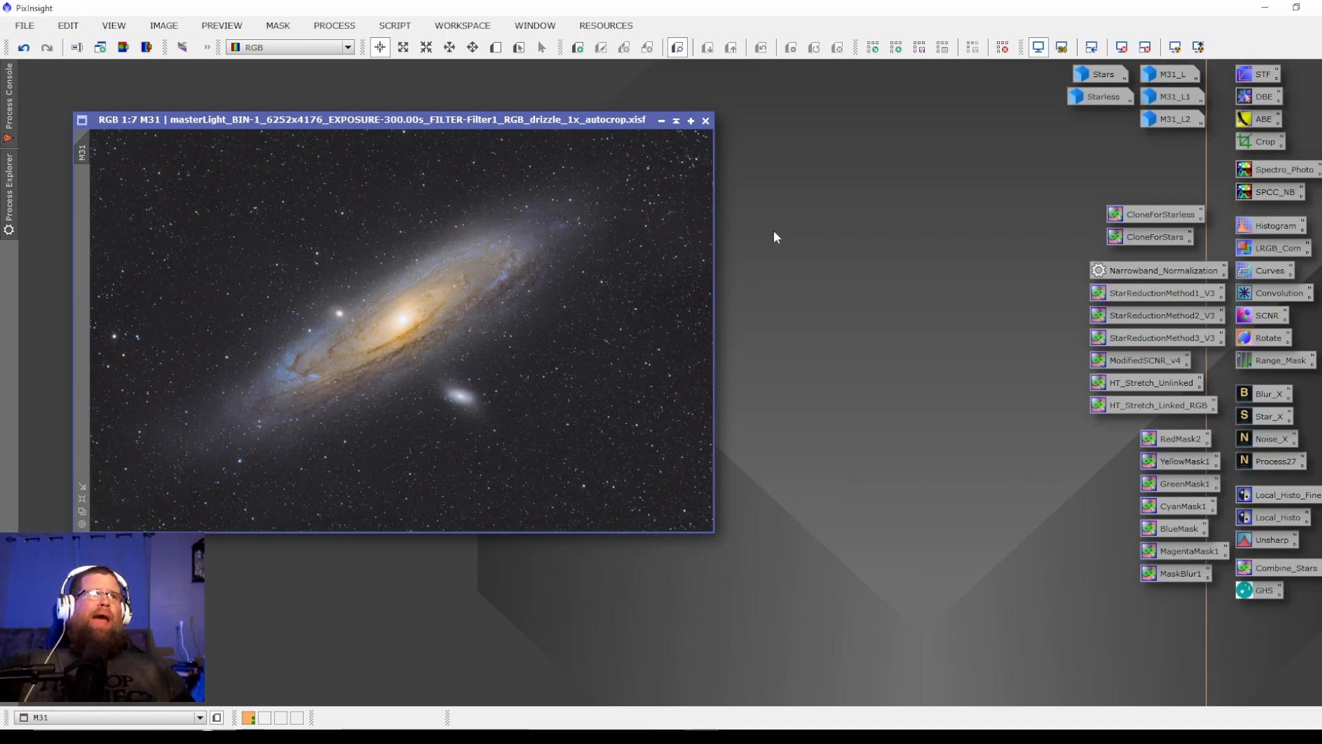
left_click_drag(490, 122, 481, 112)
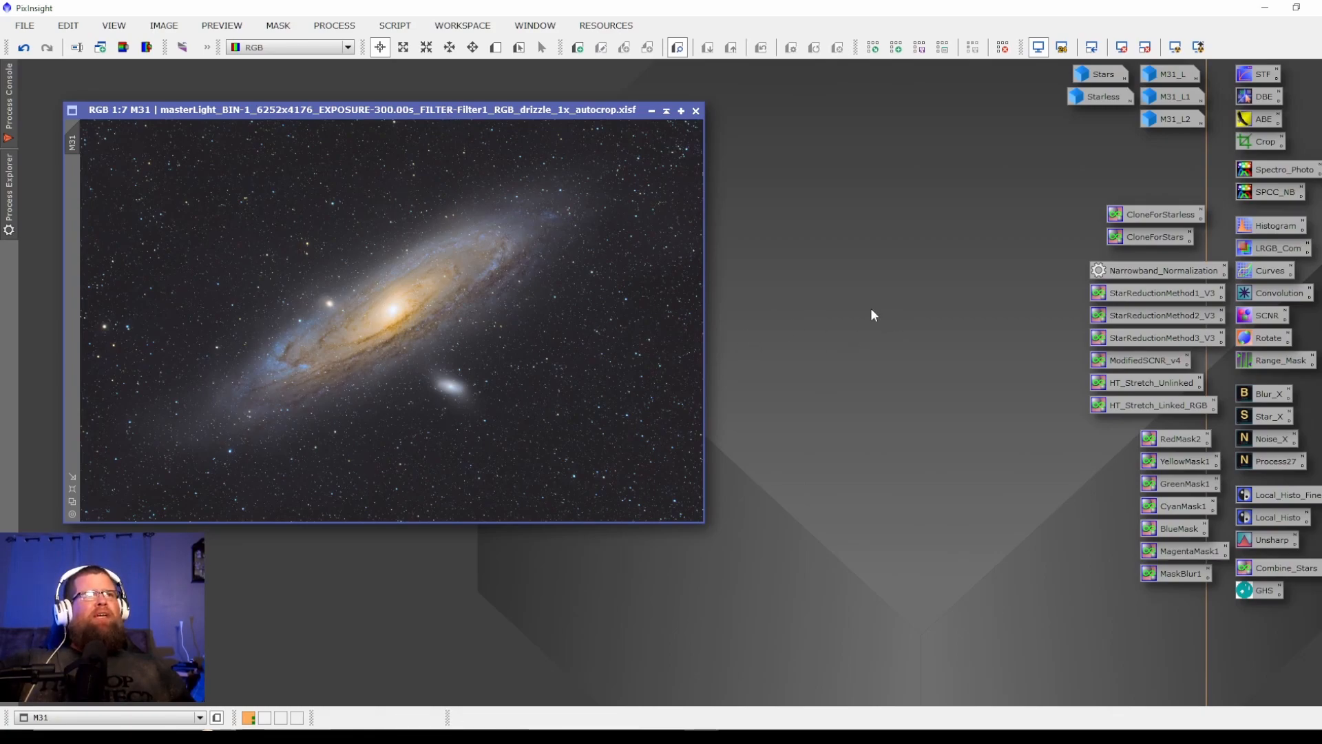
left_click_drag(515, 109, 512, 105)
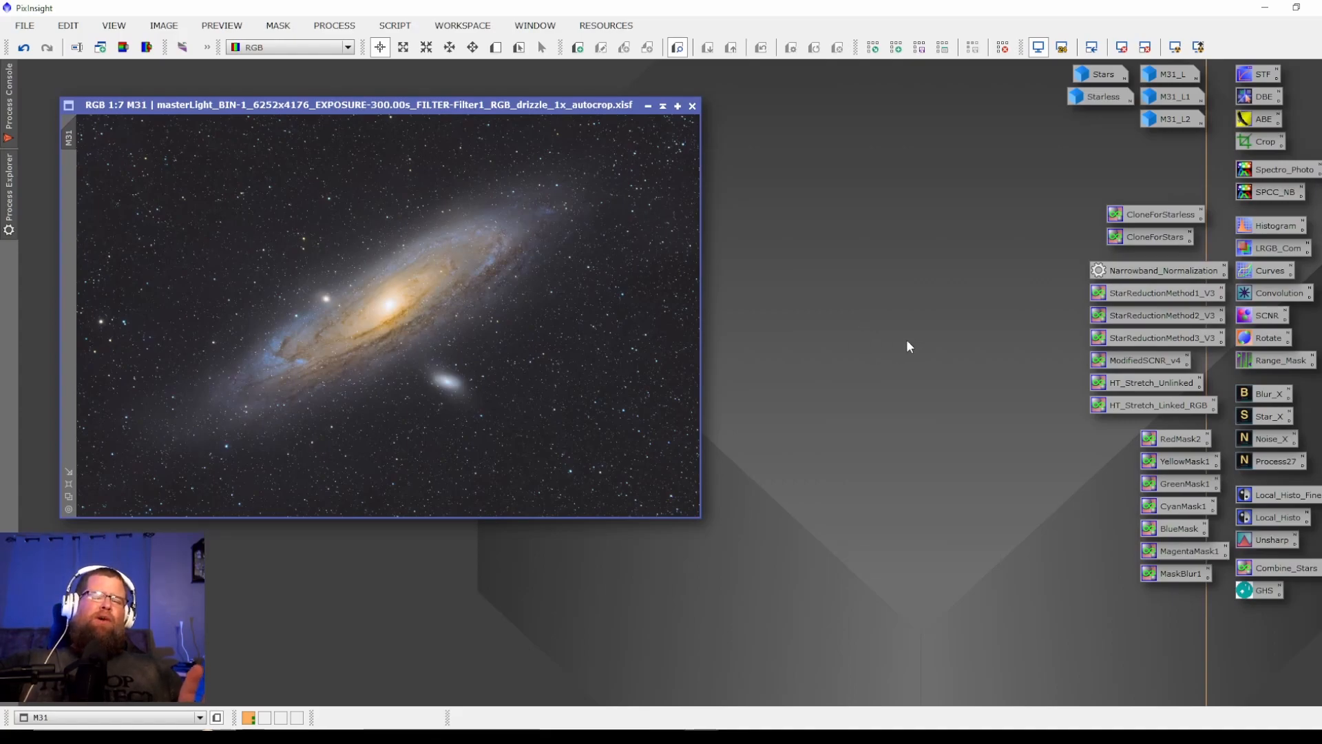
left_click_drag(449, 110, 507, 100)
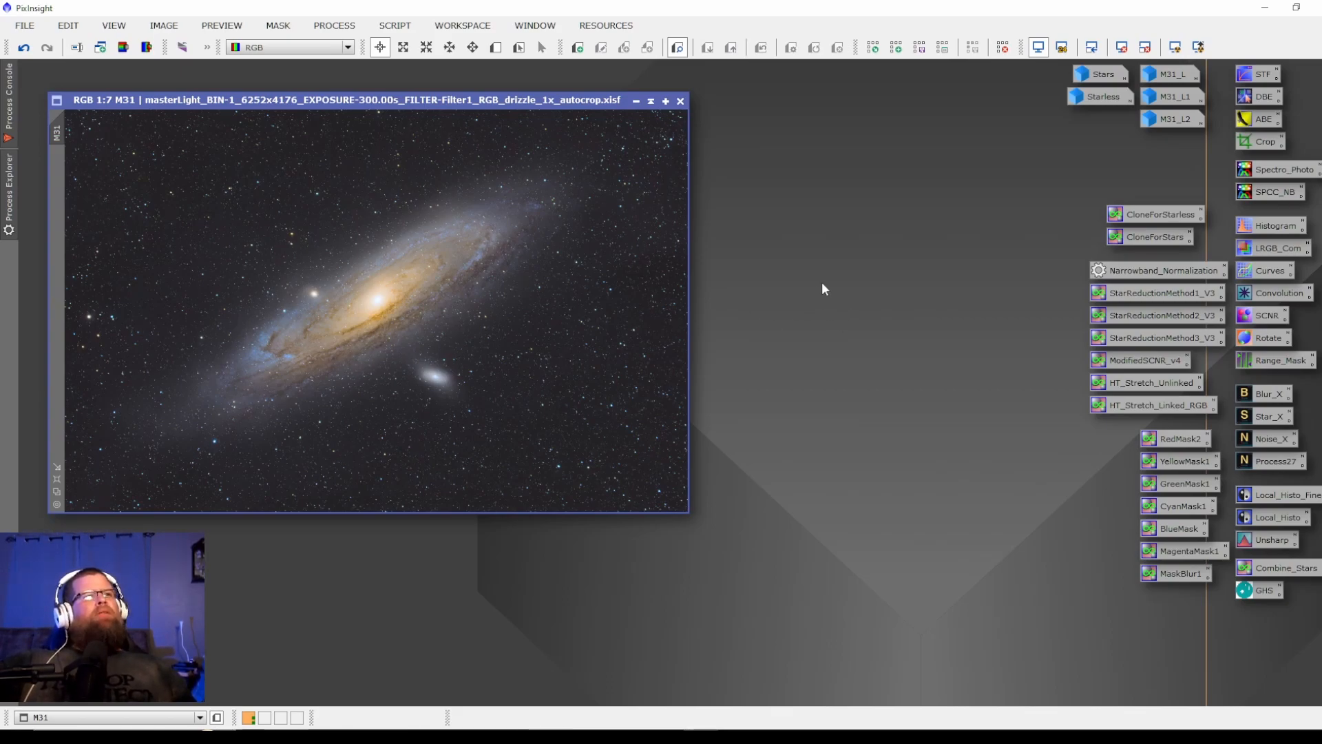
left_click_drag(460, 101, 471, 107)
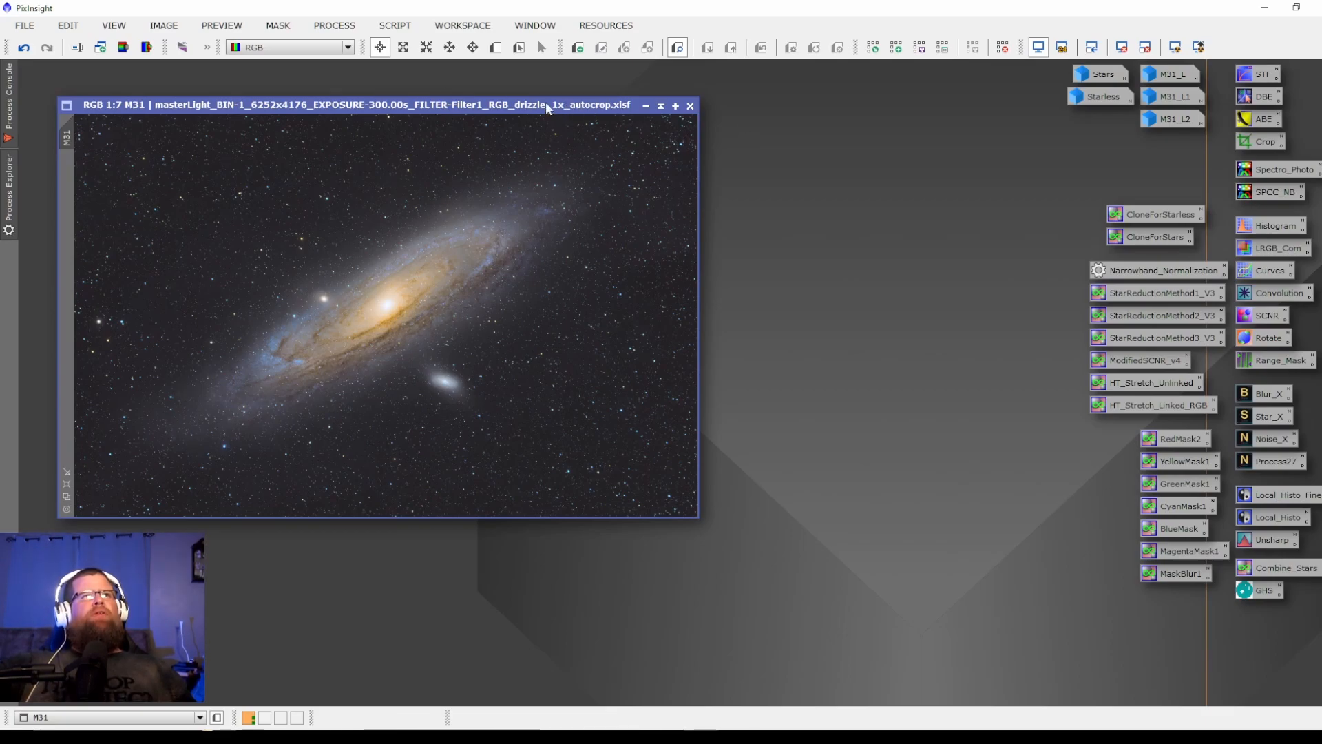
left_click_drag(474, 105, 464, 94)
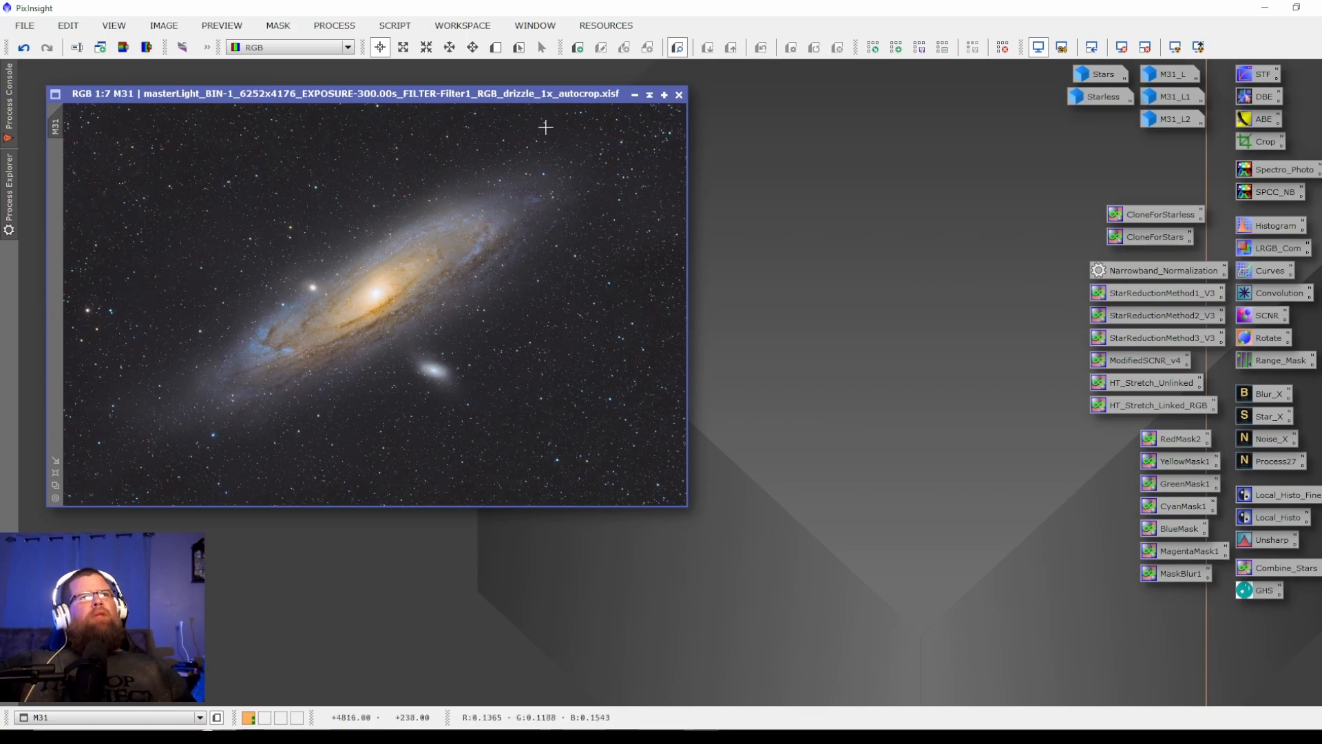
left_click_drag(466, 94, 490, 104)
left_click_drag(584, 104, 564, 94)
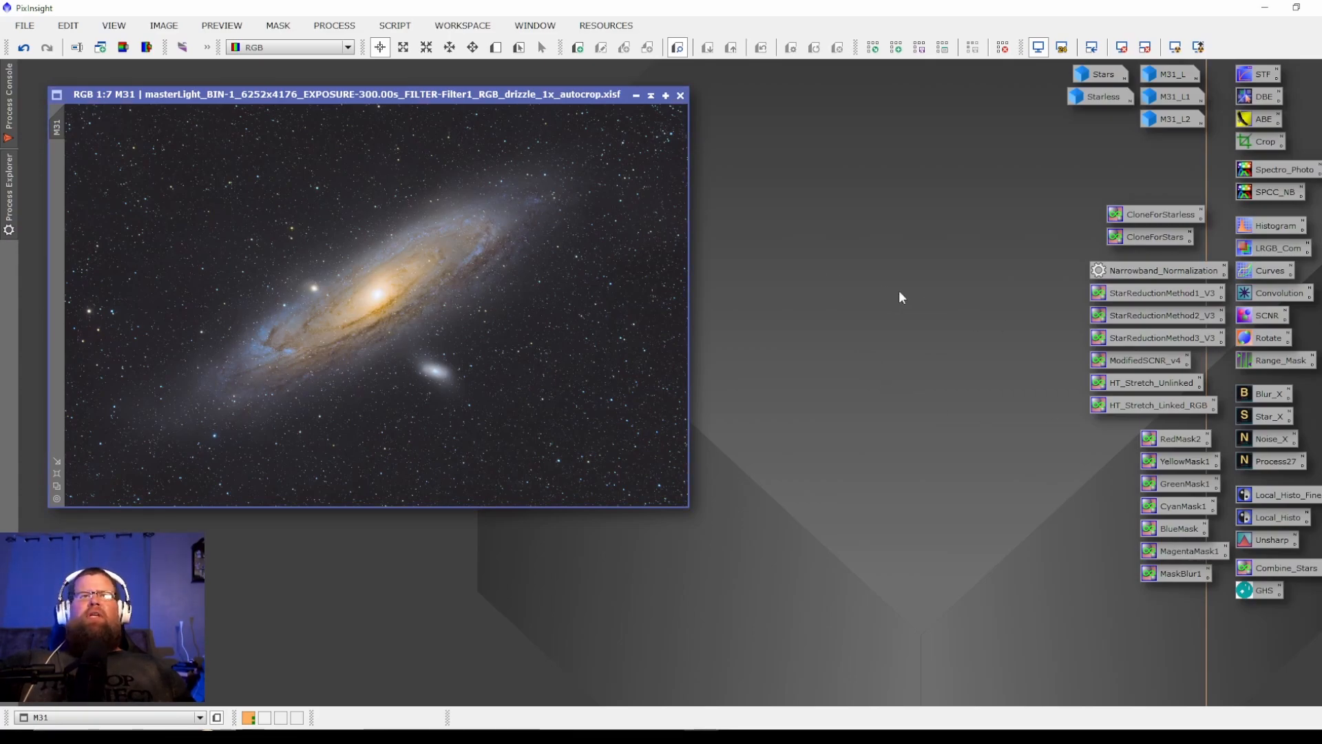
left_click_drag(358, 95, 365, 103)
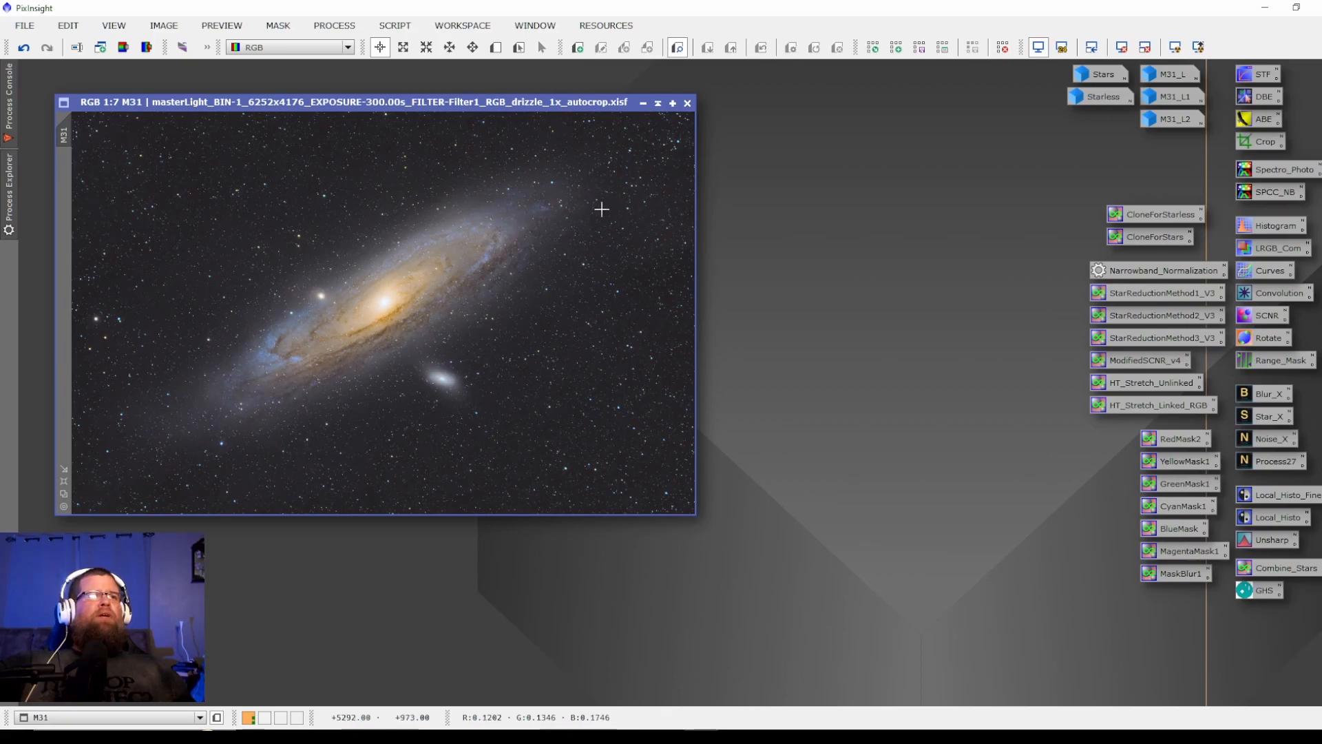
left_click_drag(419, 104, 412, 98)
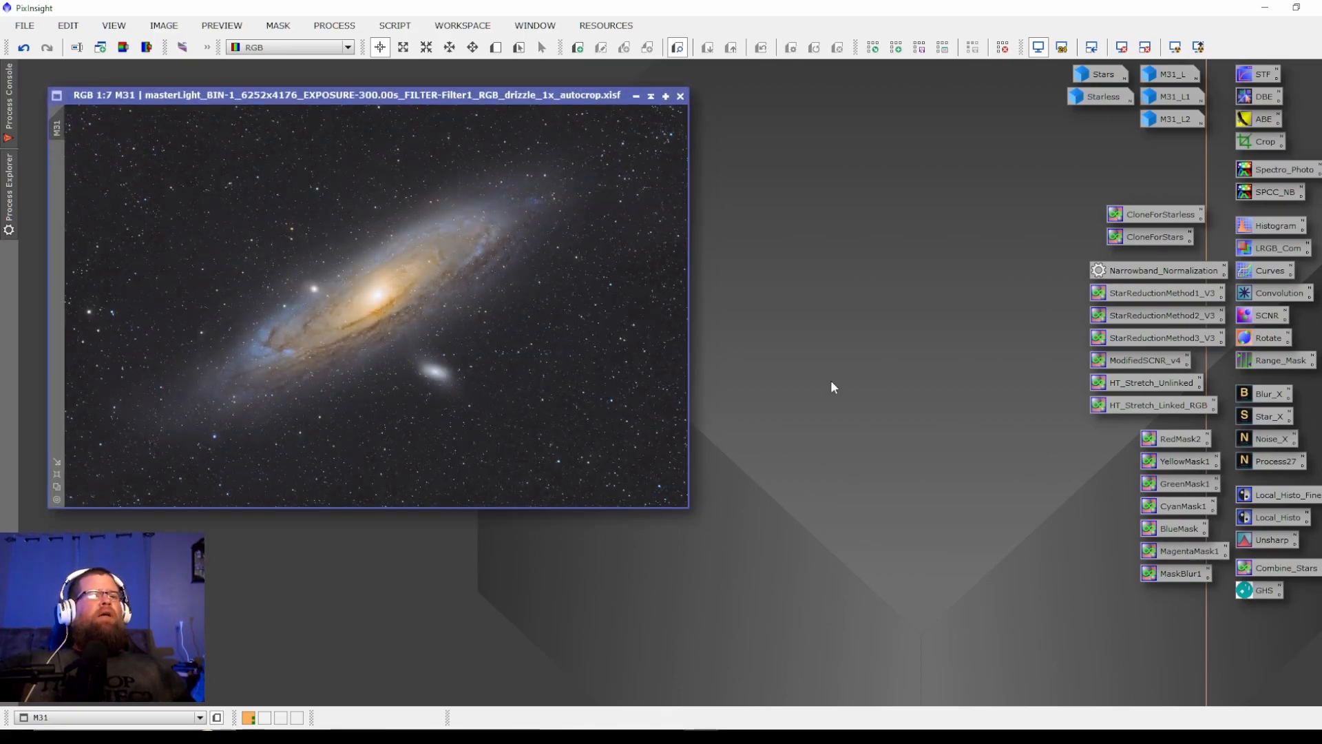
Browse the stored master files in the Masters folder under Astro Stuff, and leave without opening any
double_click(800, 357)
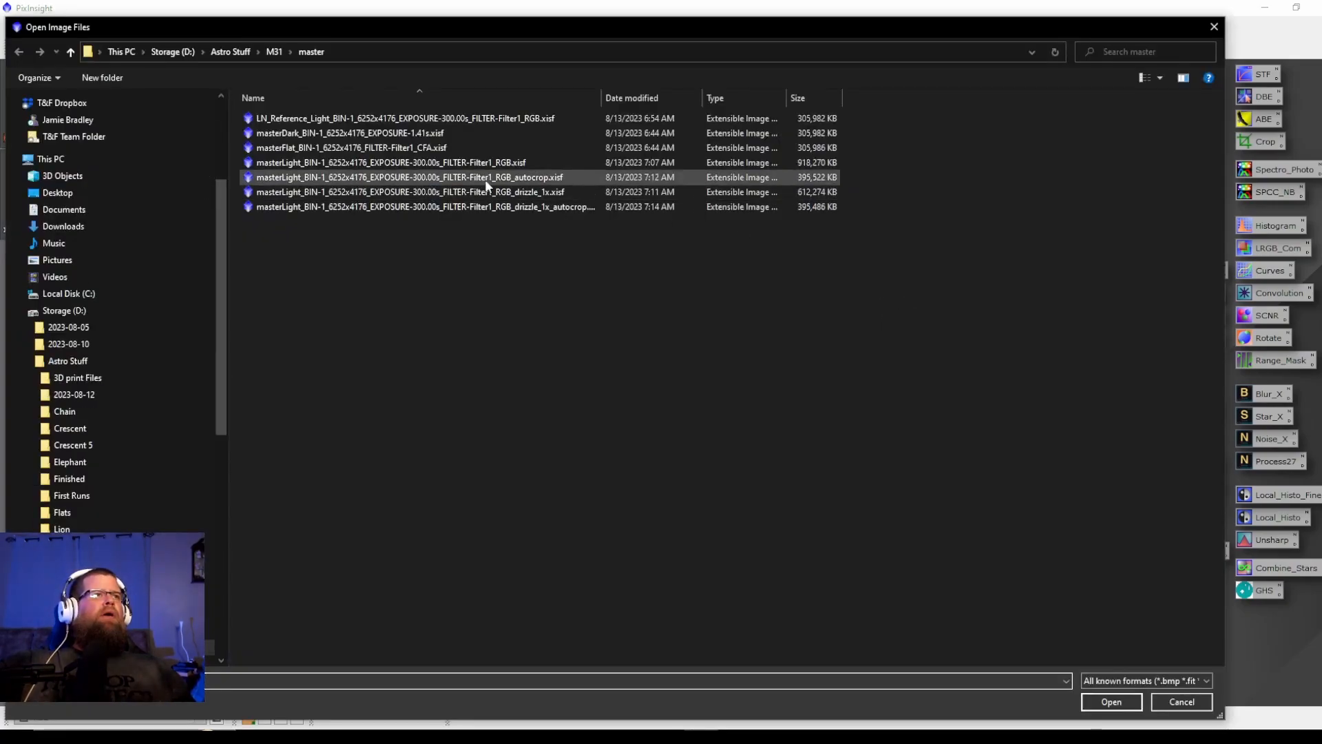
left_click(222, 52)
double_click(295, 215)
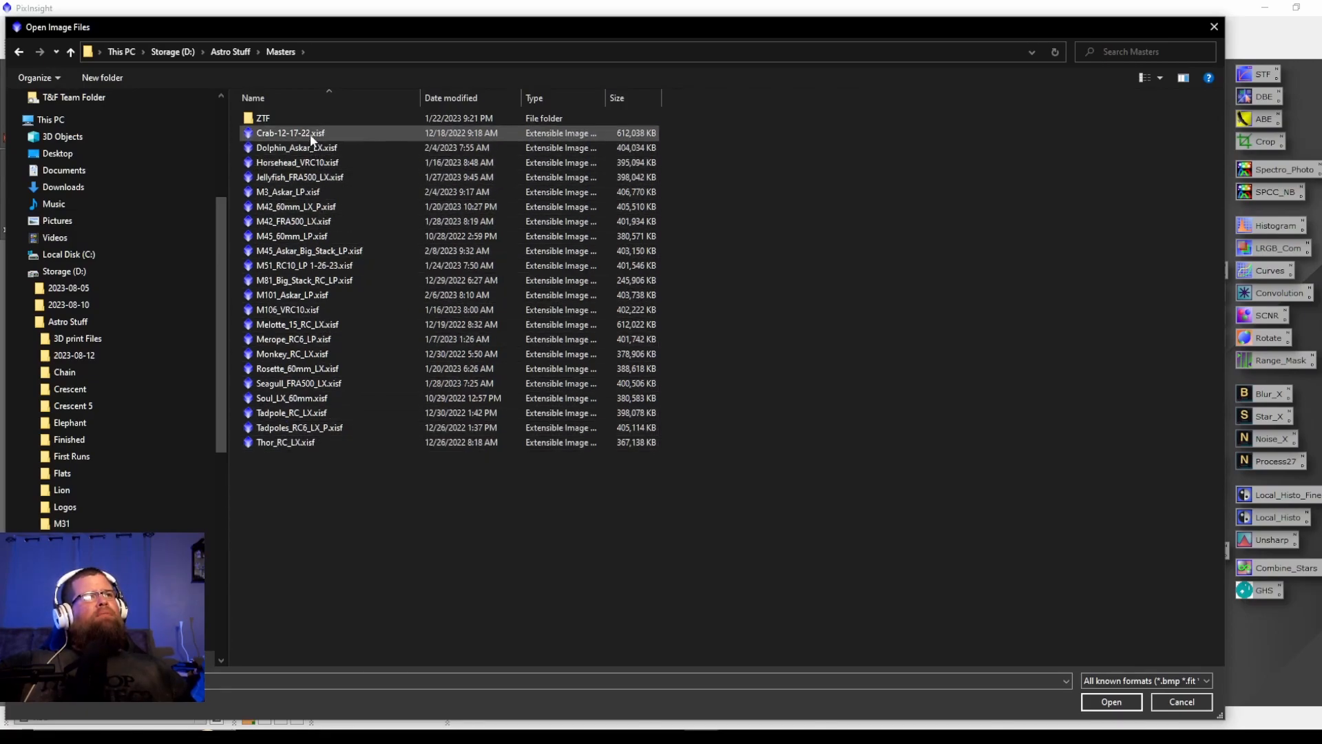
left_click(1181, 702)
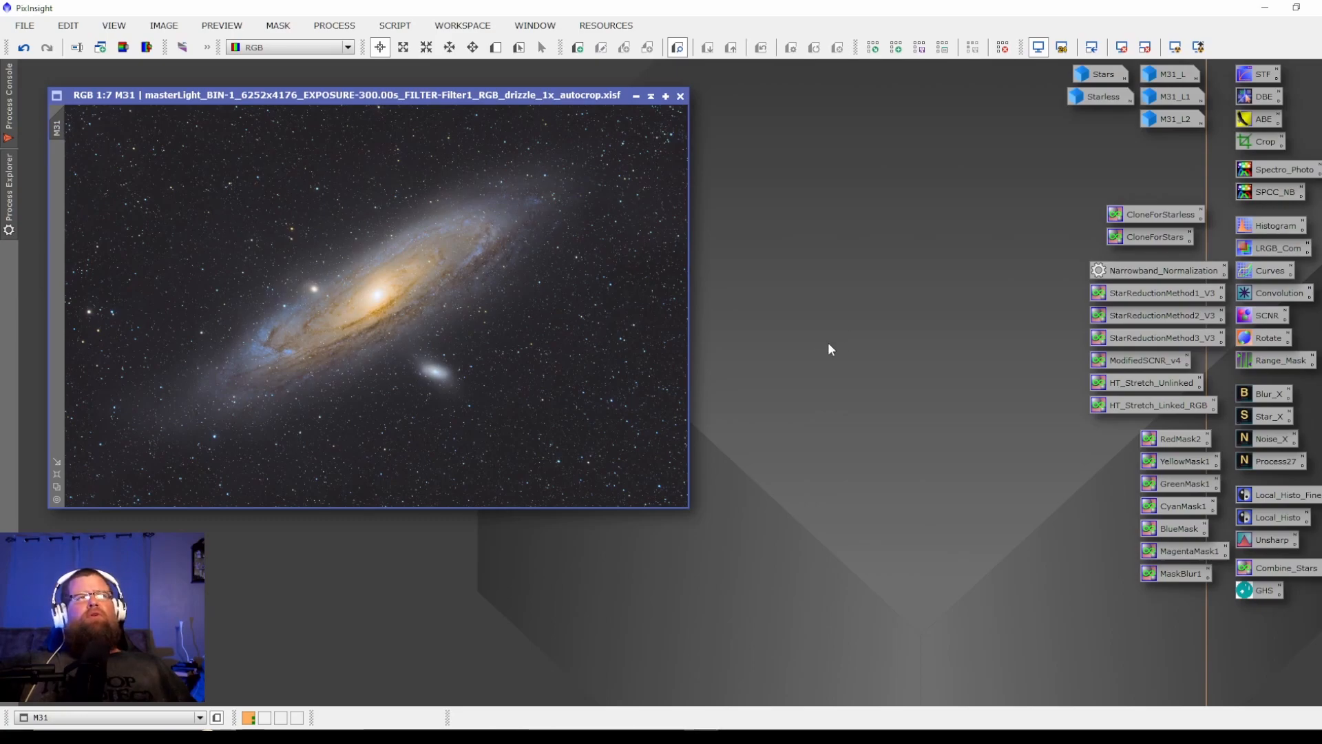
left_click_drag(499, 93, 505, 95)
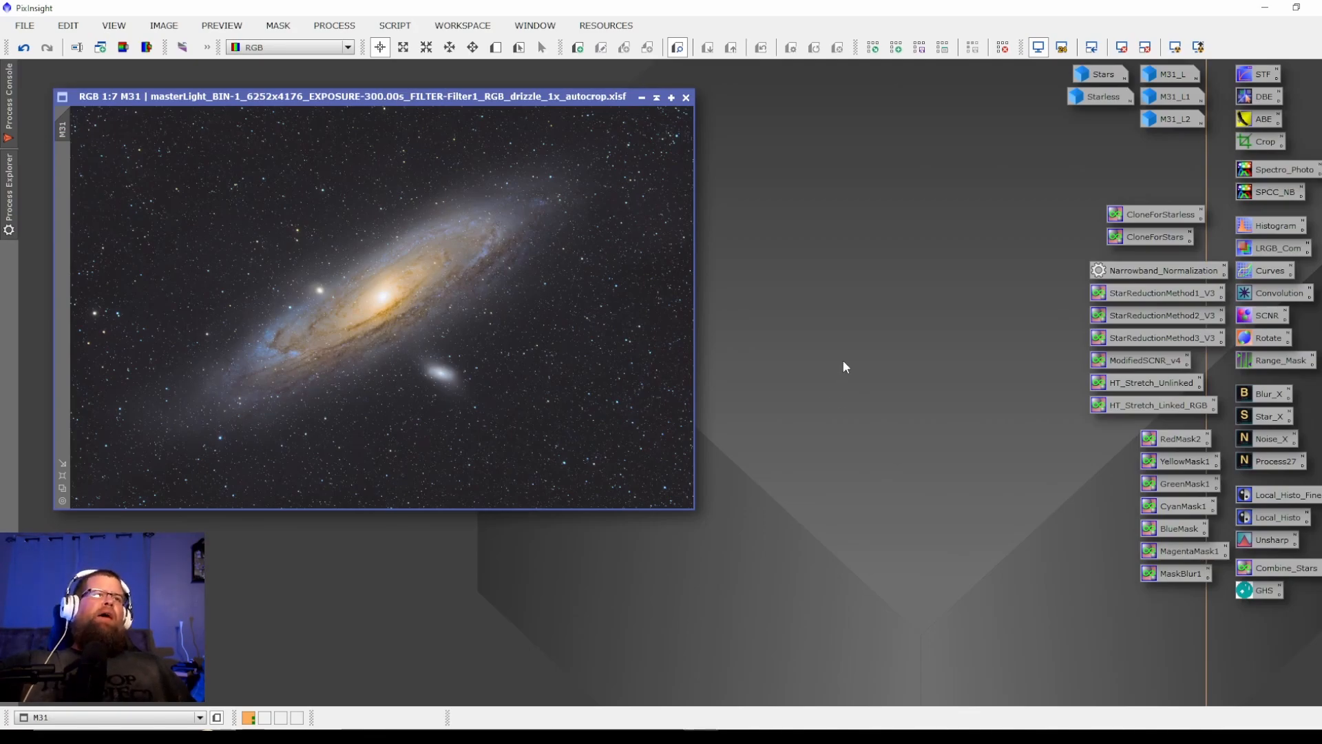
mouse_move(462, 95)
left_mouse_down()
mouse_move(477, 96)
mouse_move(467, 88)
left_mouse_up()
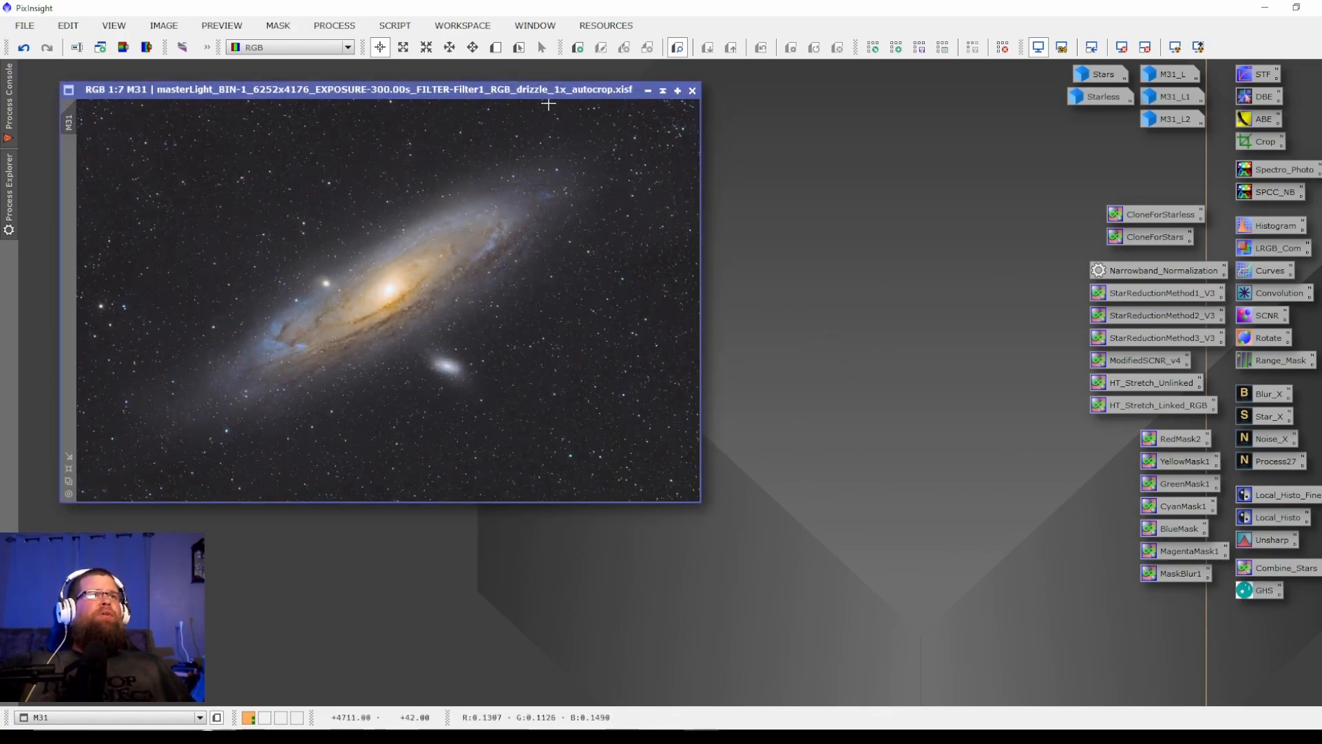
left_click_drag(543, 91, 542, 100)
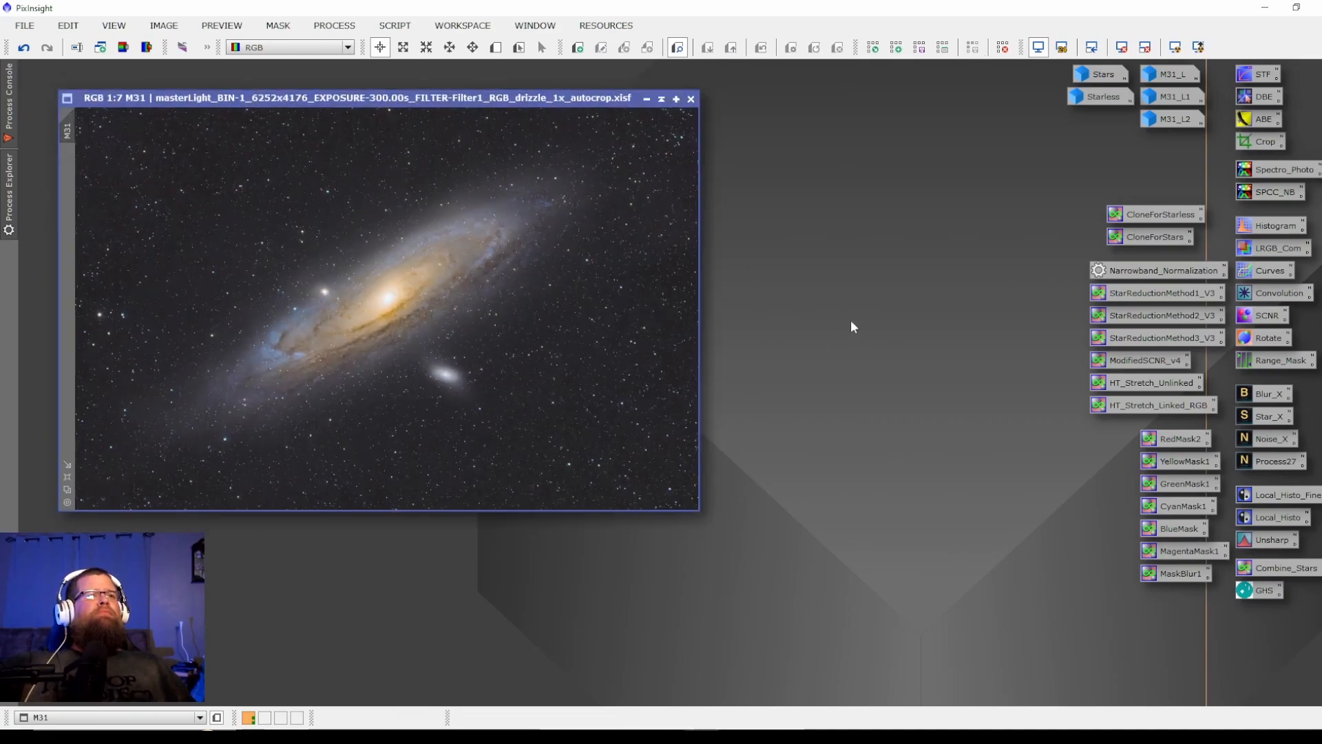